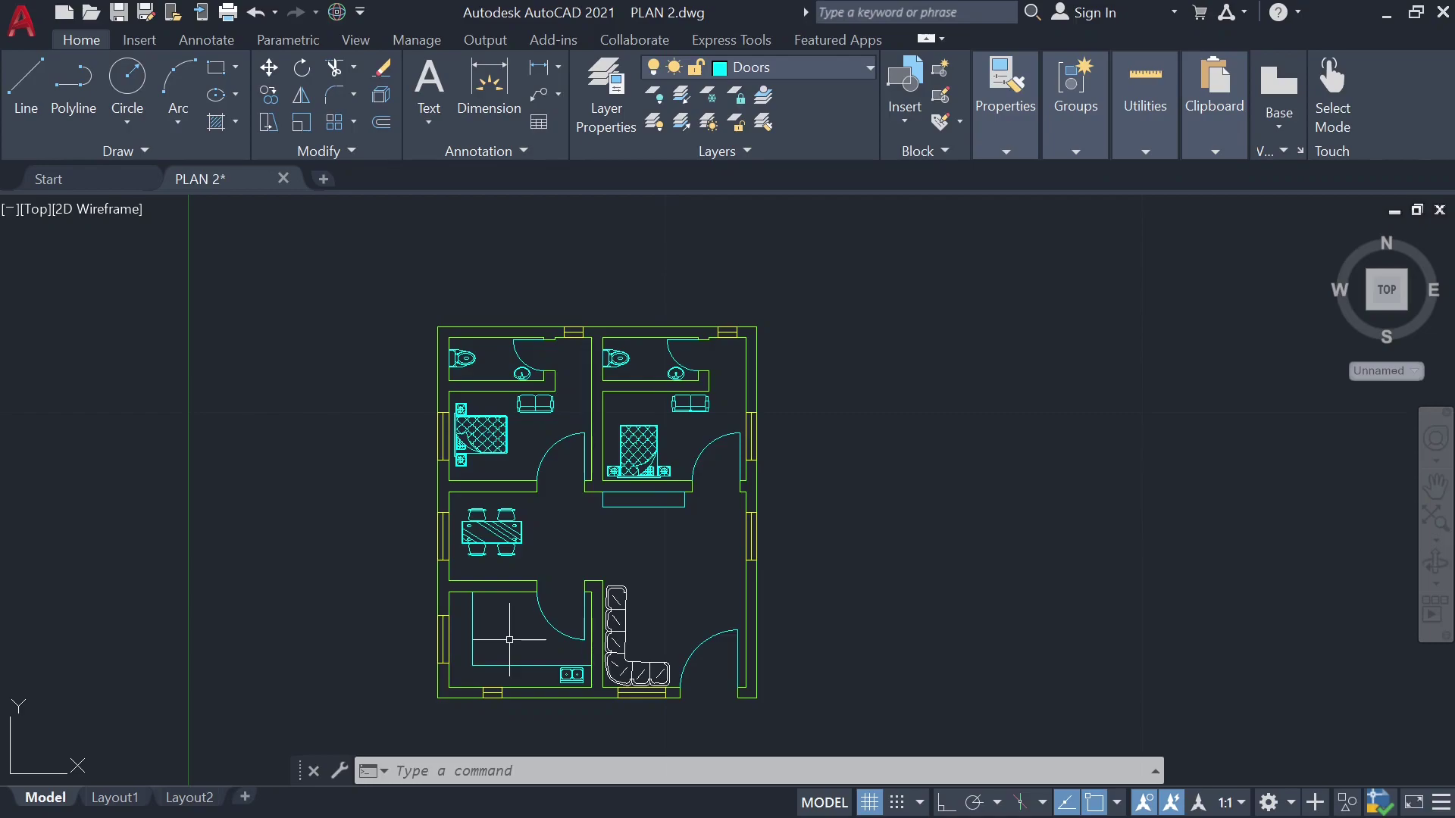
# Step: Project vertical XLINE construction lines up from the plan's left and right outer walls
pyautogui.scroll(-2, 528, 657)
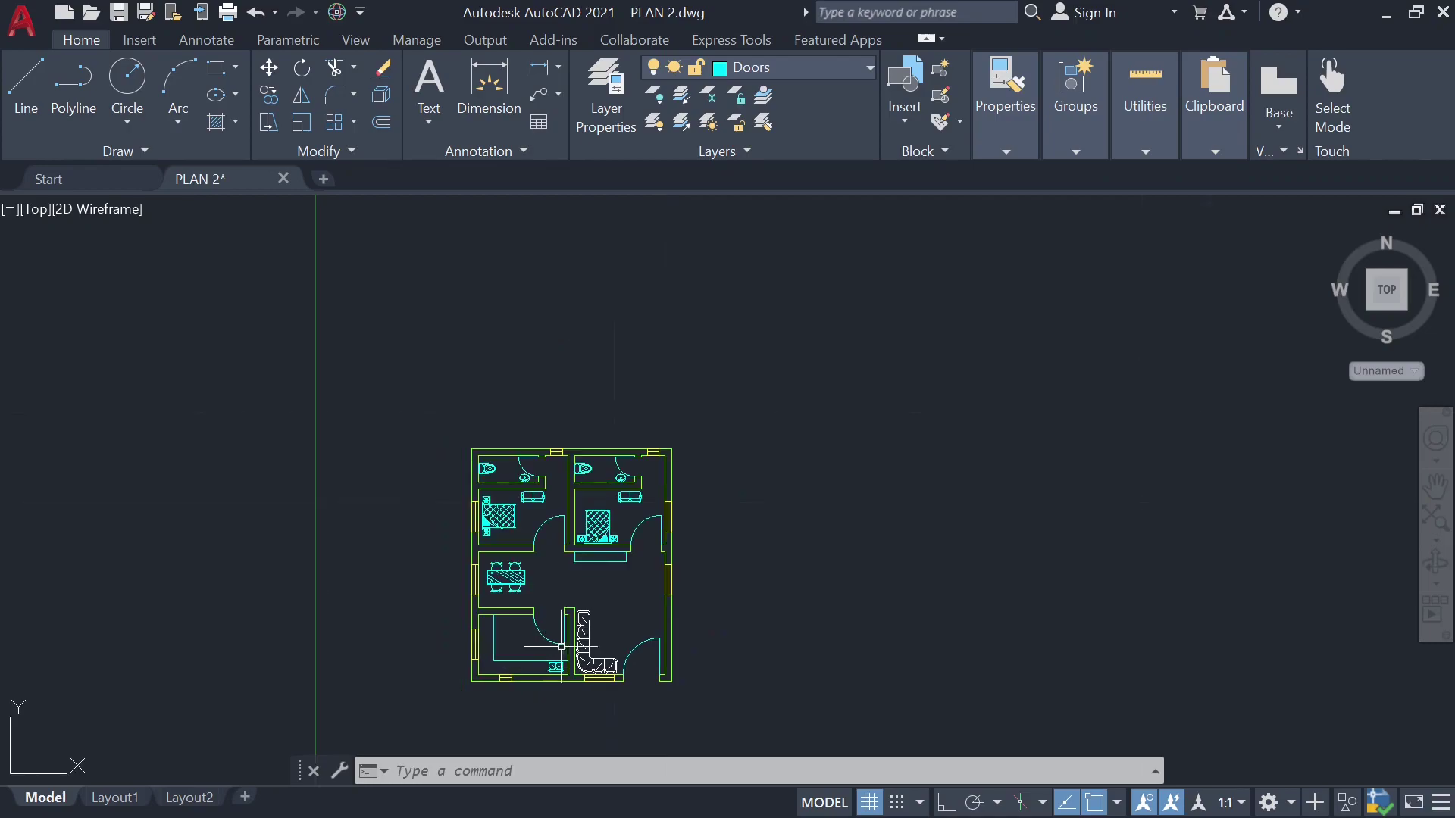
pyautogui.scroll(4, 545, 663)
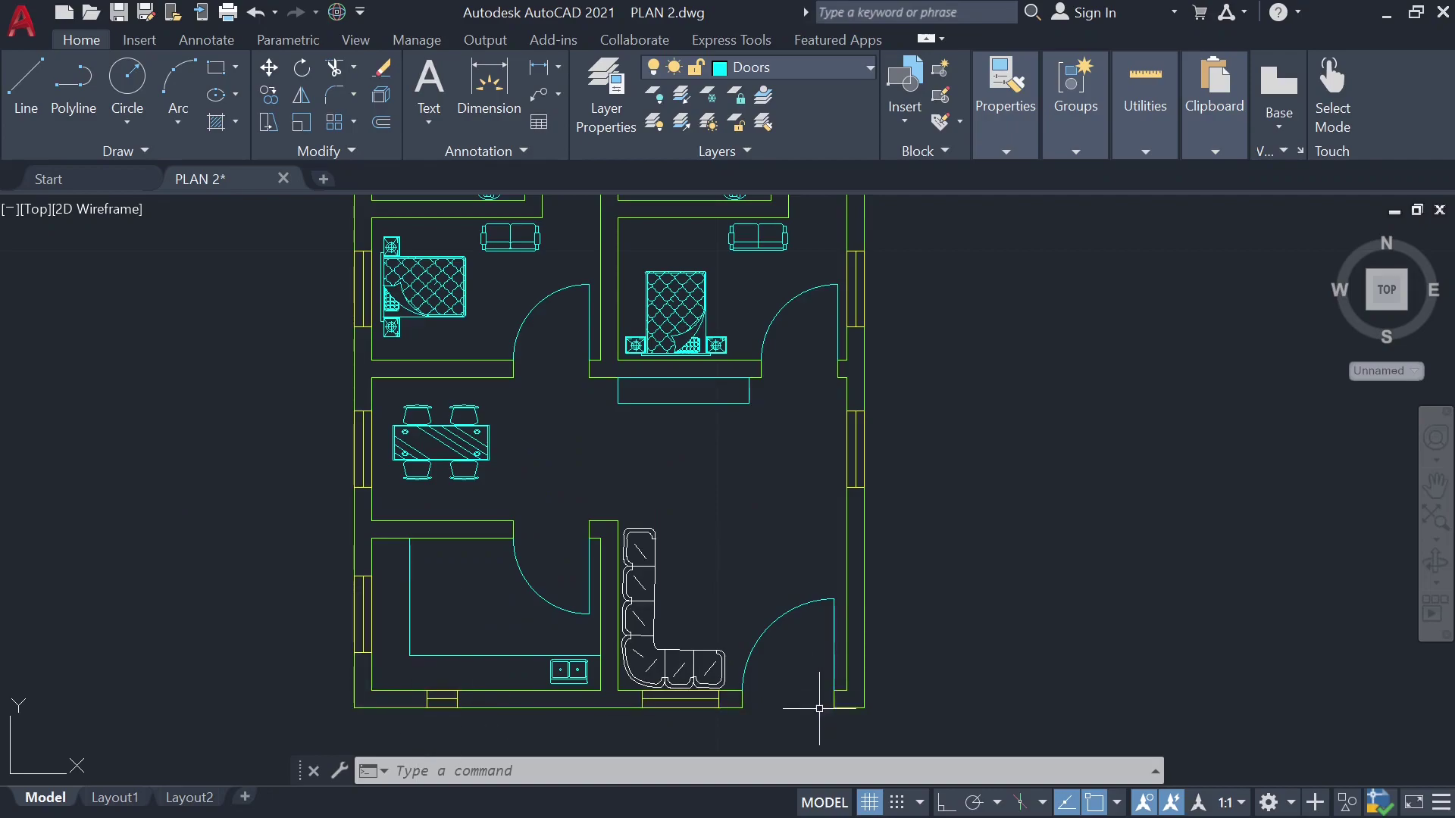
pyautogui.scroll(-4, 577, 643)
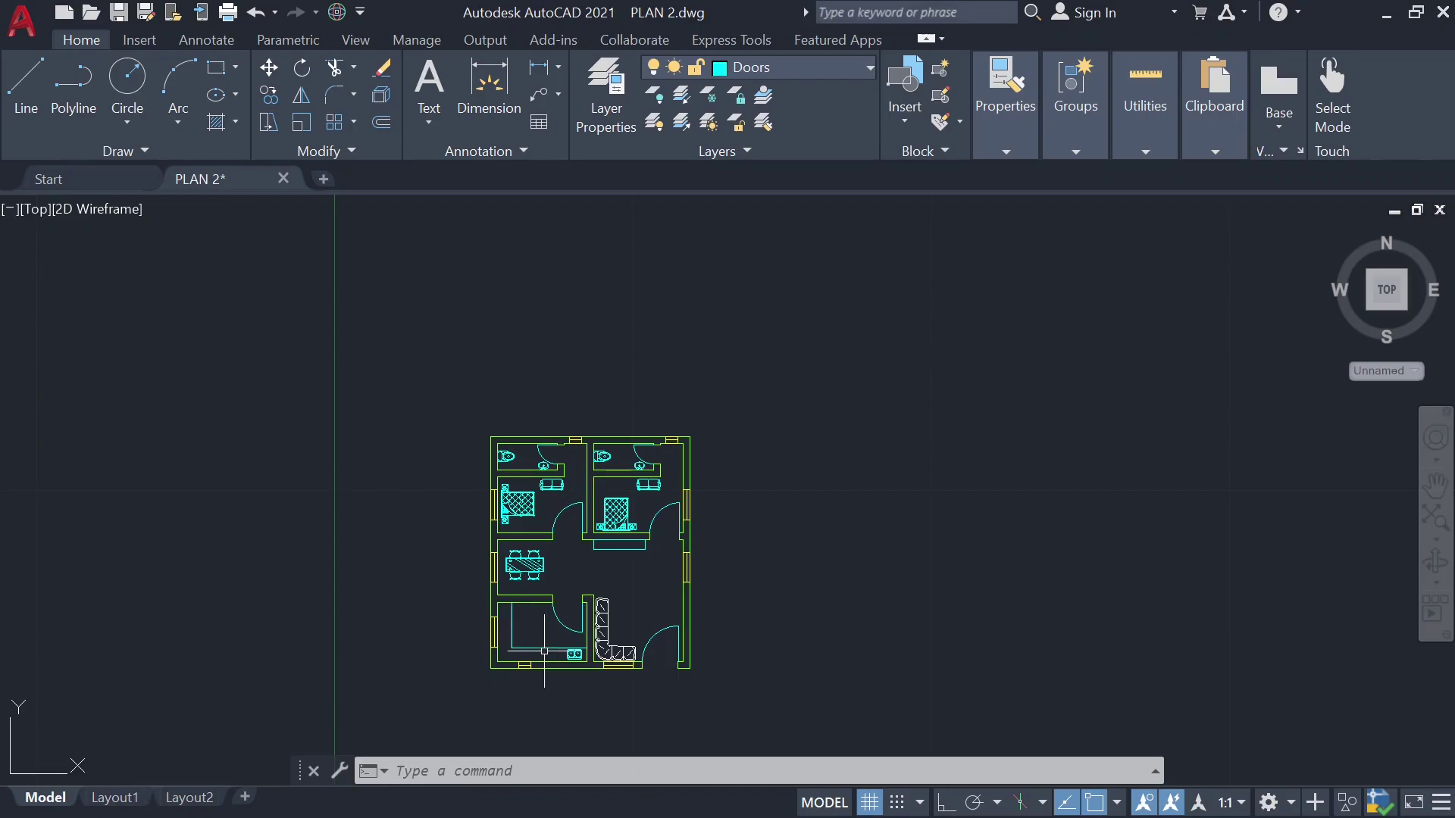
pyautogui.write('x')
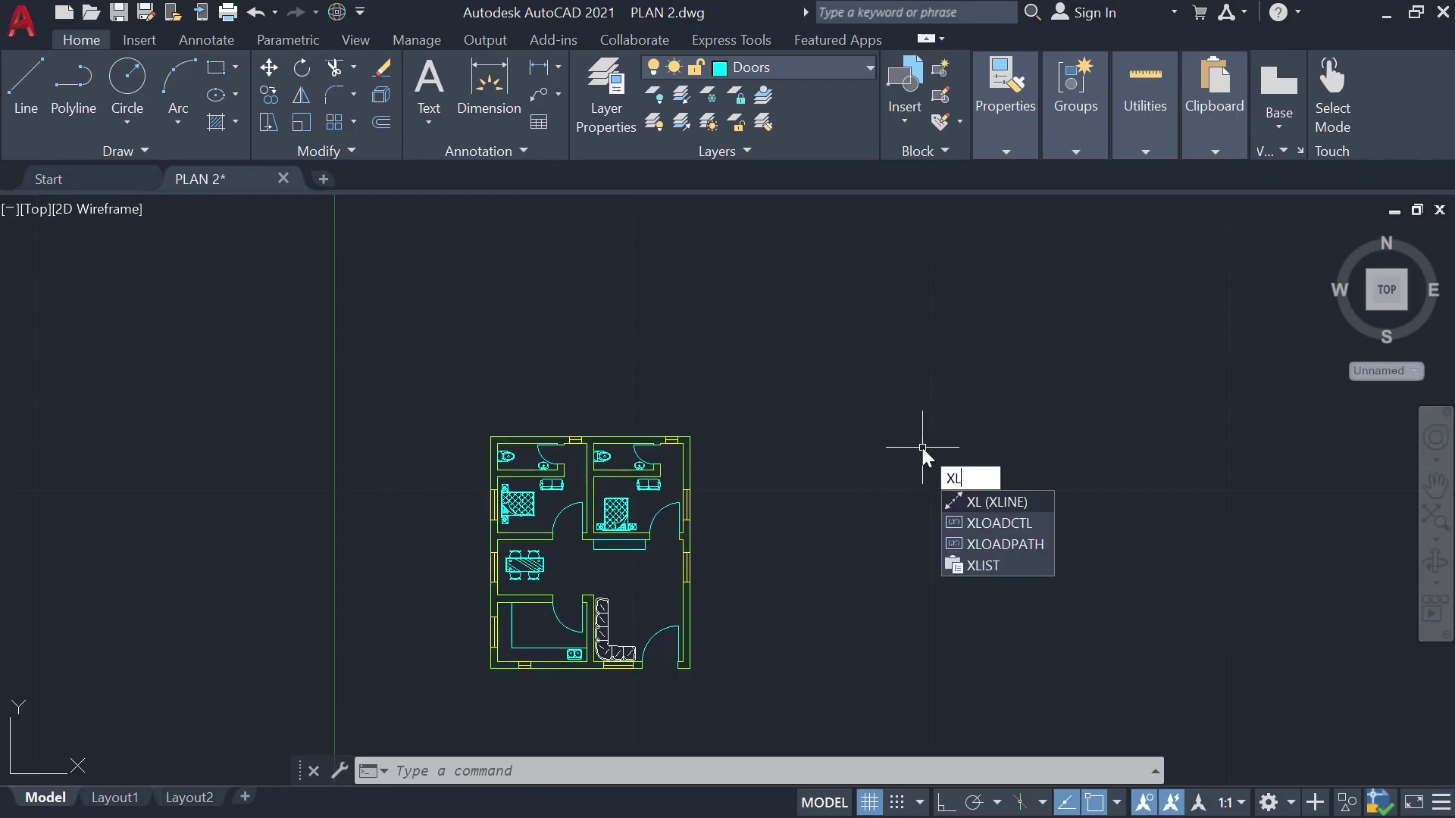
pyautogui.press('Return')
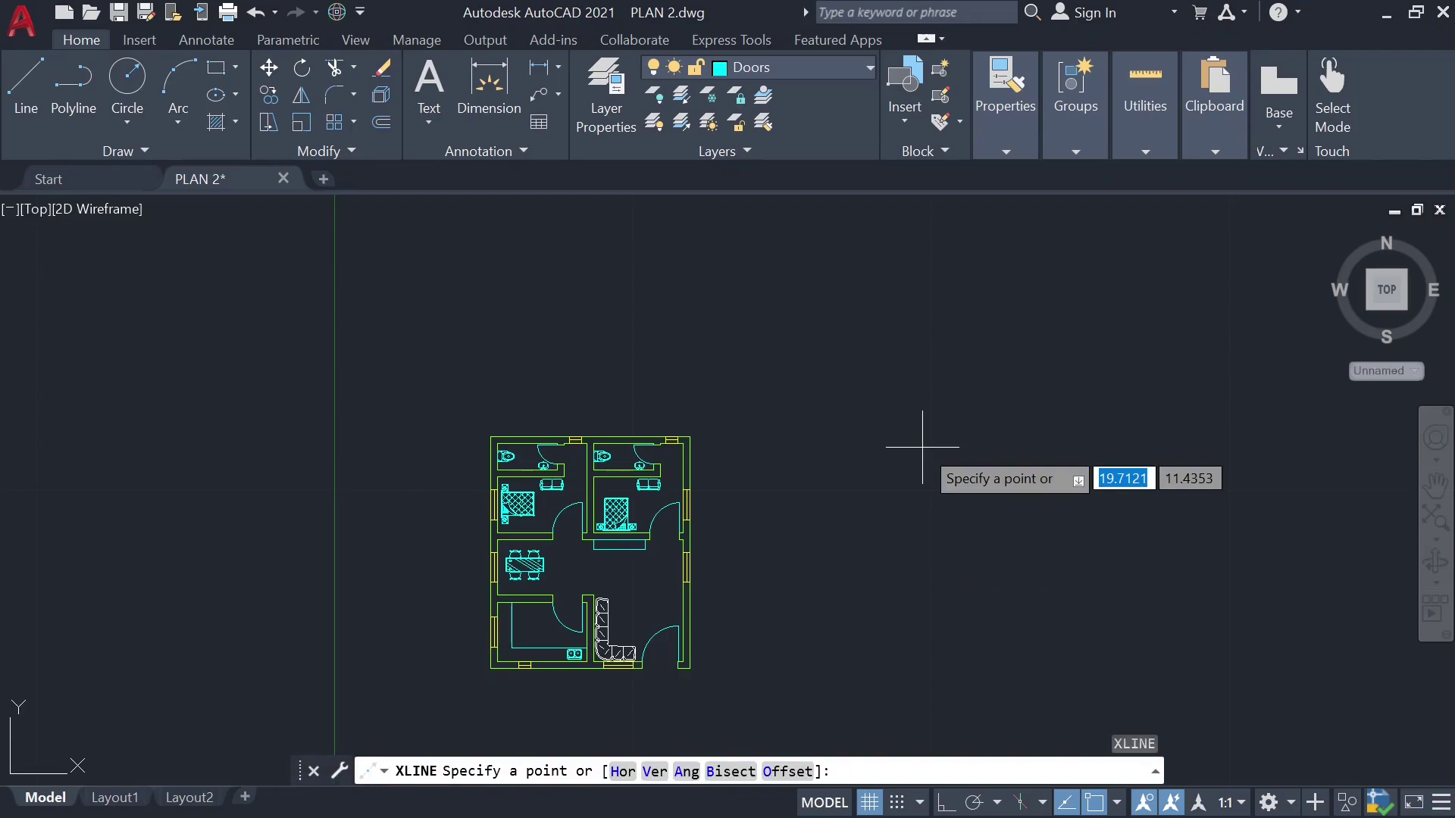
pyautogui.write('v')
pyautogui.press('Return')
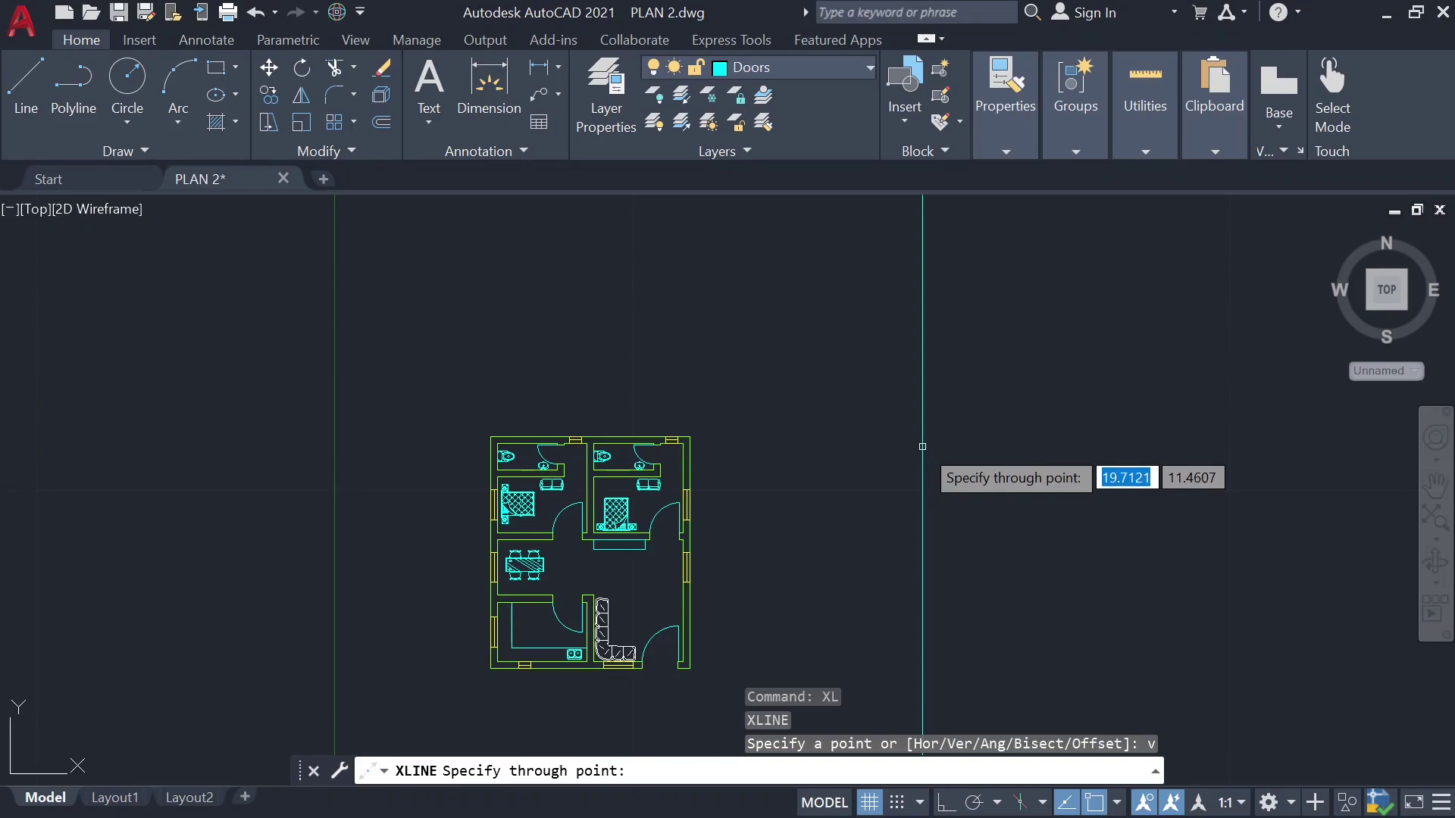
pyautogui.click(491, 438)
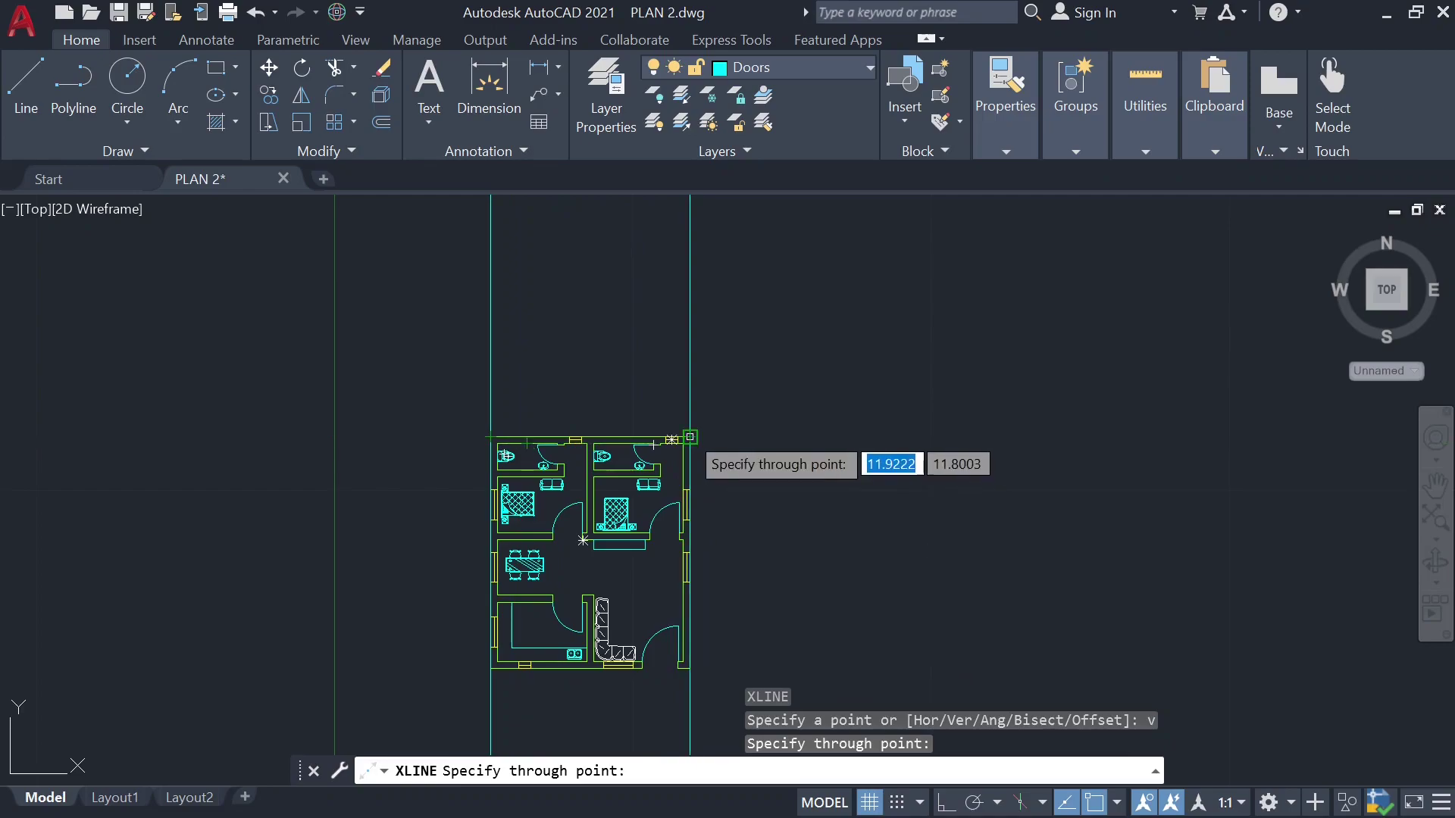
pyautogui.click(689, 437)
pyautogui.scroll(5, 636, 679)
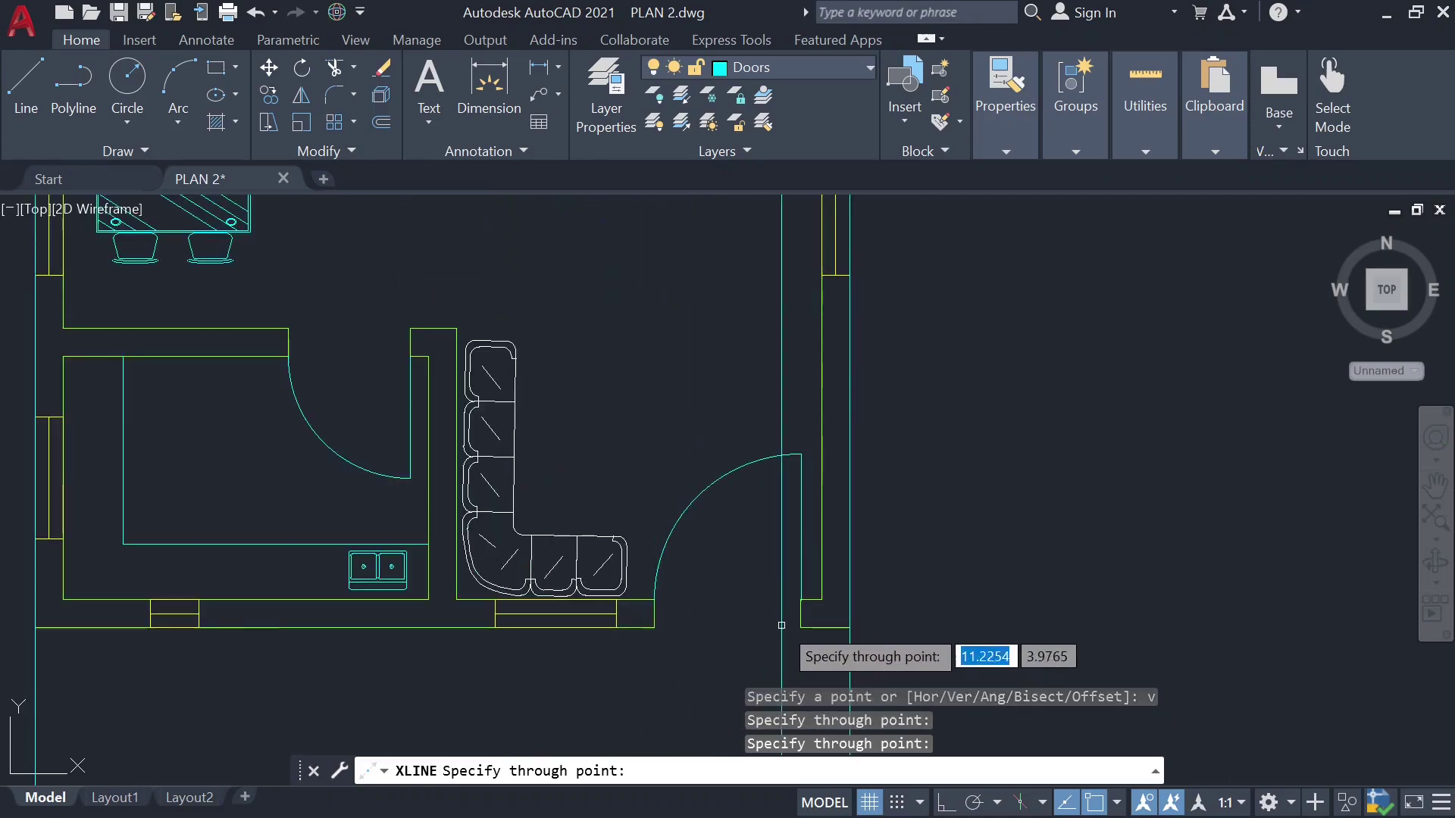
# Step: Add vertical construction lines through the door opening edges and both window edges
pyautogui.click(801, 627)
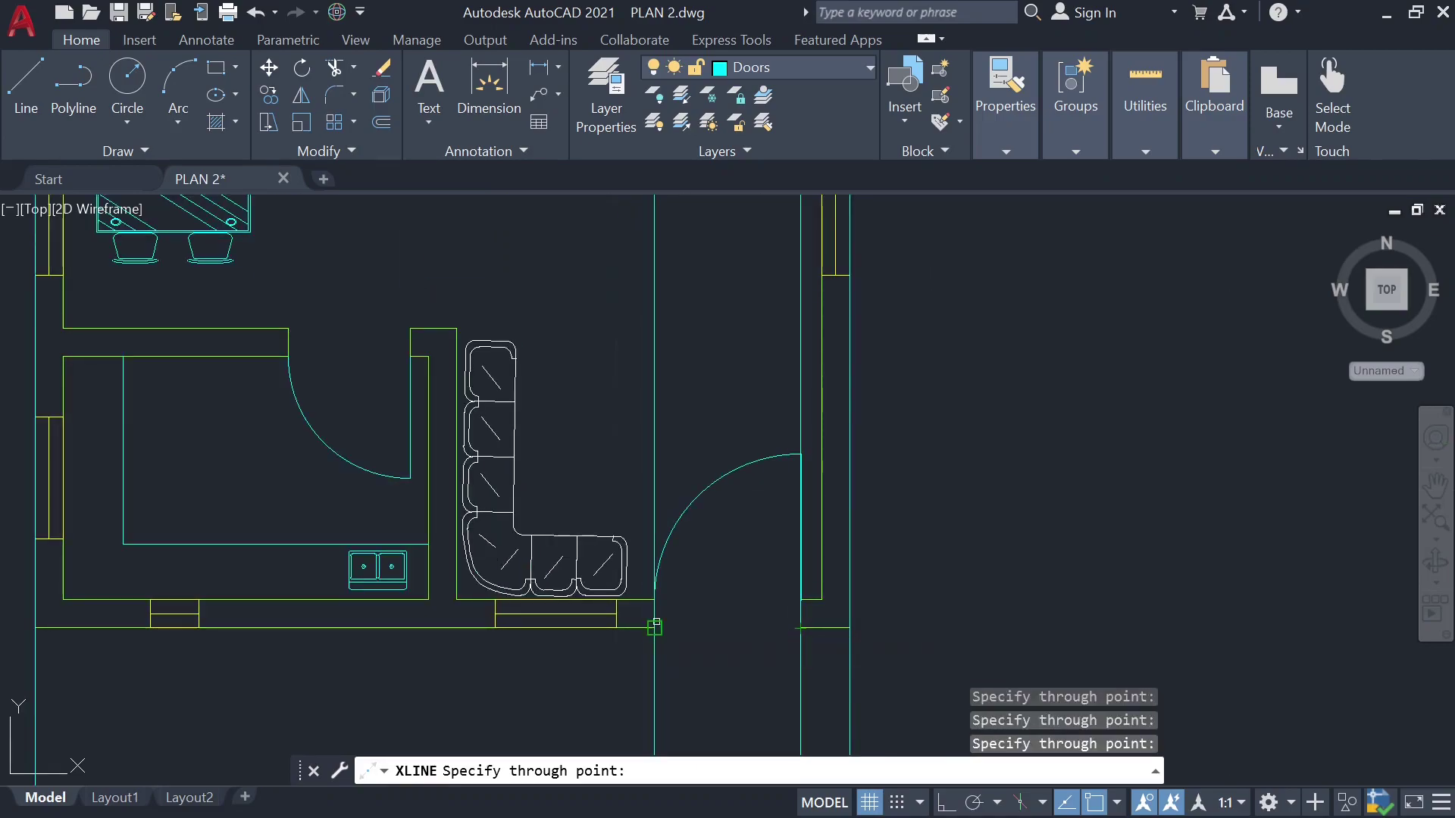
pyautogui.click(654, 627)
pyautogui.click(616, 627)
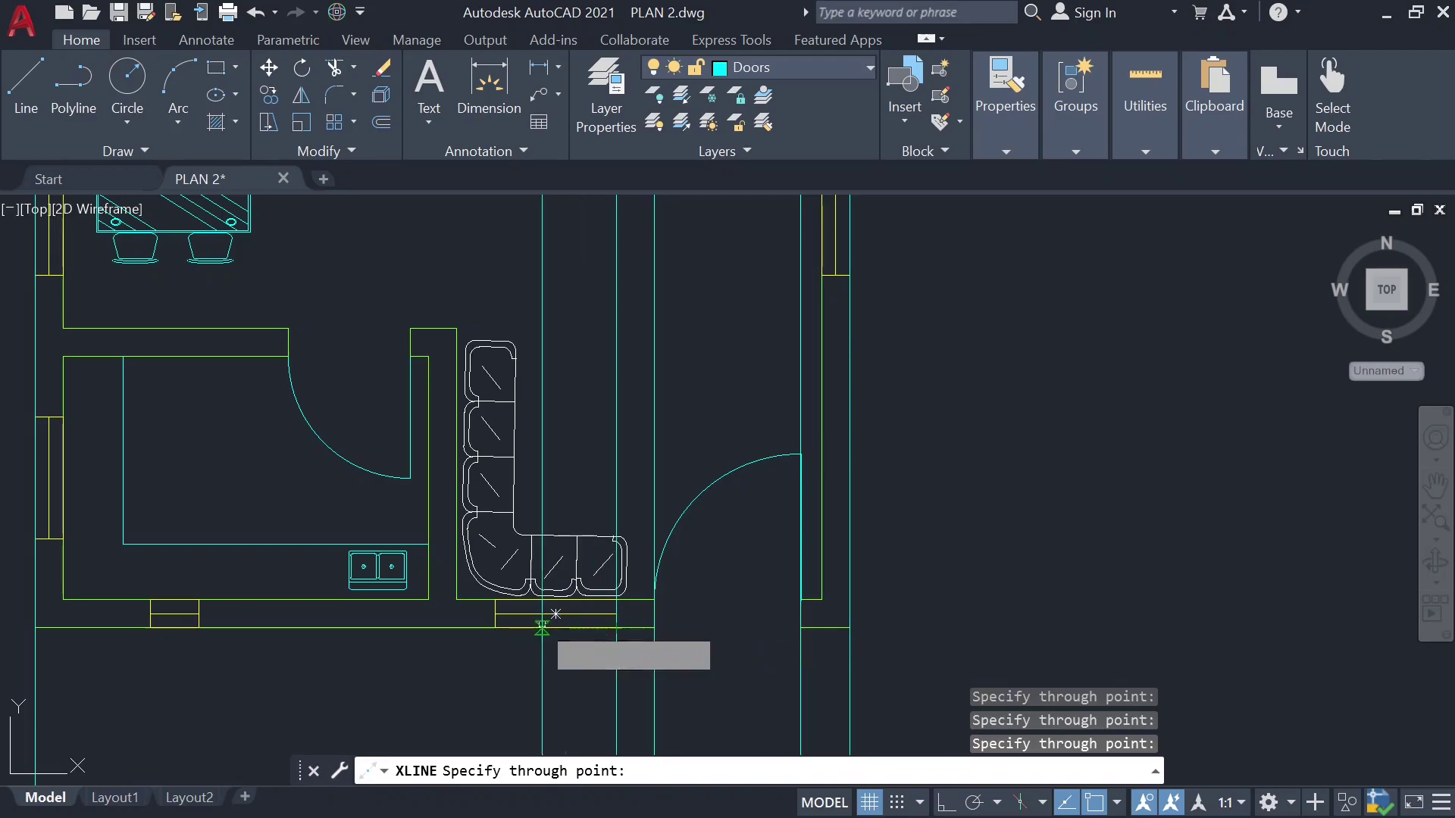
pyautogui.scroll(-5, 555, 613)
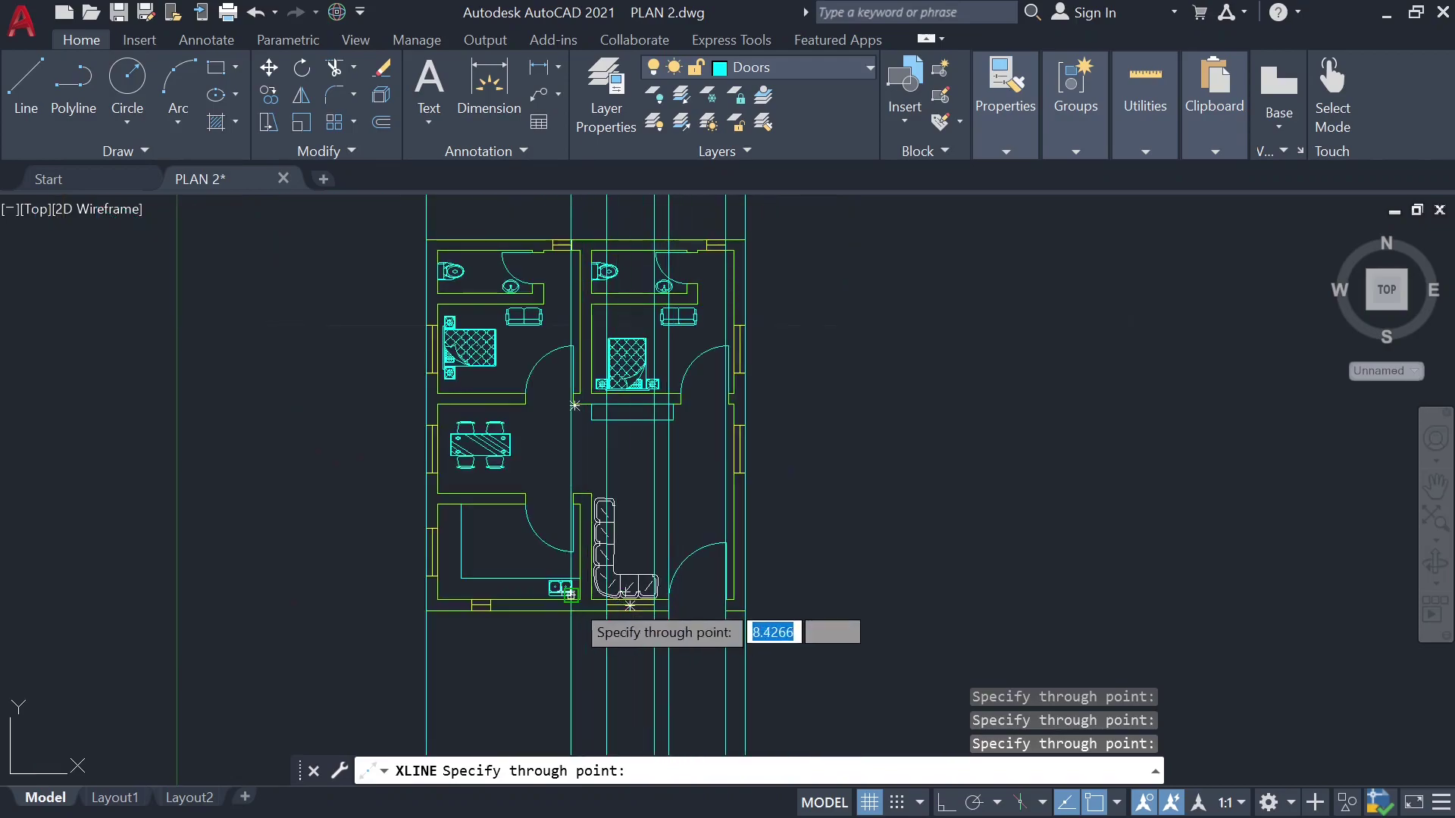
pyautogui.scroll(7, 458, 587)
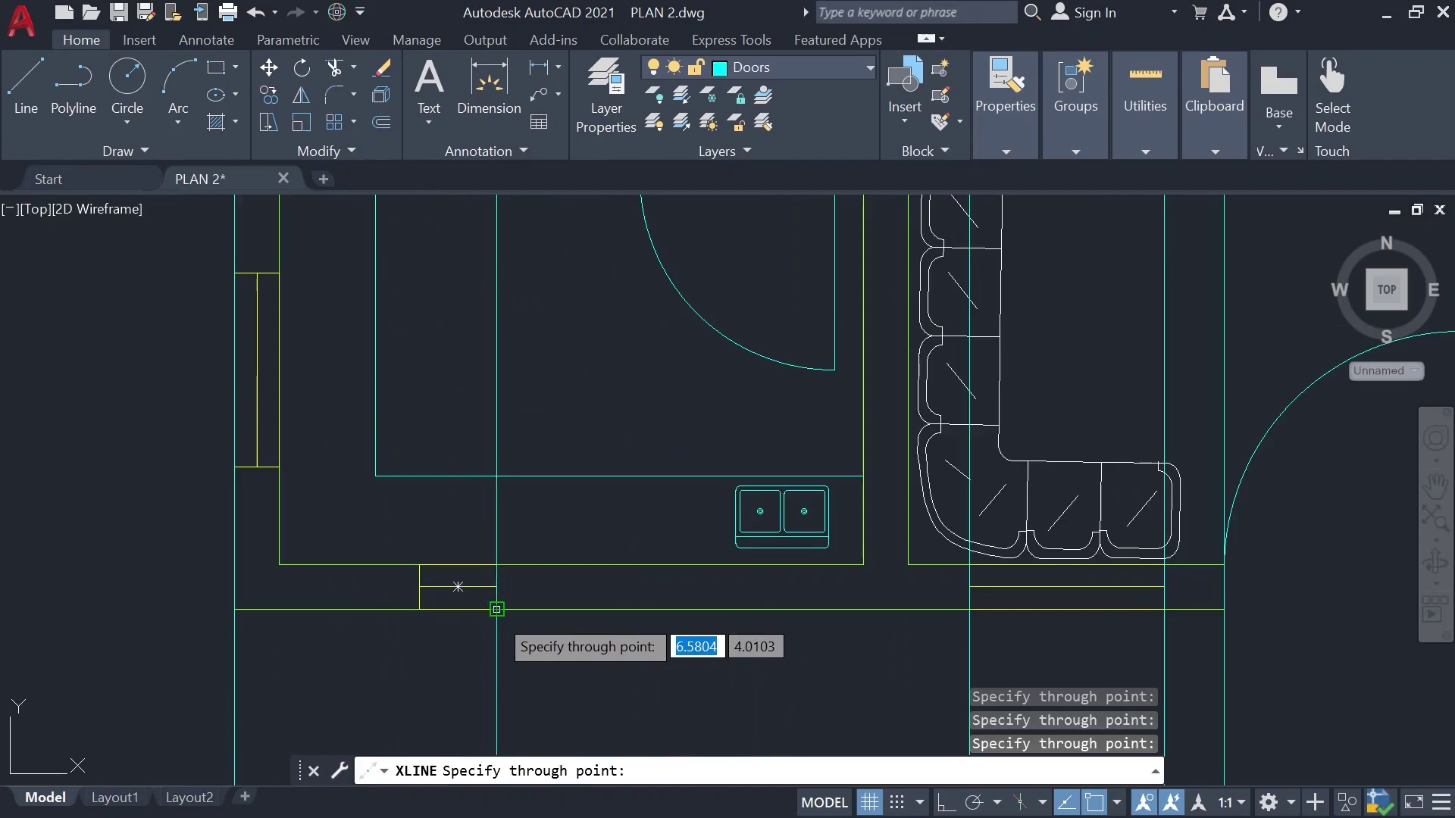
pyautogui.click(496, 608)
pyautogui.click(437, 608)
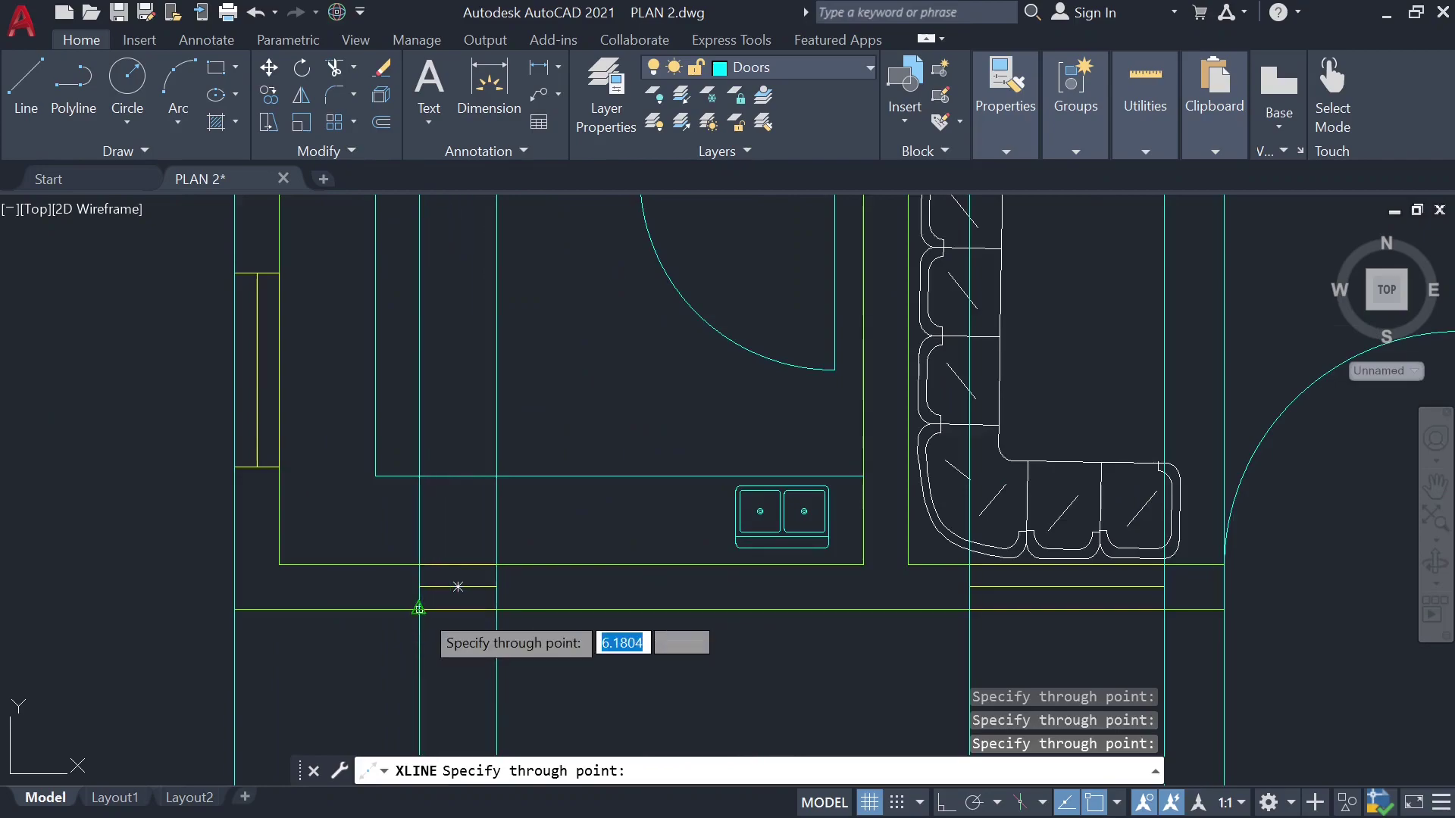
pyautogui.scroll(-6, 492, 606)
pyautogui.scroll(-3, 498, 639)
pyautogui.press('Escape')
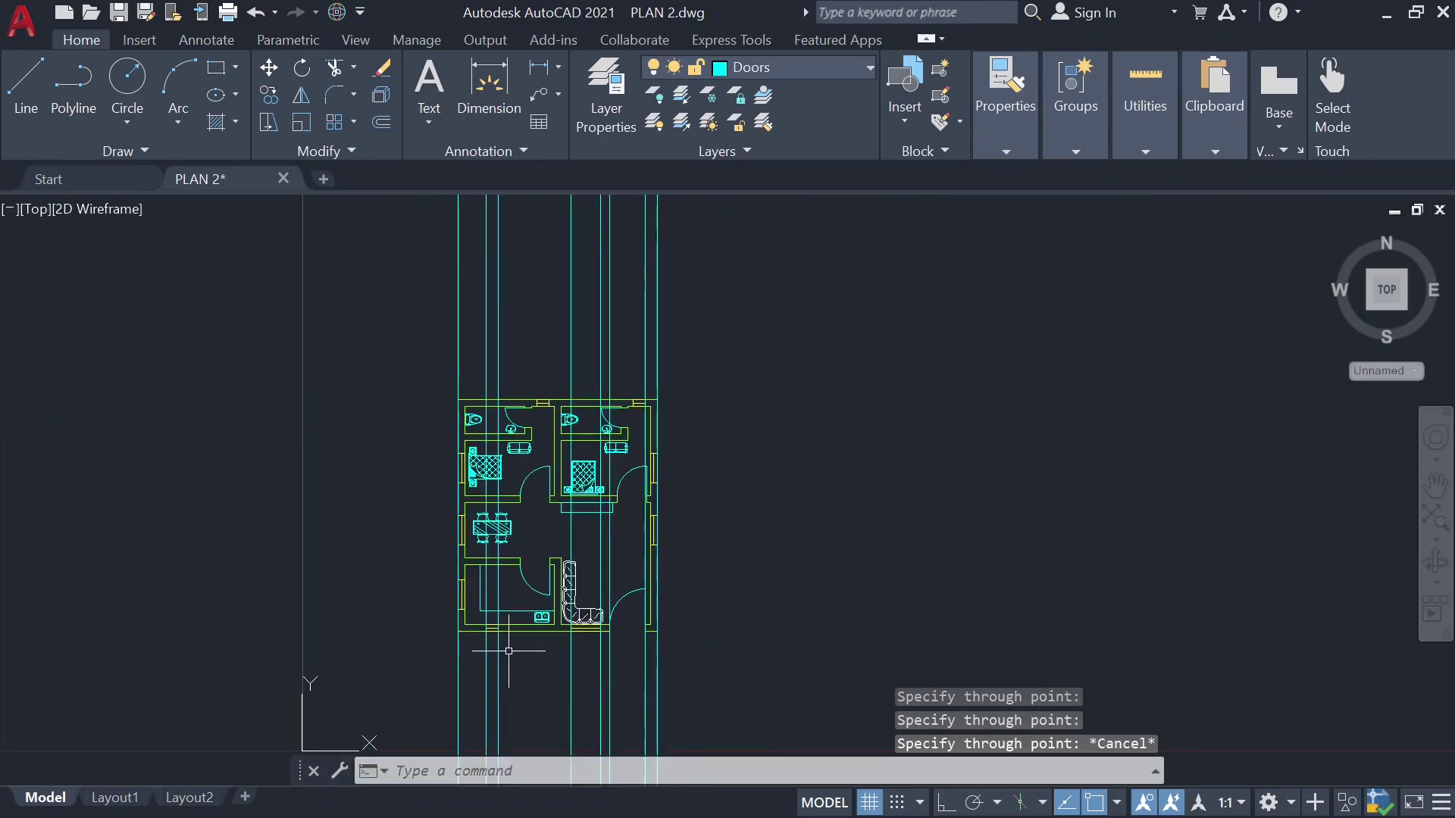
pyautogui.scroll(-1, 528, 657)
pyautogui.scroll(4, 503, 333)
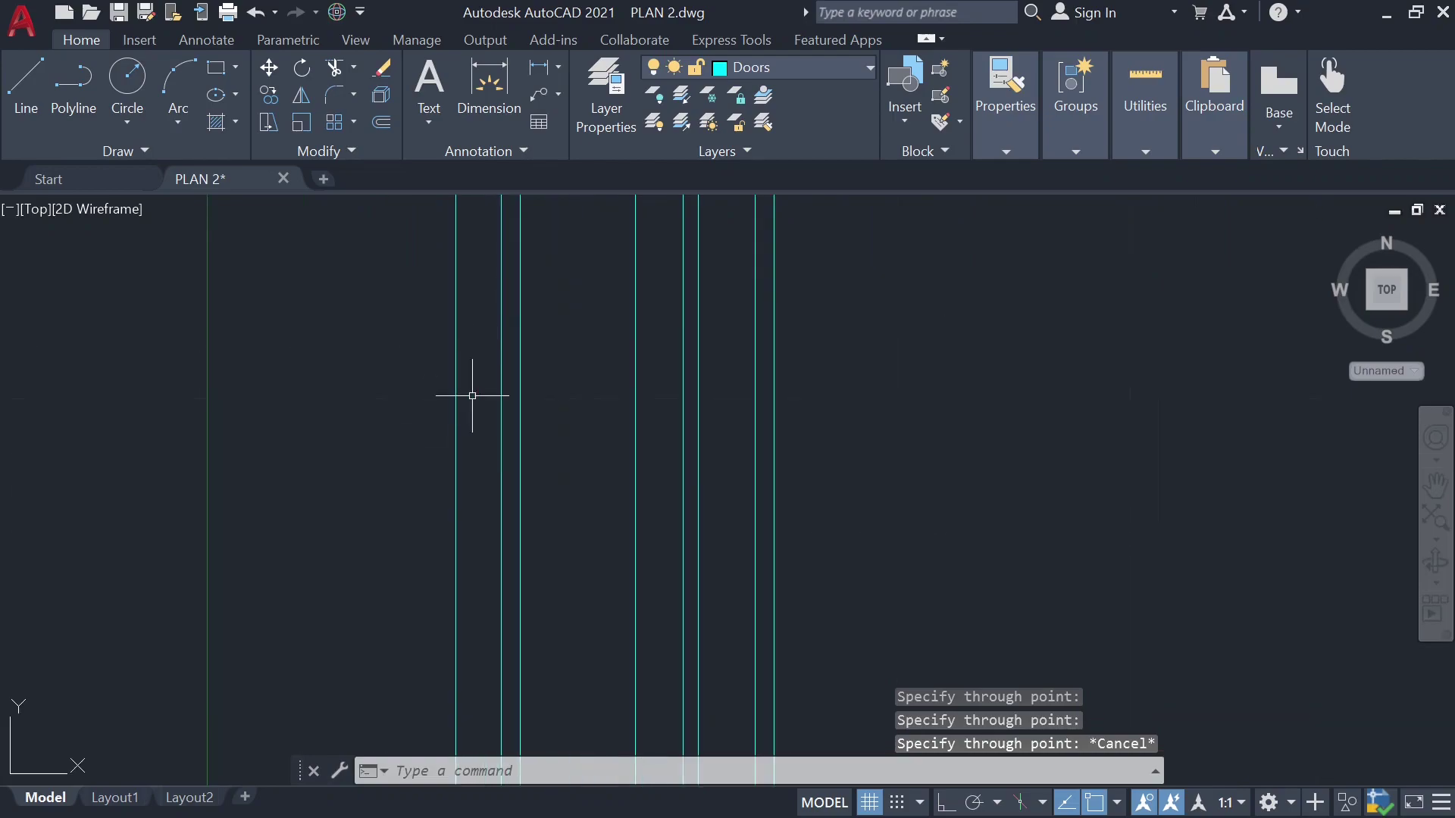
# Step: Abandon a started line and make layer 0 the current layer
pyautogui.scroll(-2, 485, 397)
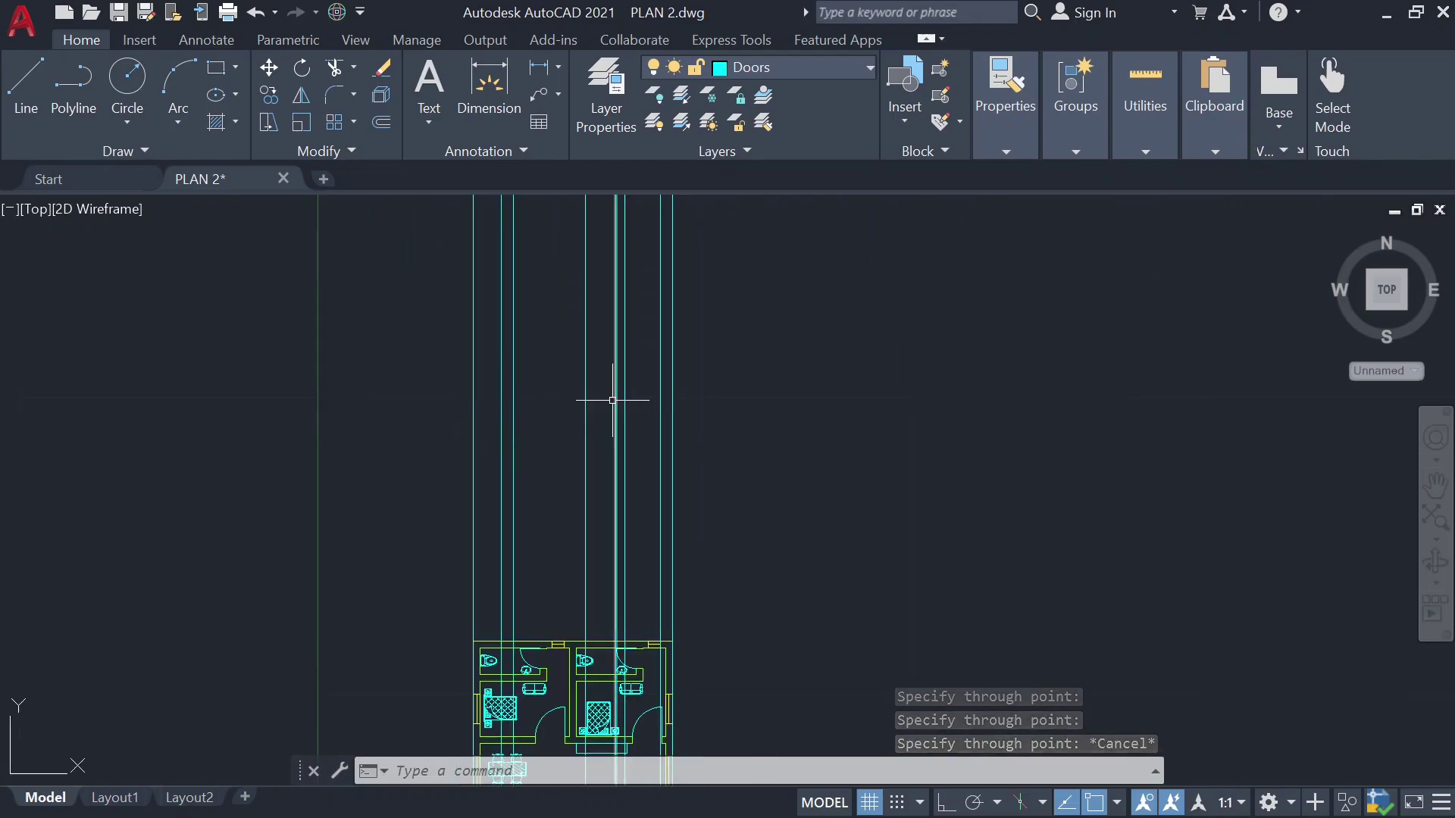
pyautogui.click(737, 376)
pyautogui.press('Escape')
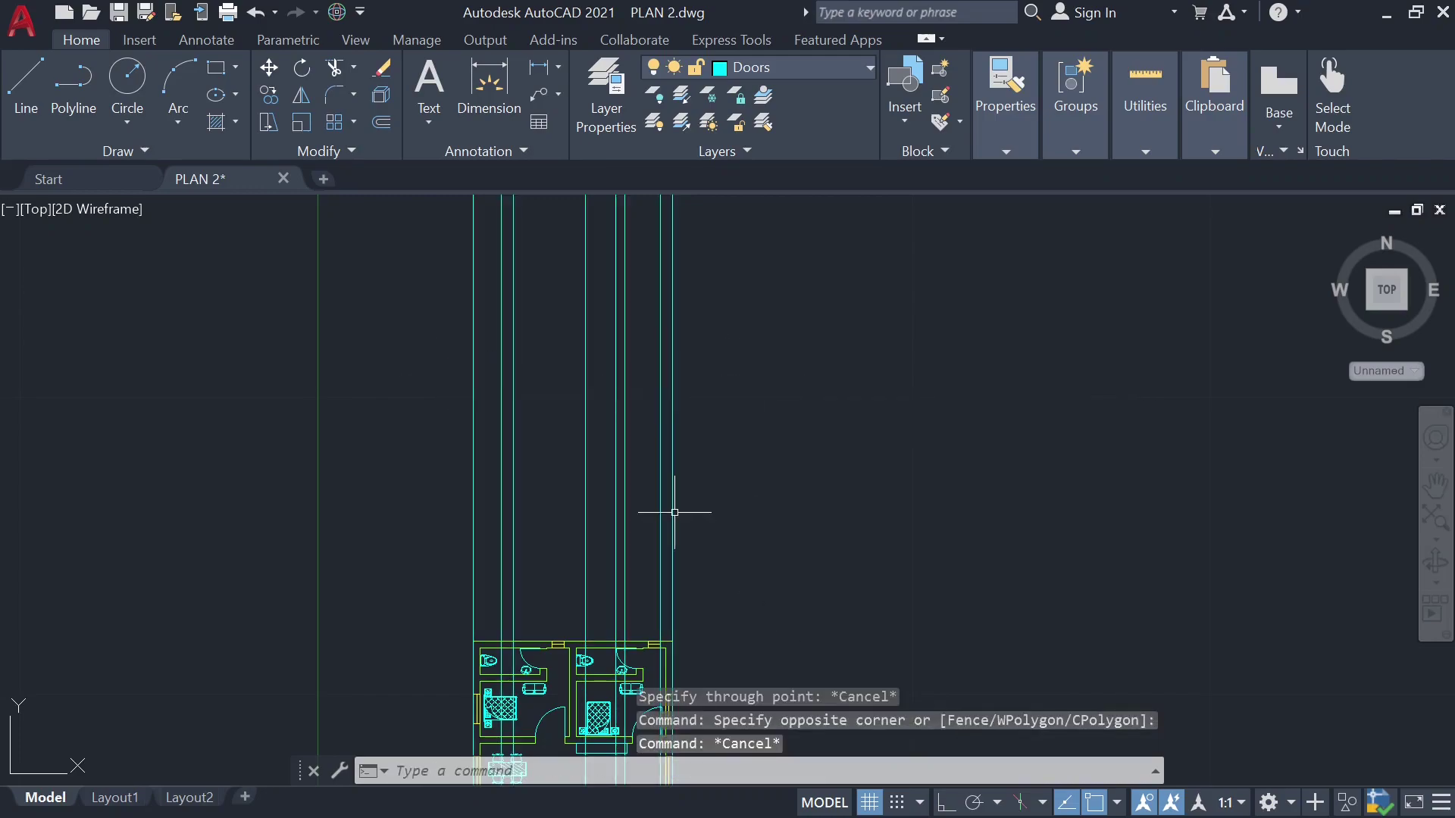
pyautogui.click(25, 82)
pyautogui.click(472, 500)
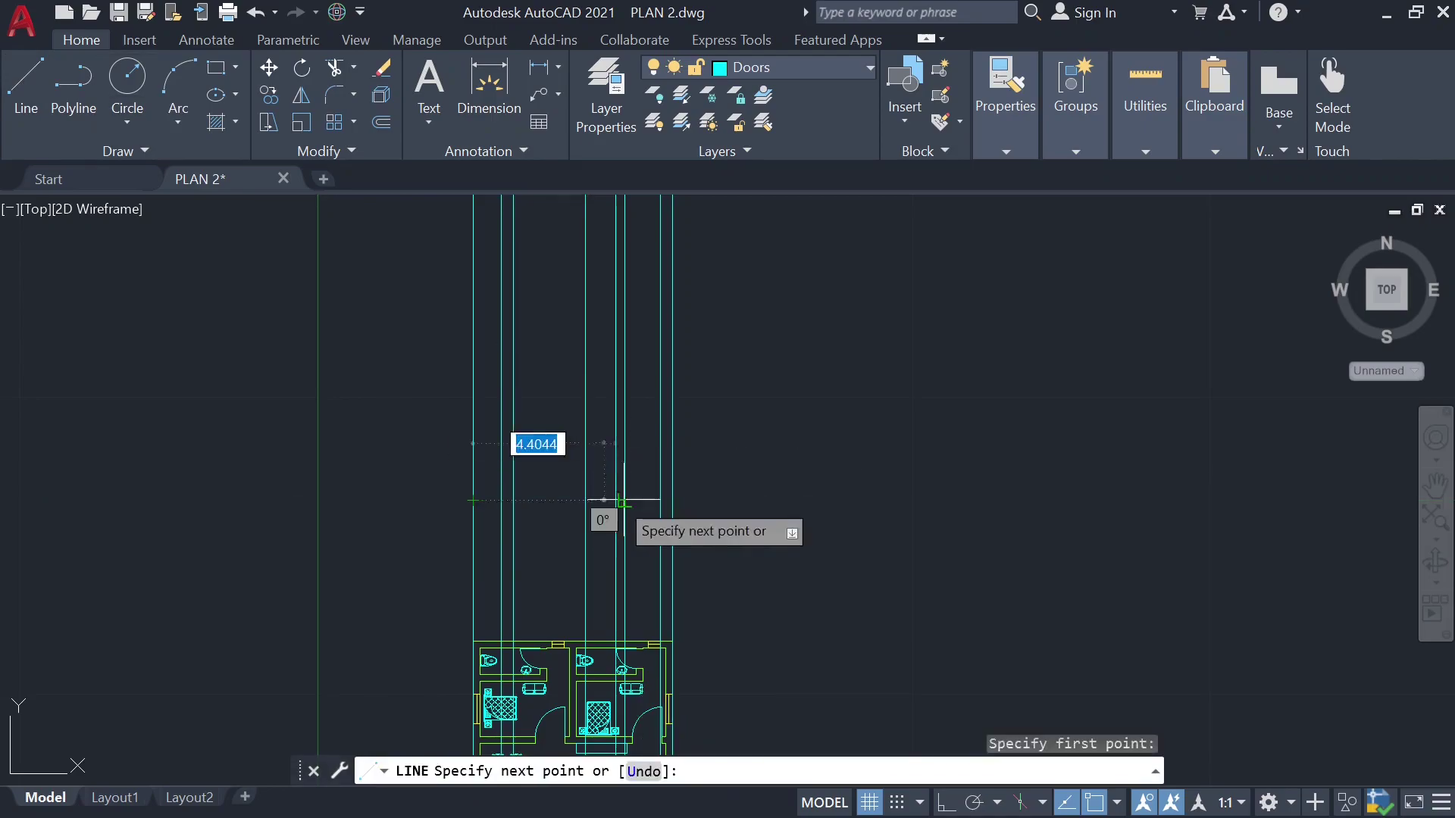
pyautogui.press('Escape')
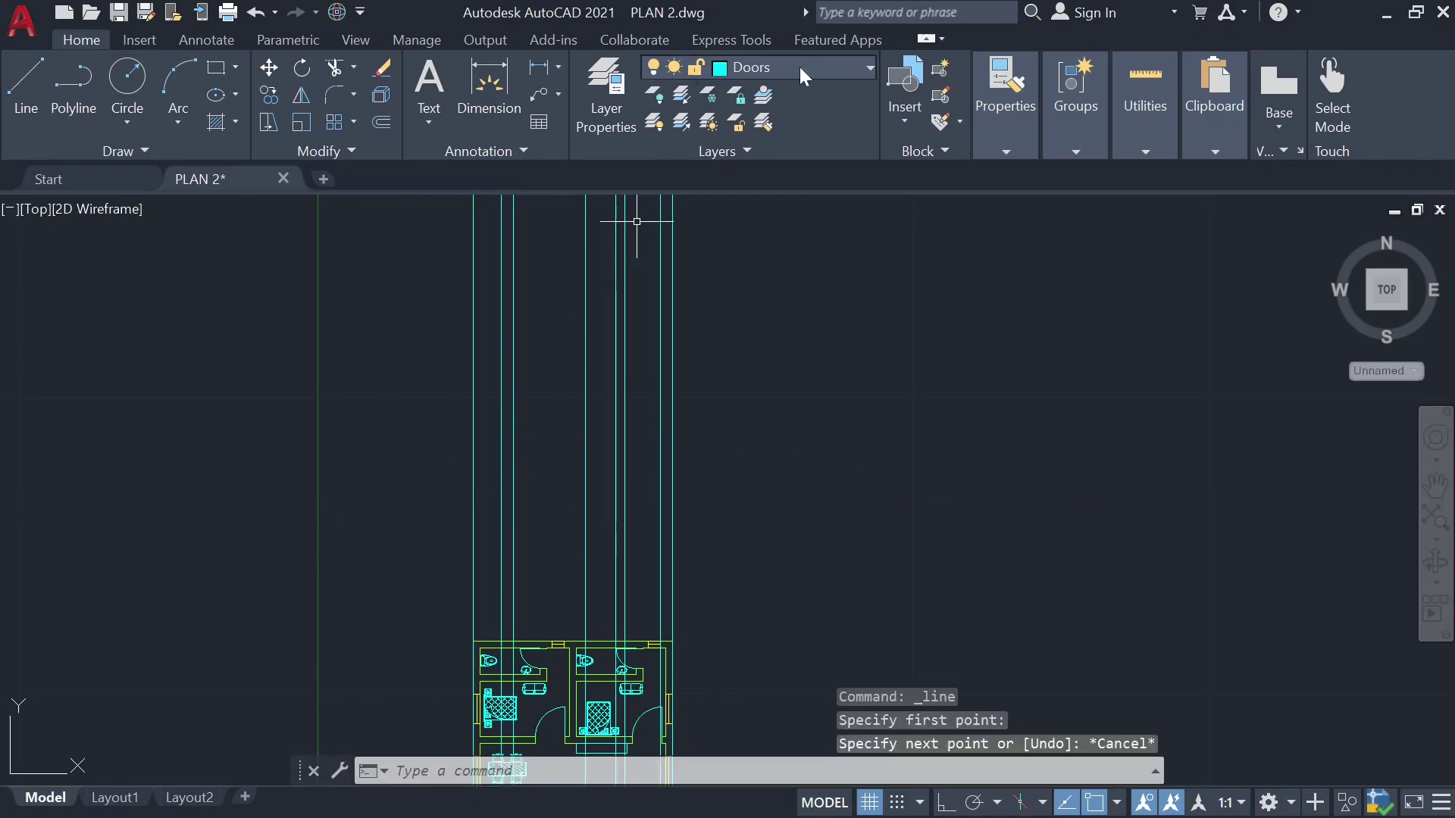
pyautogui.click(799, 66)
pyautogui.click(770, 98)
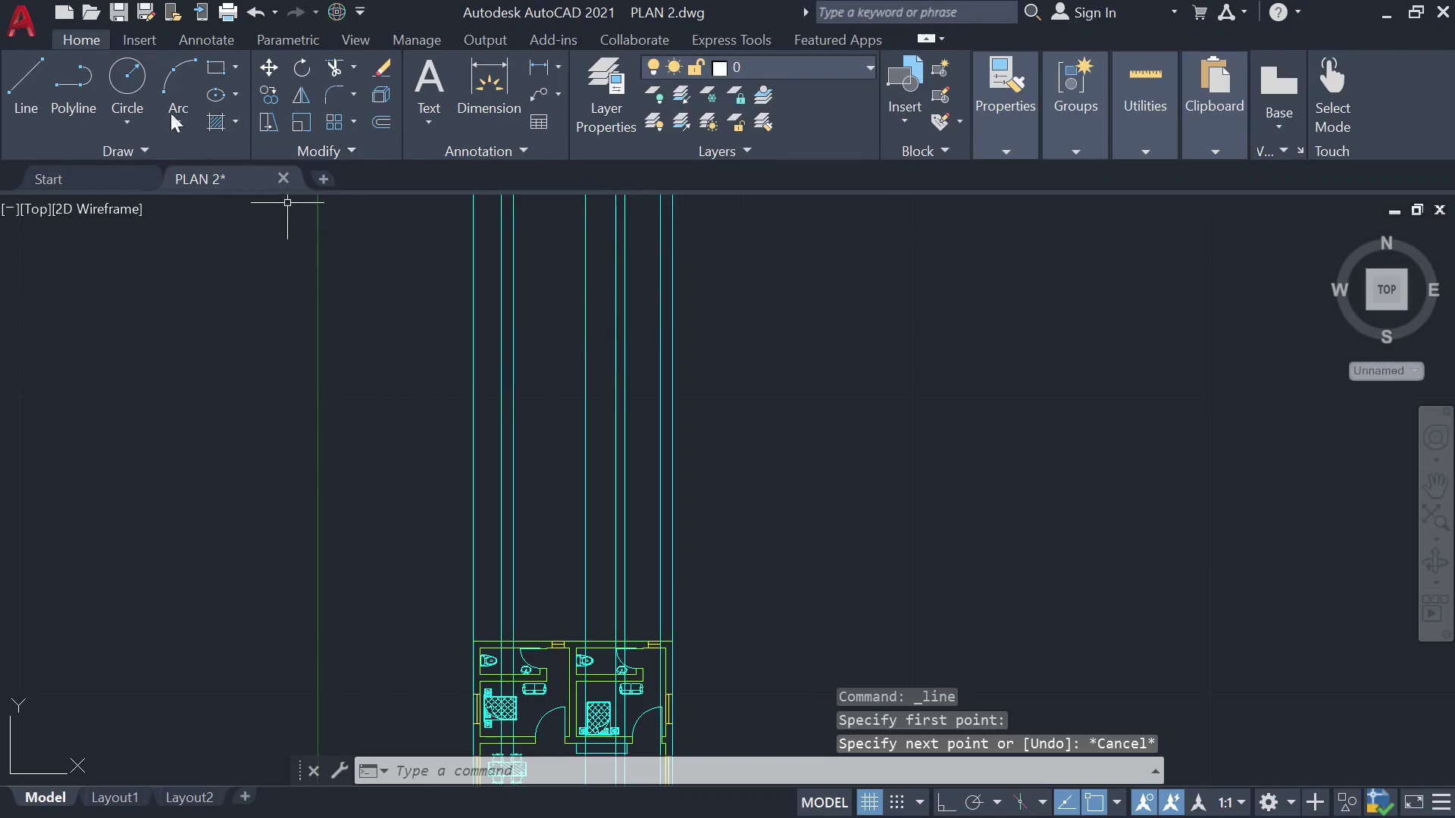
# Step: Draw a horizontal base line across the construction lines above the plan
pyautogui.click(34, 94)
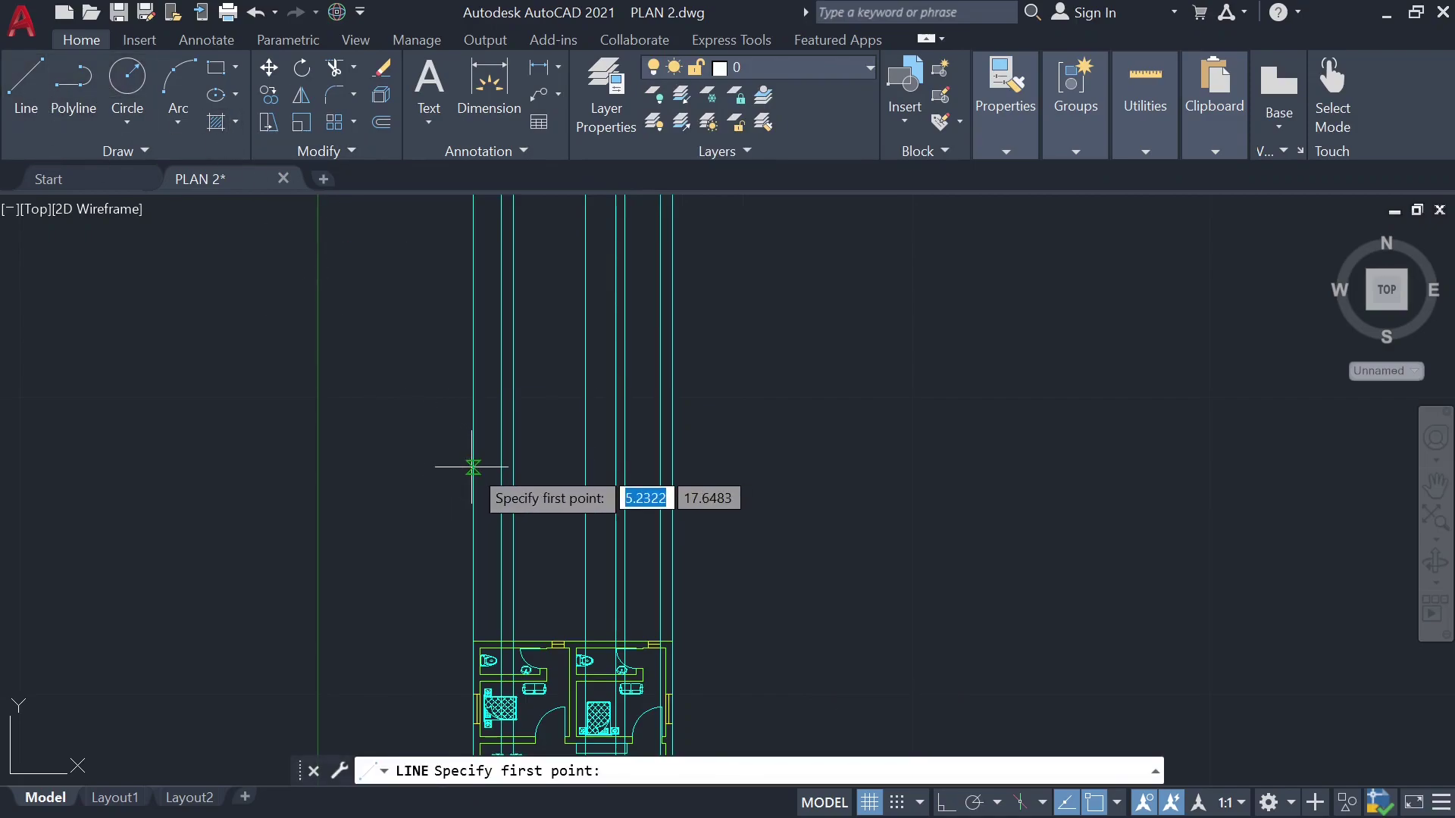
pyautogui.click(473, 468)
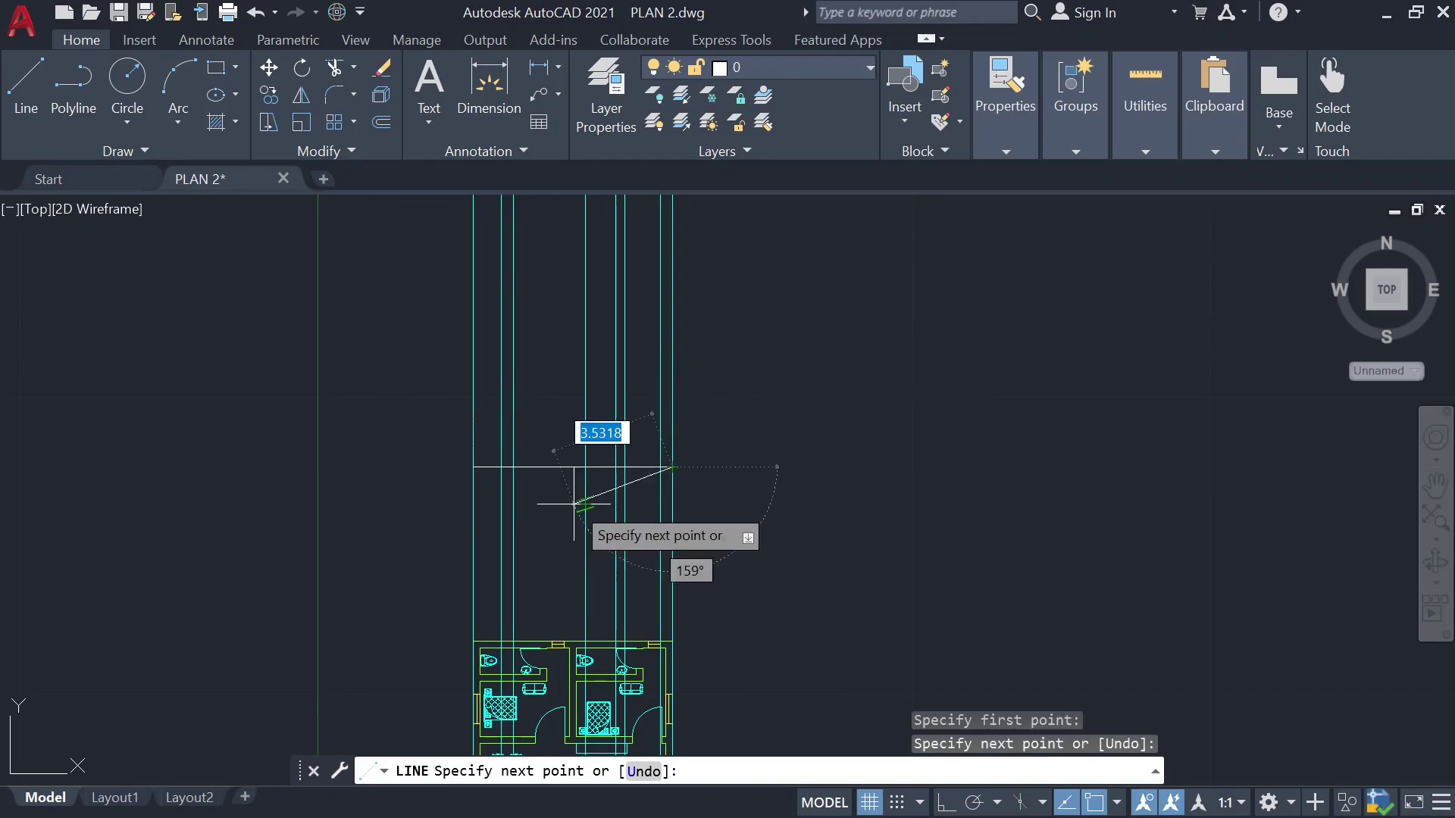
pyautogui.press('Escape')
pyautogui.click(552, 468)
pyautogui.press('Escape')
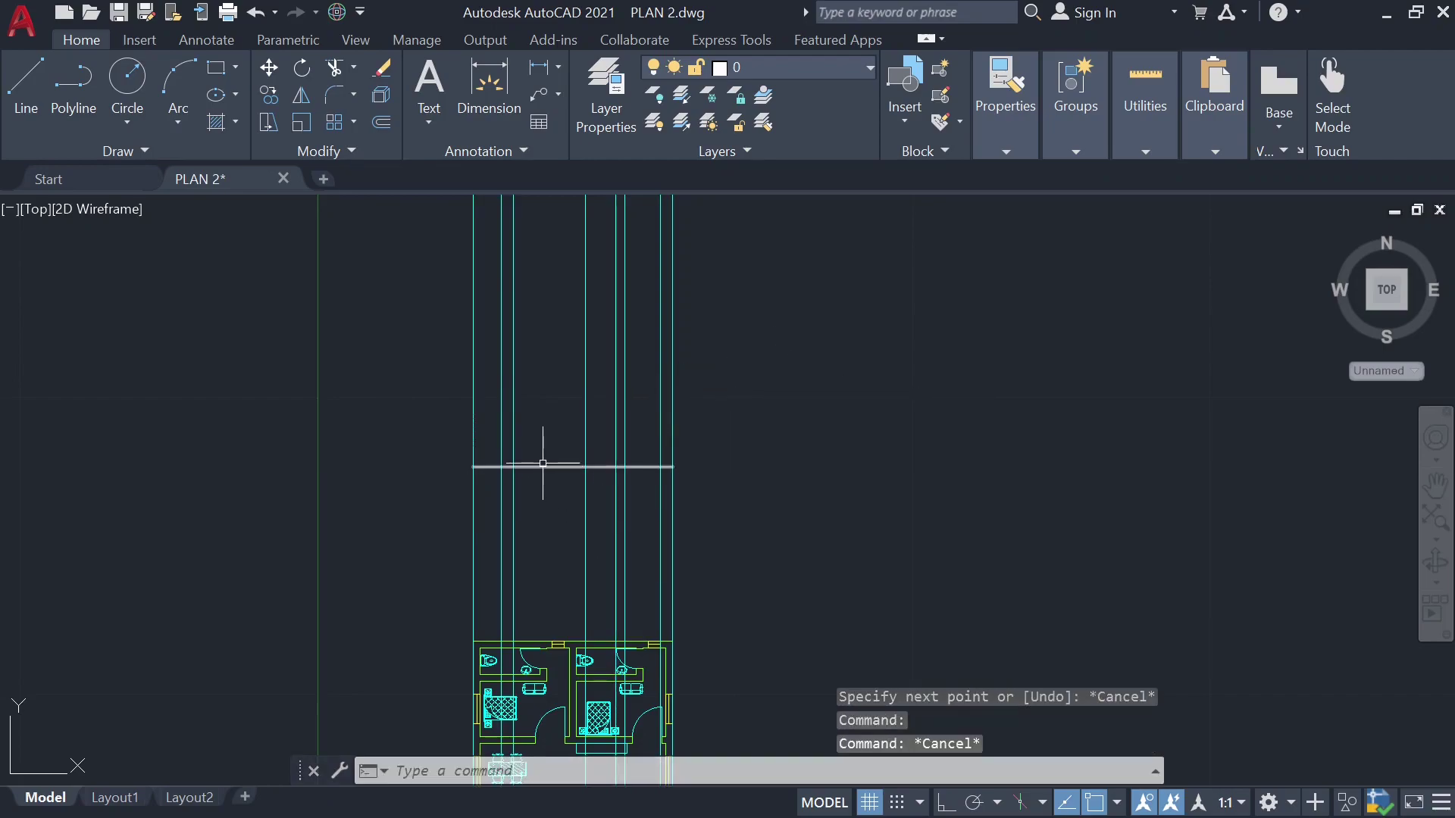
pyautogui.scroll(2, 544, 463)
pyautogui.scroll(-2, 545, 602)
pyautogui.scroll(2, 525, 492)
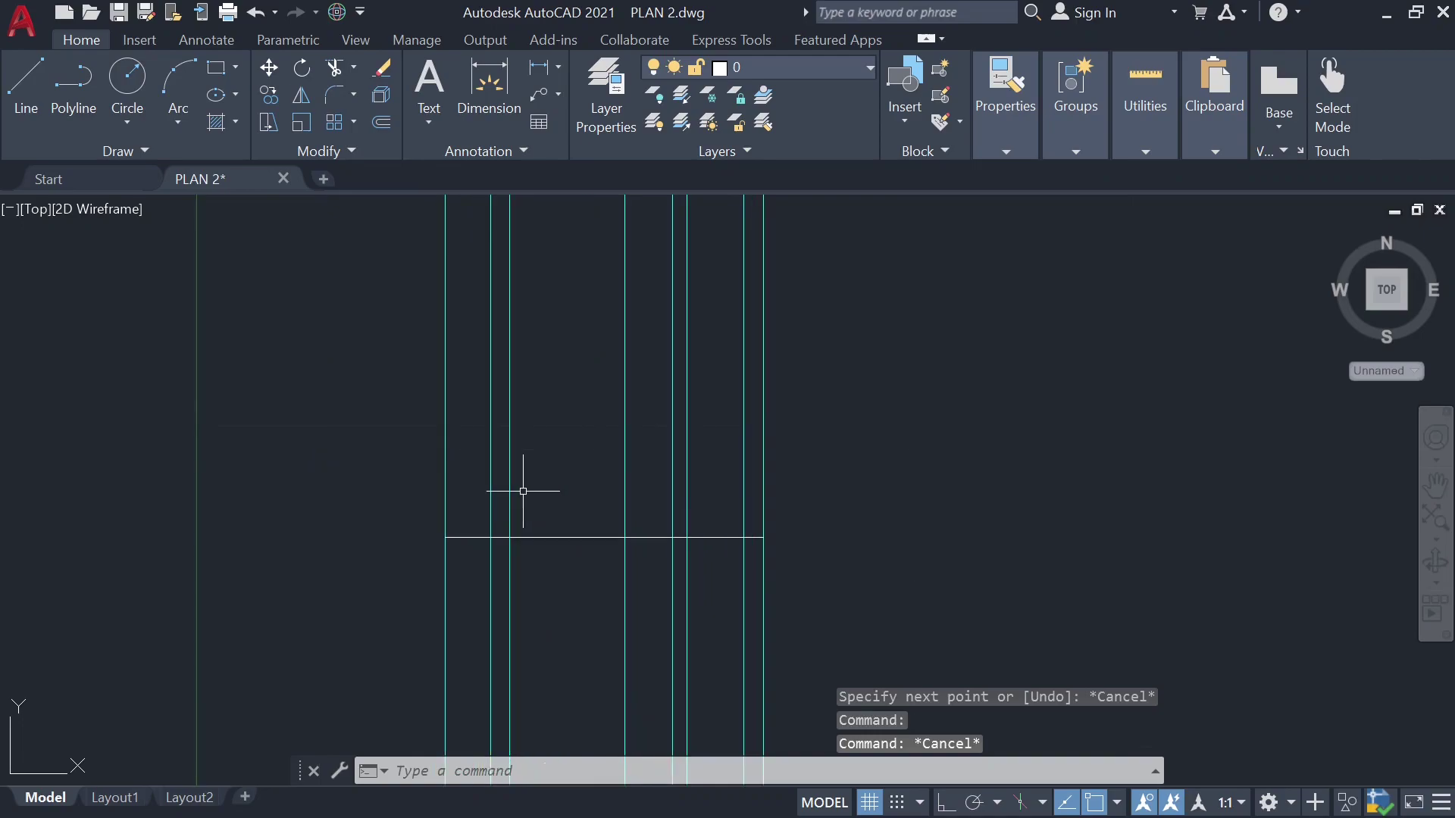
# Step: Draw a 3-unit-high wall outline rectangle starting at the base line's left end
pyautogui.moveTo(536, 487); pyautogui.dragTo(422, 523, button='middle')
pyautogui.click(216, 67)
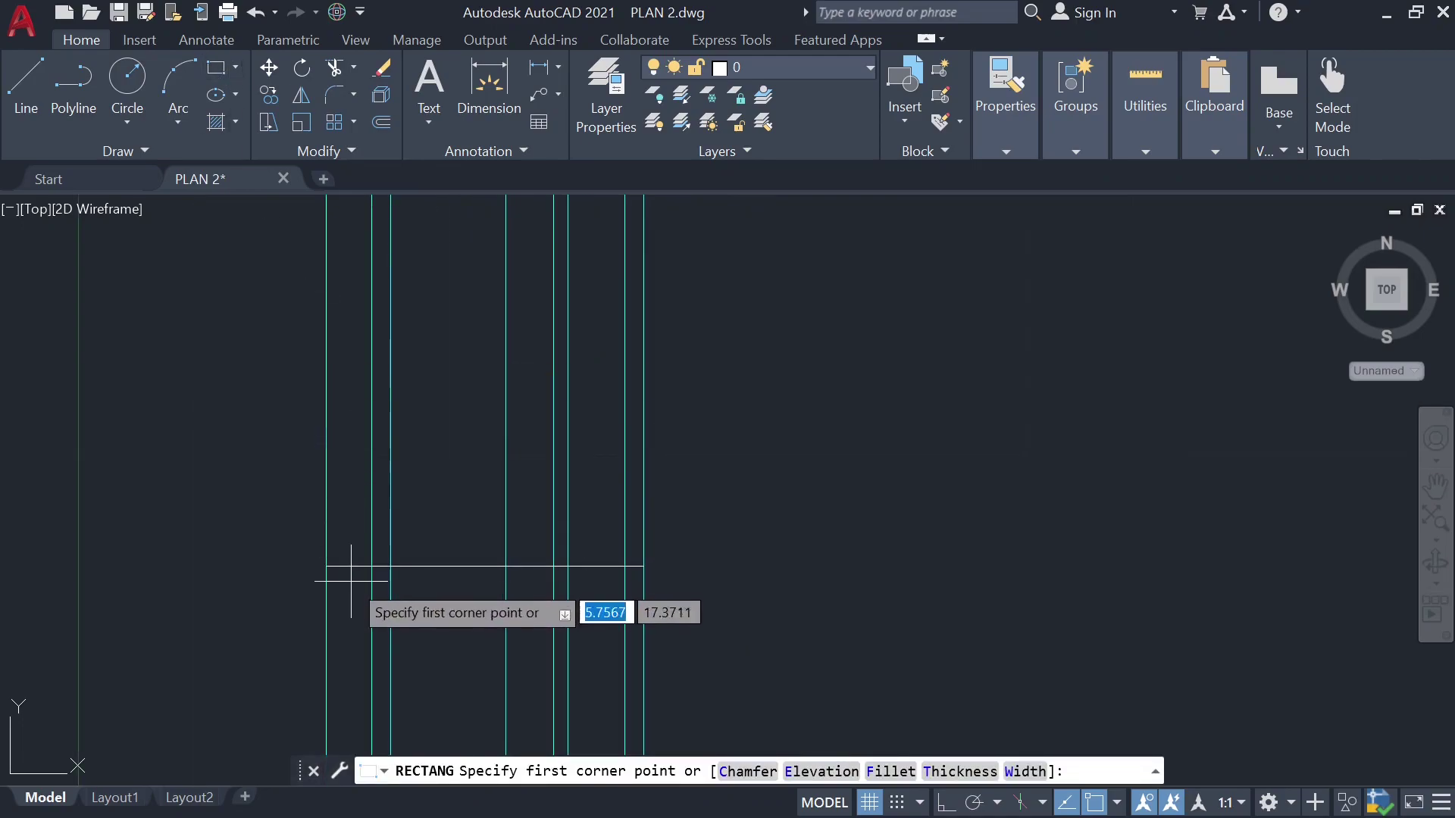
pyautogui.click(327, 566)
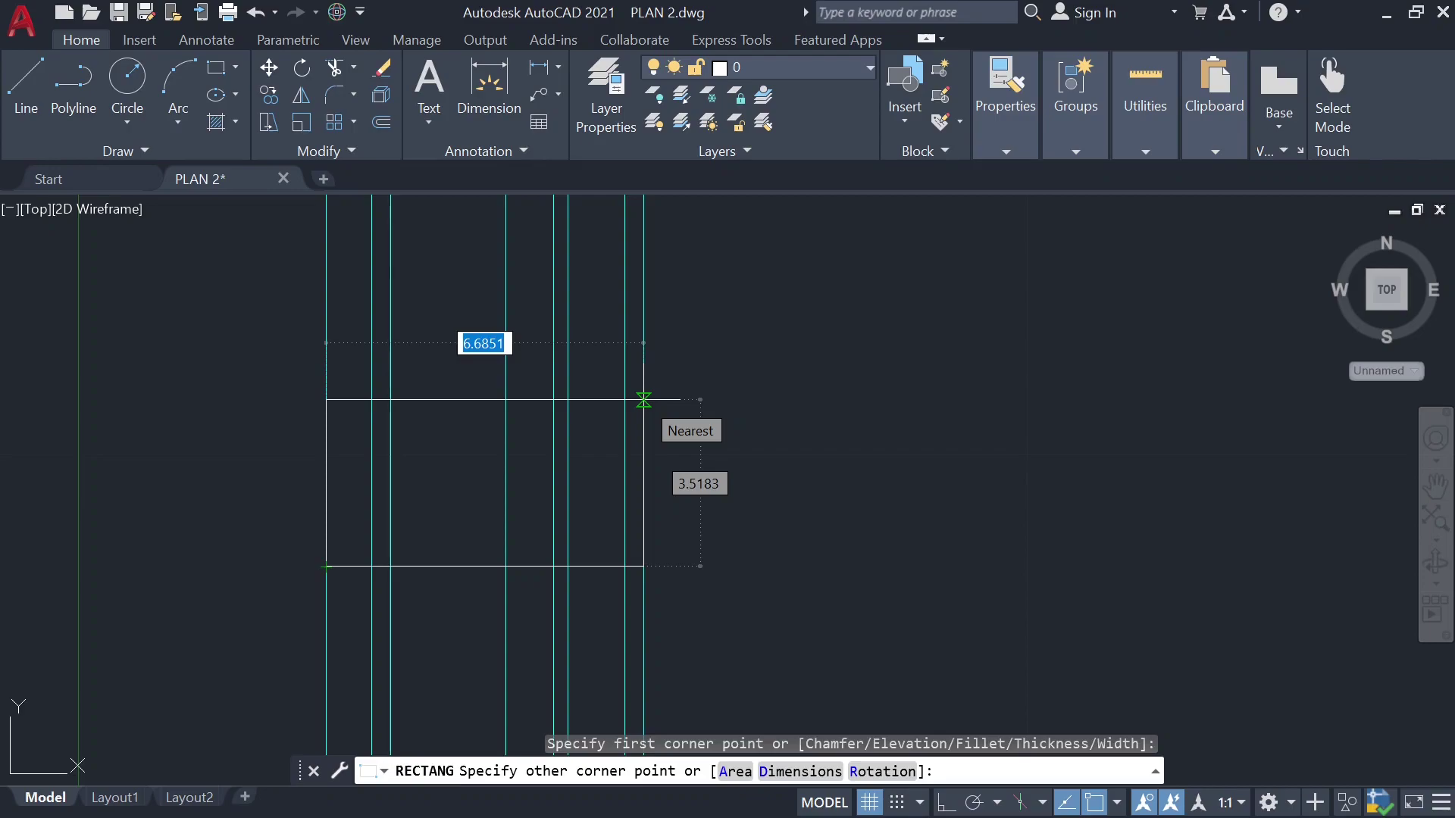
pyautogui.moveTo(644, 399); pyautogui.dragTo(745, 406, button='middle')
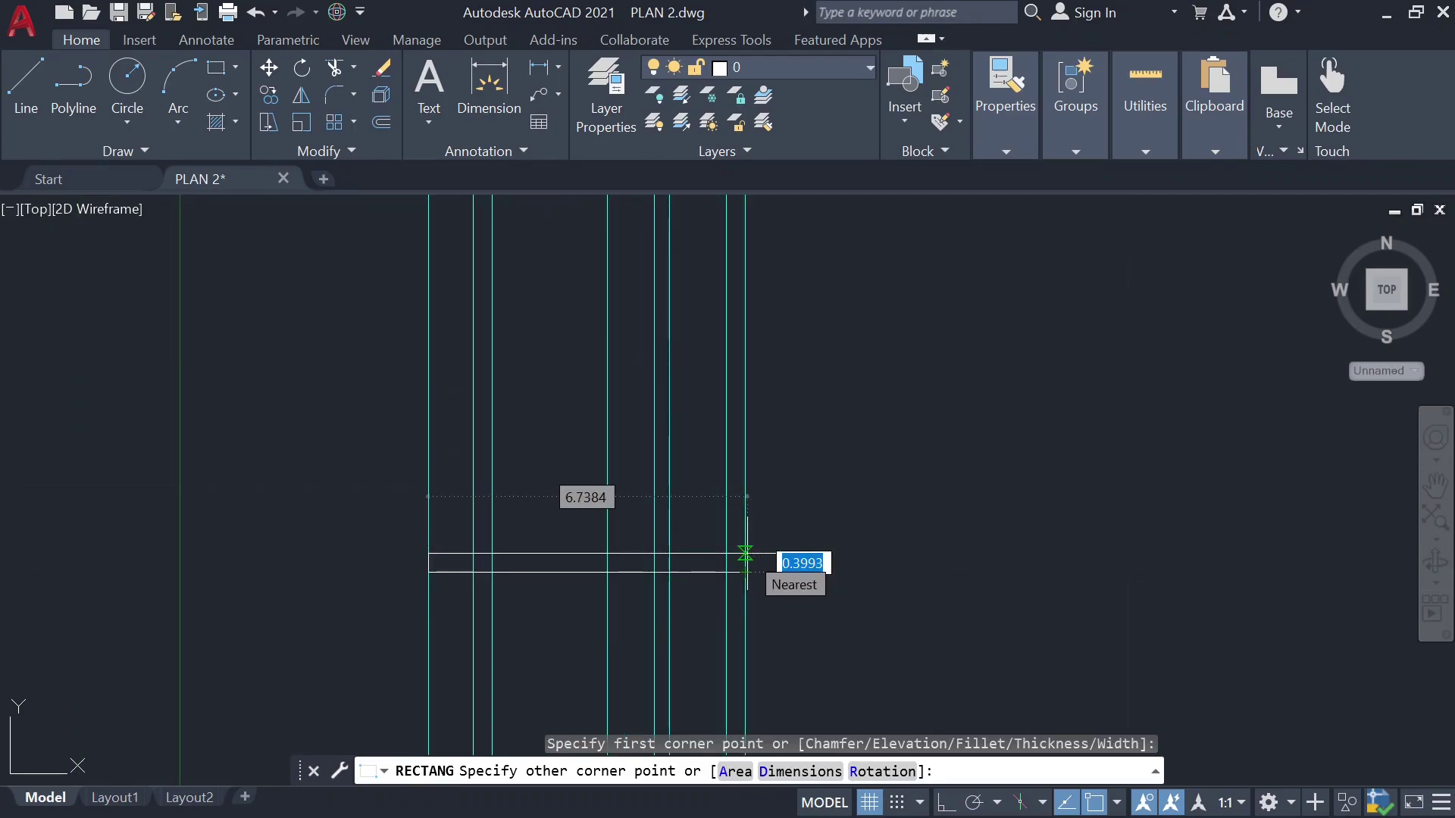
pyautogui.write('3')
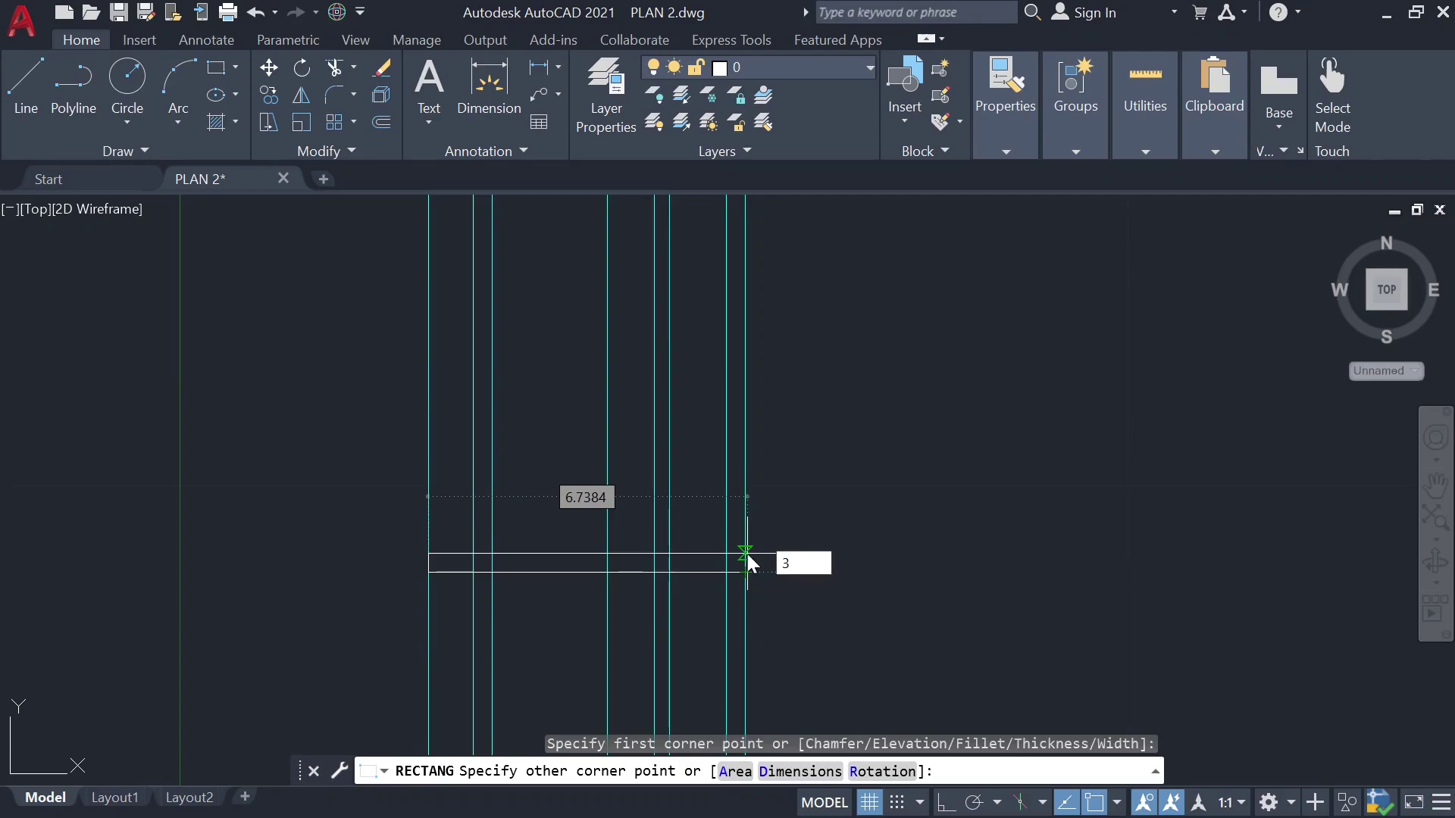
pyautogui.press('Return')
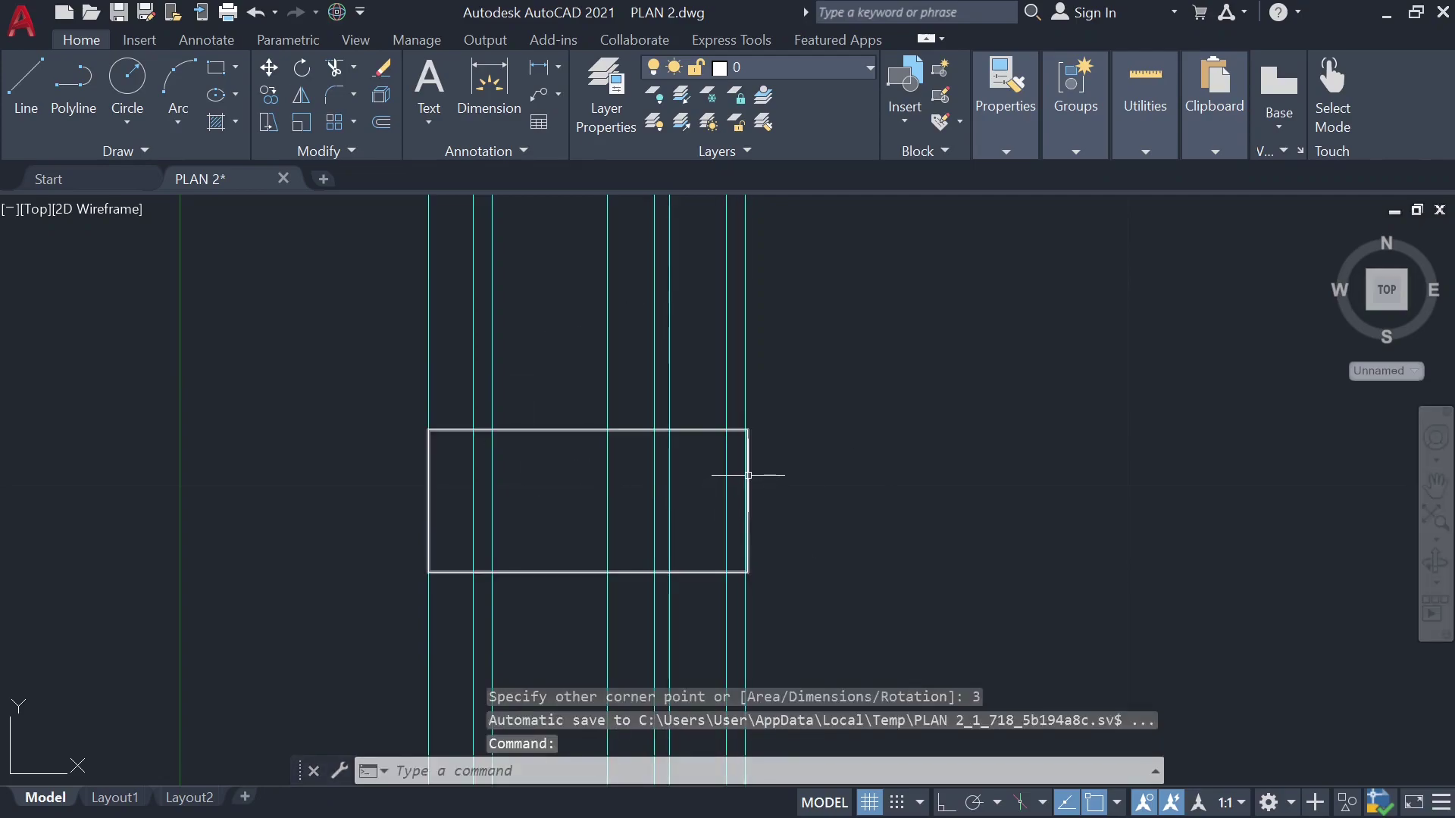
pyautogui.scroll(6, 747, 475)
pyautogui.click(748, 466)
pyautogui.press('Escape')
# Step: Check the outline's right edge against the projection line and clear the selection
pyautogui.click(749, 507)
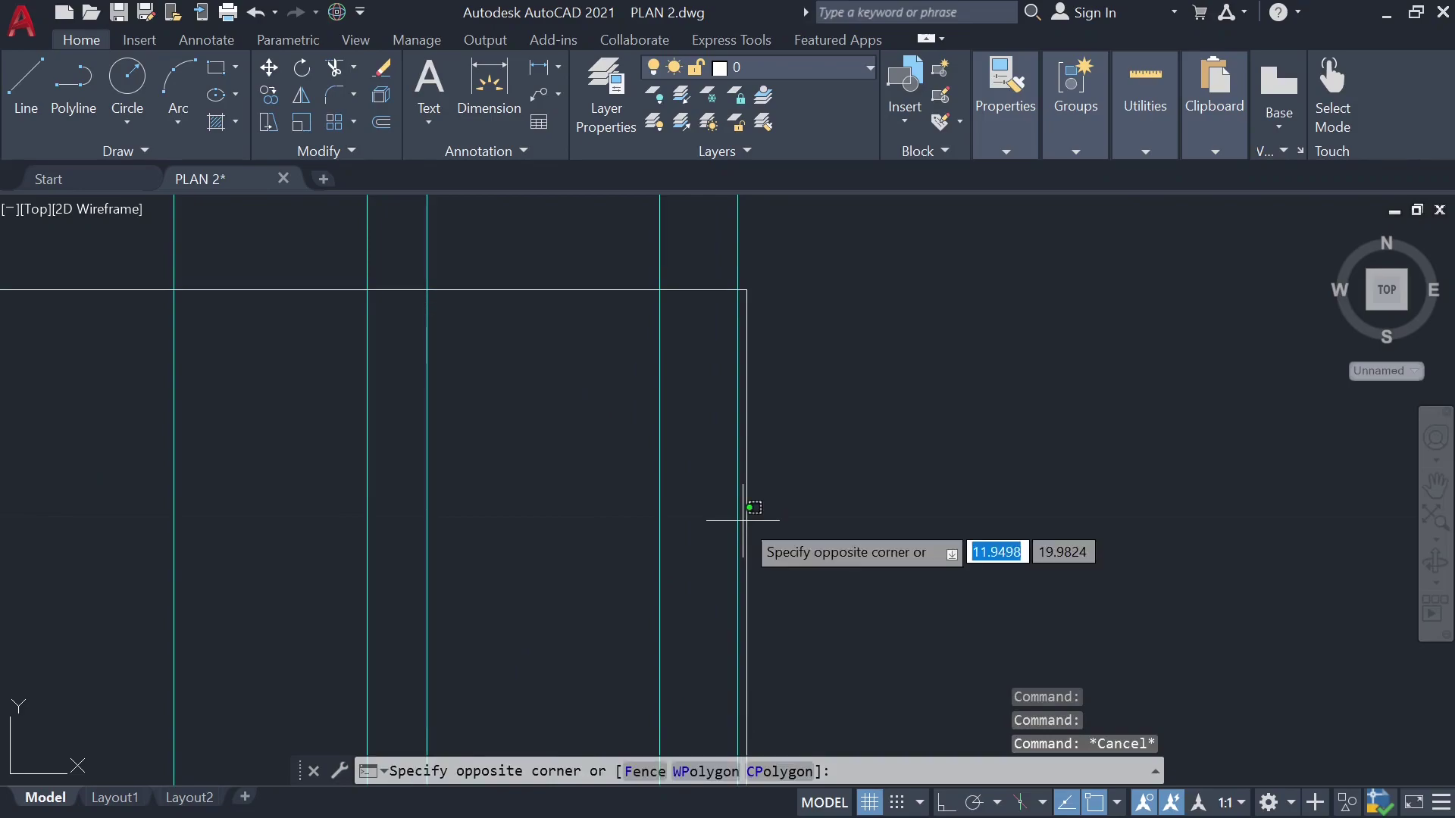
pyautogui.click(746, 580)
pyautogui.scroll(-2, 827, 421)
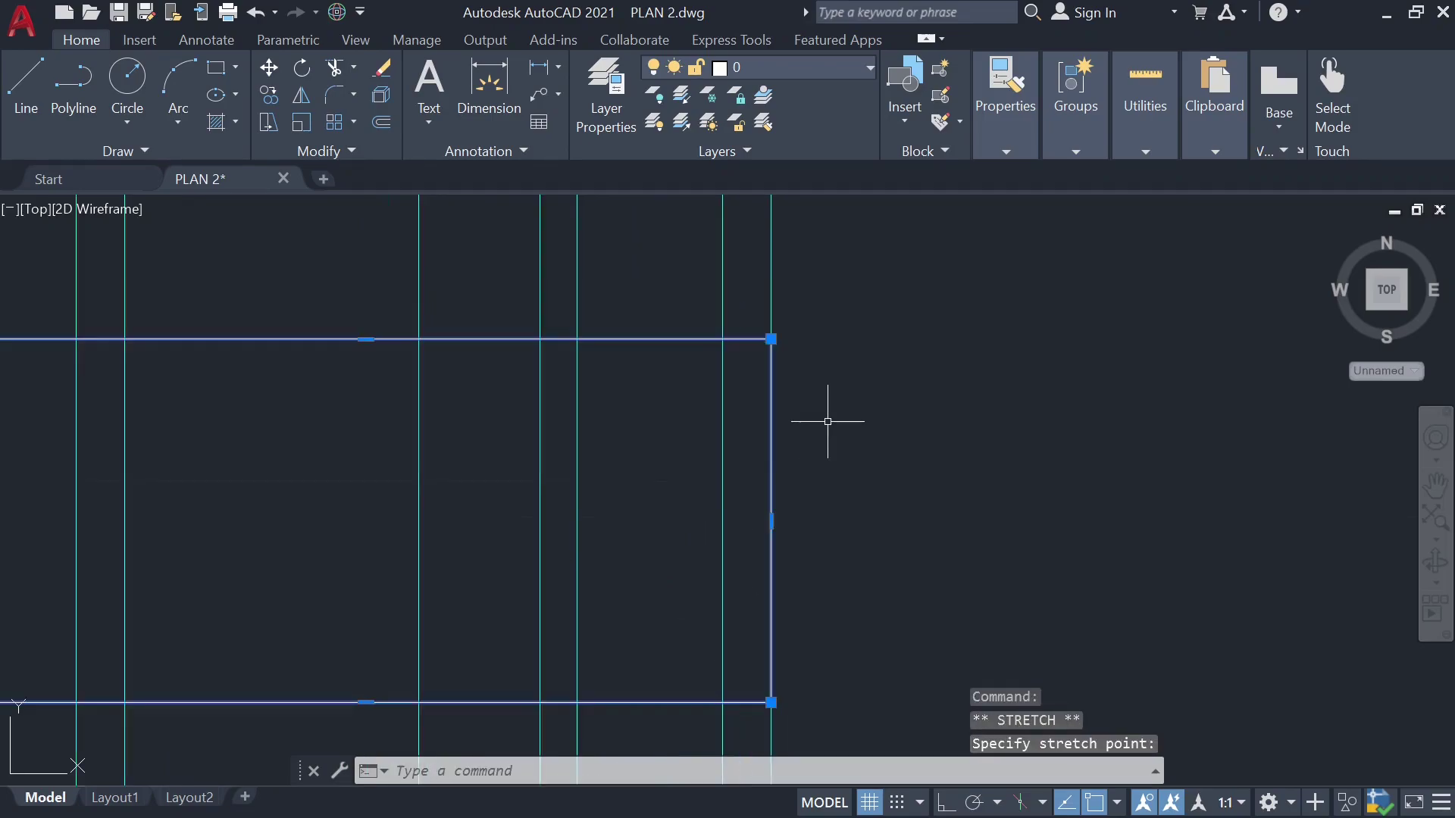
pyautogui.scroll(-1, 827, 421)
pyautogui.press('Escape')
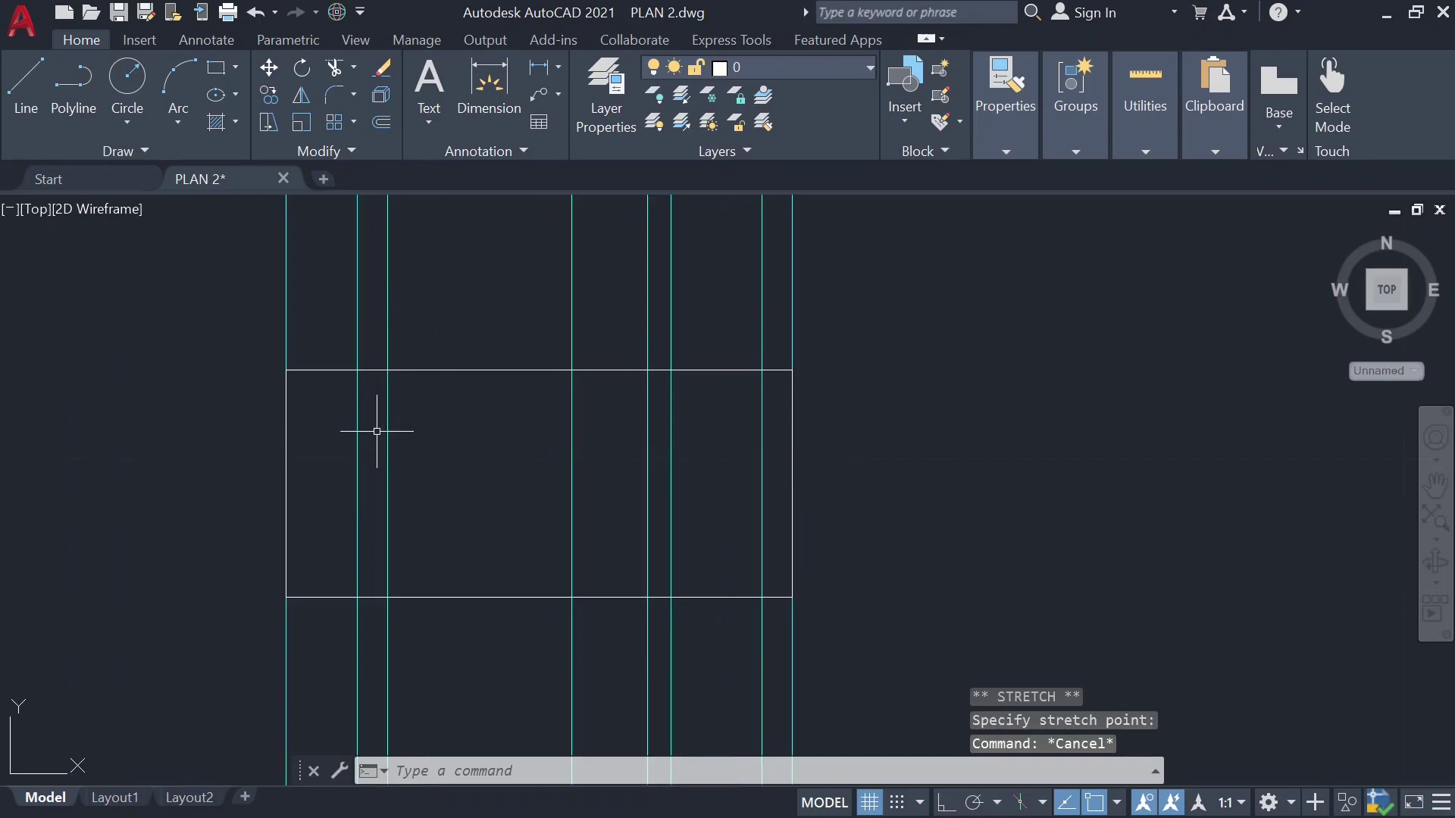
pyautogui.moveTo(376, 431); pyautogui.dragTo(390, 491)
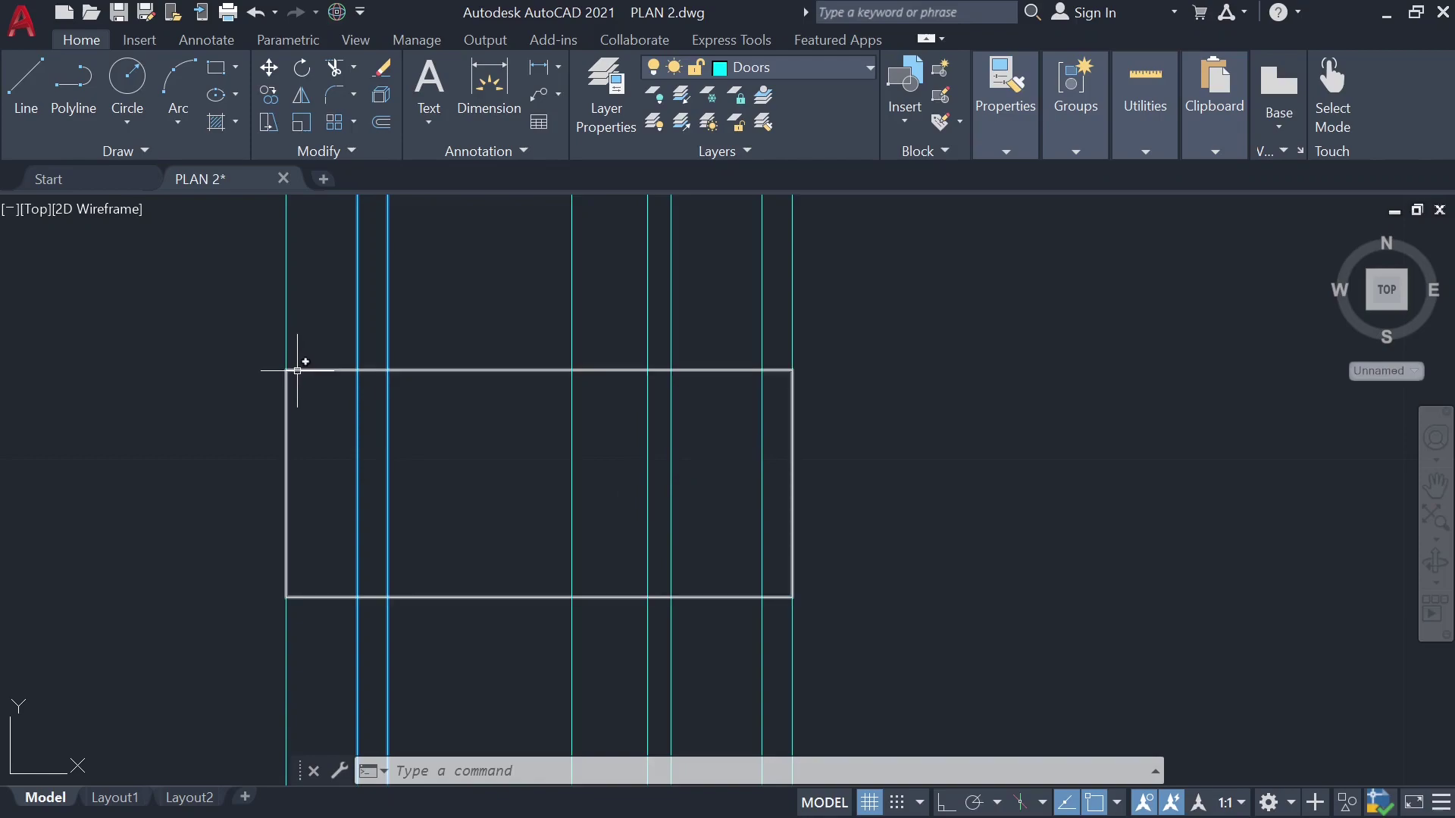
pyautogui.press('Escape')
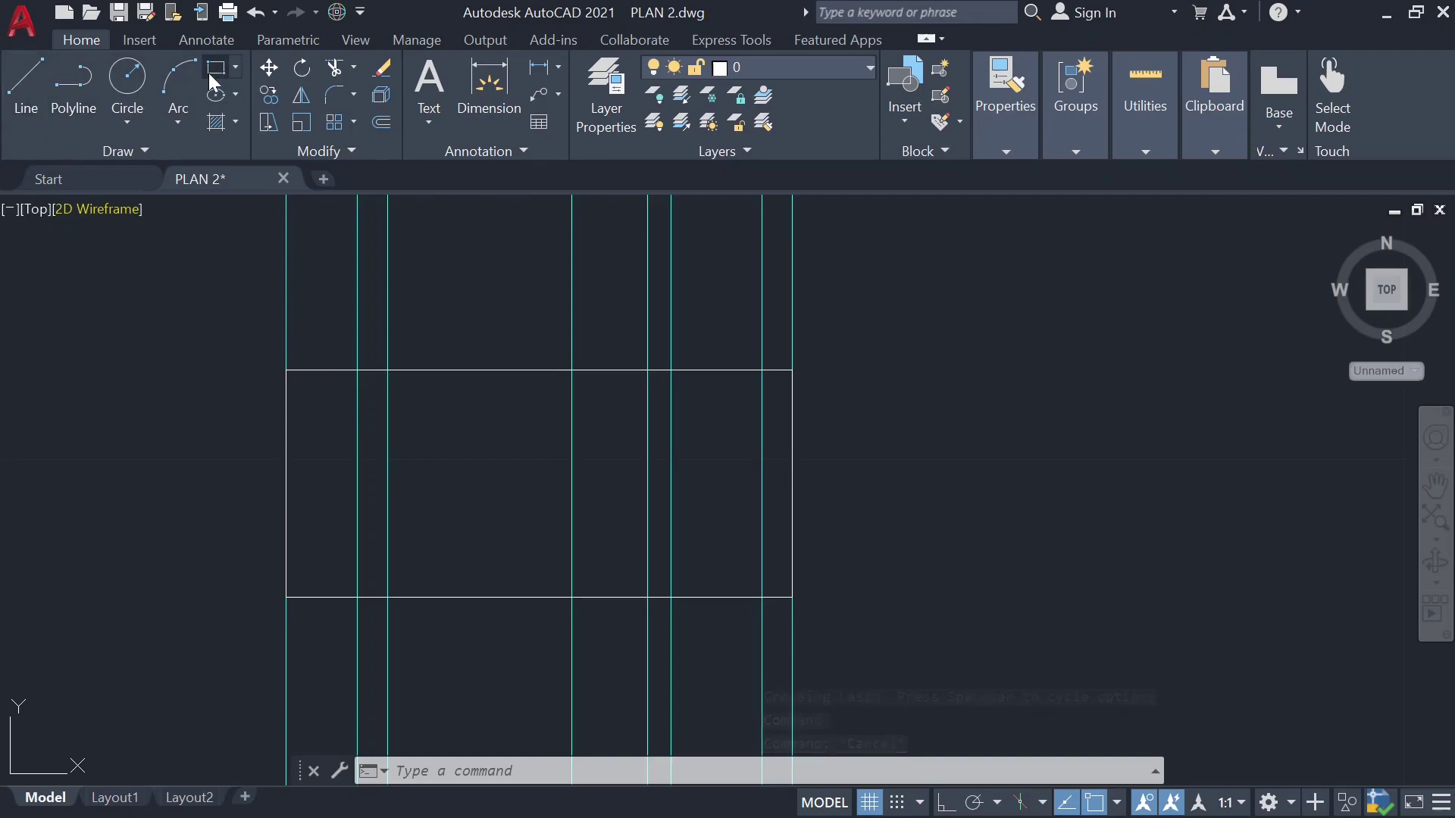
# Step: Draw a 0.06-thick slab rectangle from the wall's top-right corner
pyautogui.click(211, 70)
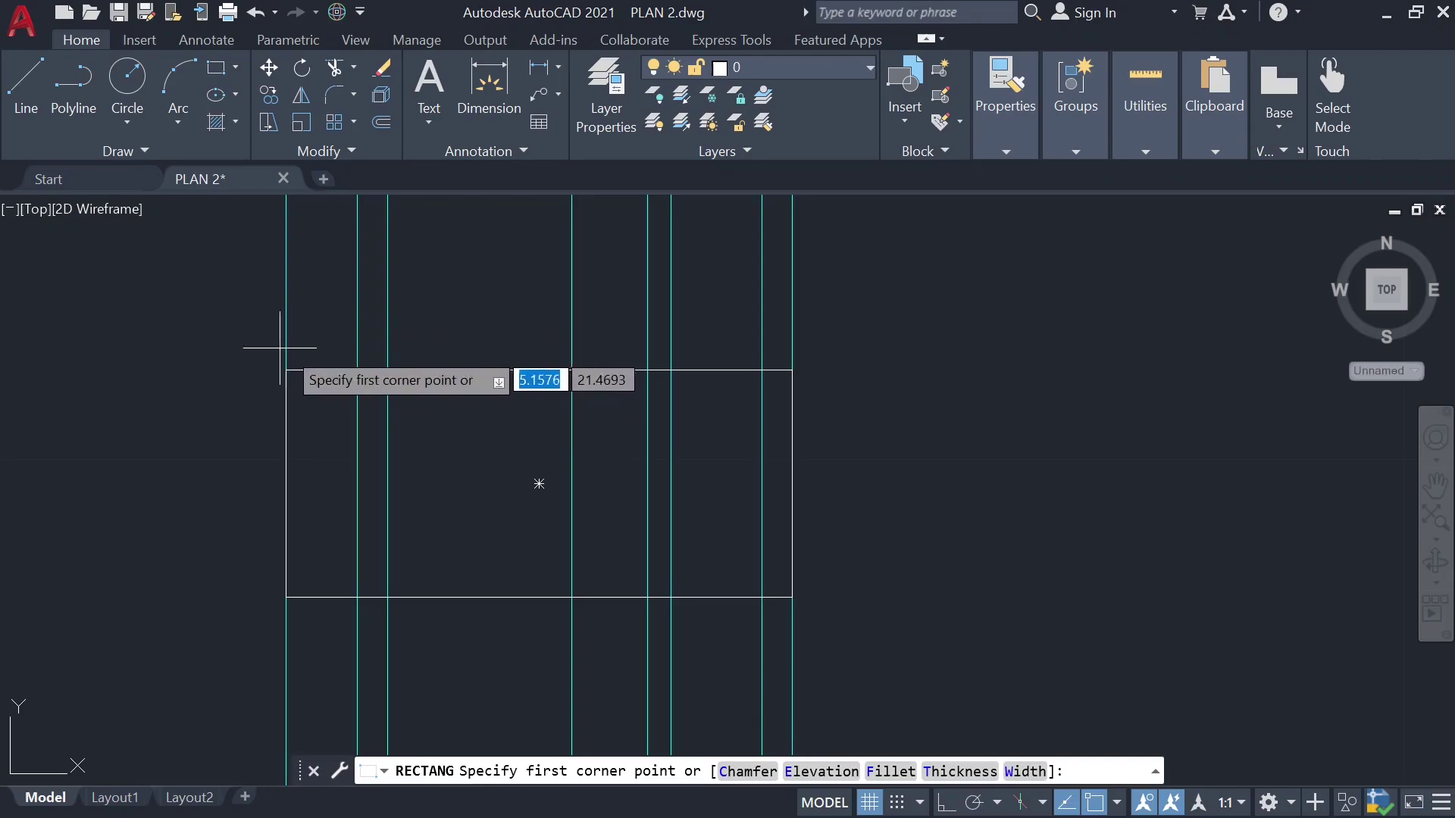
pyautogui.click(792, 370)
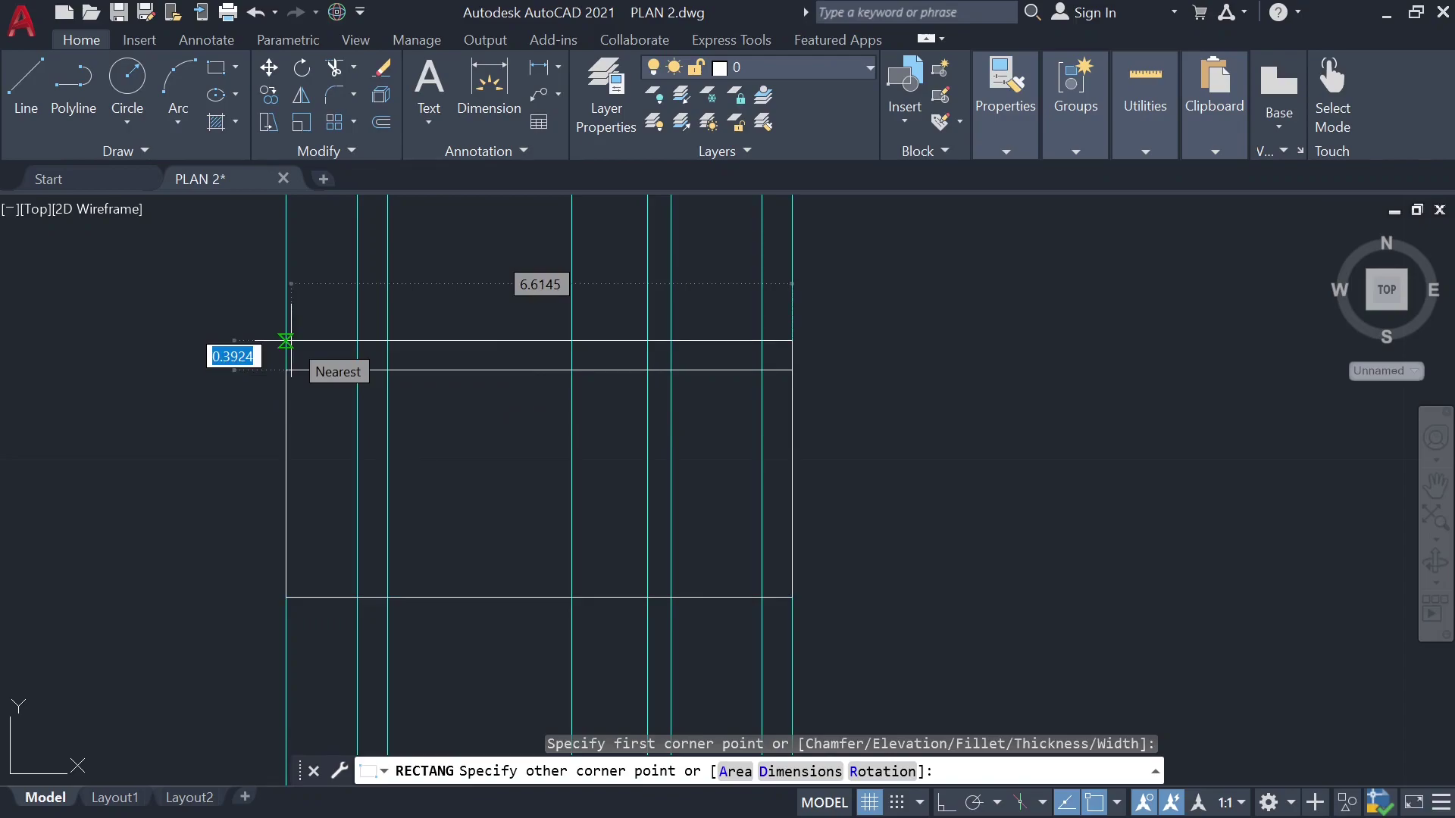
pyautogui.write('0.06')
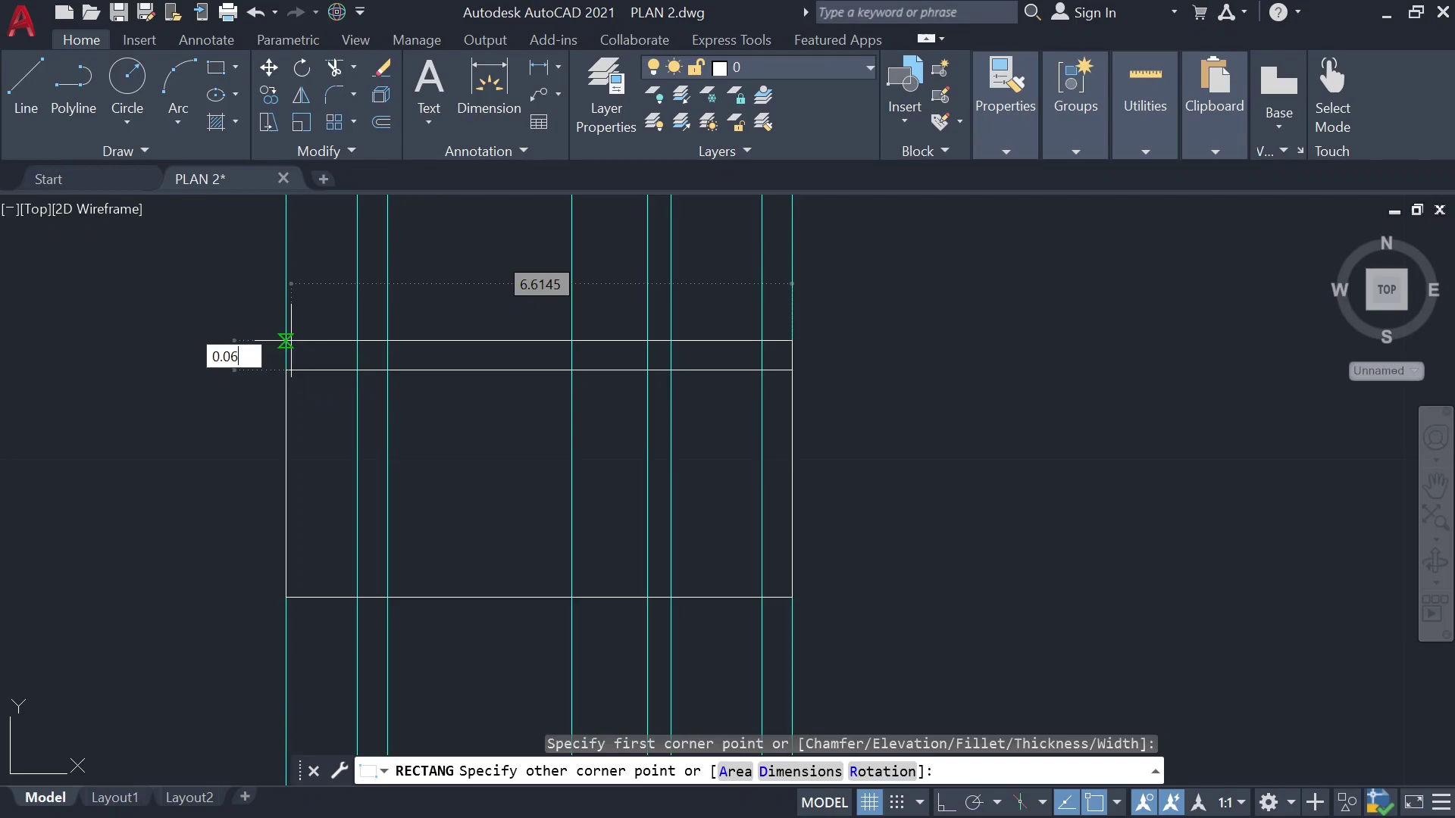
pyautogui.press('Return')
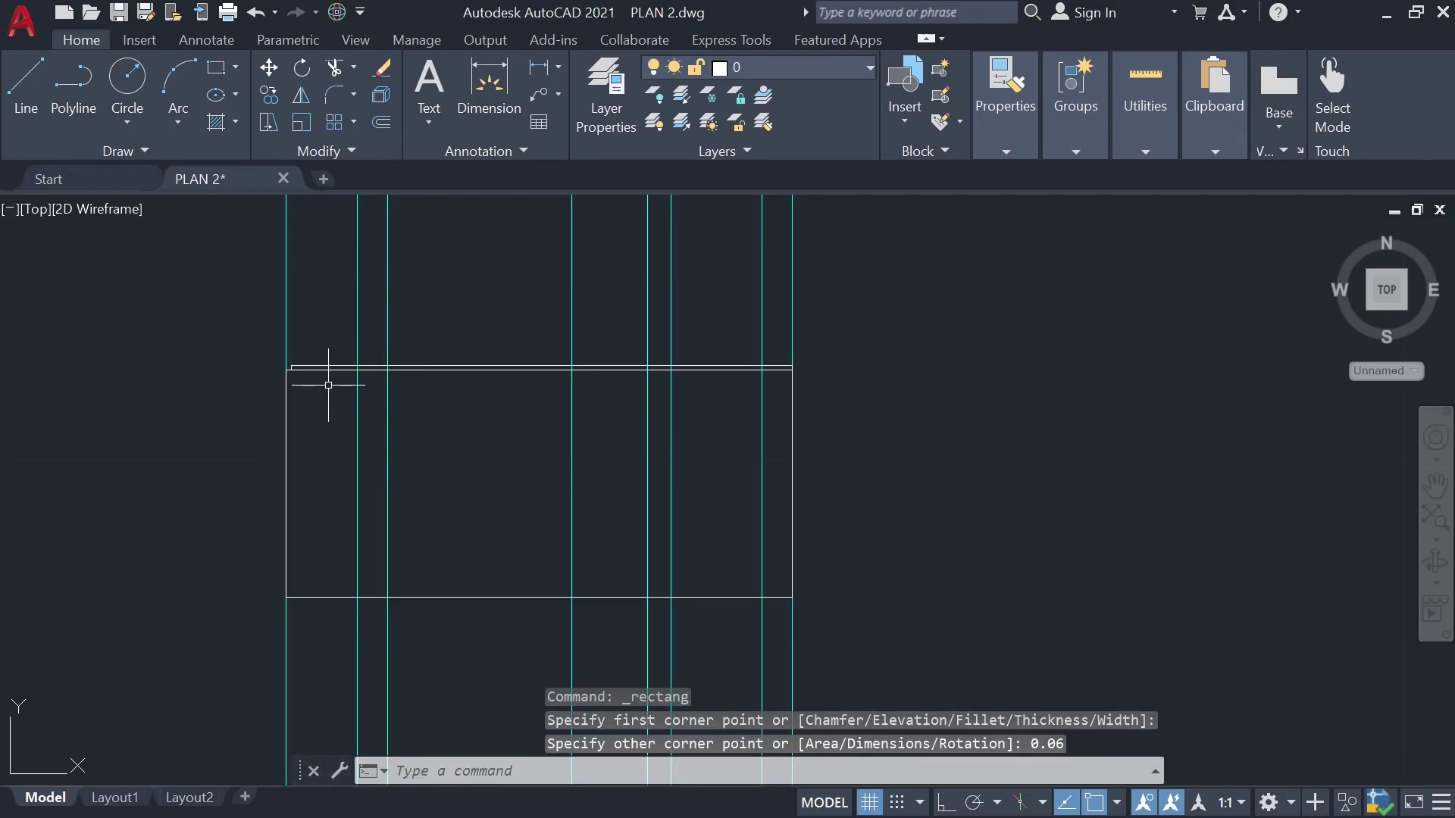
pyautogui.scroll(2, 293, 363)
pyautogui.scroll(2, 280, 379)
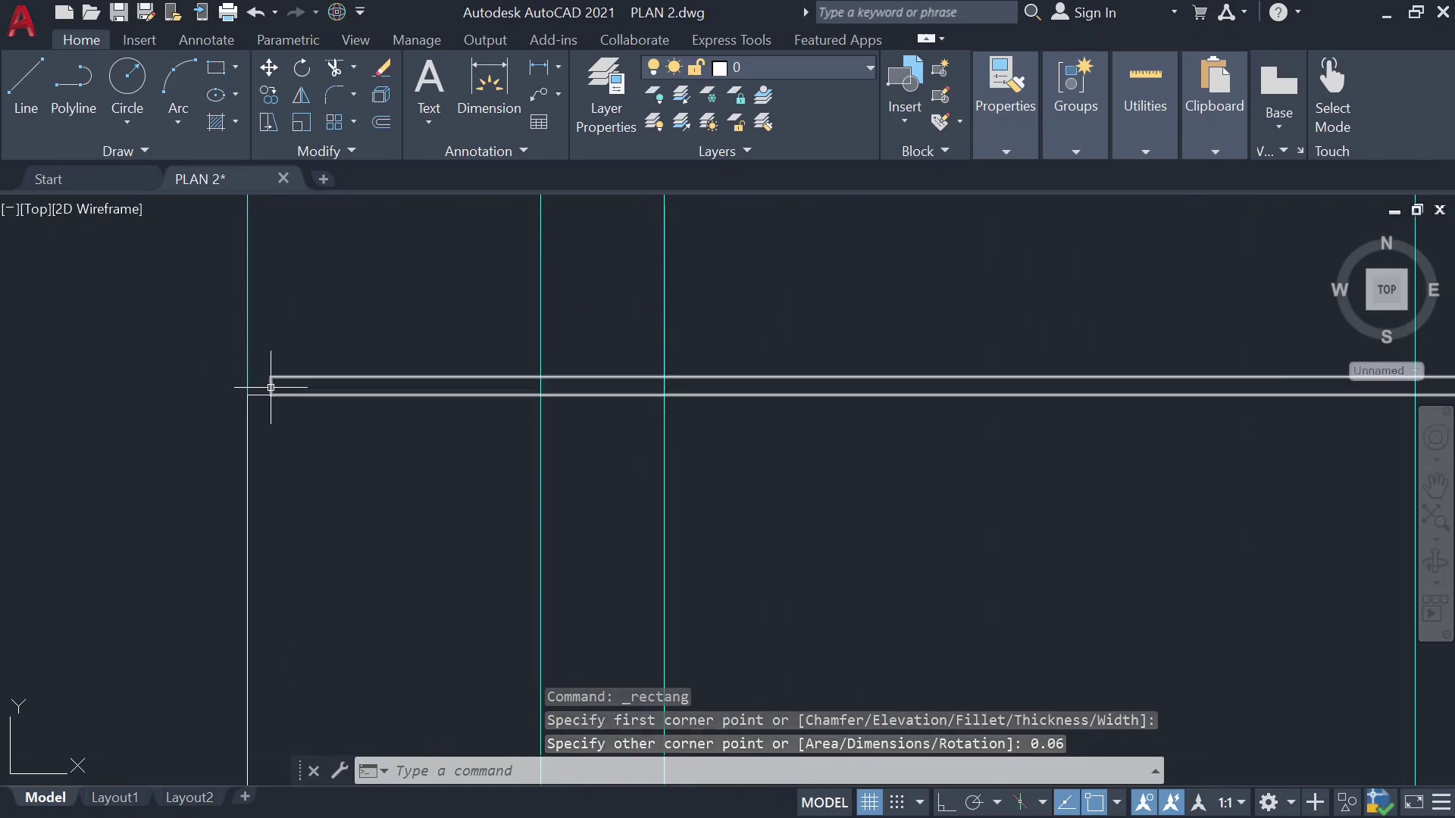
# Step: Stretch the slab's left edge 0.15 beyond the left wall
pyautogui.click(269, 387)
pyautogui.click(271, 387)
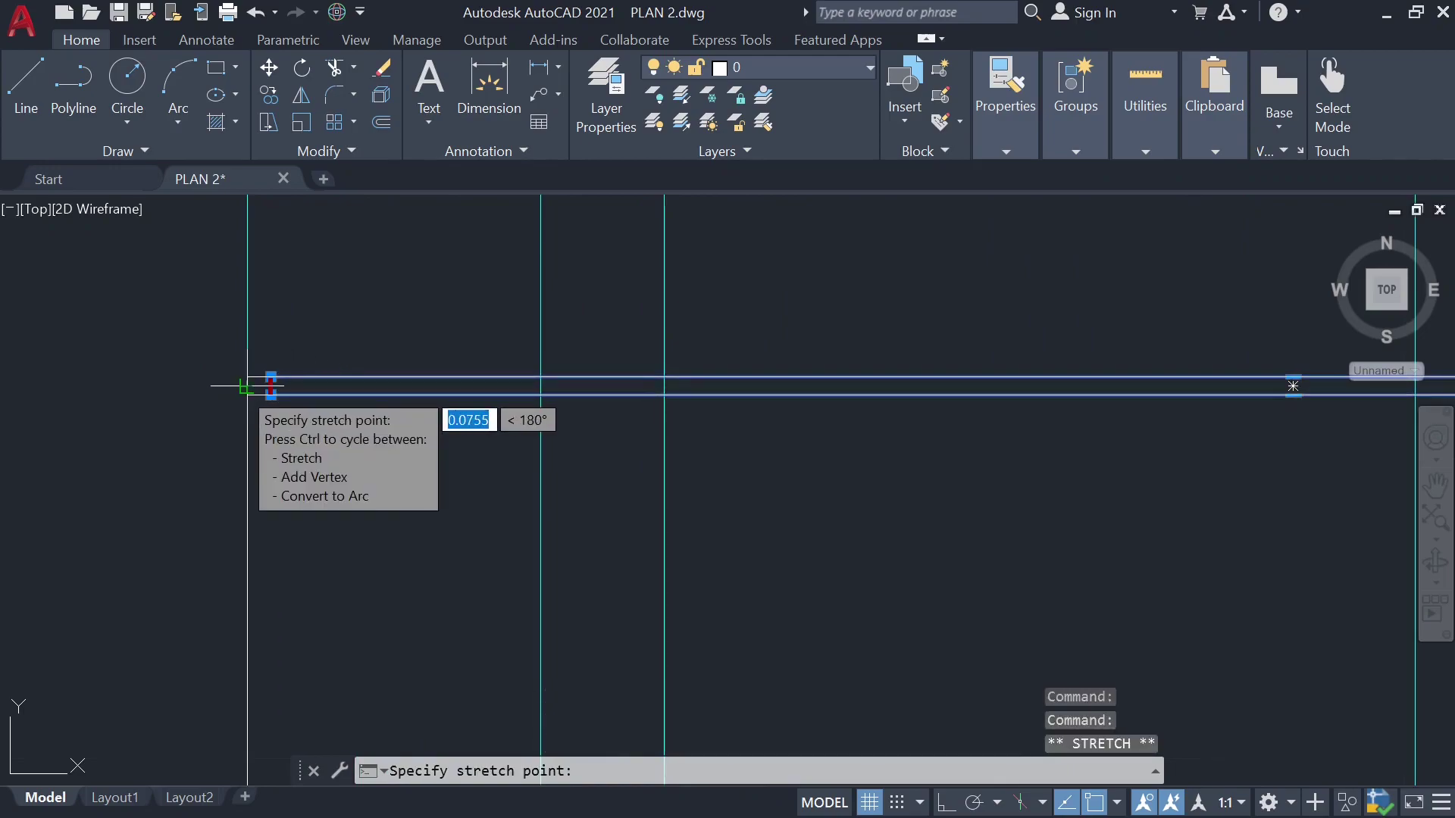
pyautogui.press('Escape')
pyautogui.scroll(-2, 231, 355)
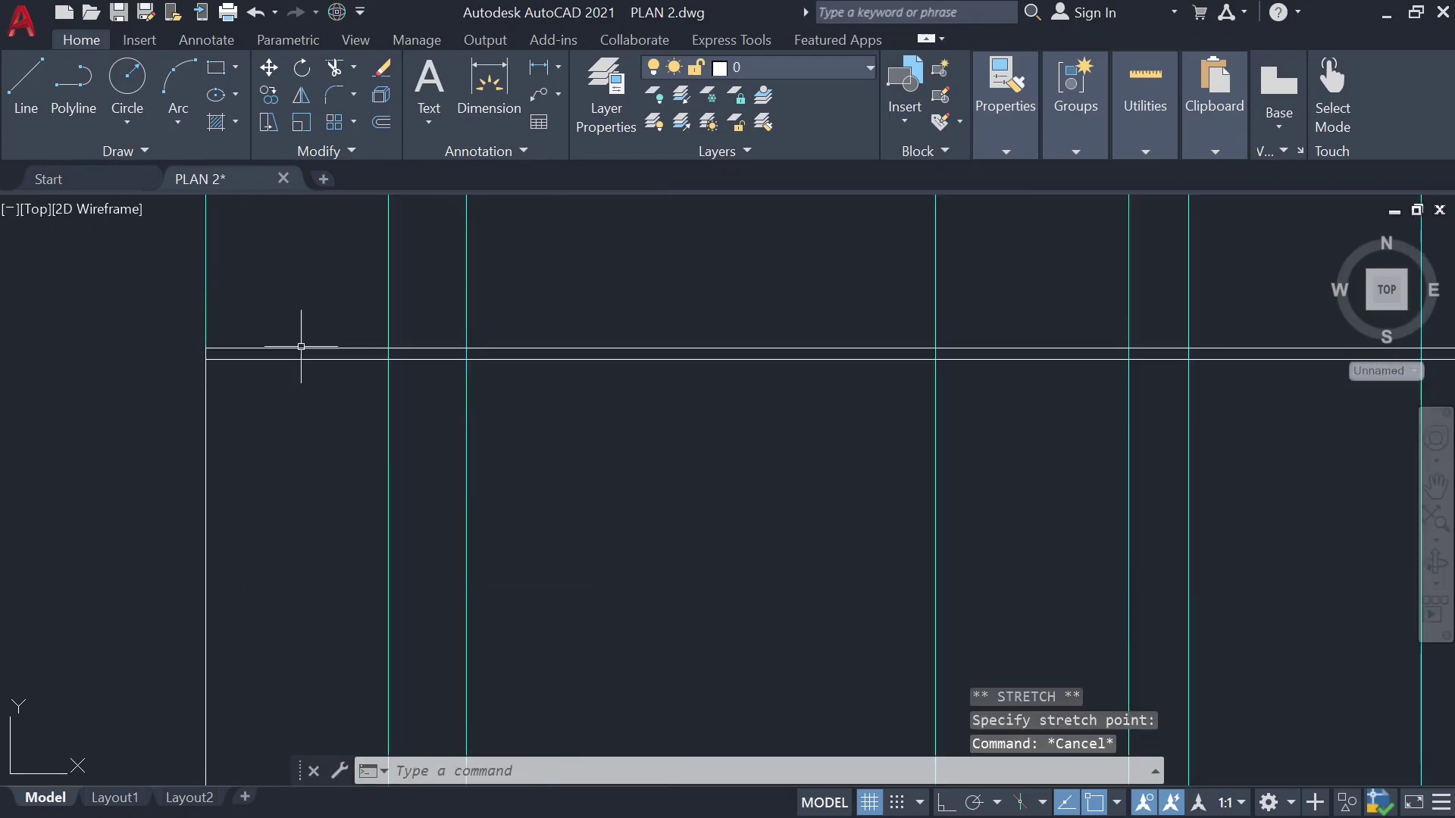
pyautogui.click(207, 354)
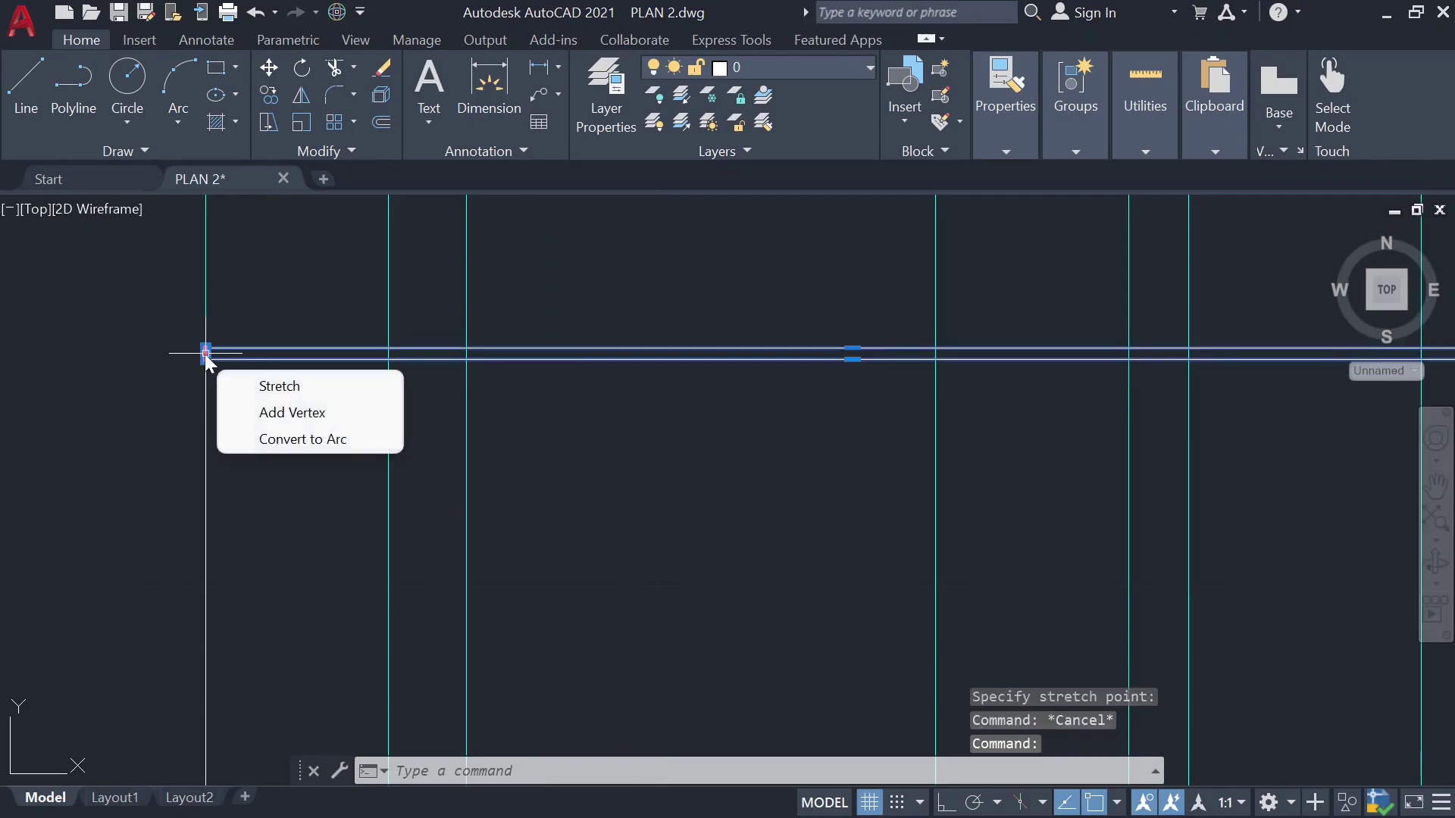
pyautogui.scroll(5, 205, 379)
pyautogui.scroll(2, 184, 387)
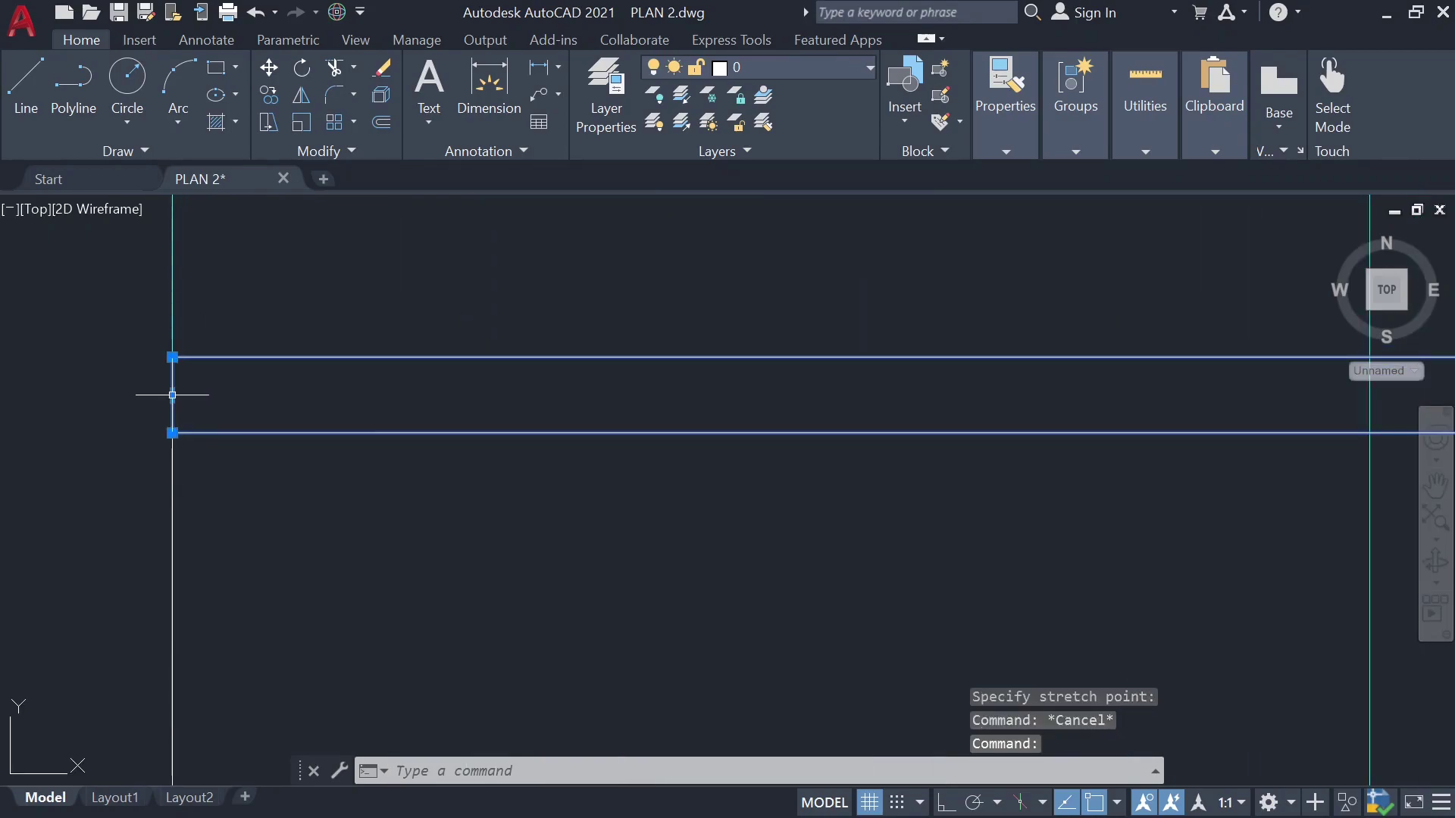
pyautogui.click(171, 394)
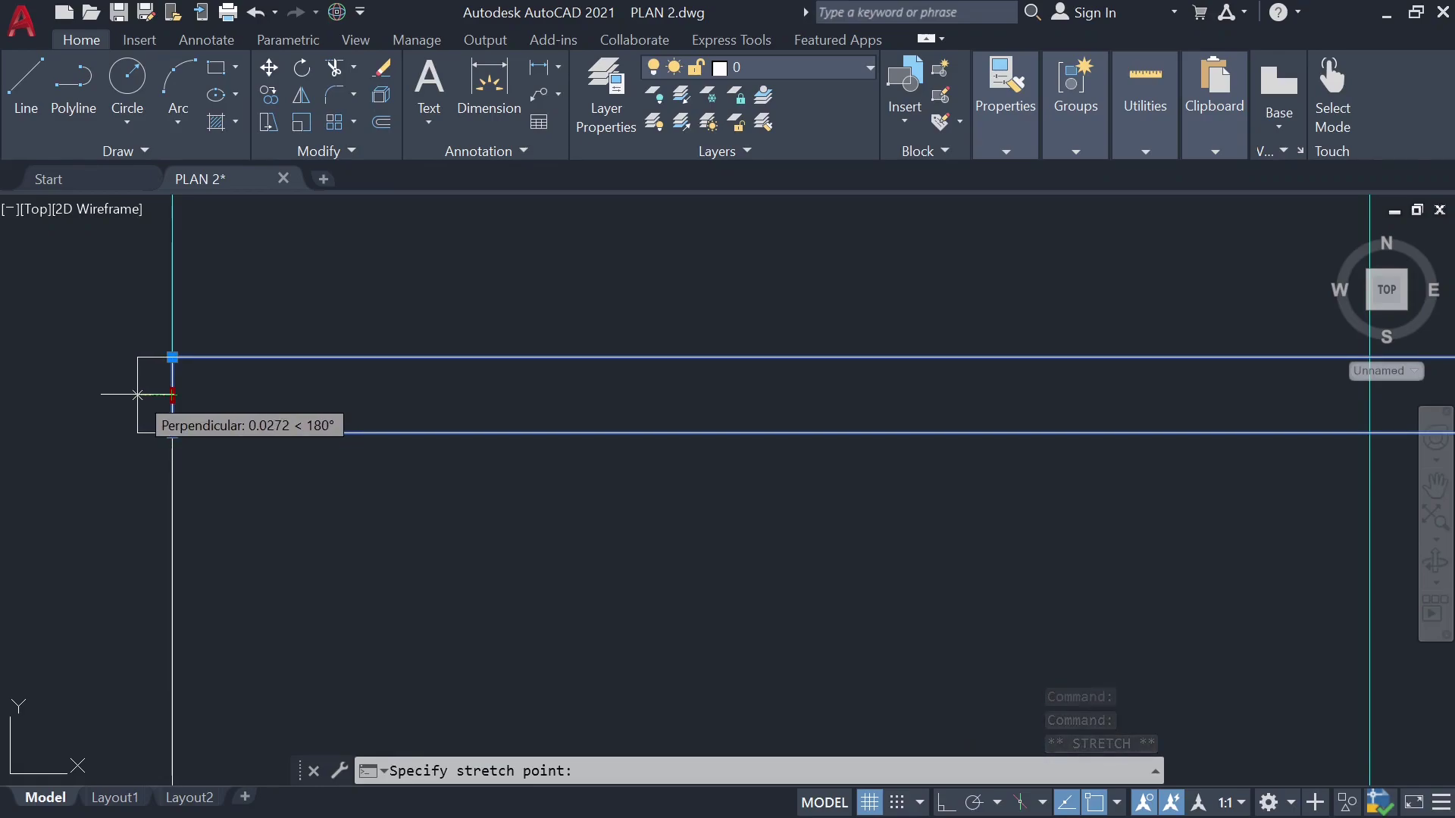
pyautogui.write('0.15')
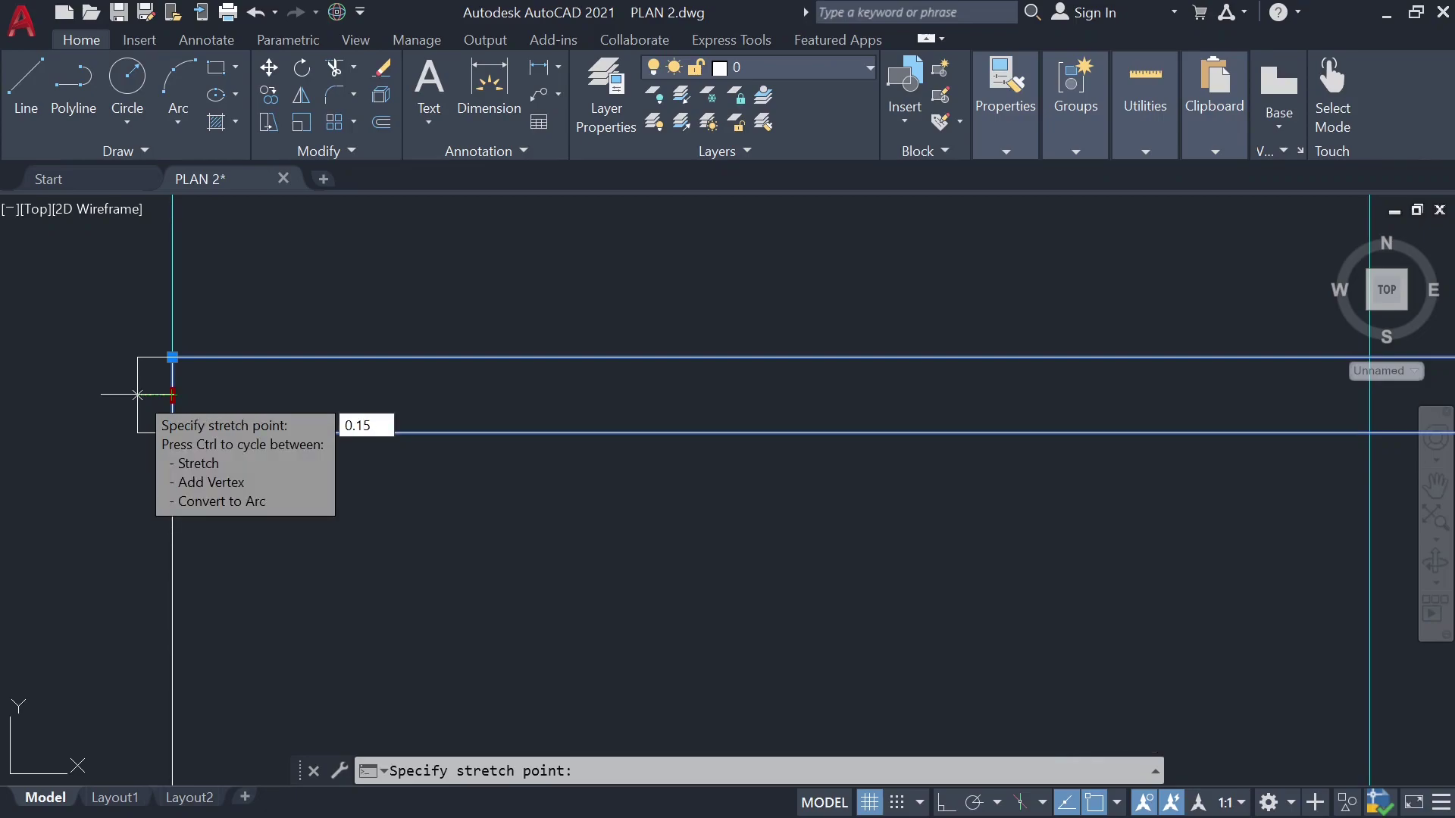
pyautogui.press('Return')
pyautogui.scroll(-3, 151, 387)
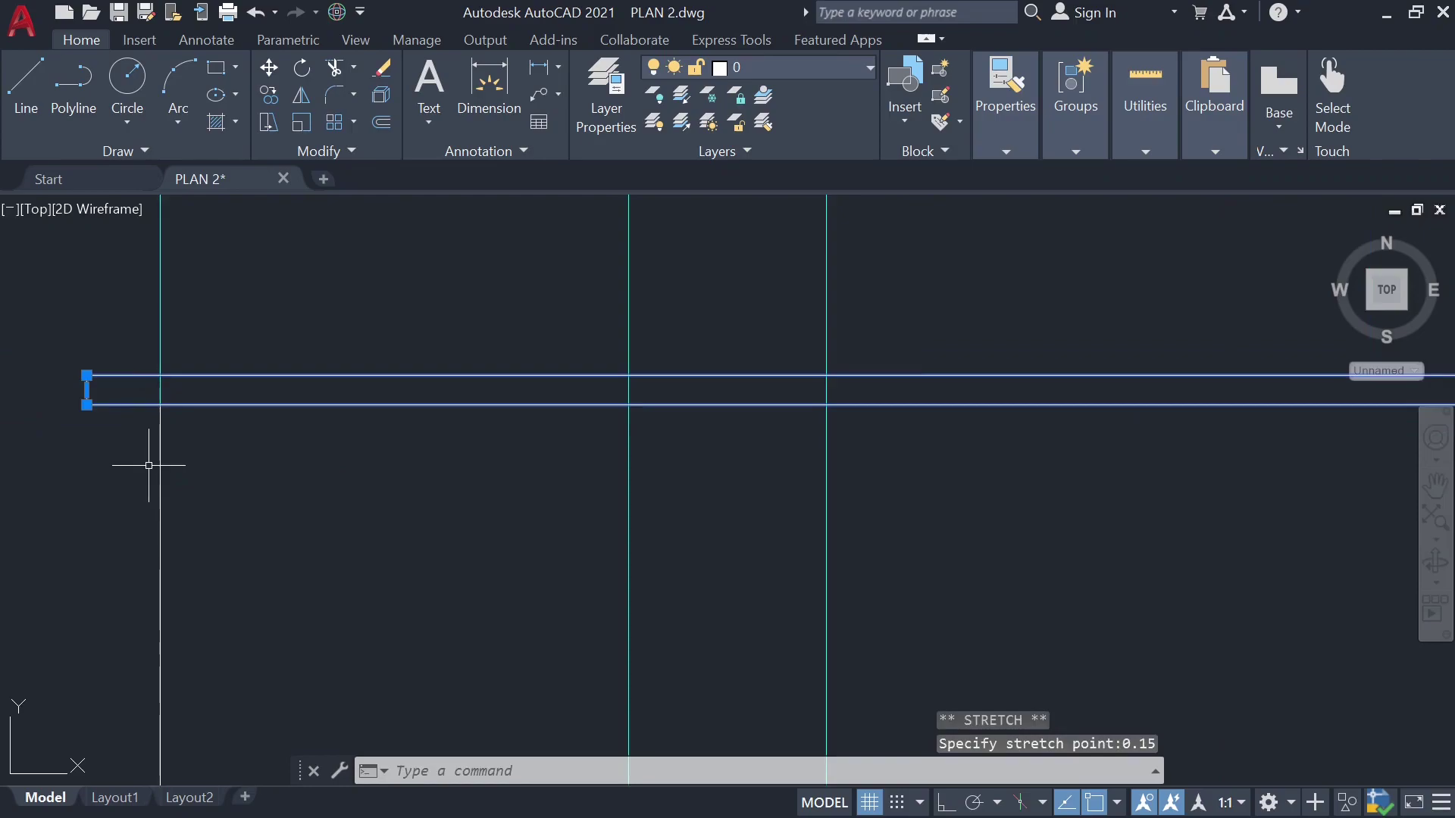
pyautogui.press('Escape')
# Step: Stretch the slab's right edge 0.15 beyond the right wall
pyautogui.scroll(-1, 41, 398)
pyautogui.scroll(-1, 334, 422)
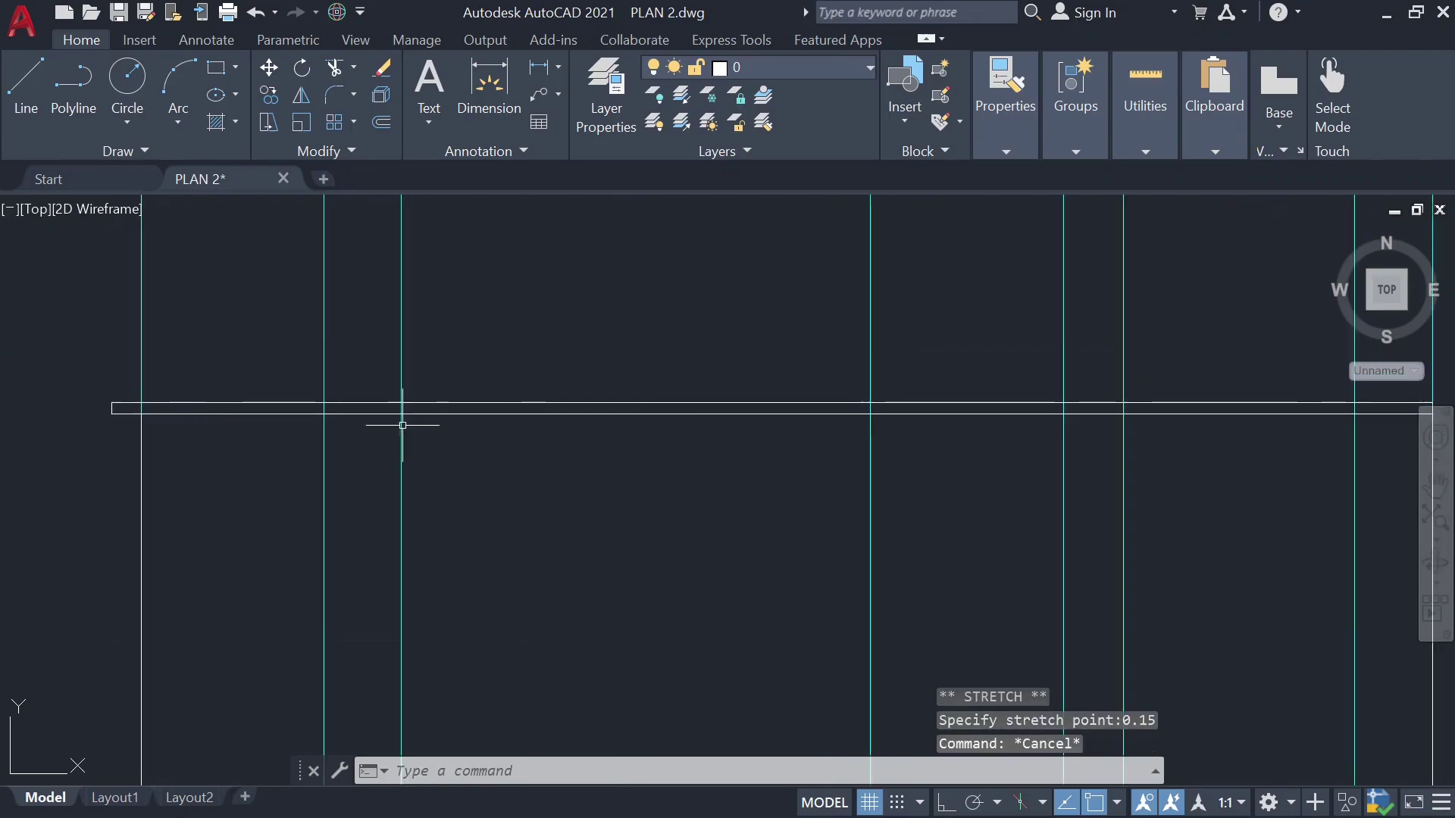
pyautogui.scroll(-1, 492, 422)
pyautogui.click(1028, 419)
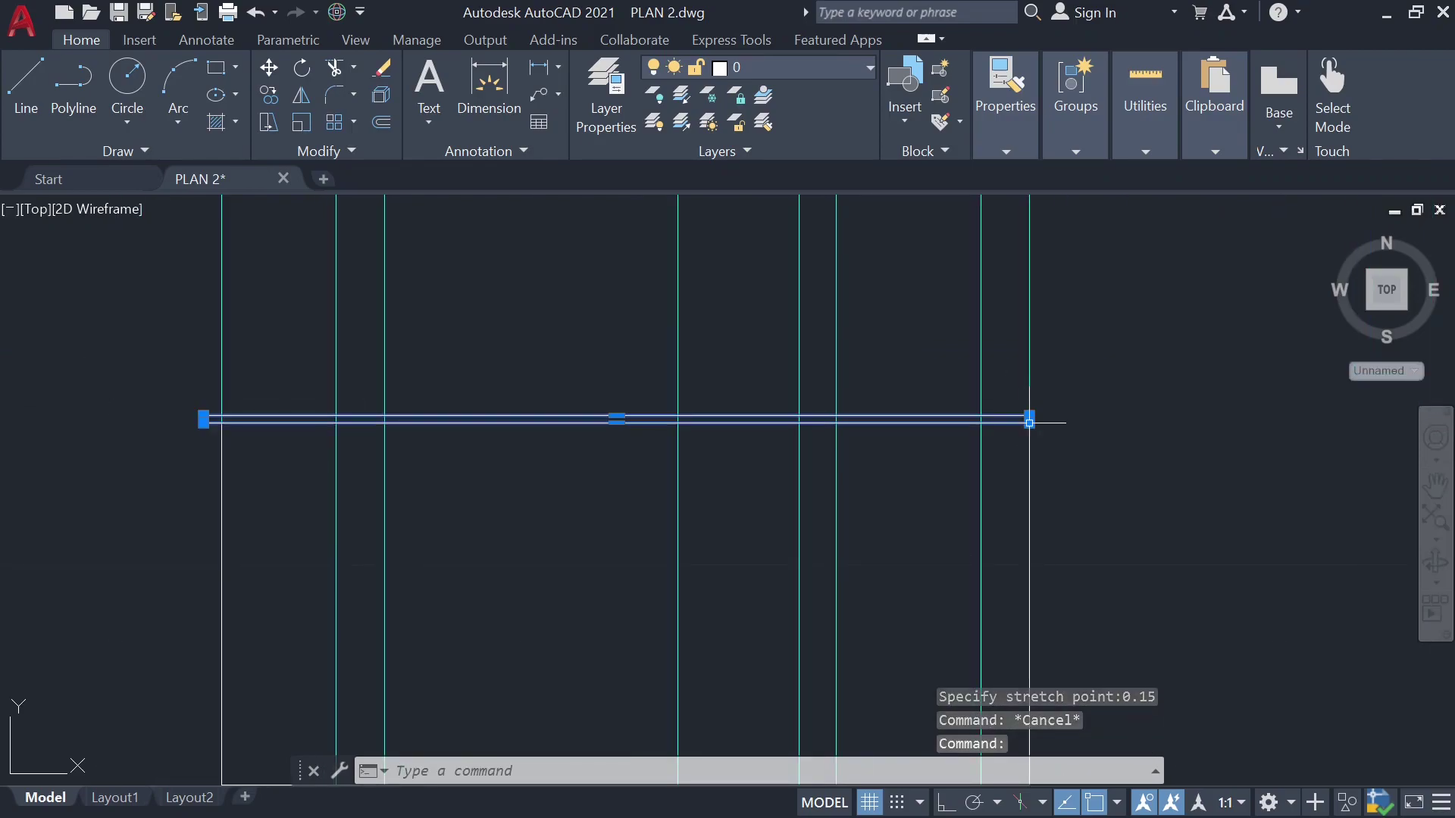
pyautogui.scroll(10, 1031, 419)
pyautogui.click(1040, 396)
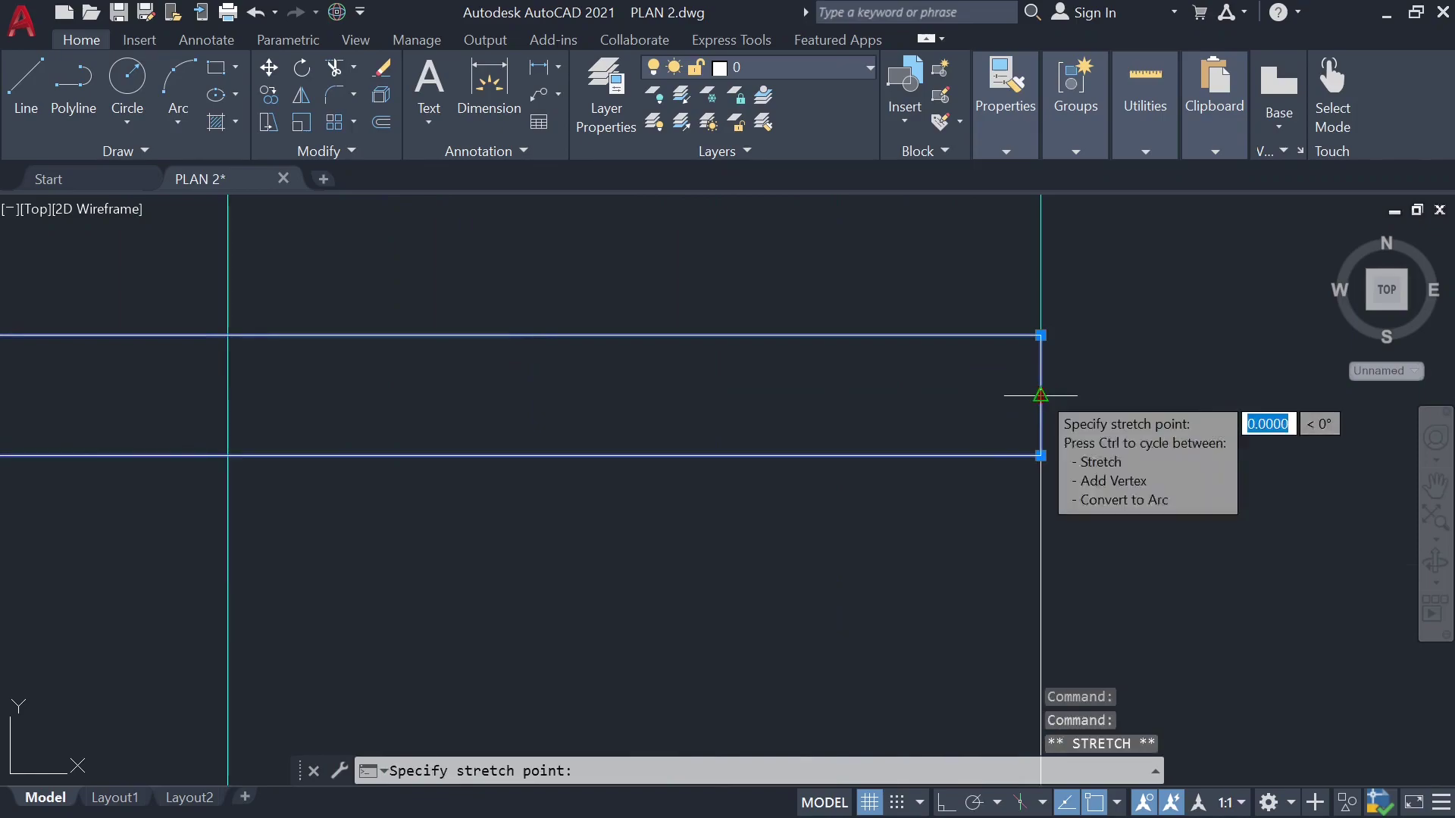
pyautogui.write('0.')
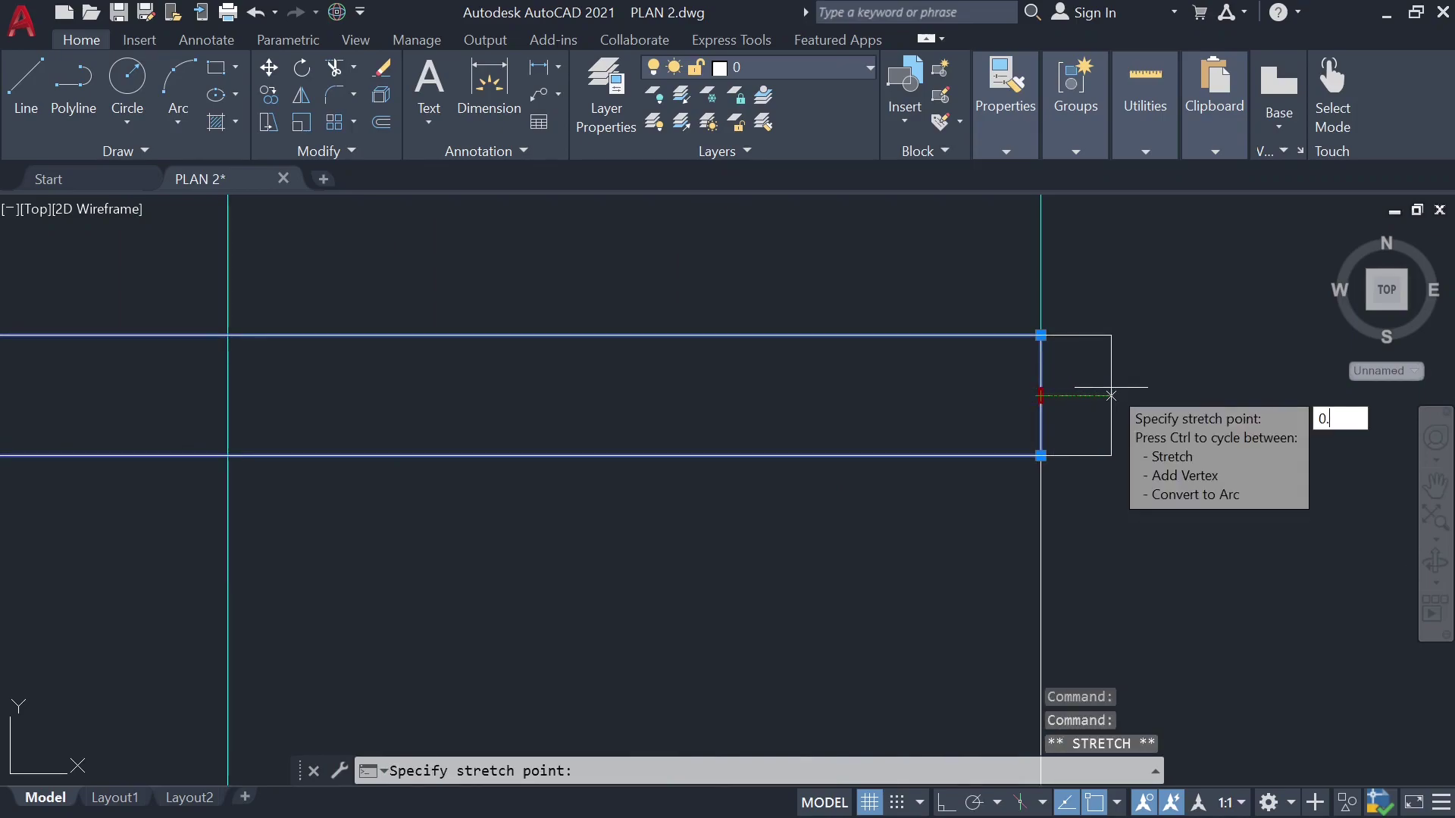
pyautogui.write('15')
pyautogui.press('Return')
pyautogui.scroll(-5, 1111, 387)
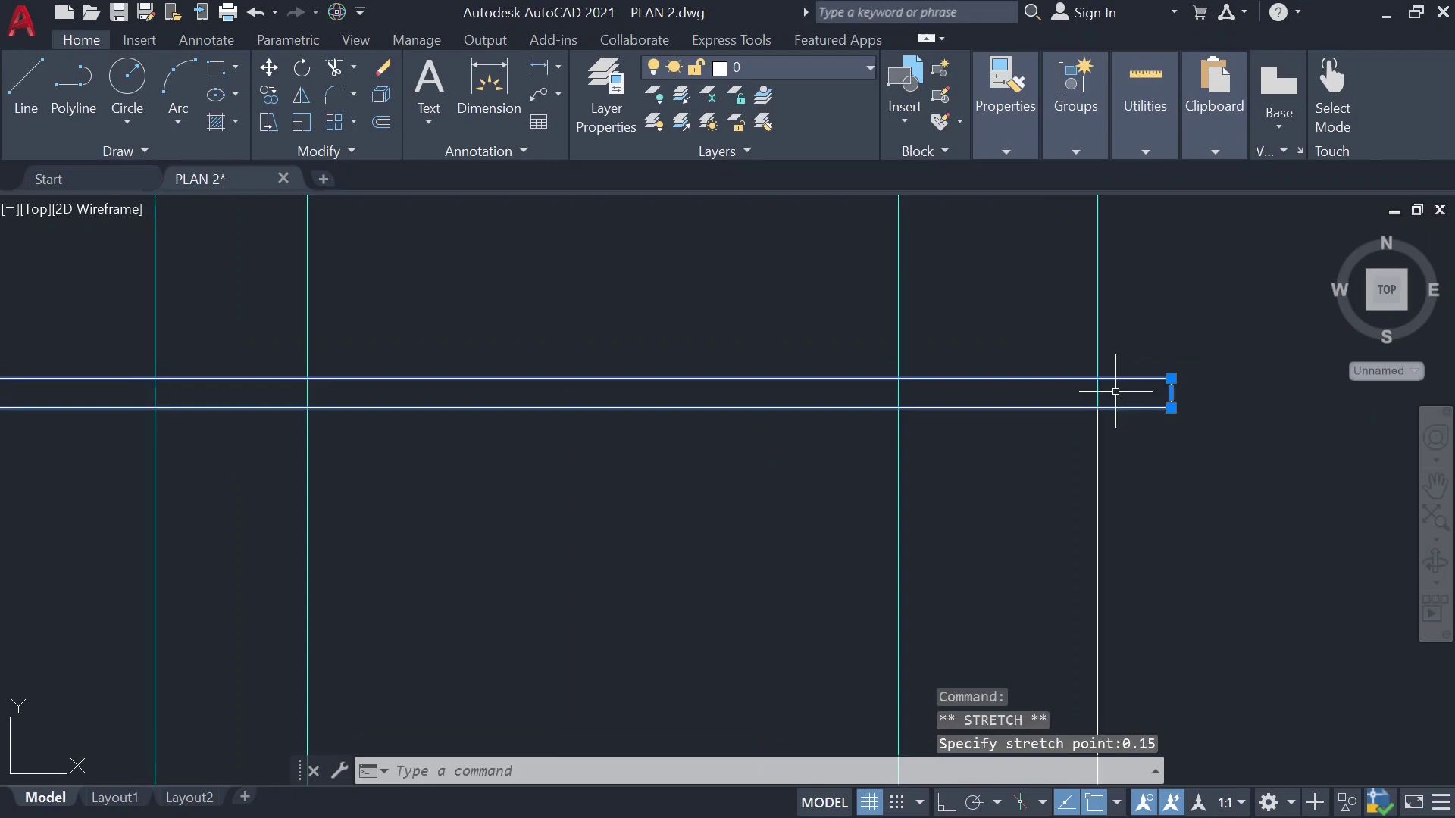
pyautogui.press('Escape')
pyautogui.scroll(-2, 1053, 447)
pyautogui.scroll(-3, 947, 409)
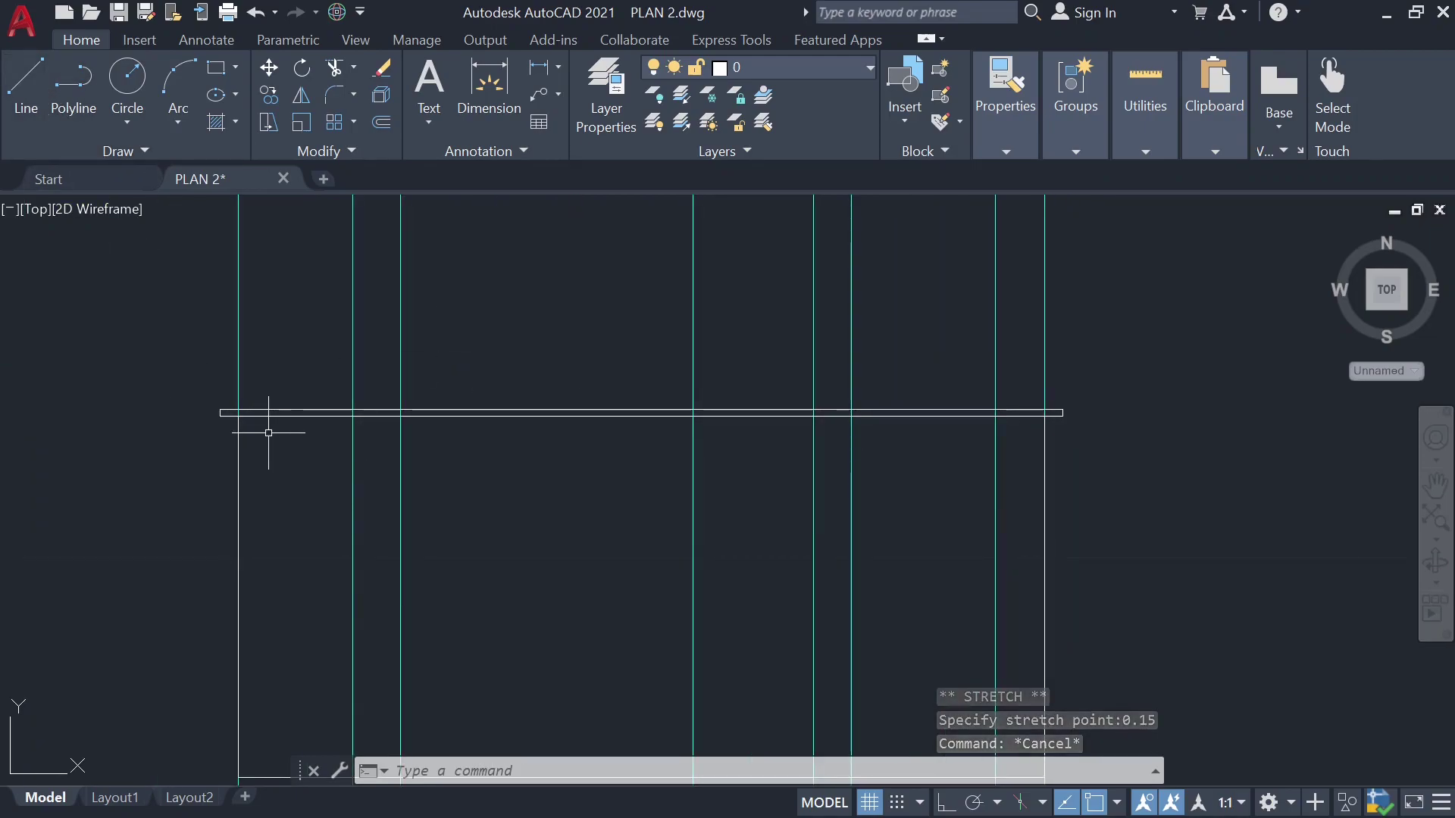
pyautogui.scroll(-1, 366, 484)
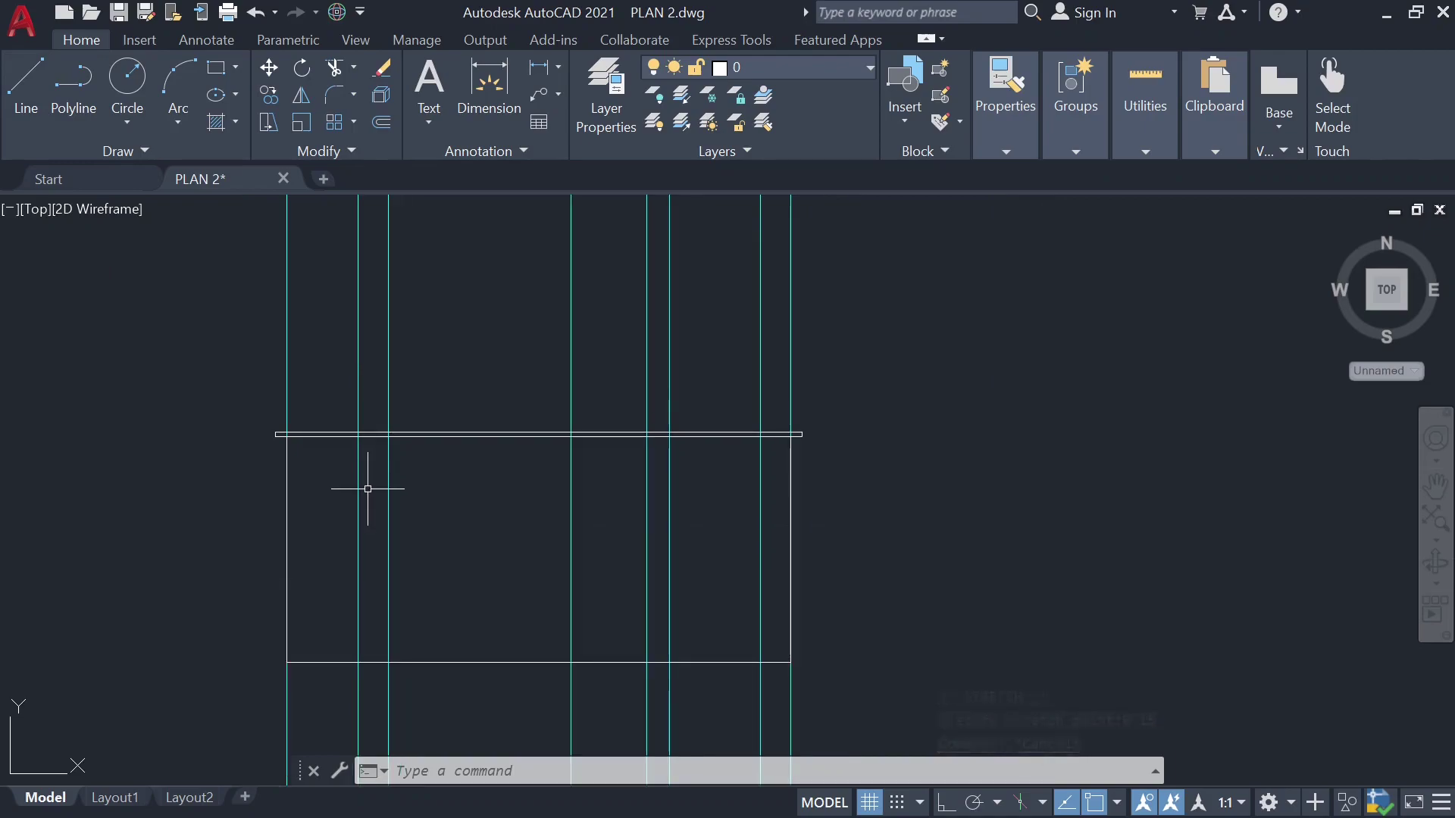
pyautogui.scroll(-1, 368, 486)
pyautogui.scroll(-2, 361, 482)
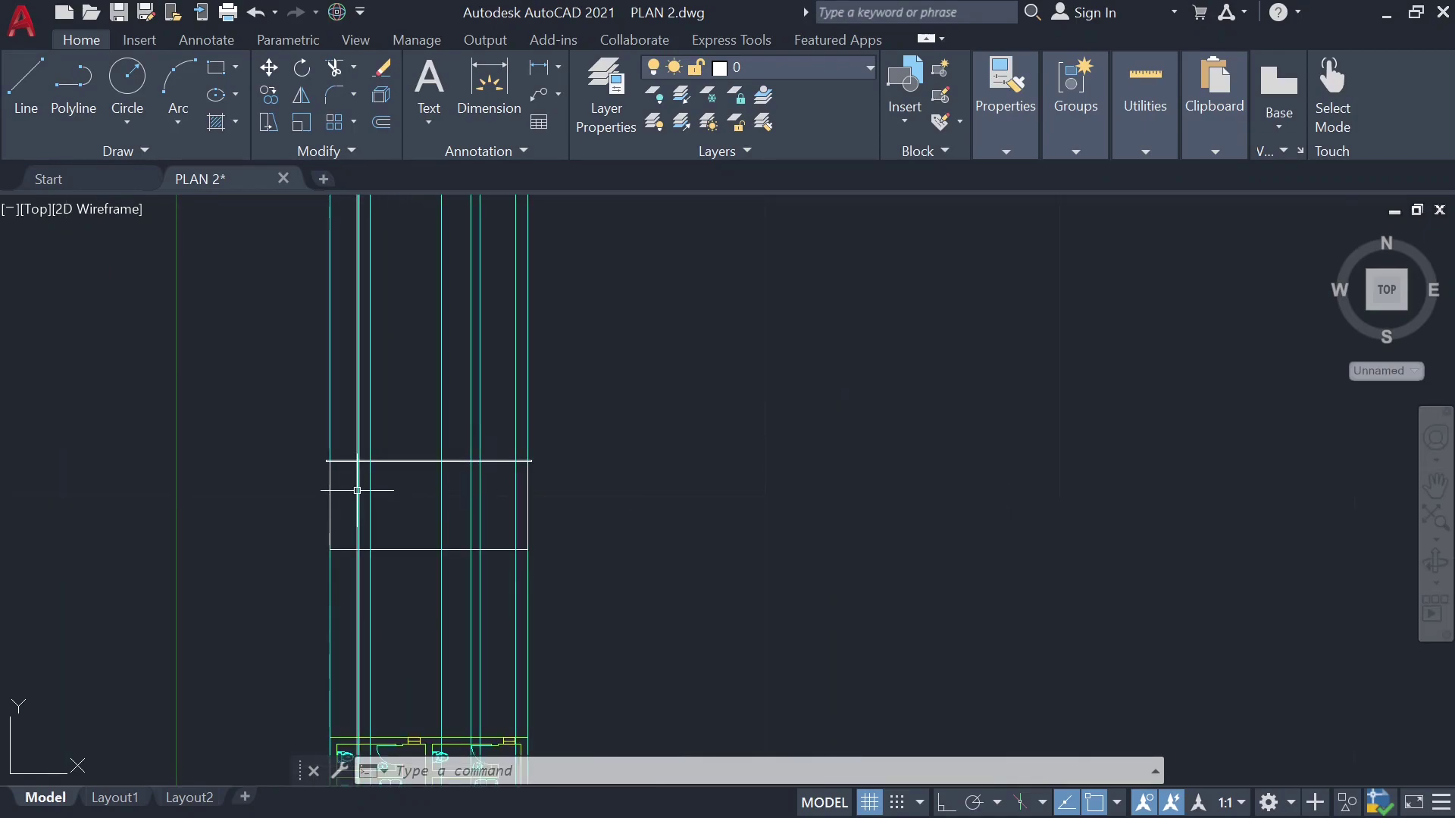
# Step: Draw a 0.5 rectangle from the front-wall intersection between the door's construction lines
pyautogui.click(216, 67)
pyautogui.scroll(-3, 359, 294)
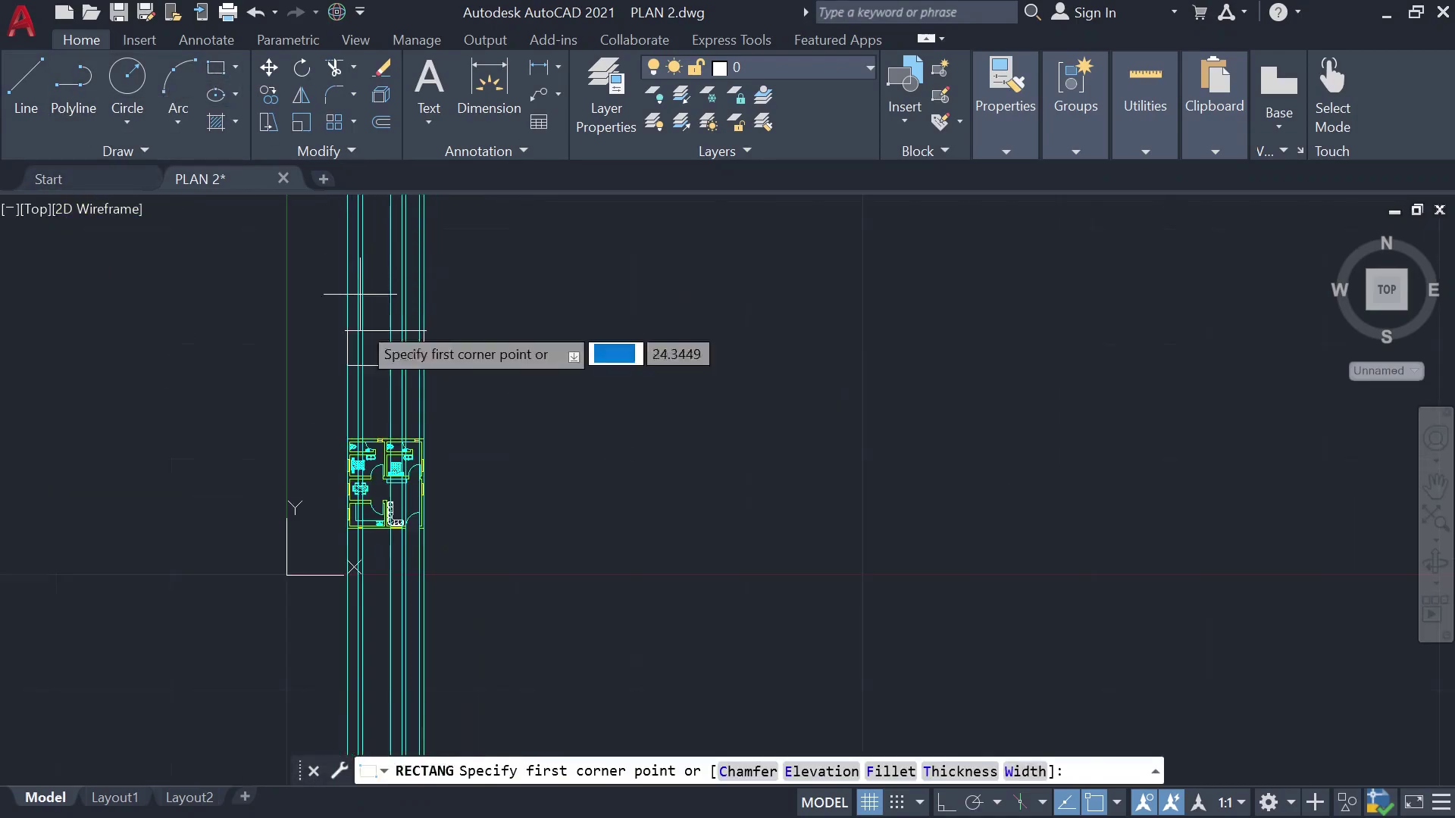
pyautogui.scroll(2, 365, 521)
pyautogui.scroll(3, 294, 586)
pyautogui.scroll(4, 296, 563)
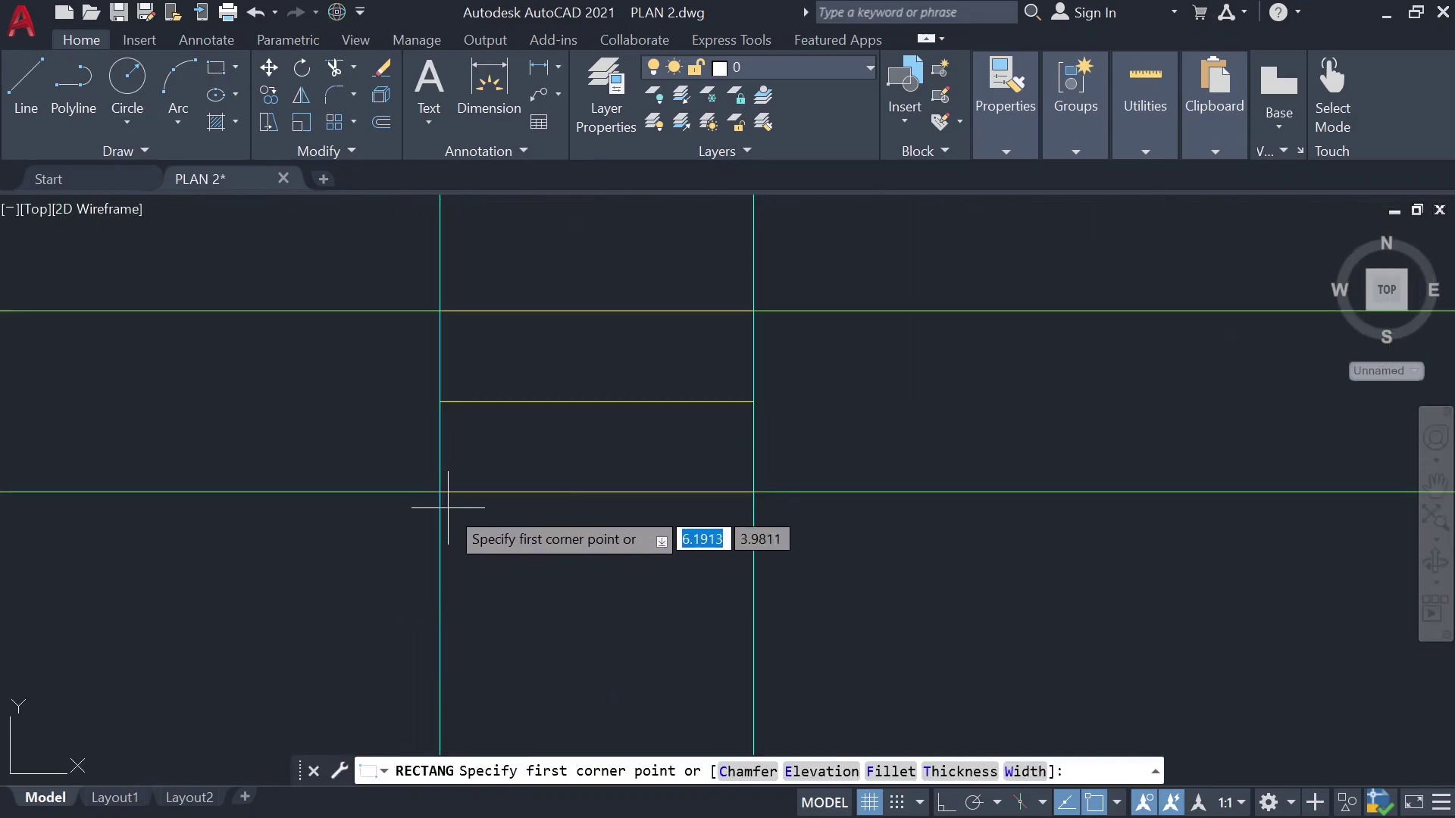
pyautogui.click(439, 492)
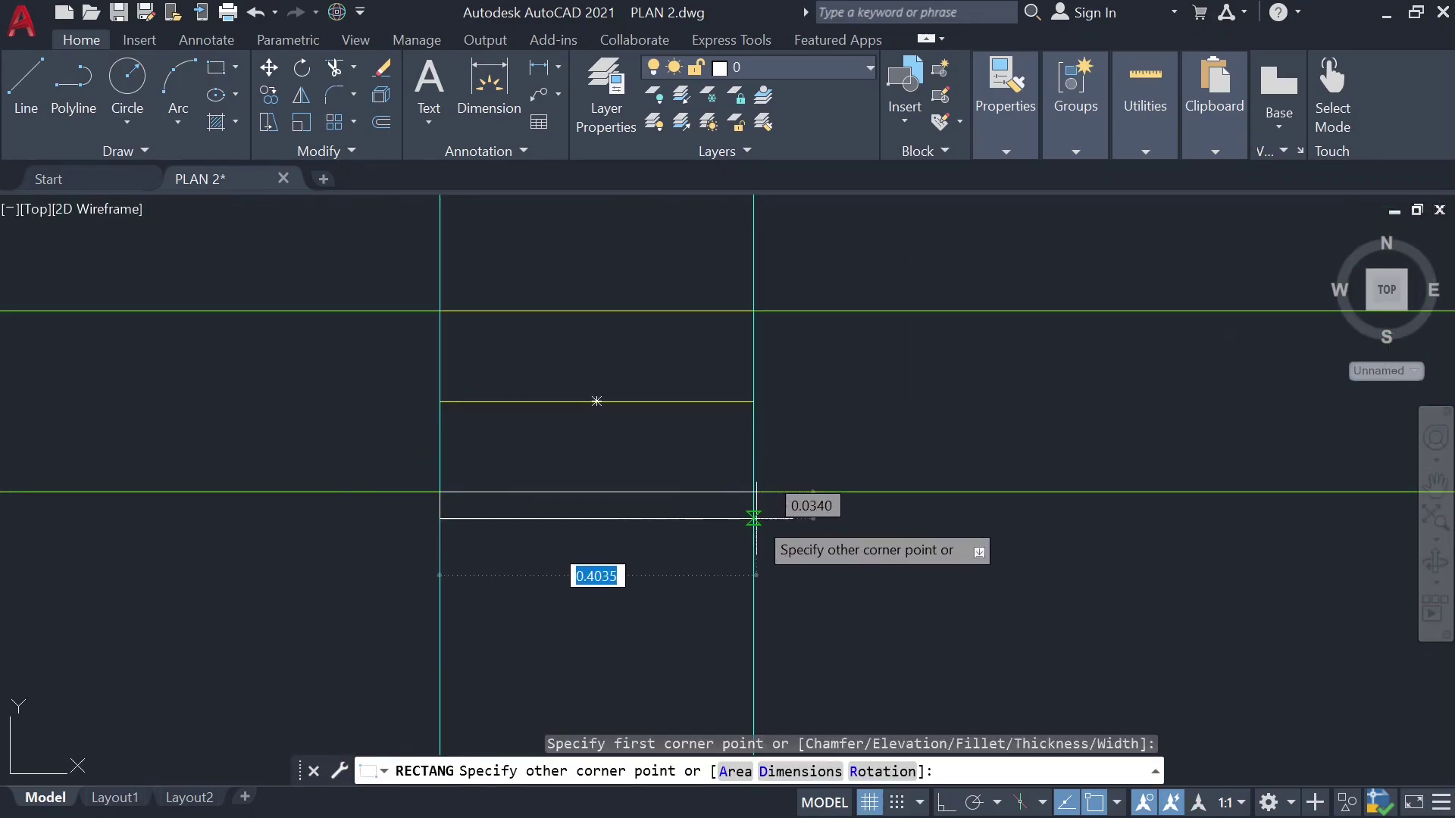
pyautogui.press('Escape')
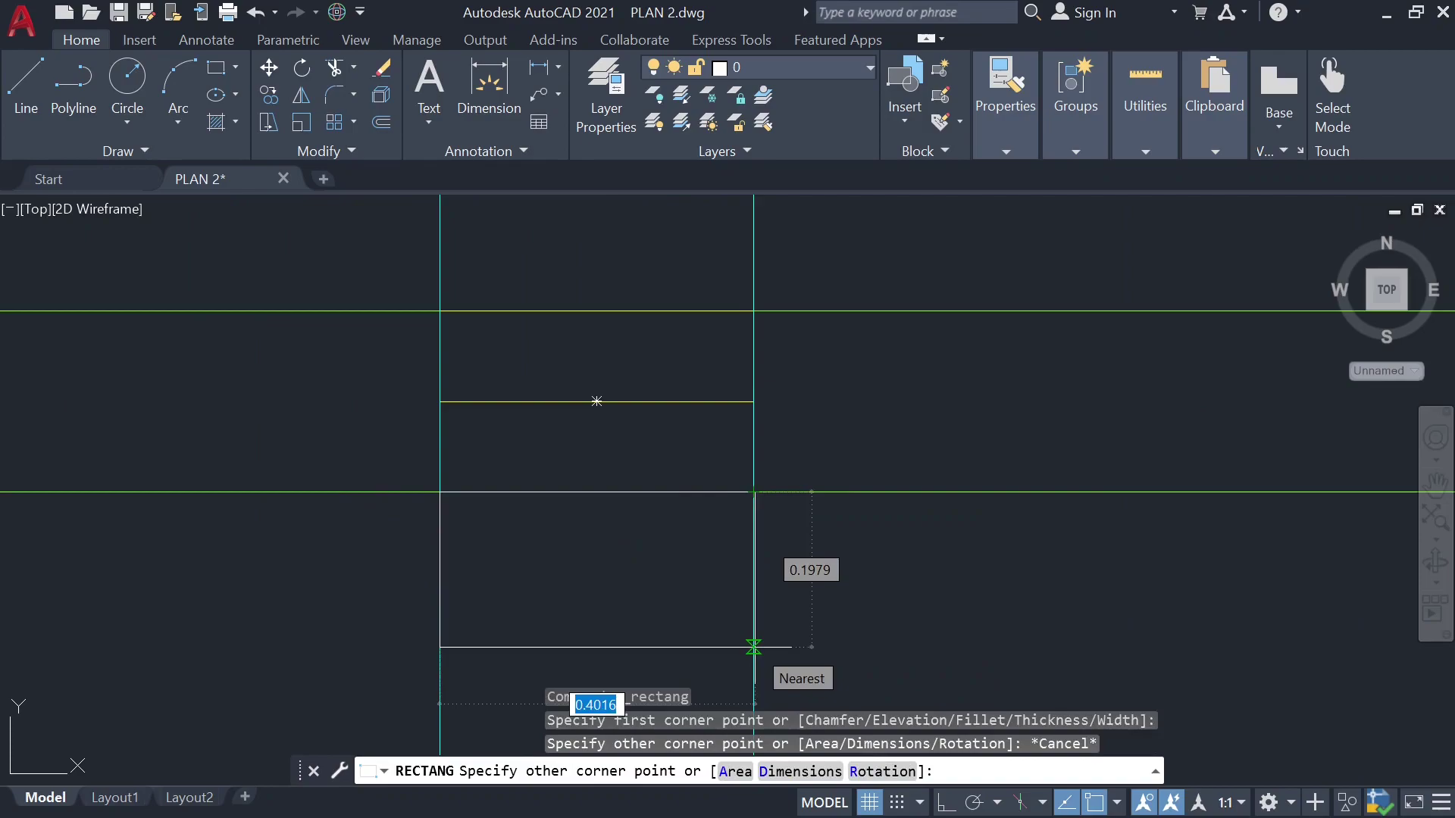
pyautogui.press('Tab')
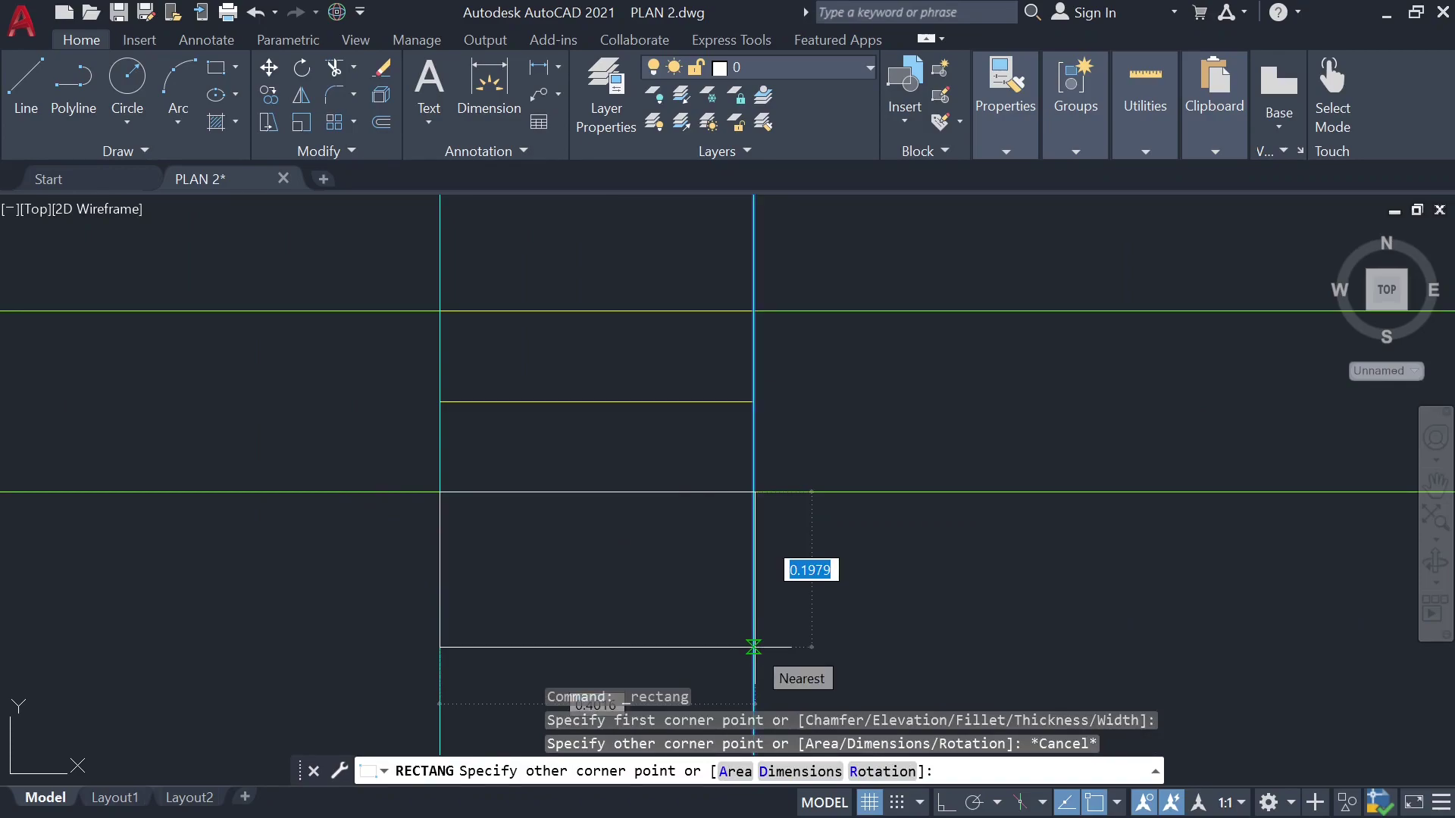
pyautogui.write('0.5')
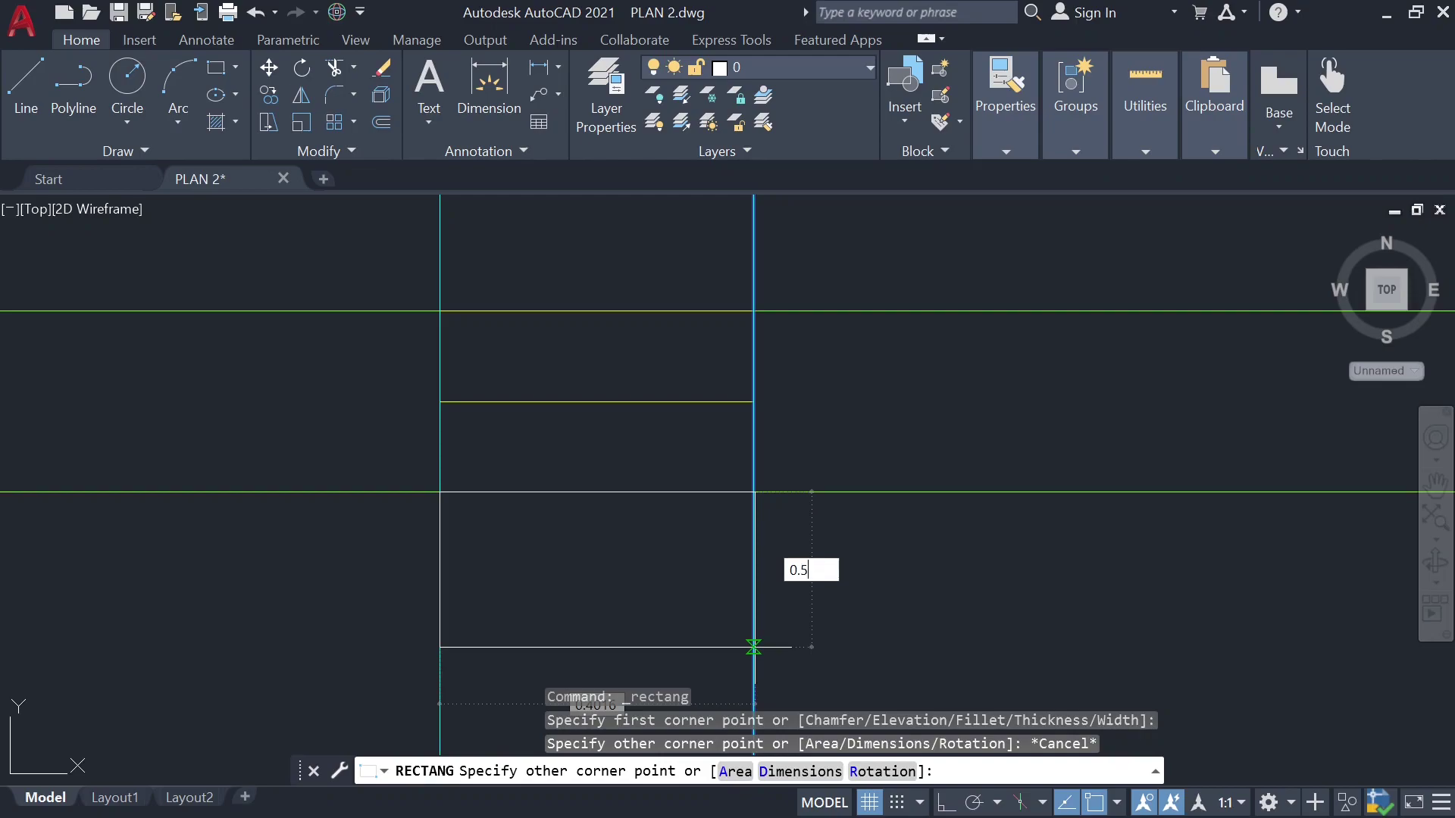
pyautogui.press('Return')
pyautogui.scroll(-5, 688, 503)
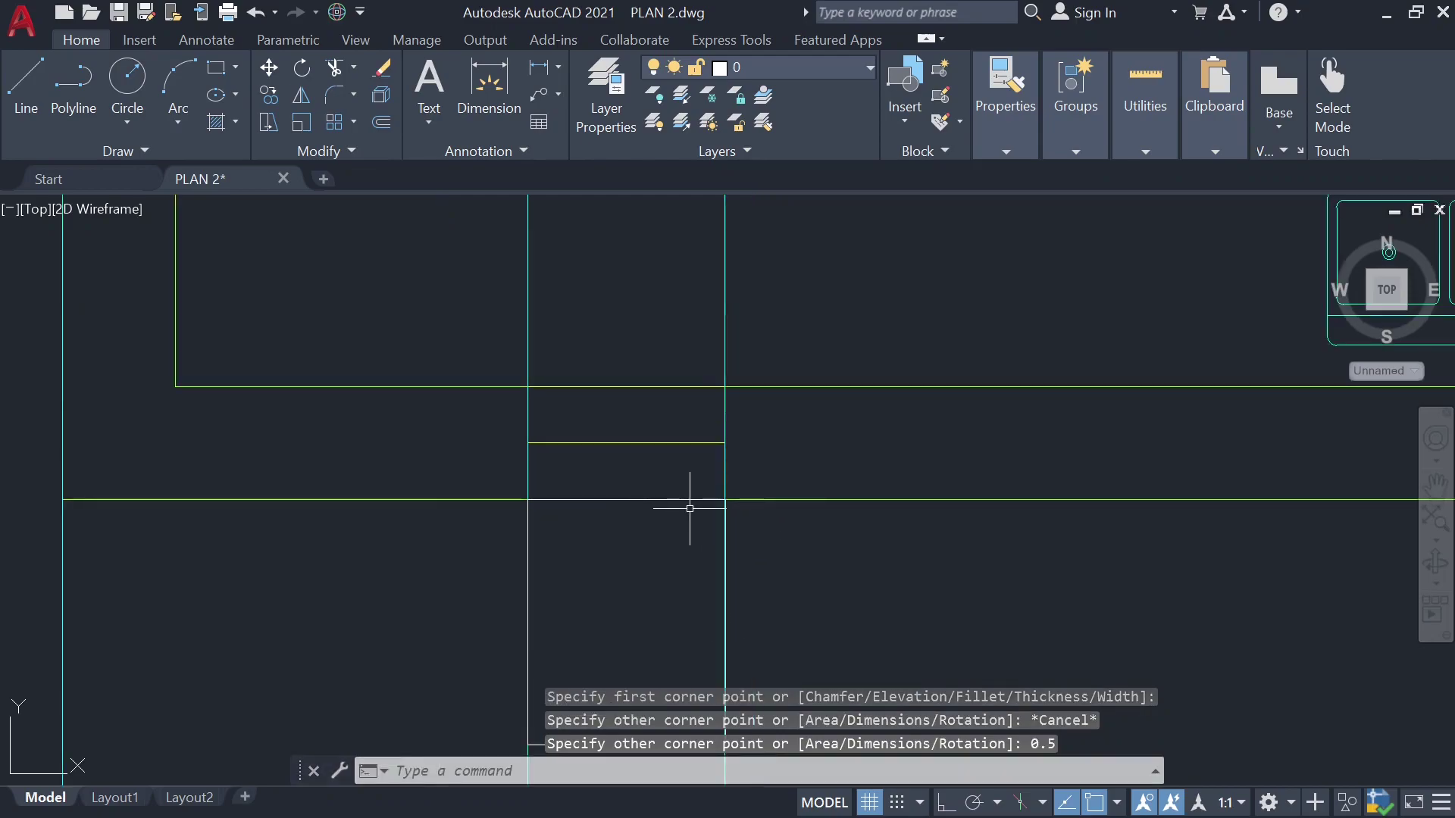
pyautogui.scroll(1, 665, 521)
pyautogui.click(656, 642)
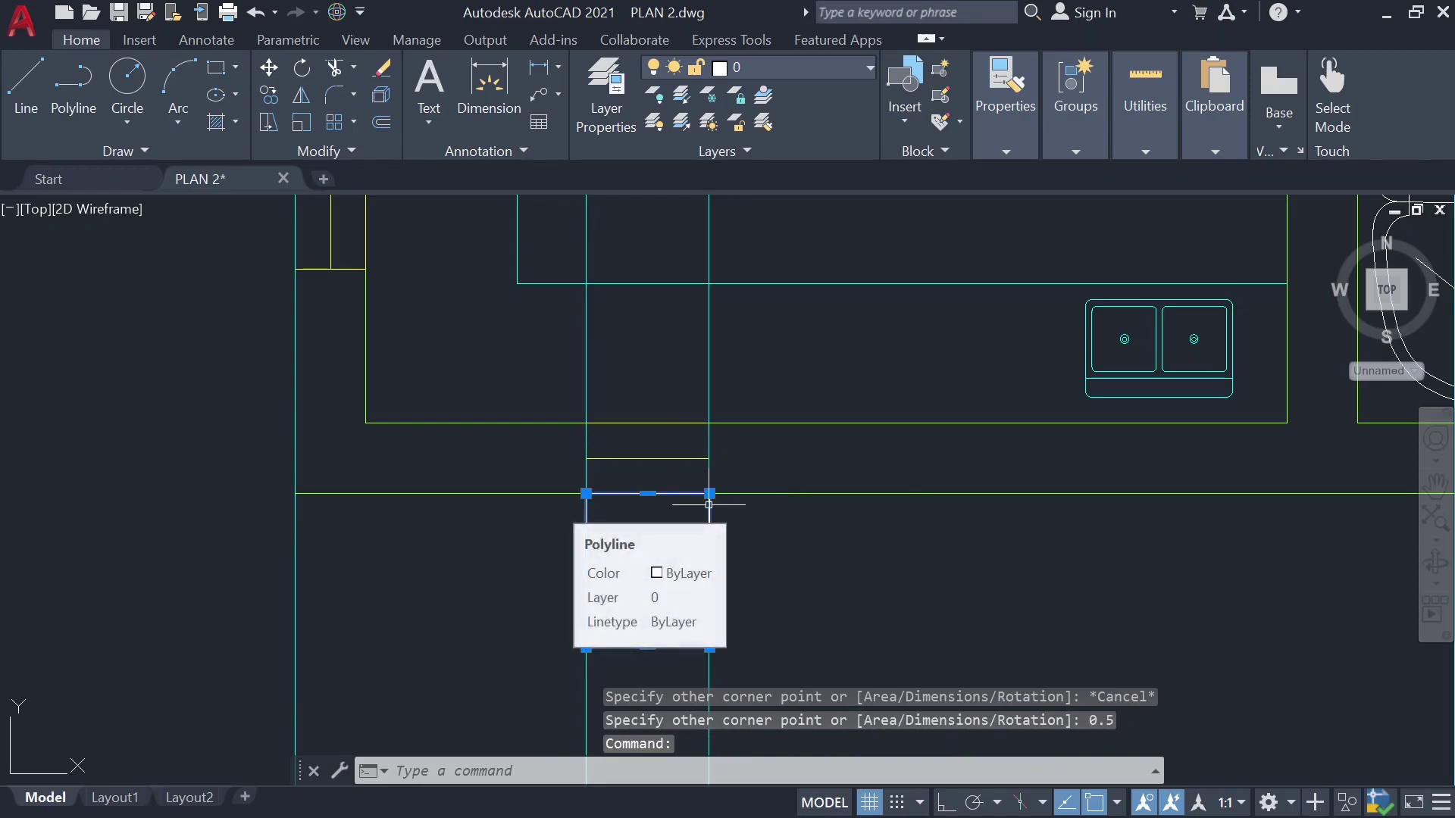
# Step: Move the 0.5 rectangle straight up with Ortho to just below the roof slab
pyautogui.write('move')
pyautogui.press('Return')
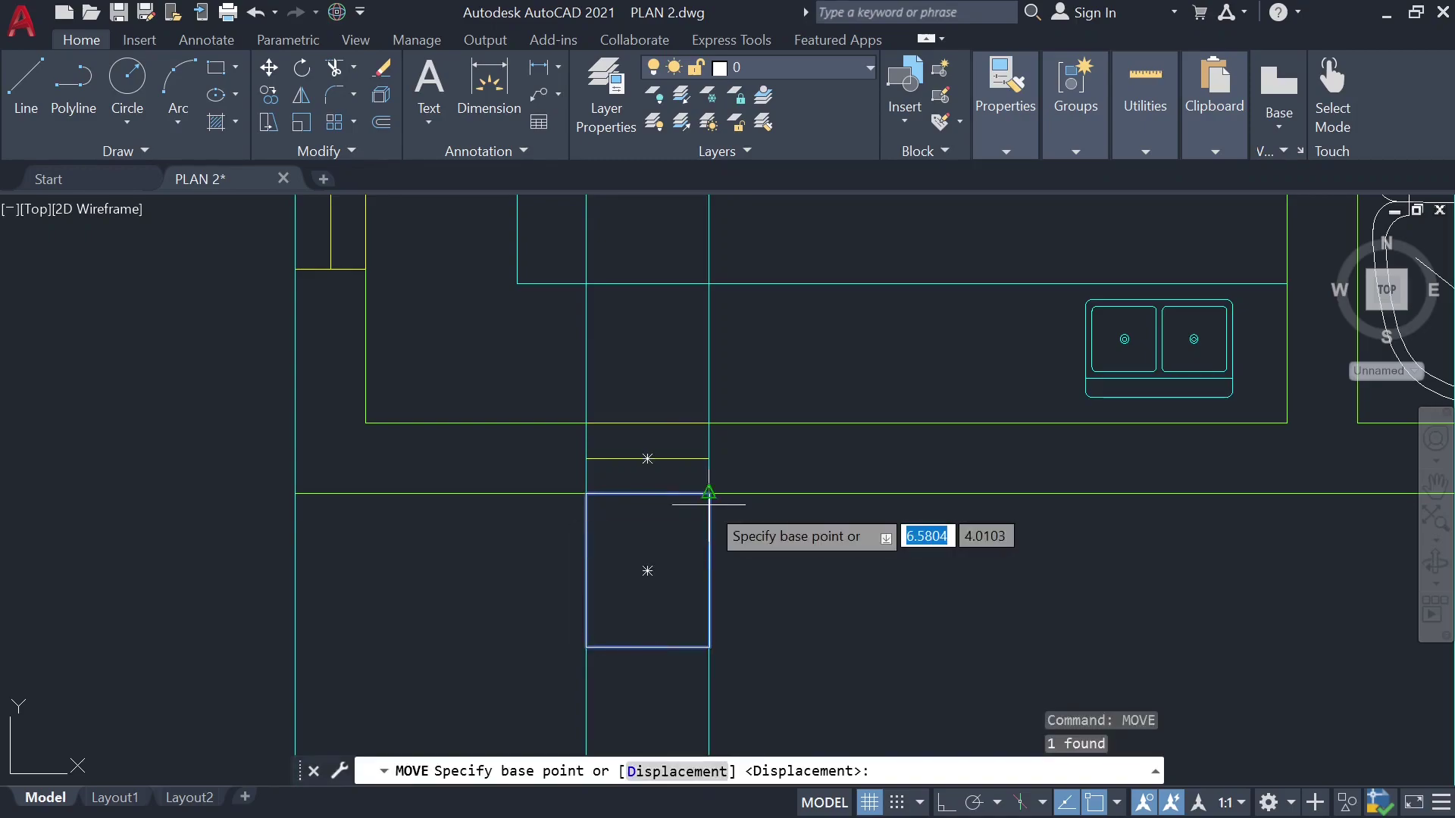
pyautogui.click(586, 647)
pyautogui.scroll(-4, 585, 647)
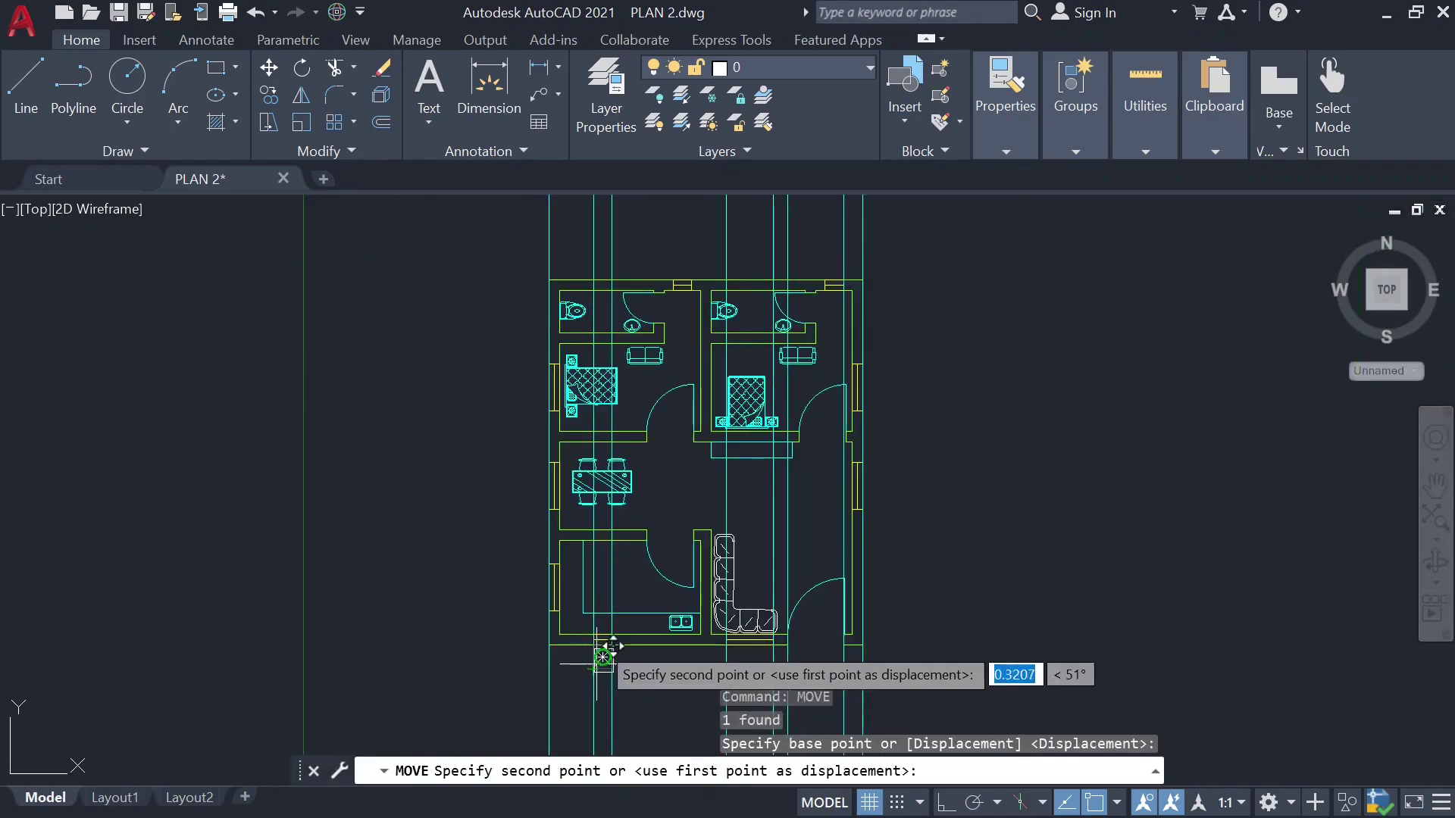
pyautogui.scroll(-3, 591, 606)
pyautogui.scroll(8, 603, 257)
pyautogui.scroll(2, 628, 288)
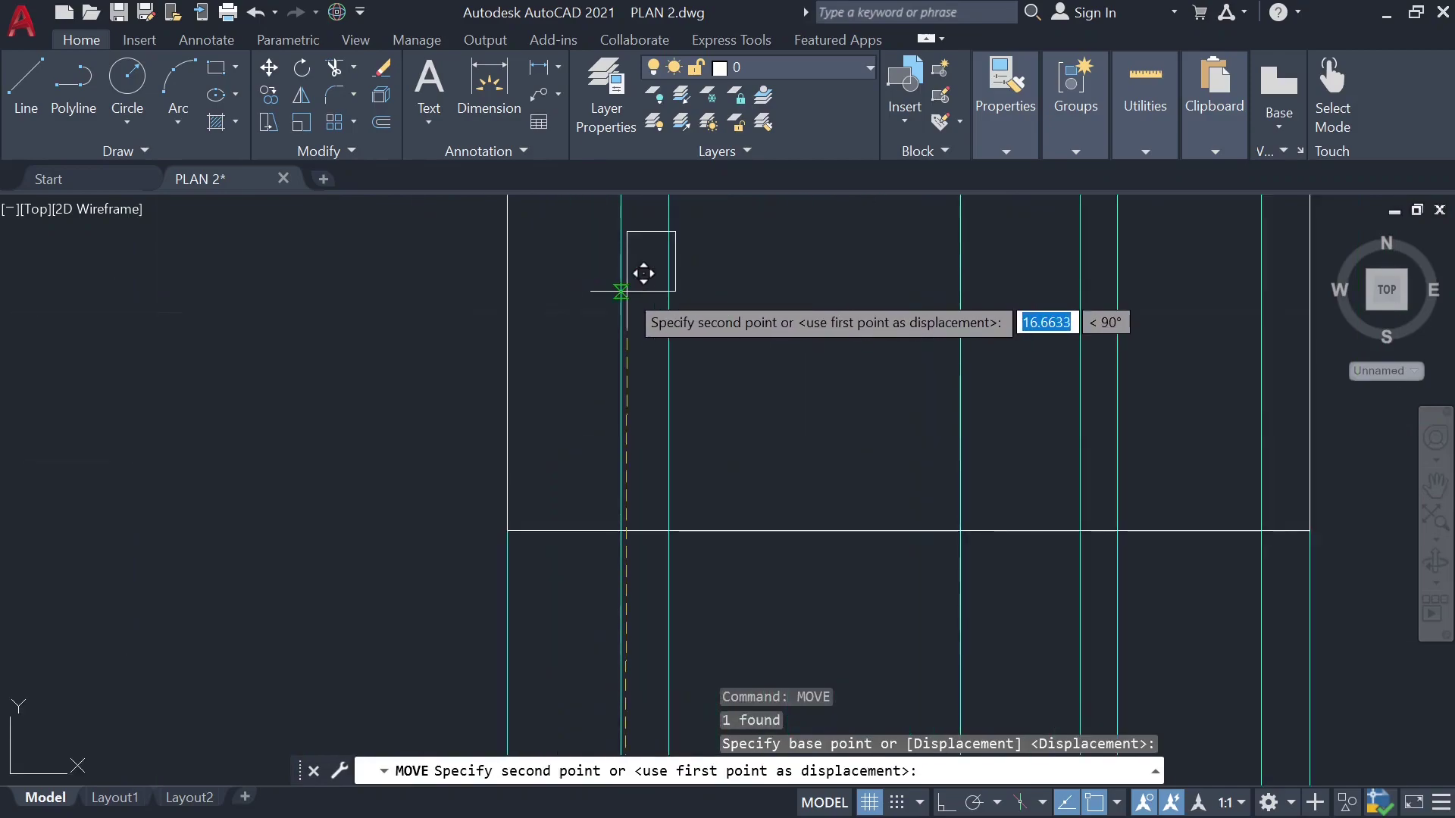
pyautogui.press('F8')
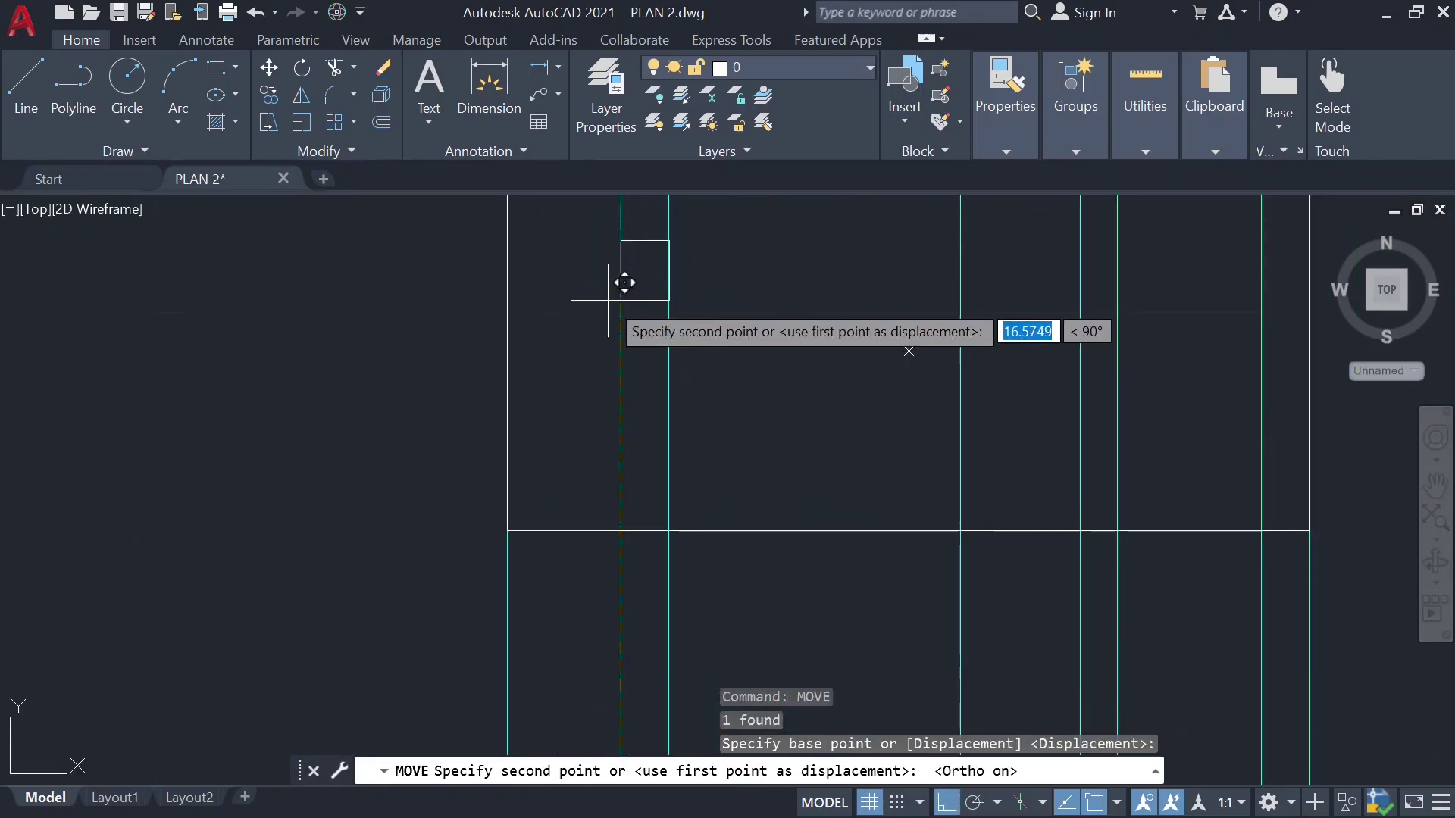
pyautogui.scroll(-2, 637, 303)
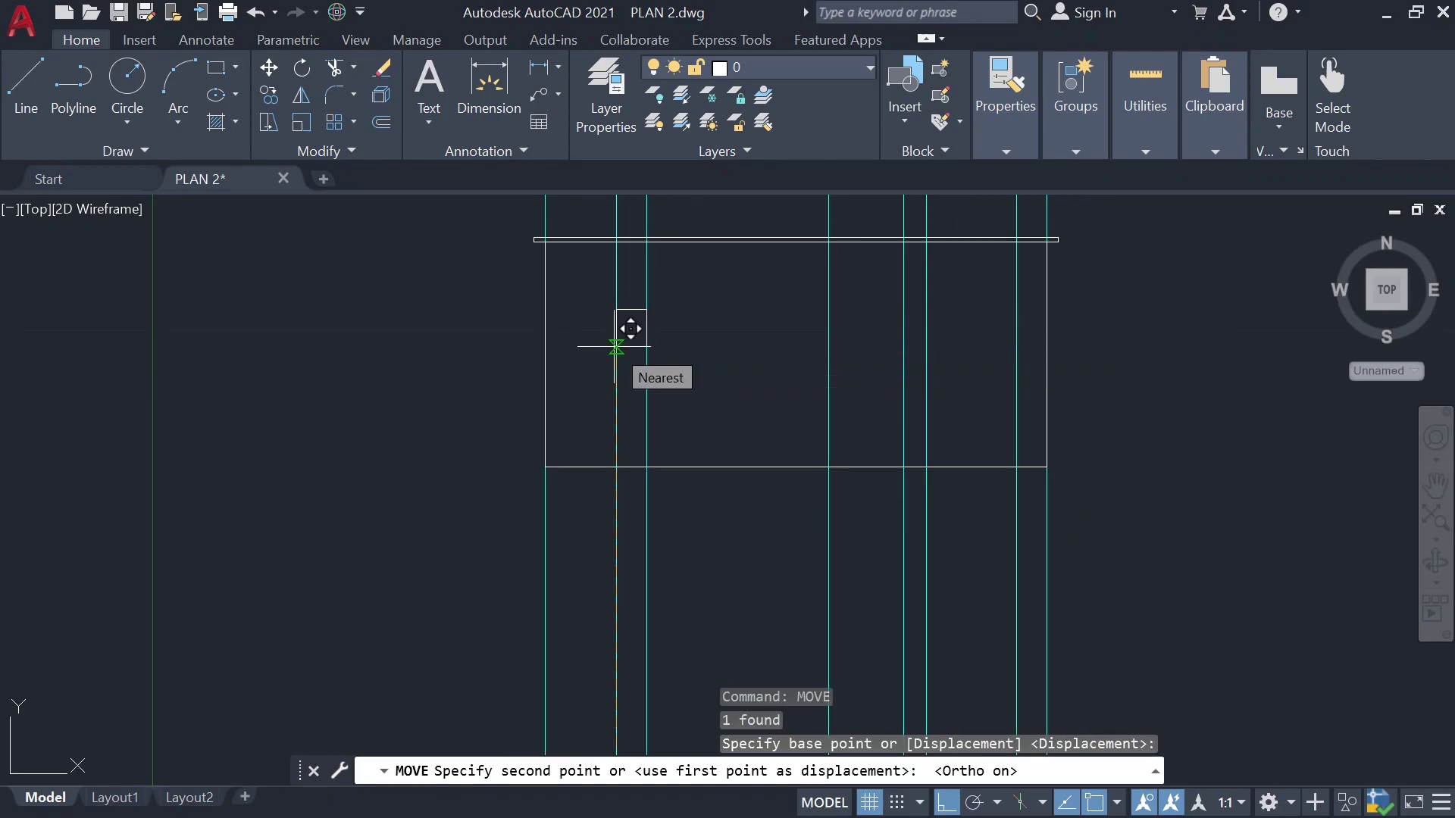
pyautogui.click(616, 347)
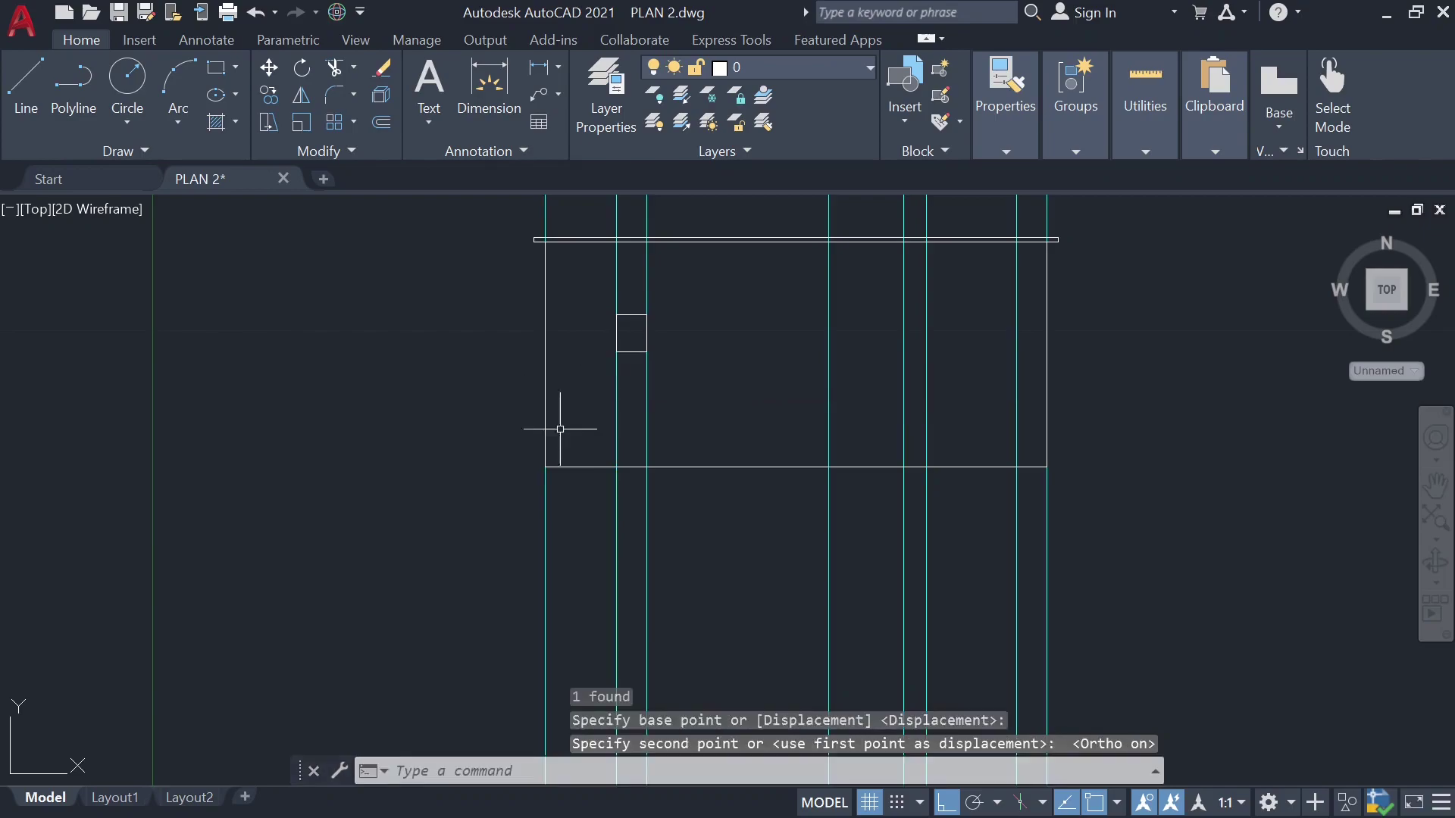
pyautogui.press('Escape')
pyautogui.click(29, 79)
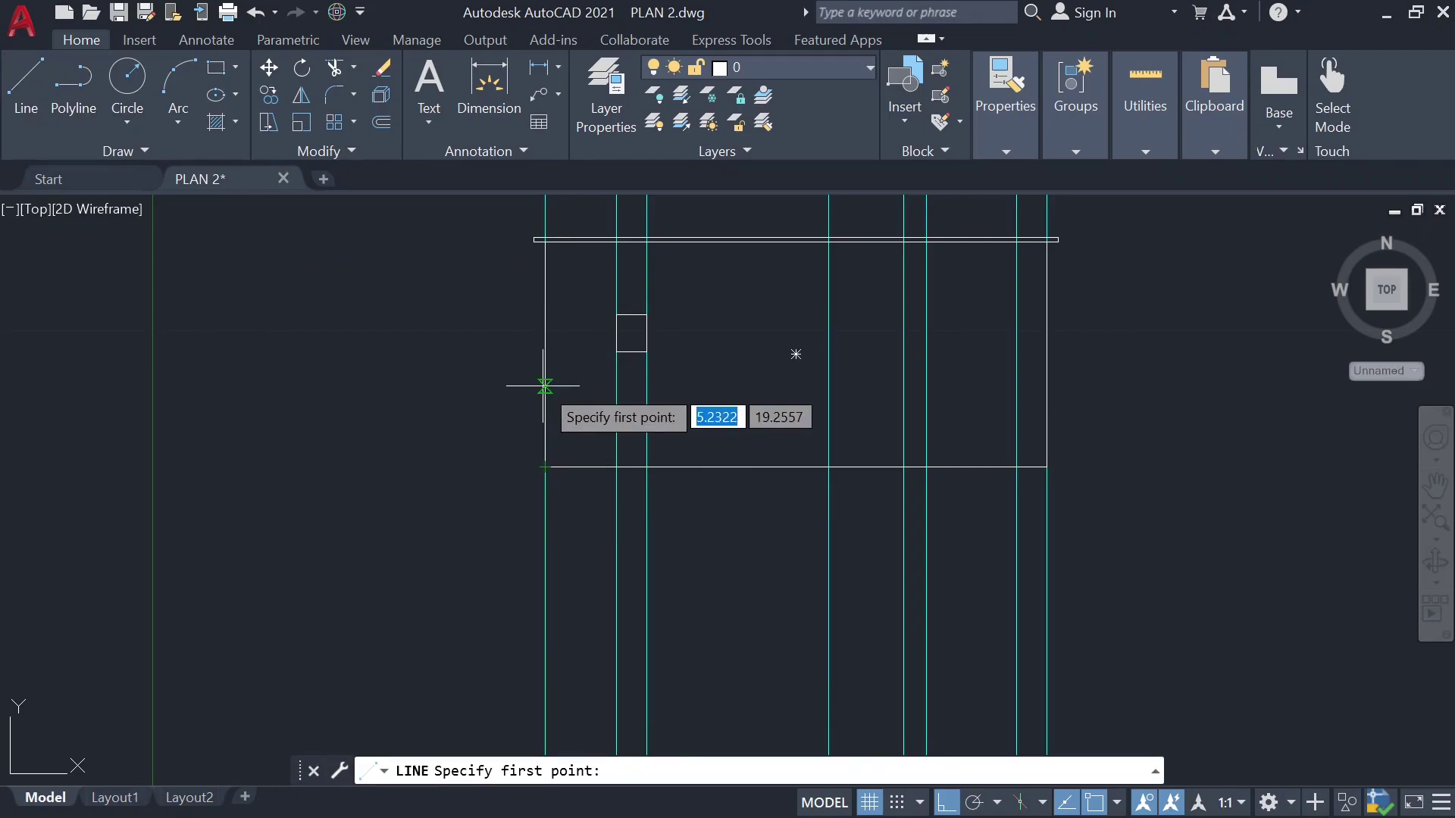
# Step: Draw the plinth line 1 unit above the base, across to the right wall
pyautogui.click(545, 467)
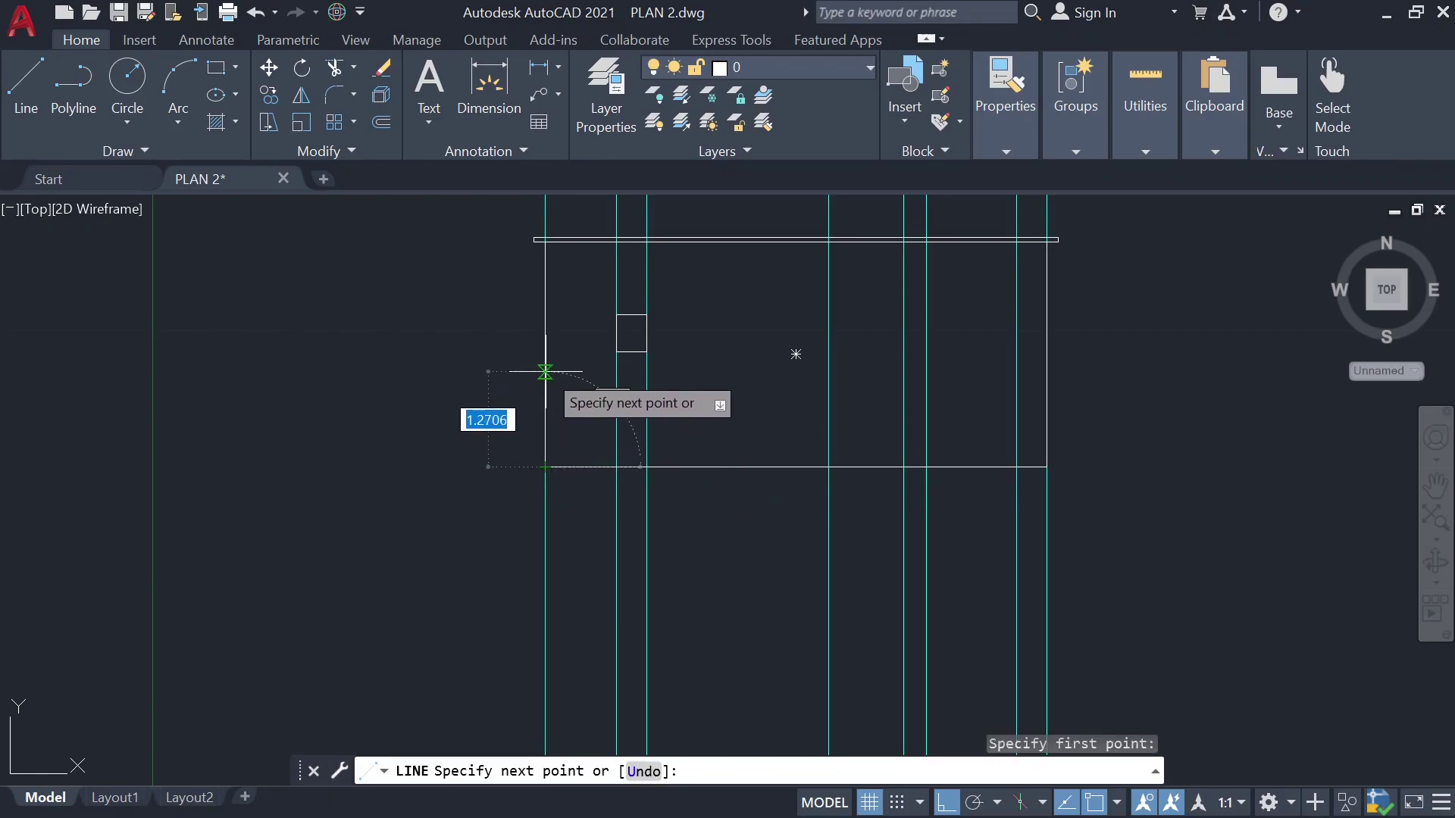
pyautogui.write('1')
pyautogui.press('Return')
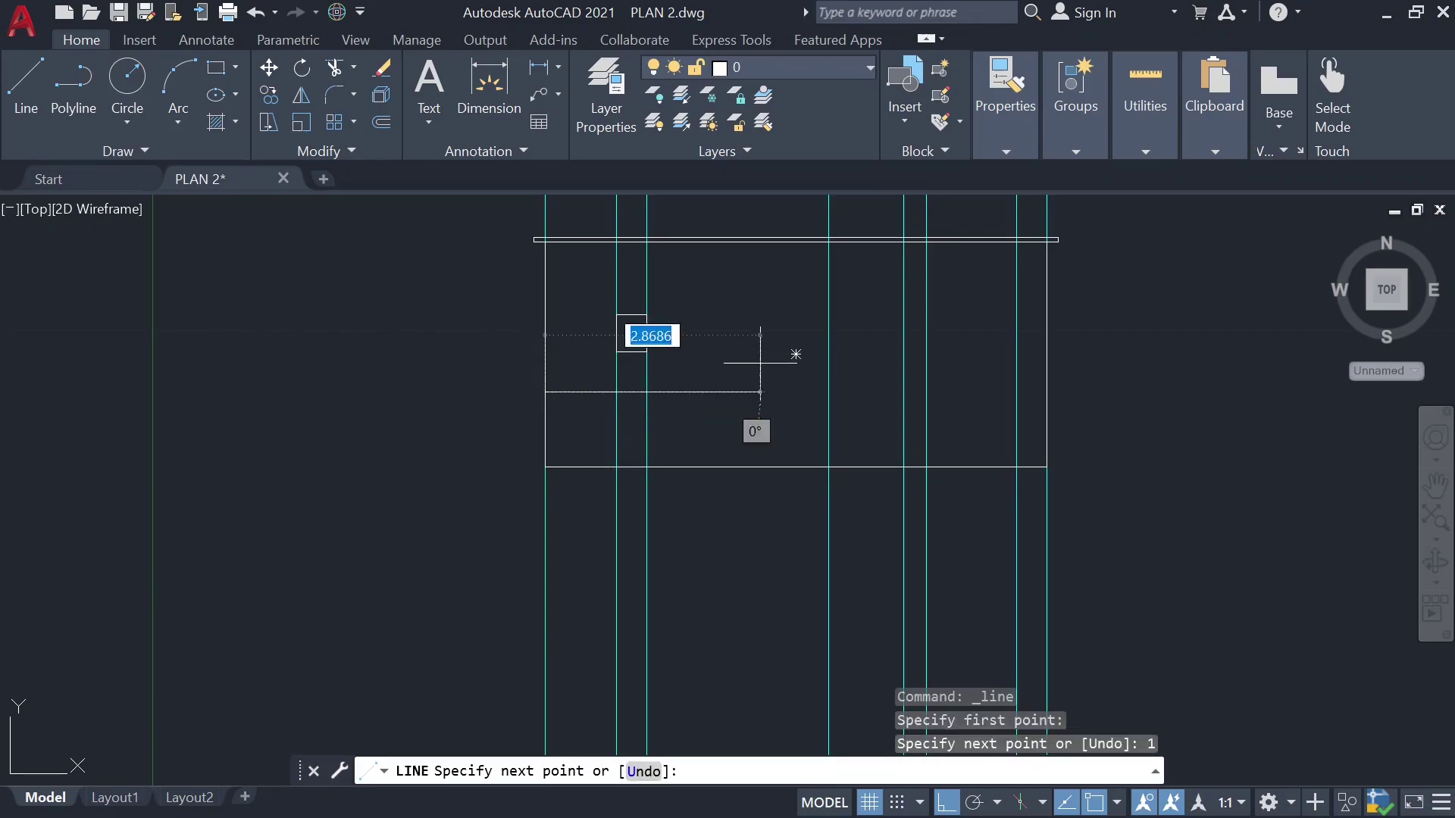
pyautogui.click(1045, 392)
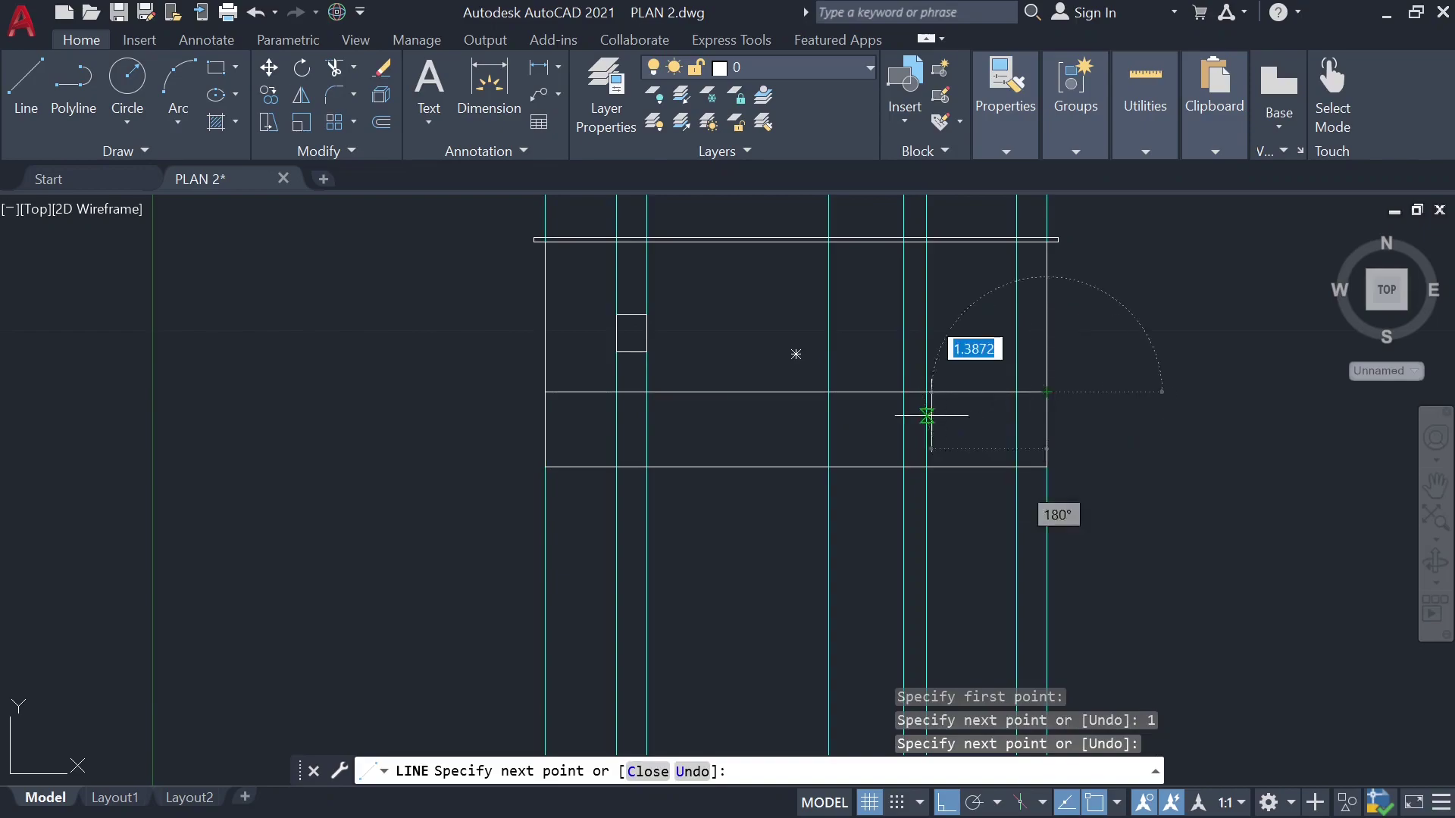
pyautogui.press('Escape')
# Step: Delete the short vertical segment and select the small elevation rectangle
pyautogui.click(545, 422)
pyautogui.press('Delete')
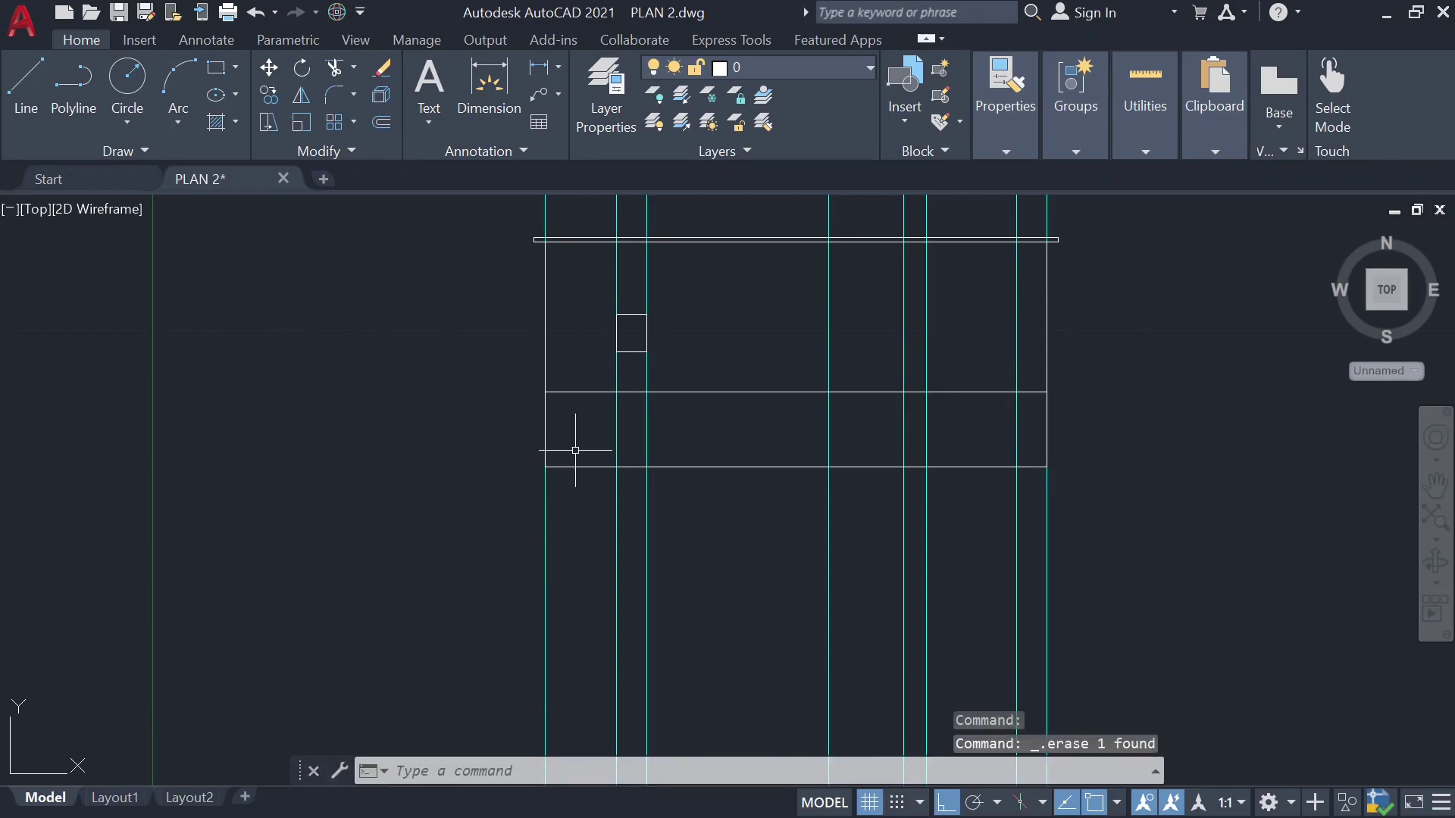
pyautogui.click(623, 315)
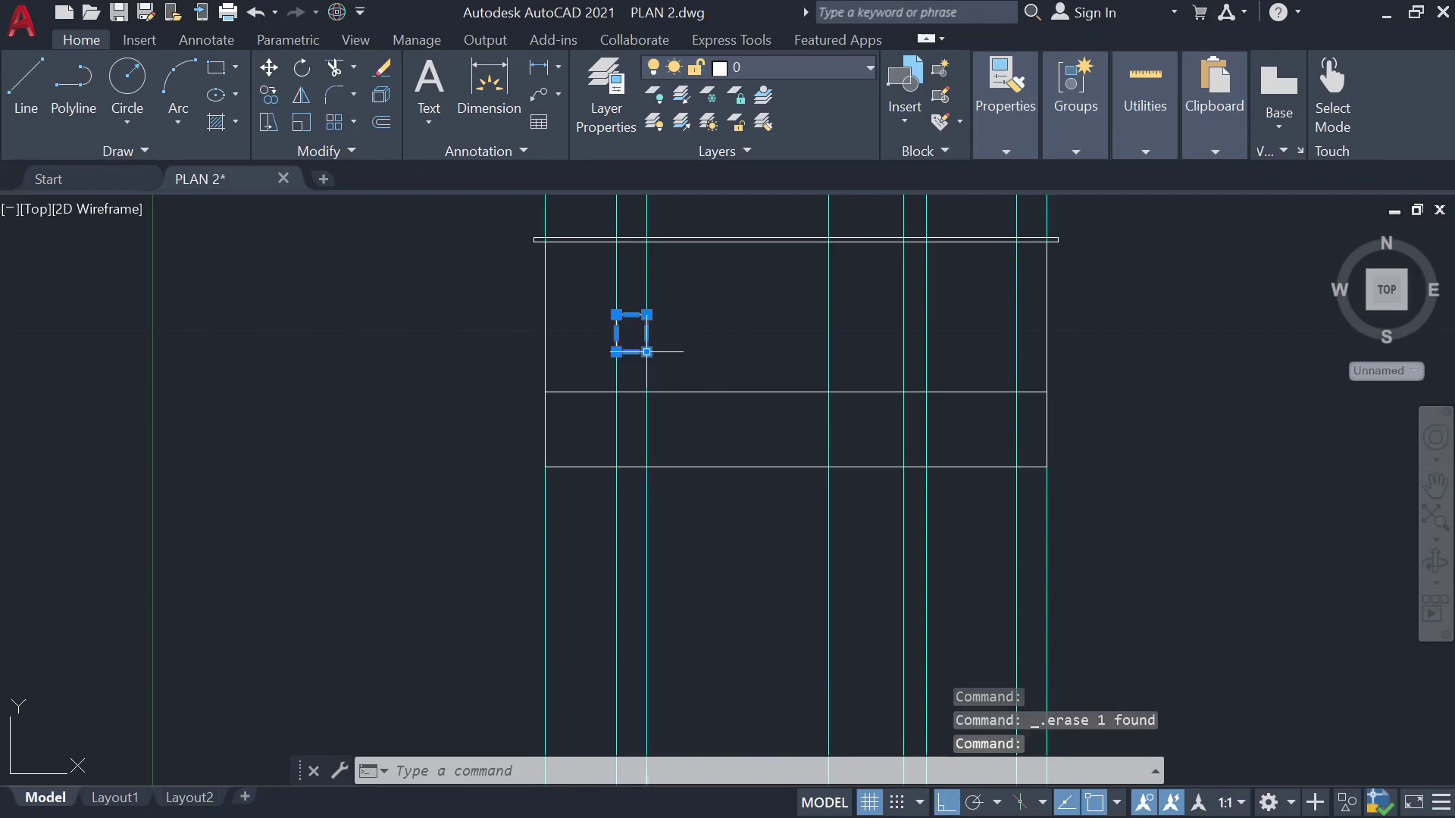
pyautogui.scroll(3, 646, 352)
pyautogui.scroll(-2, 646, 349)
pyautogui.scroll(-2, 647, 360)
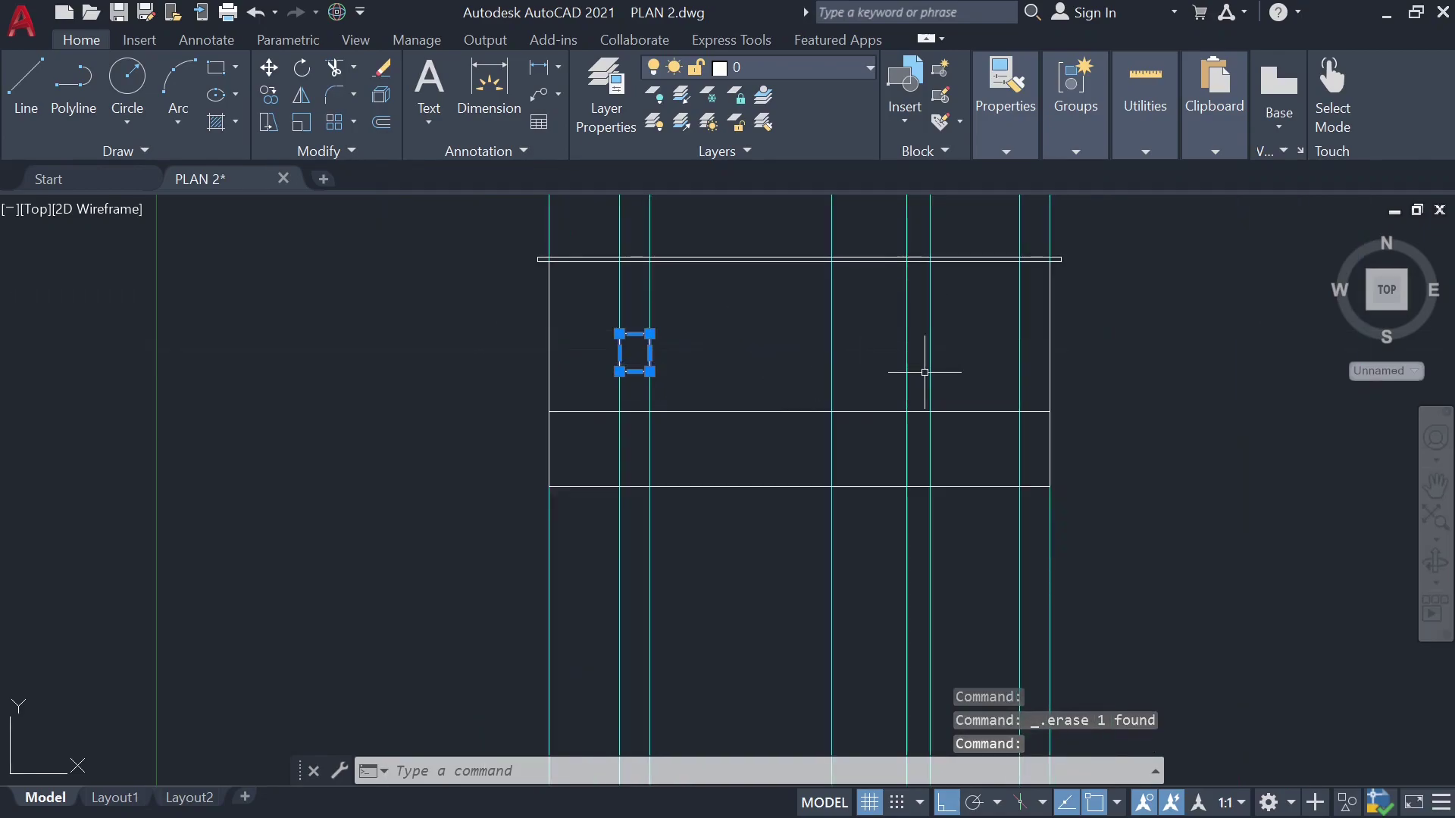
pyautogui.scroll(-3, 794, 342)
# Step: Draw a 1 by 1 square at the plan's door opening
pyautogui.scroll(3, 794, 343)
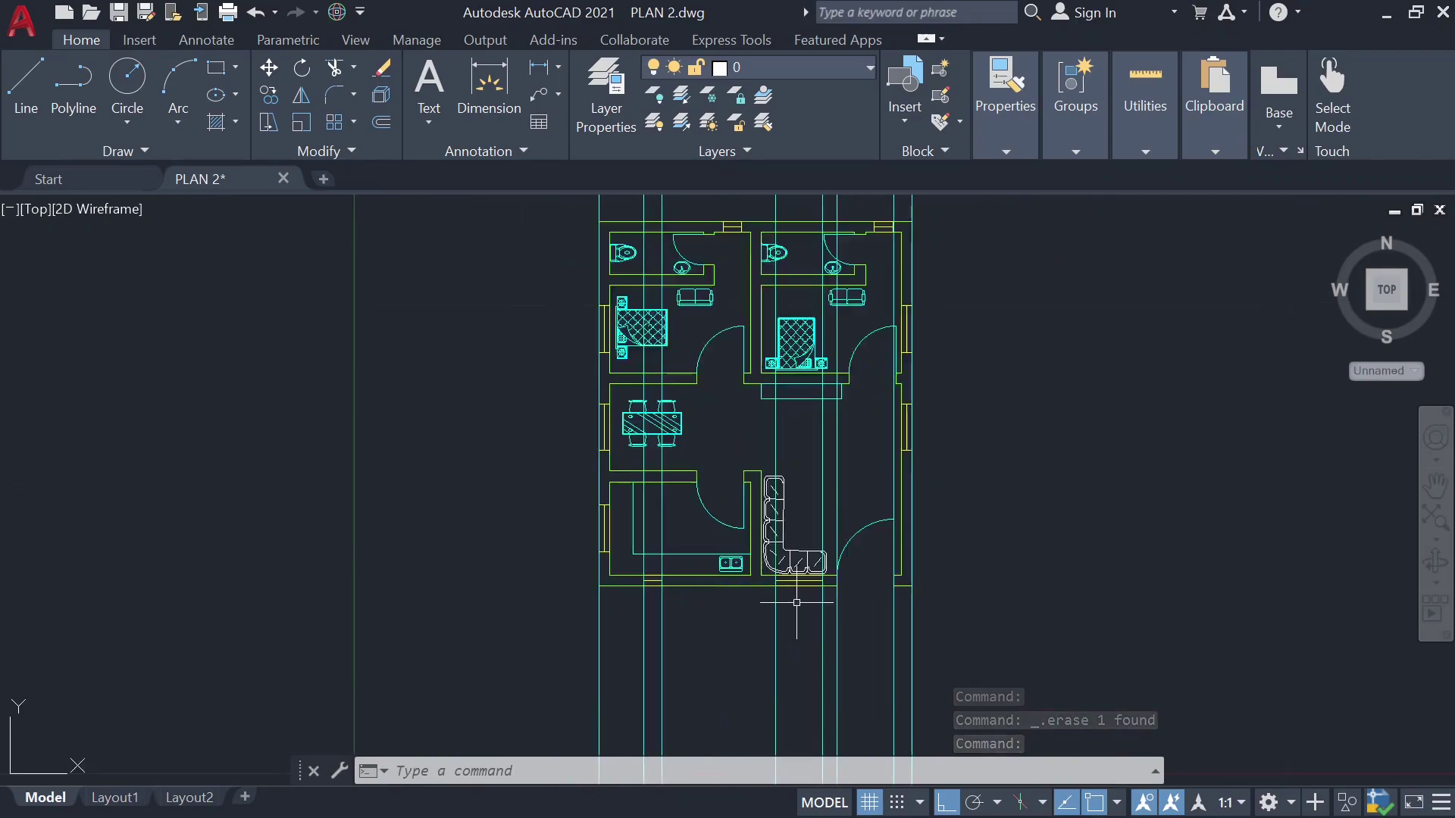
pyautogui.scroll(2, 780, 569)
pyautogui.click(217, 67)
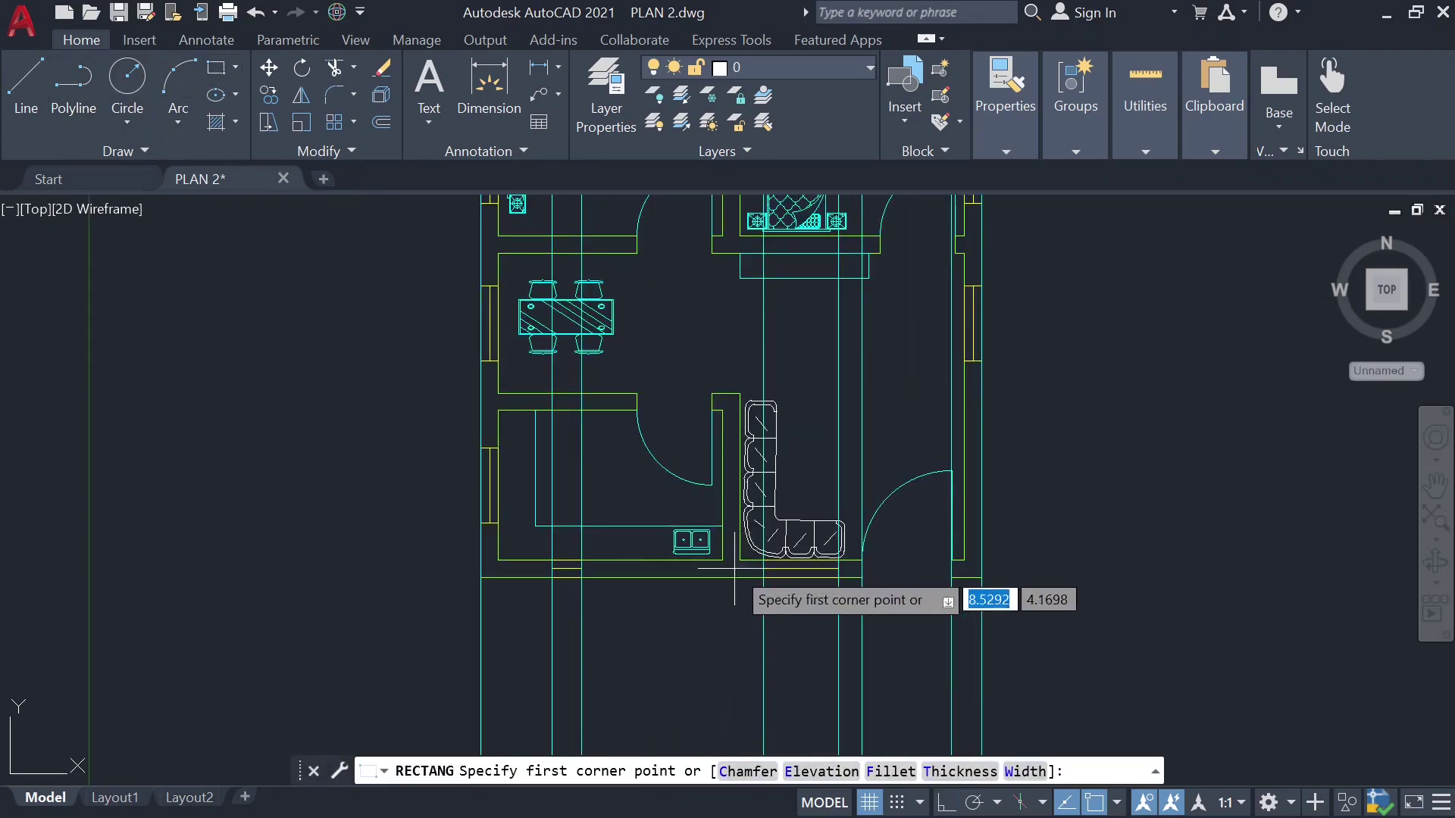
pyautogui.scroll(5, 763, 578)
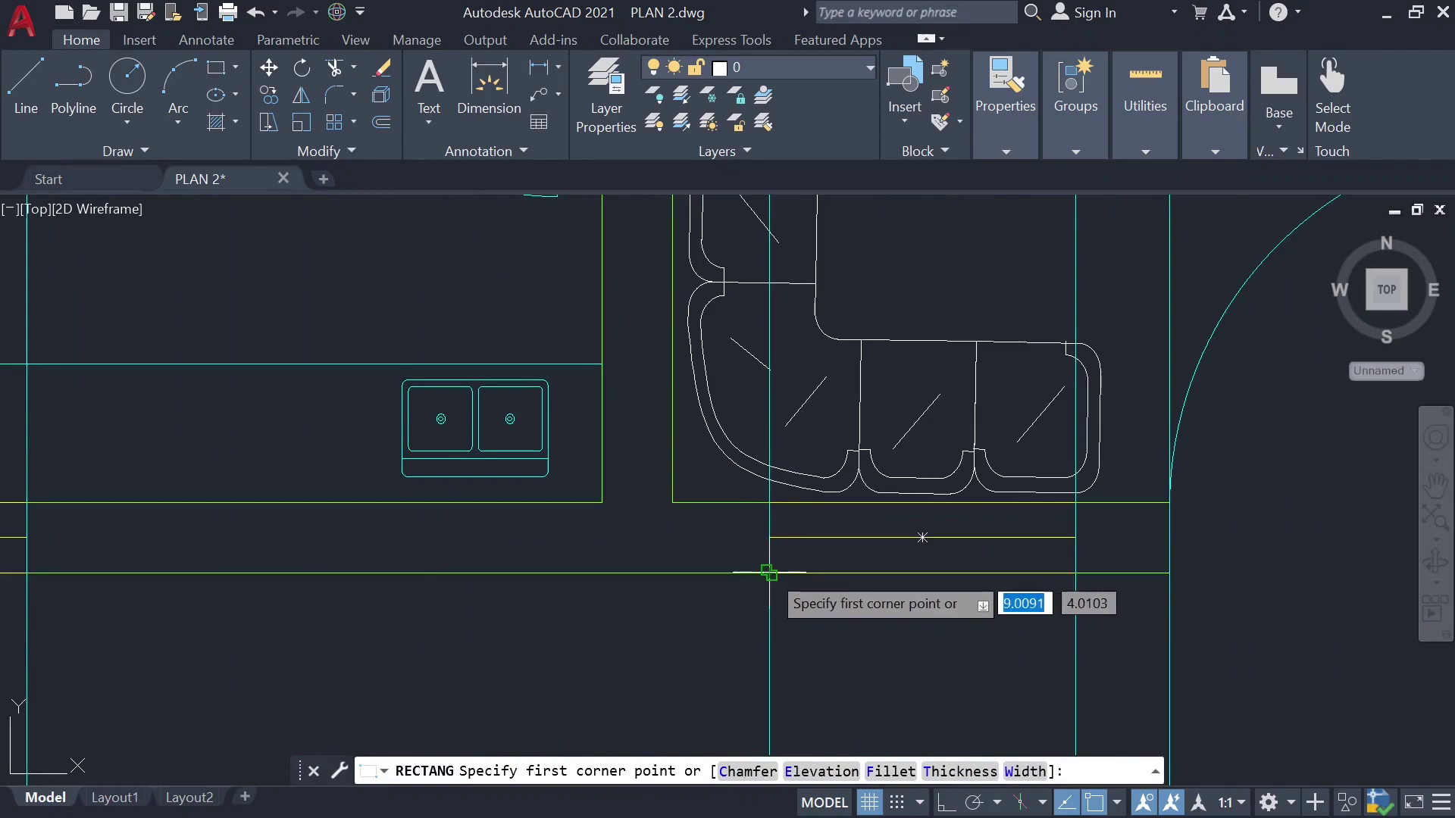
pyautogui.click(769, 574)
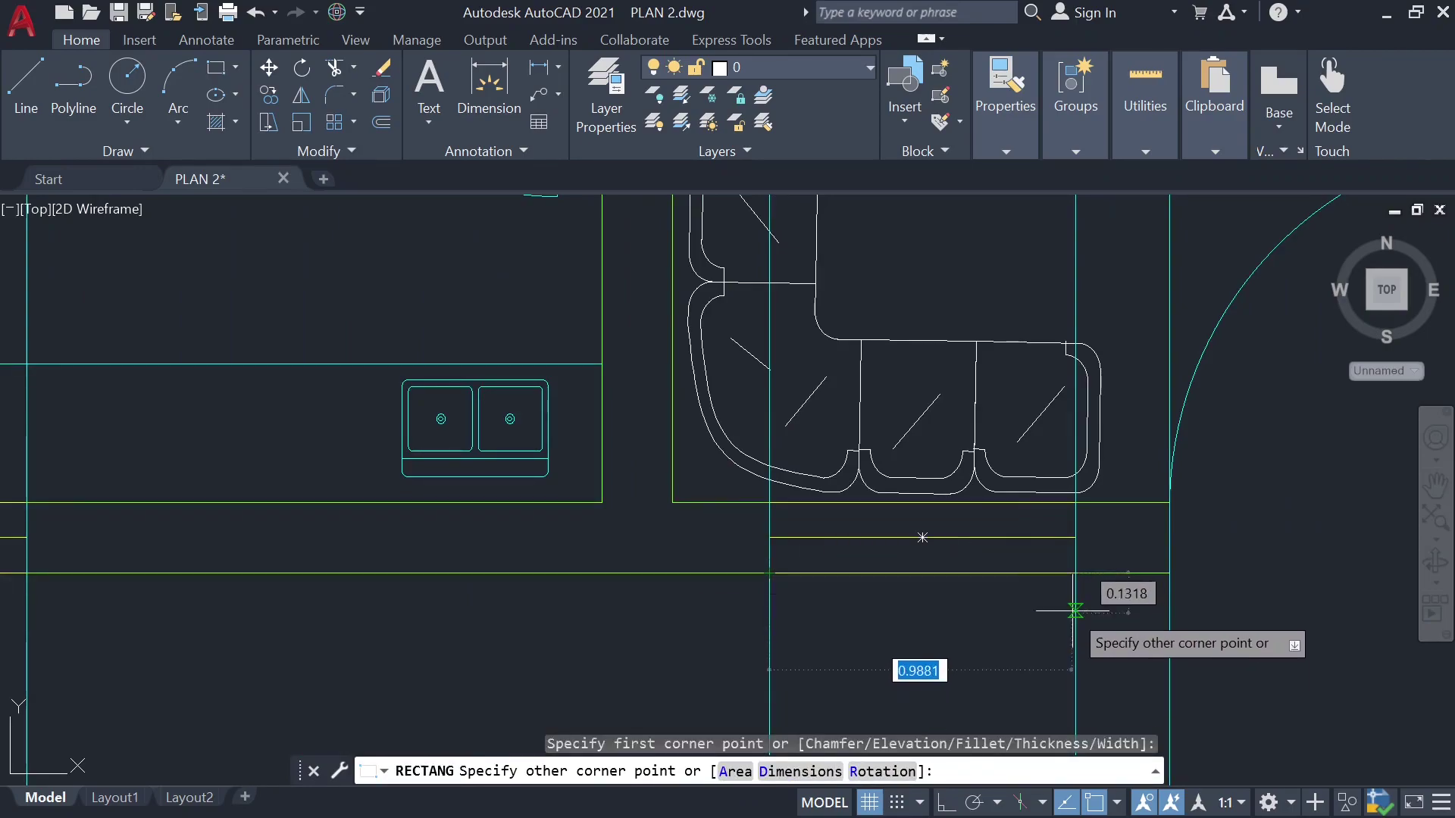
pyautogui.scroll(-2, 1076, 607)
pyautogui.scroll(-2, 1074, 610)
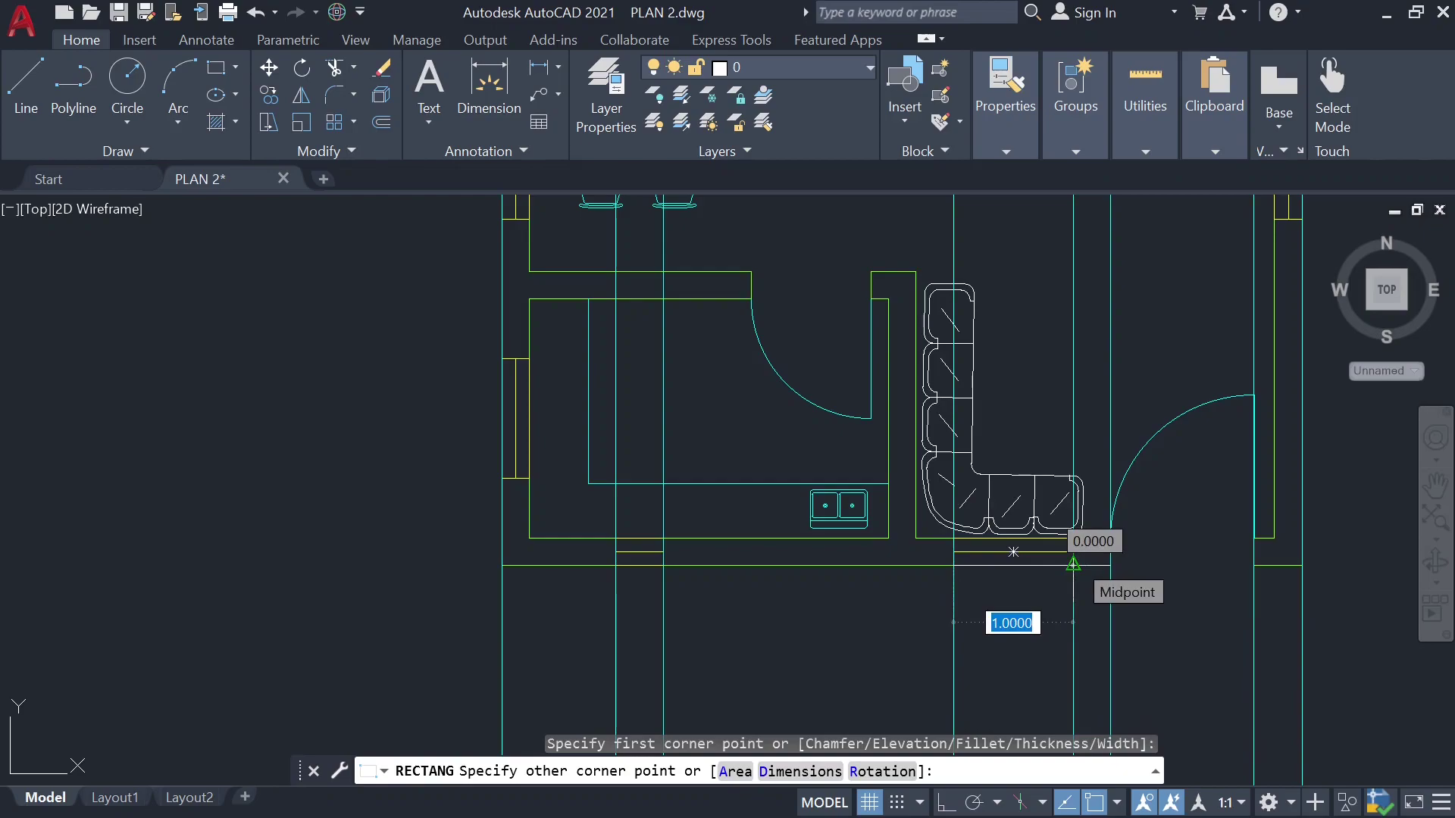
pyautogui.press('Tab')
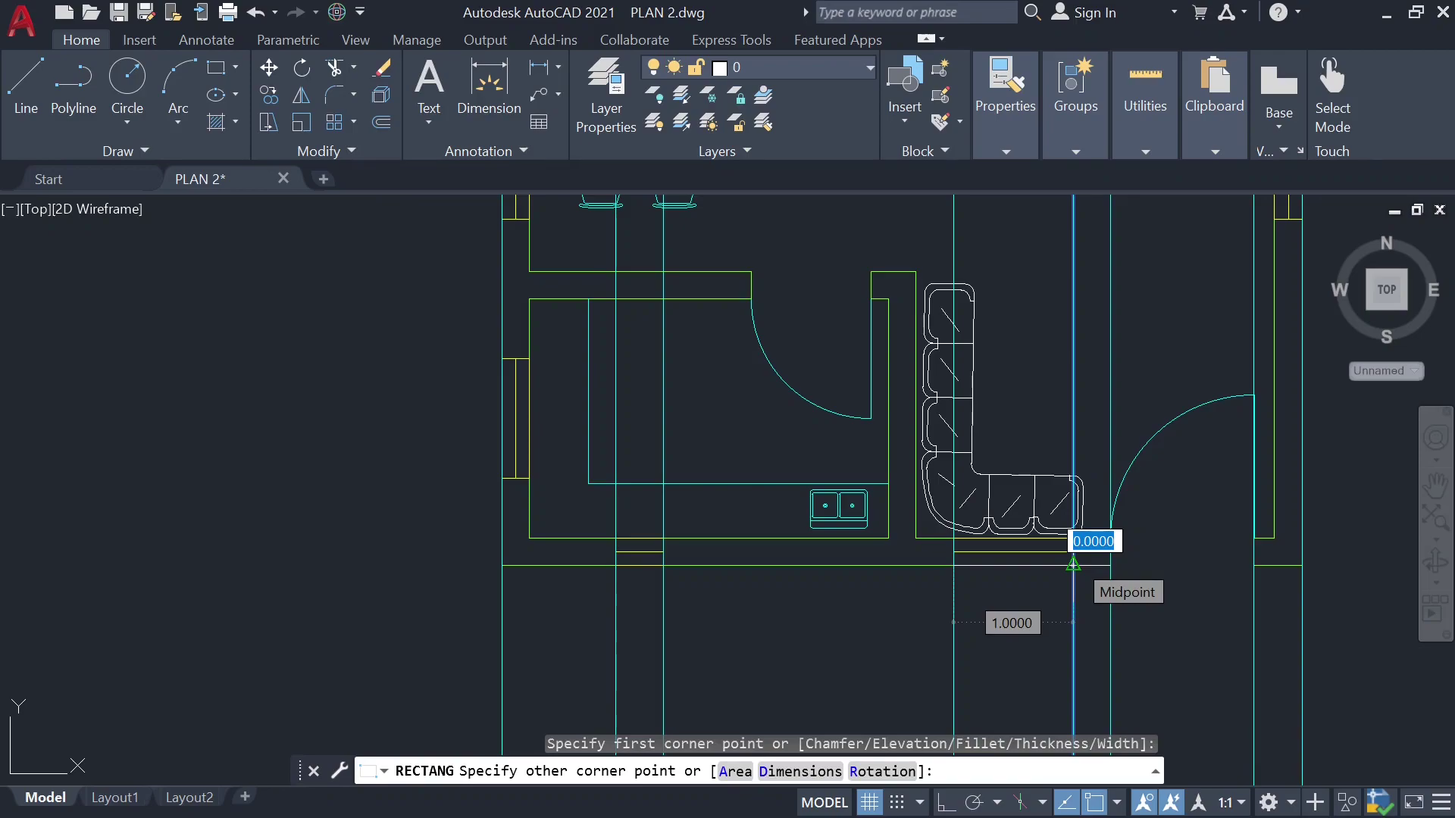
pyautogui.write('1')
pyautogui.press('Return')
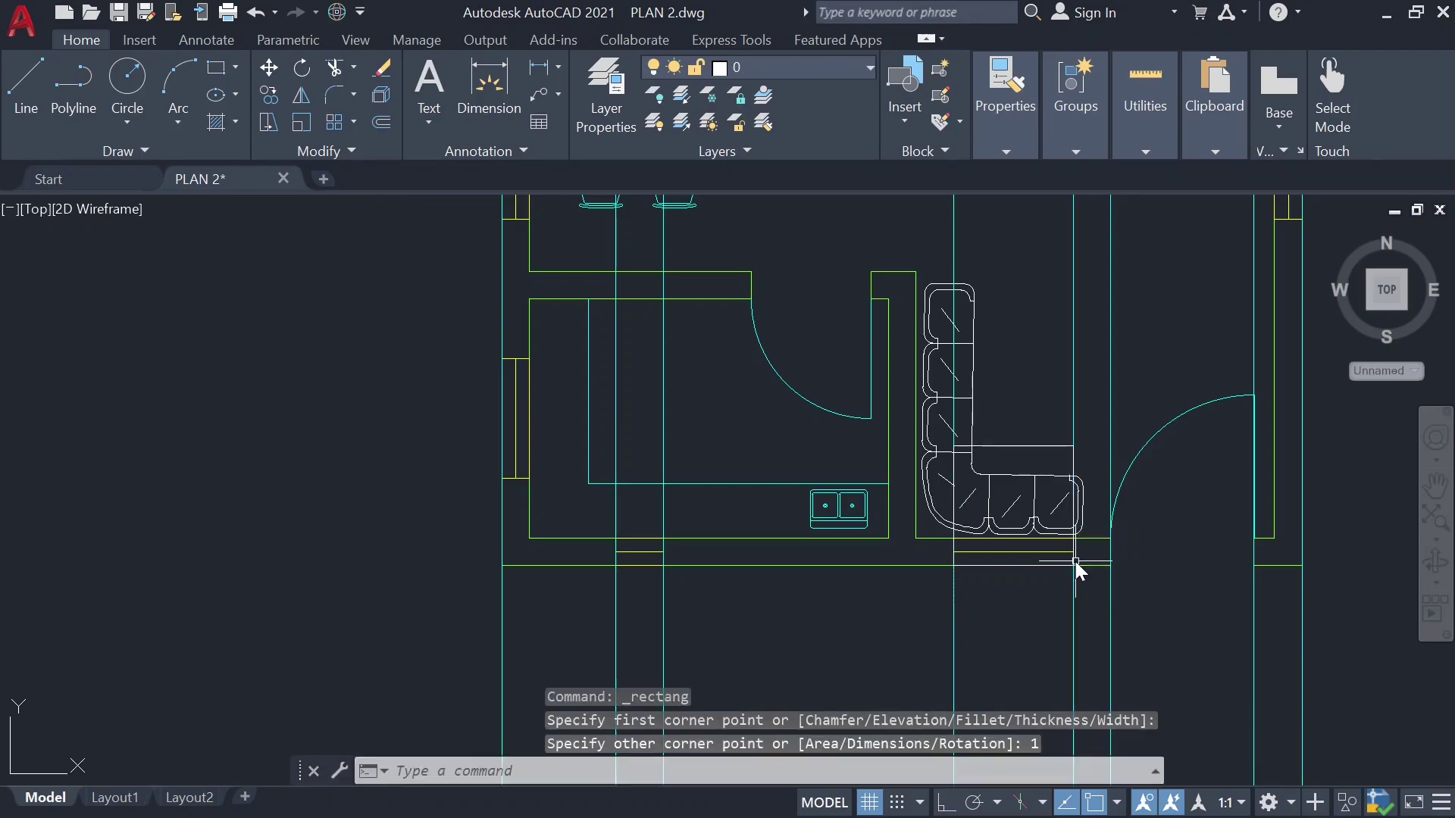
# Step: Move the square up into the elevation onto the plinth line, then select the plinth line
pyautogui.click(1029, 446)
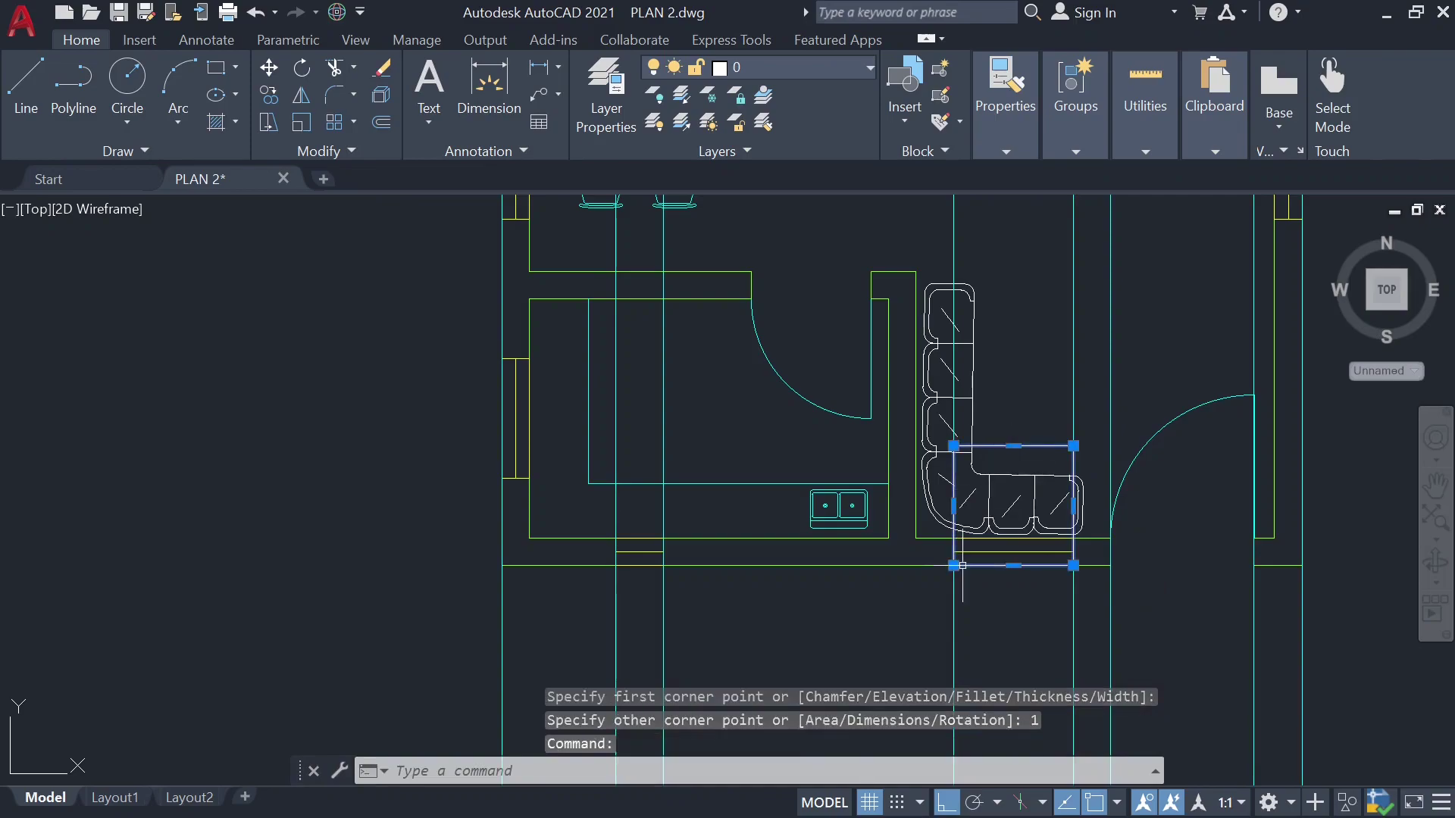
pyautogui.scroll(-2, 1051, 584)
pyautogui.write('move')
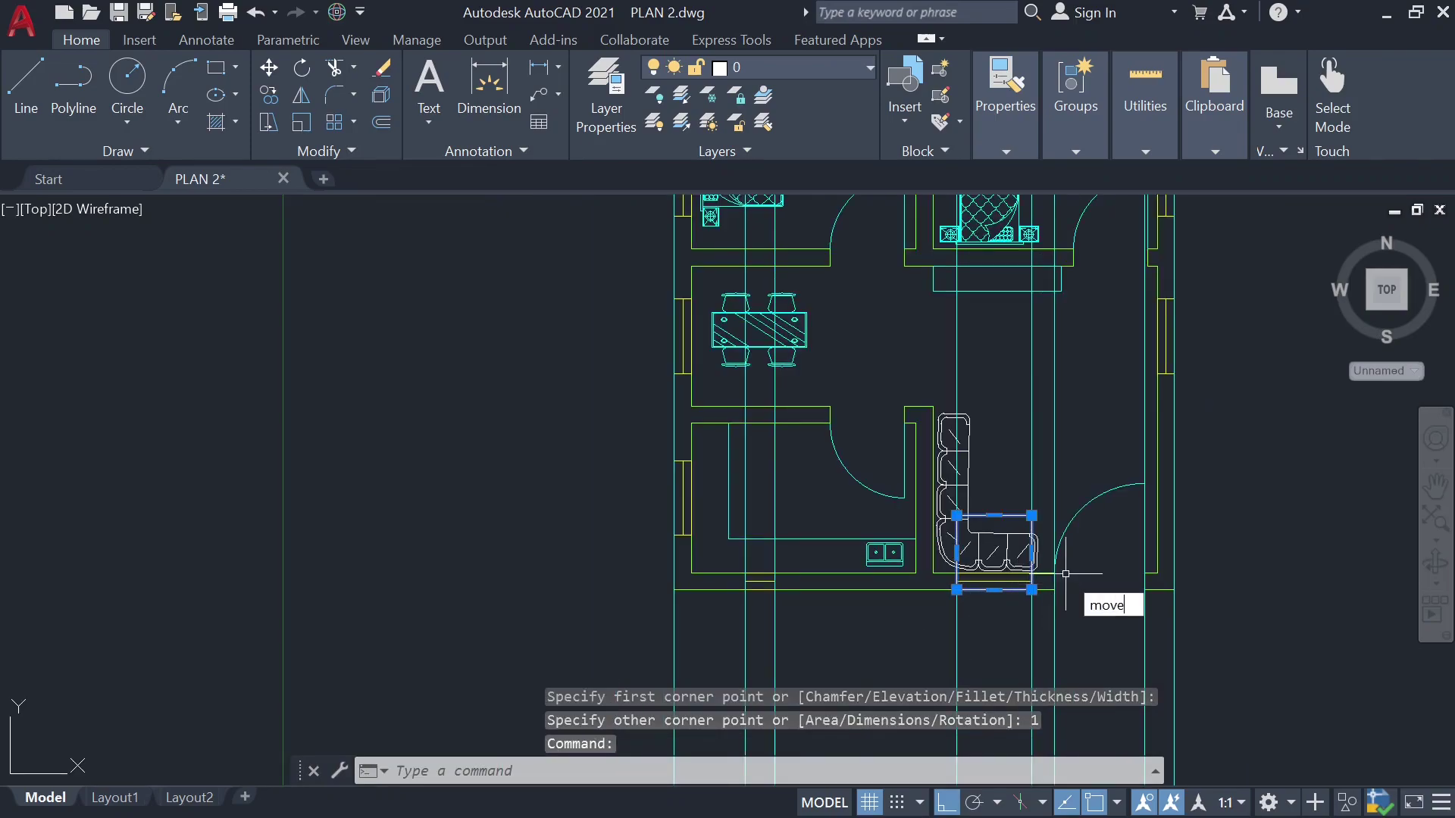
pyautogui.press('Return')
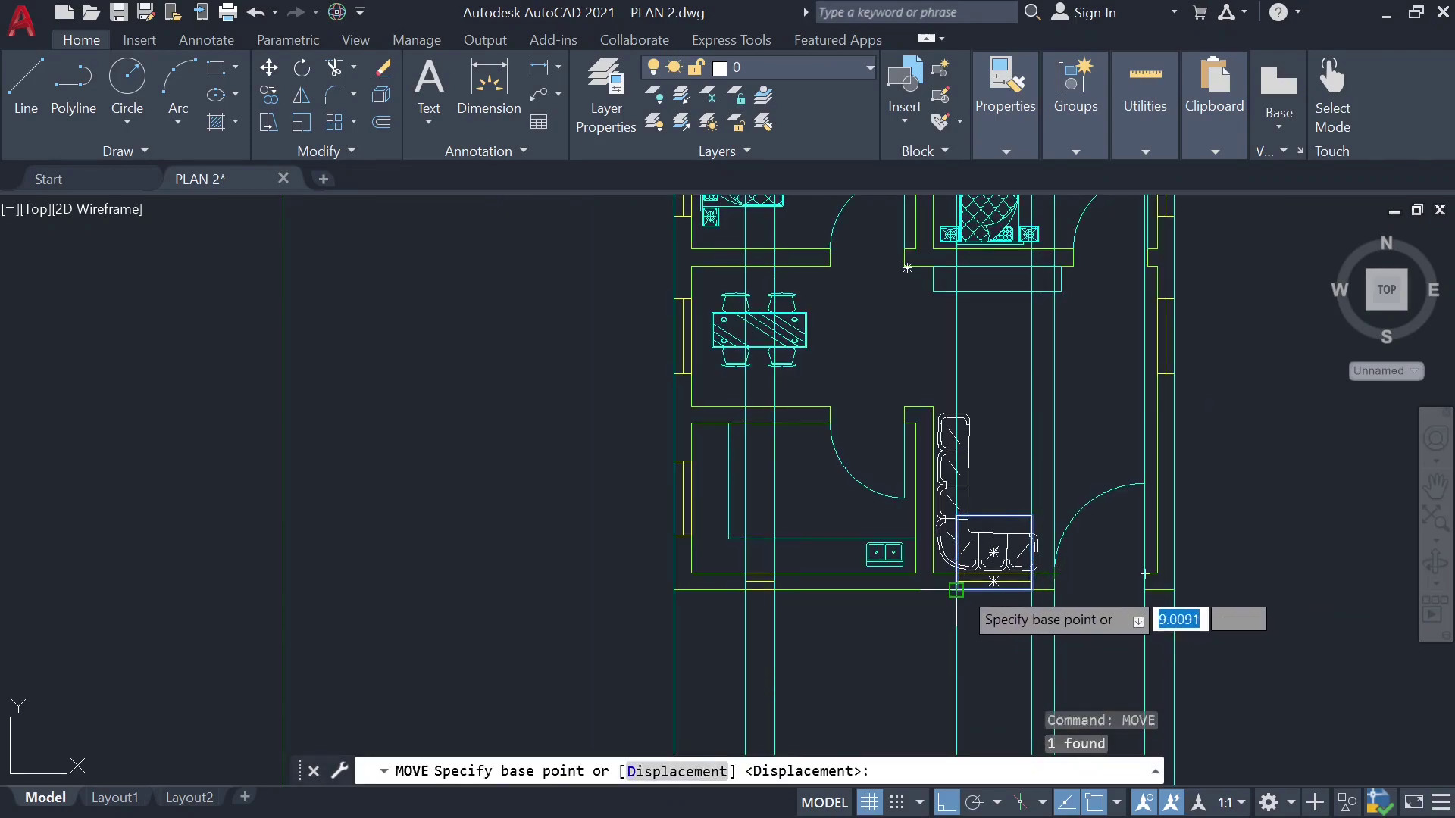
pyautogui.click(957, 589)
pyautogui.scroll(-3, 978, 615)
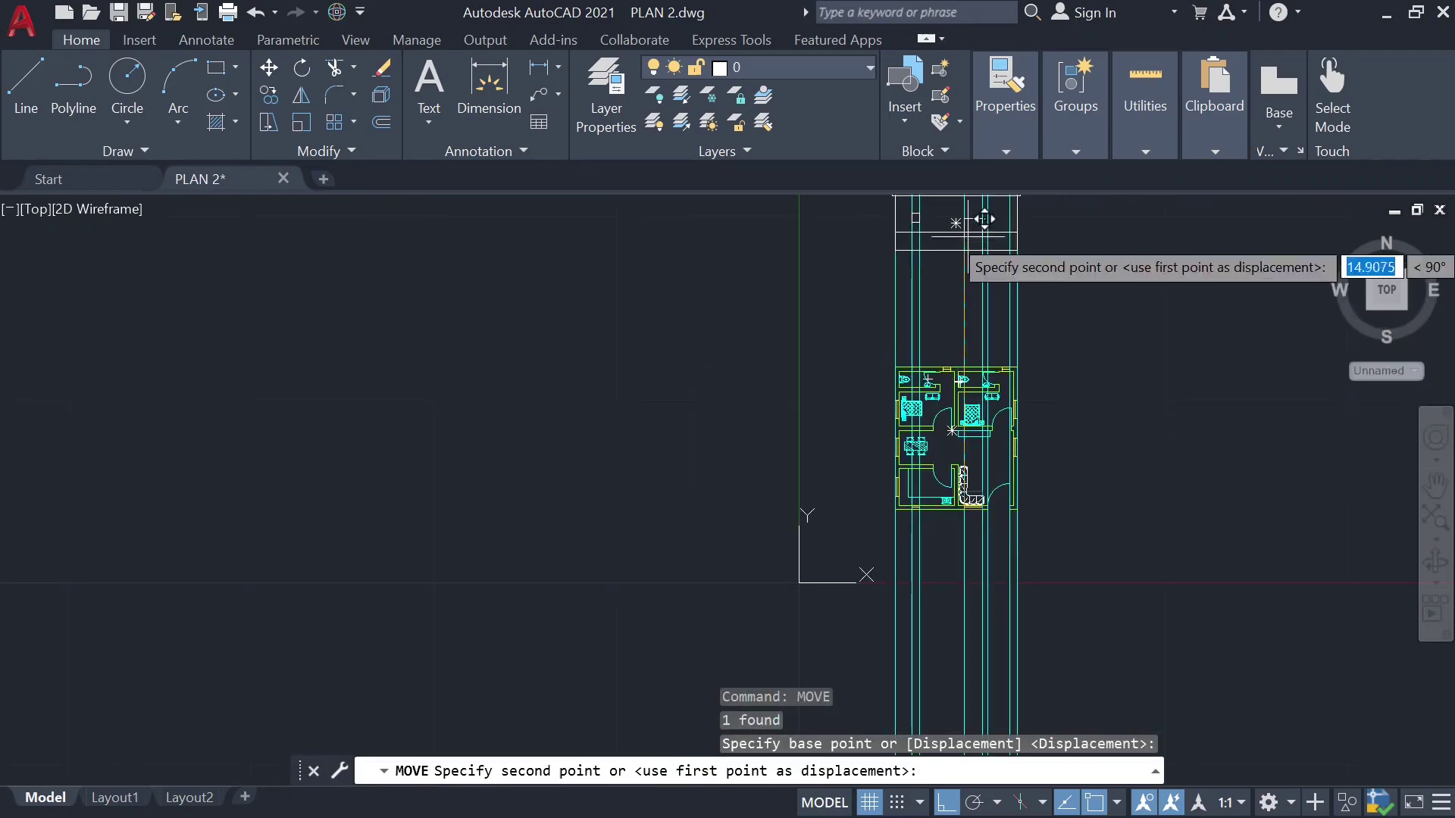
pyautogui.scroll(4, 983, 207)
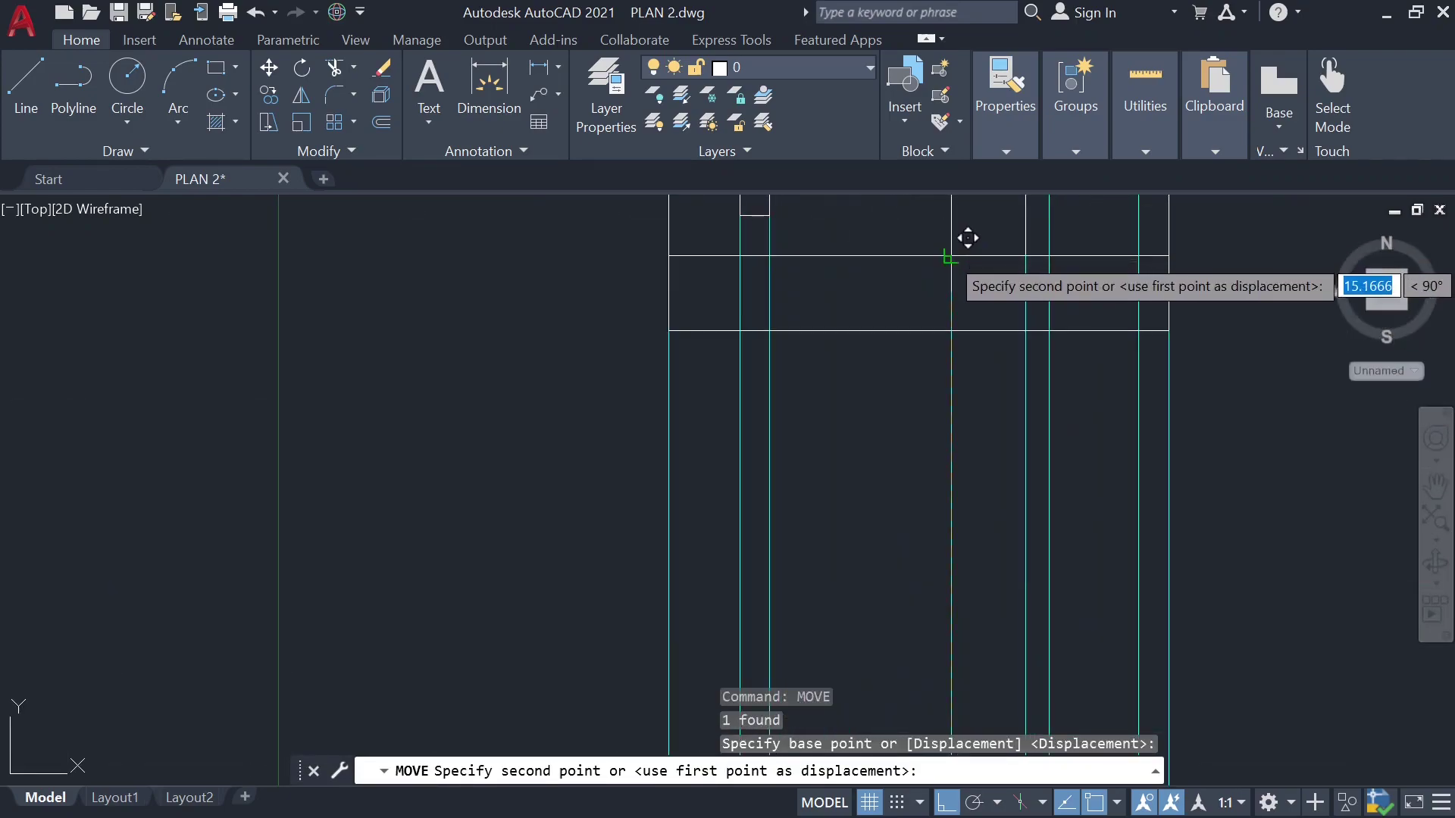
pyautogui.click(949, 263)
pyautogui.press('Escape')
pyautogui.scroll(-2, 942, 422)
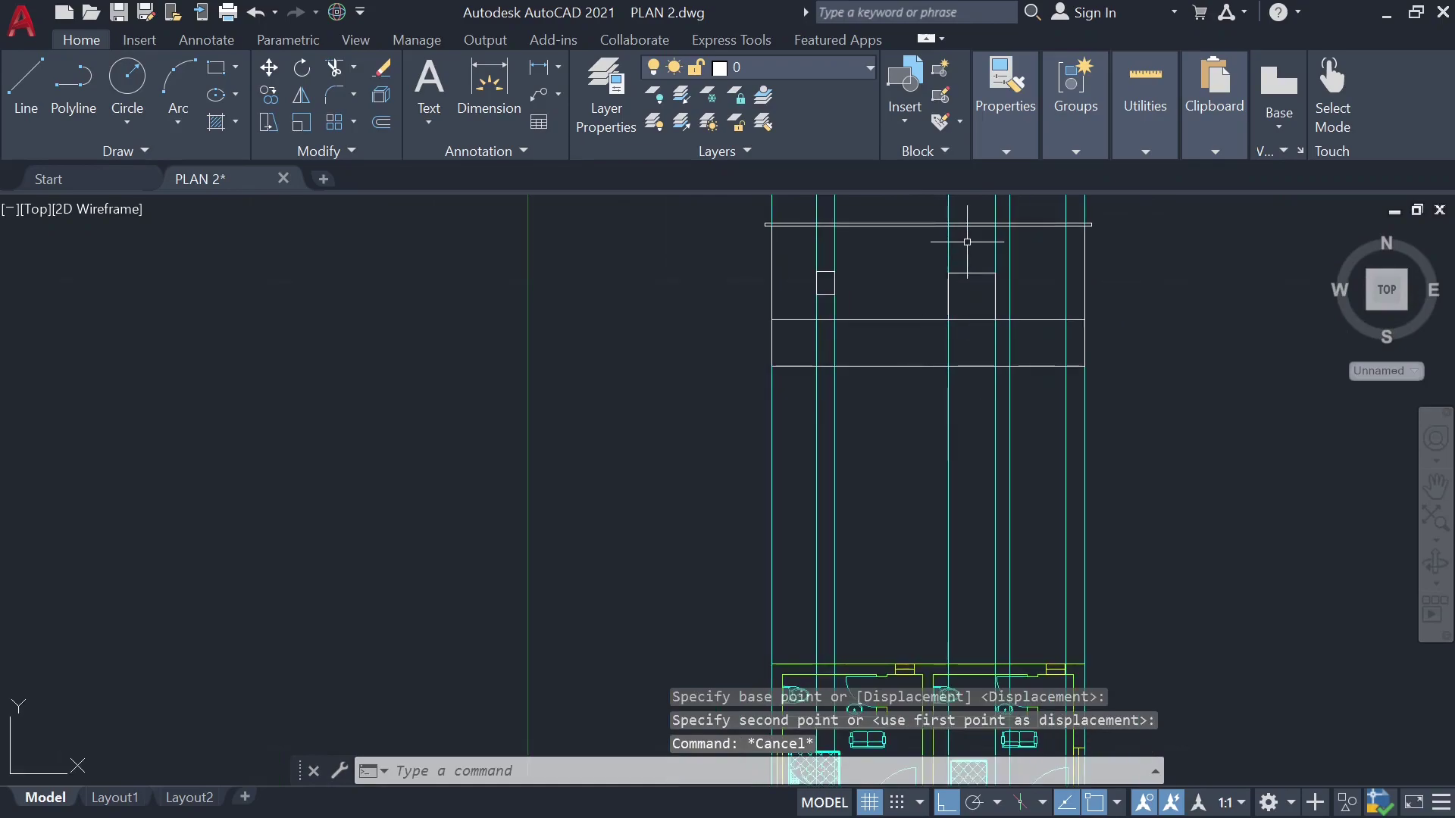
pyautogui.scroll(2, 967, 241)
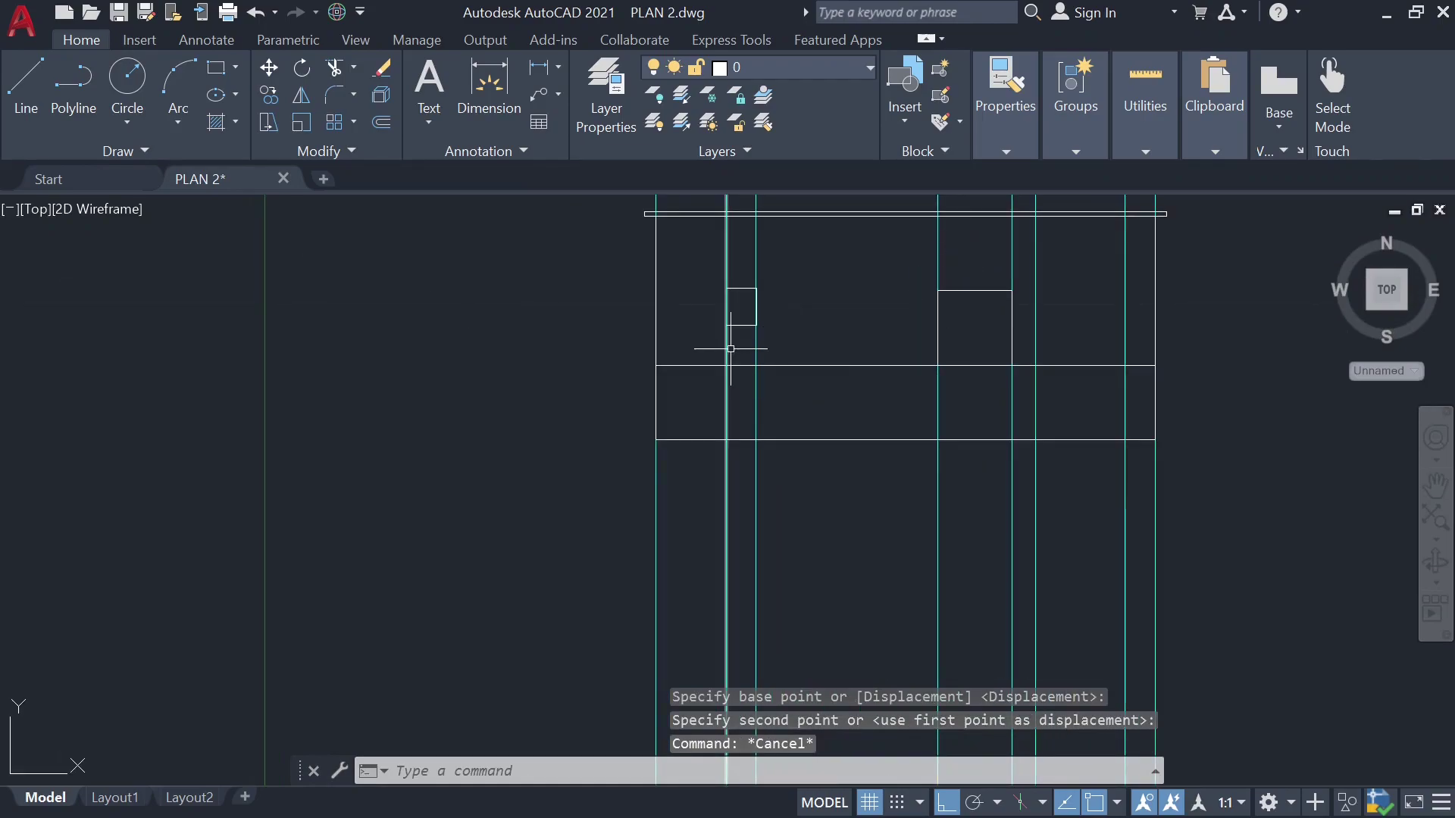
pyautogui.click(968, 365)
pyautogui.write('copy')
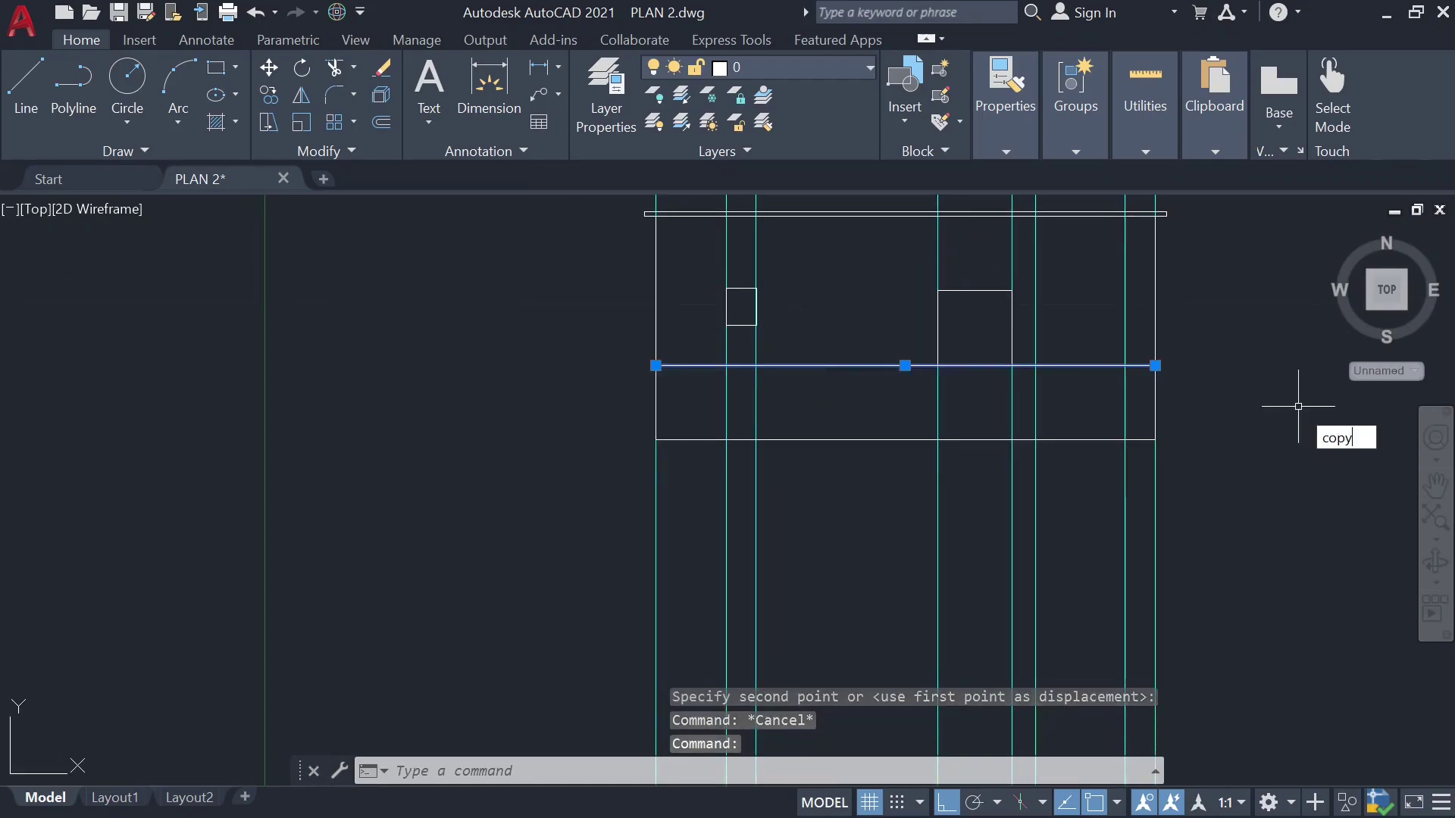
# Step: Copy the plinth line one unit higher
pyautogui.press('Return')
pyautogui.click(1012, 365)
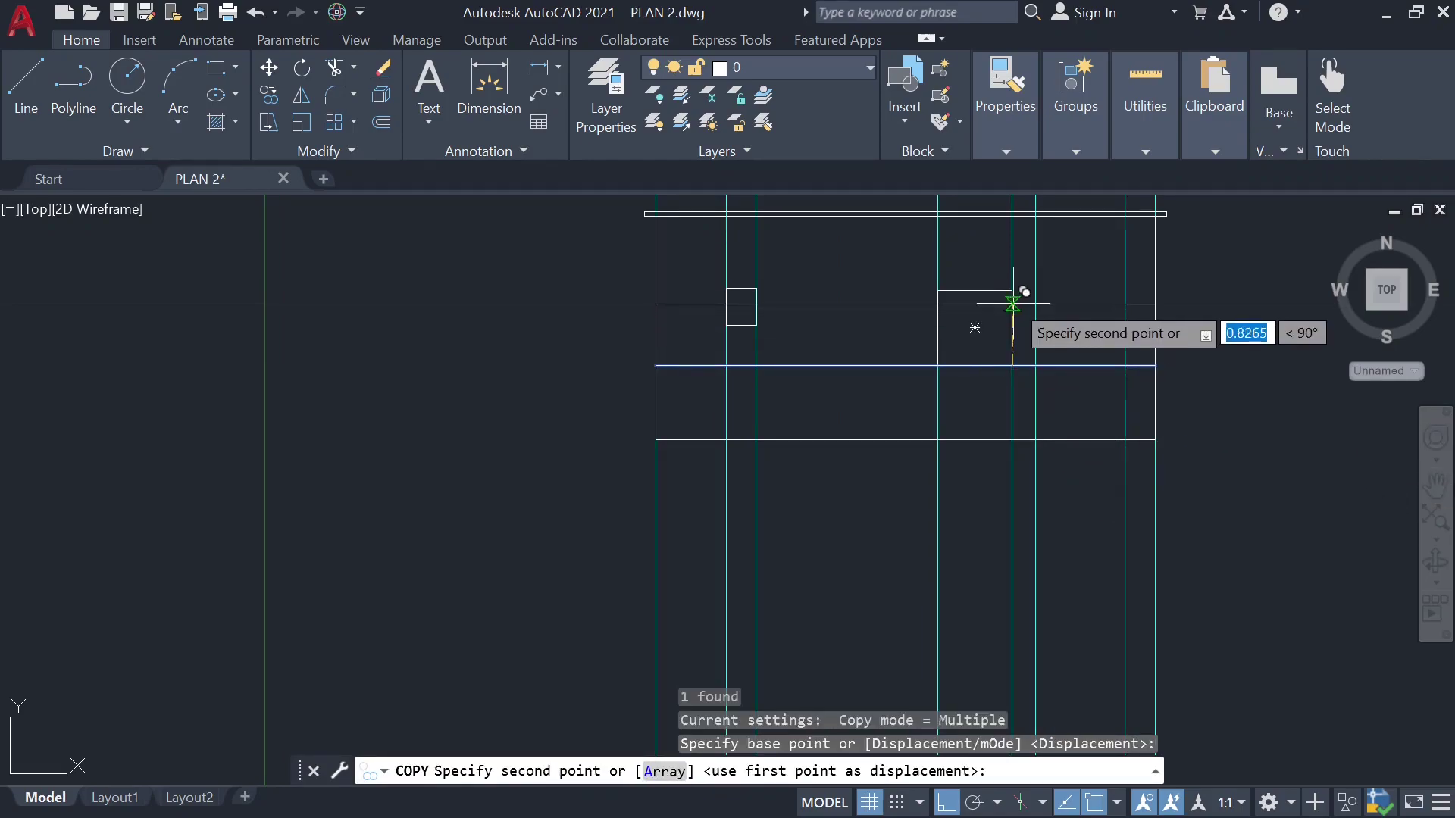
pyautogui.write('1')
pyautogui.press('Return')
pyautogui.press('Escape')
# Step: Select the small window rectangle below the slab
pyautogui.click(740, 289)
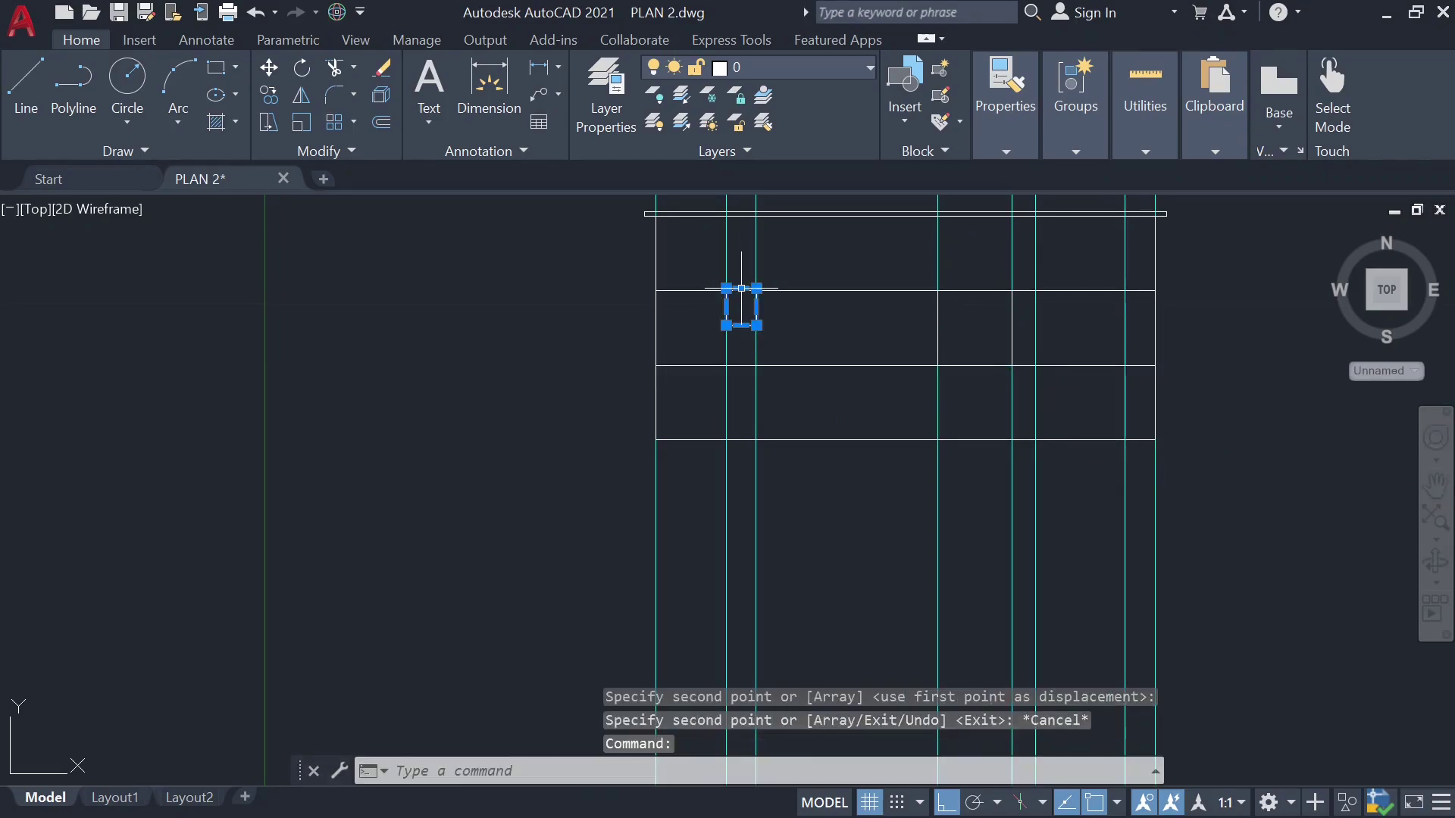
pyautogui.press('Escape')
pyautogui.scroll(5, 741, 288)
pyautogui.click(953, 268)
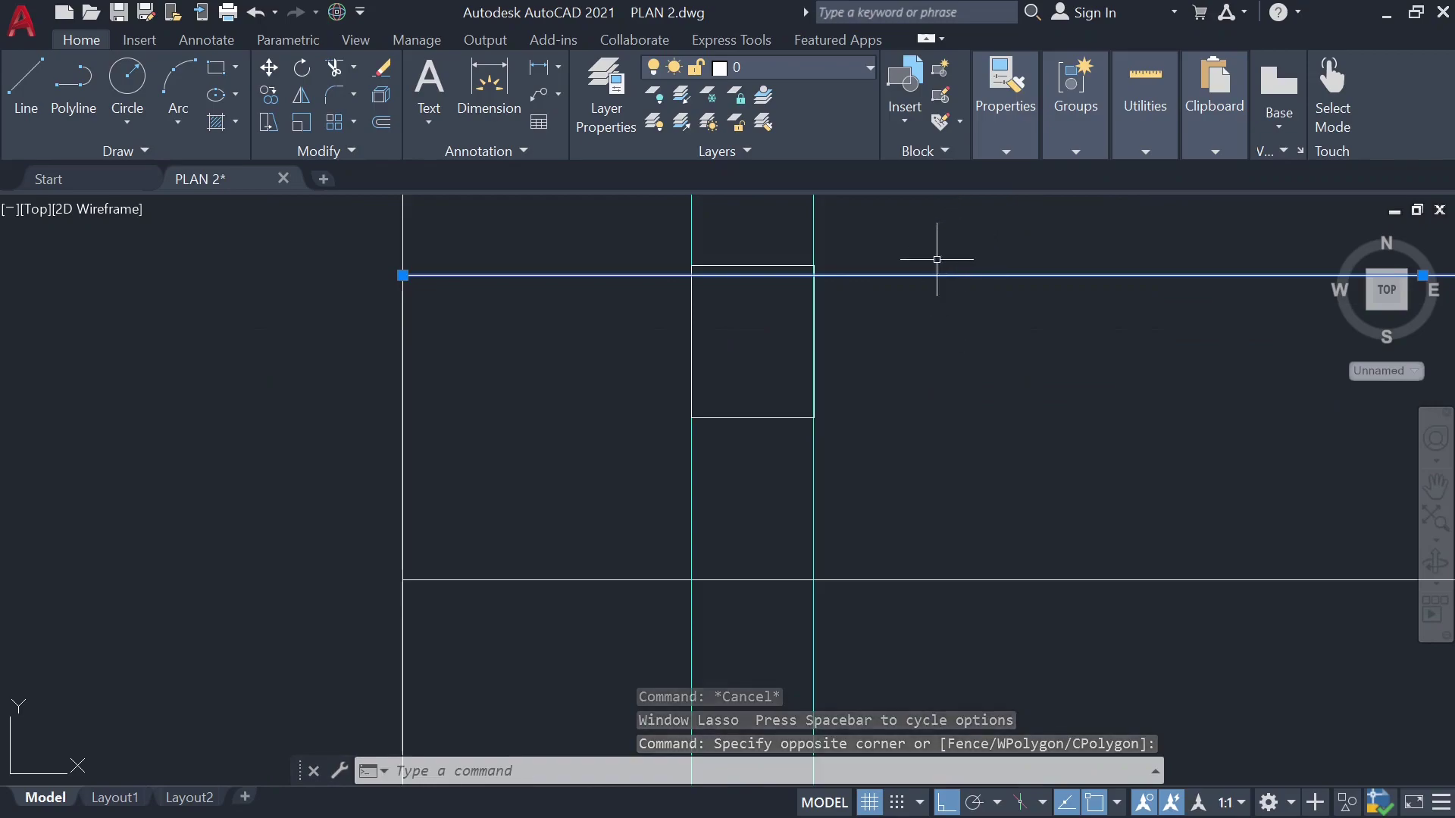
pyautogui.press('Escape')
pyautogui.click(794, 265)
pyautogui.moveTo(813, 266)
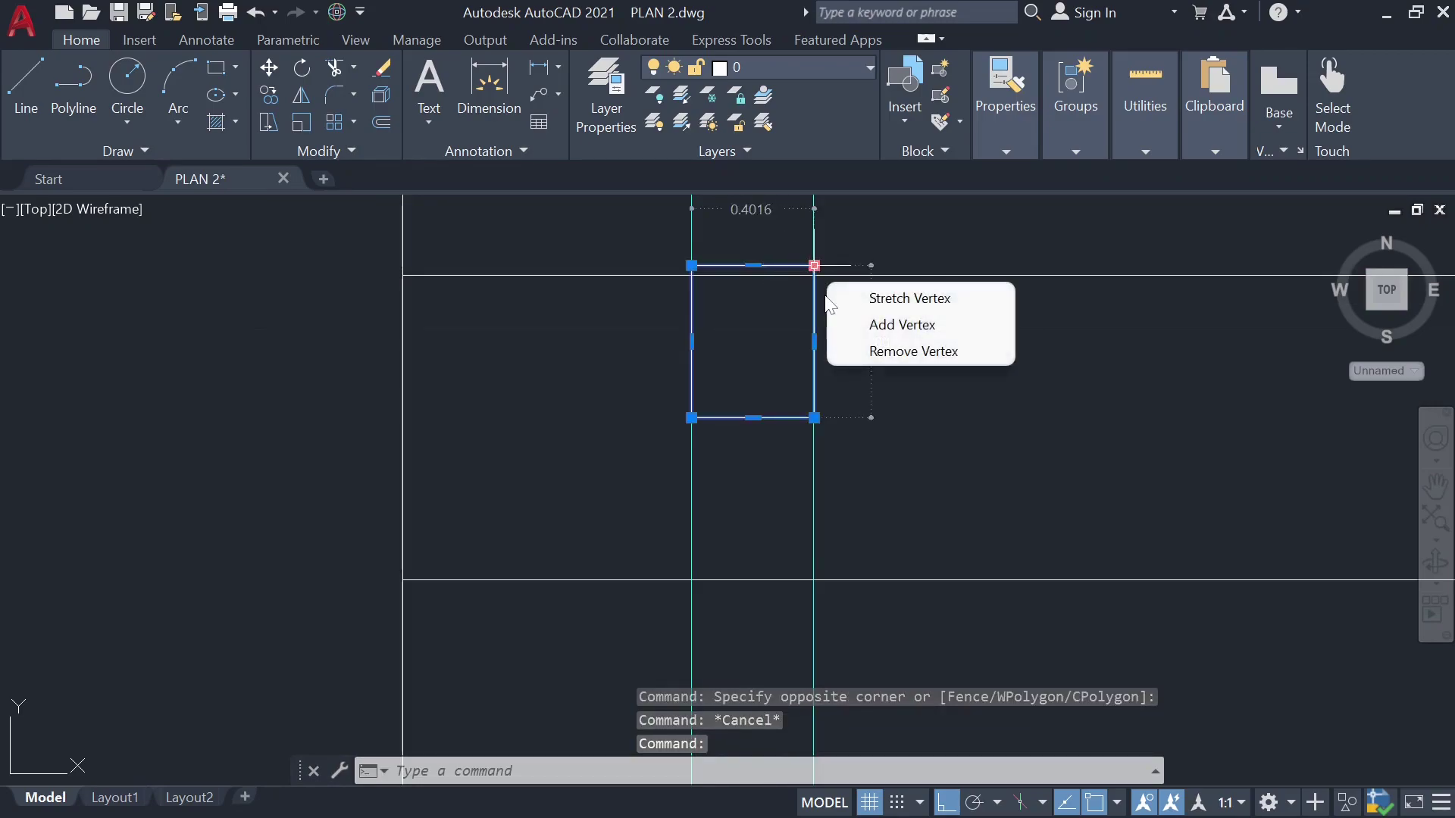
pyautogui.press('Escape')
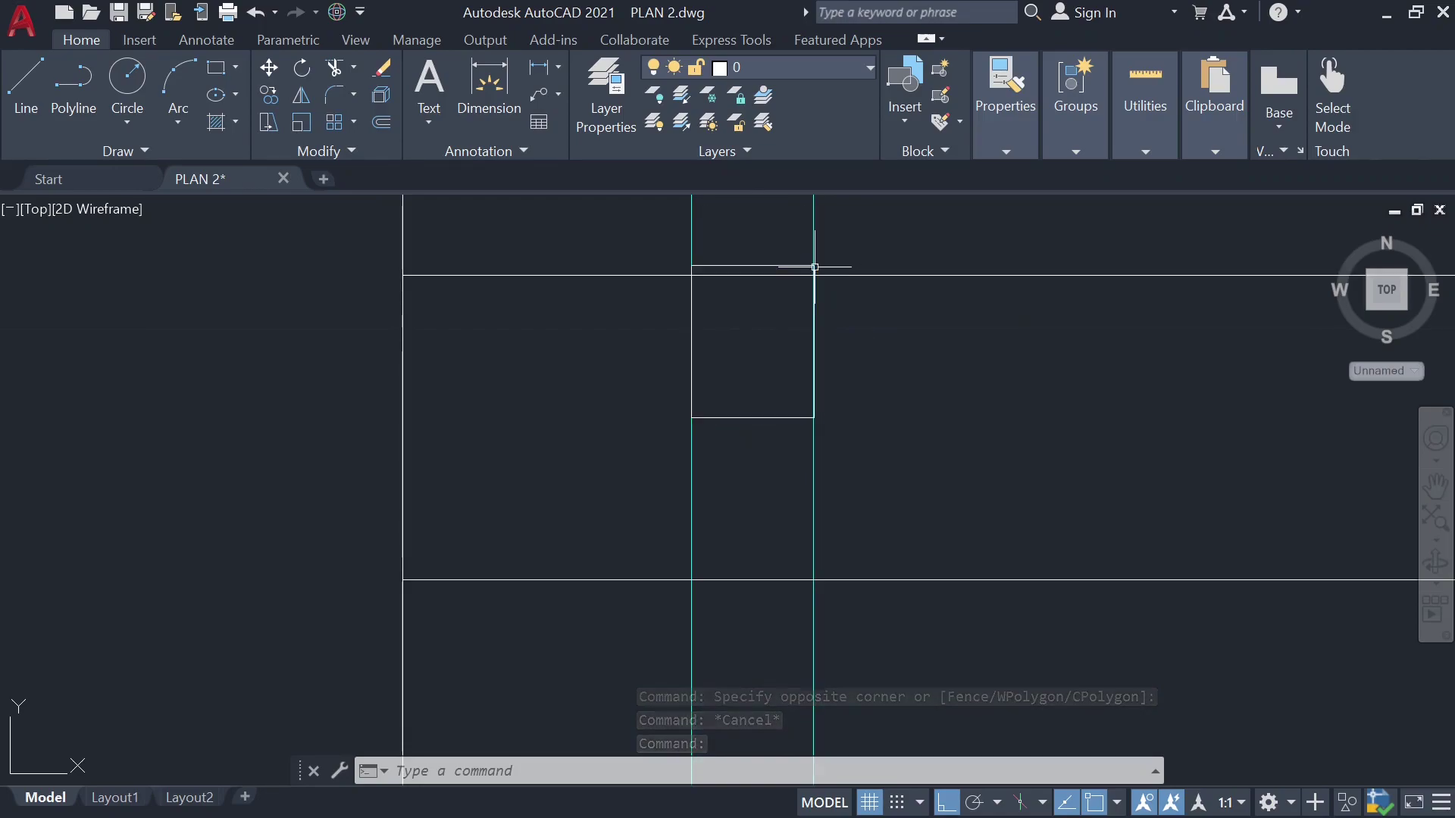
pyautogui.click(819, 269)
pyautogui.write('cop')
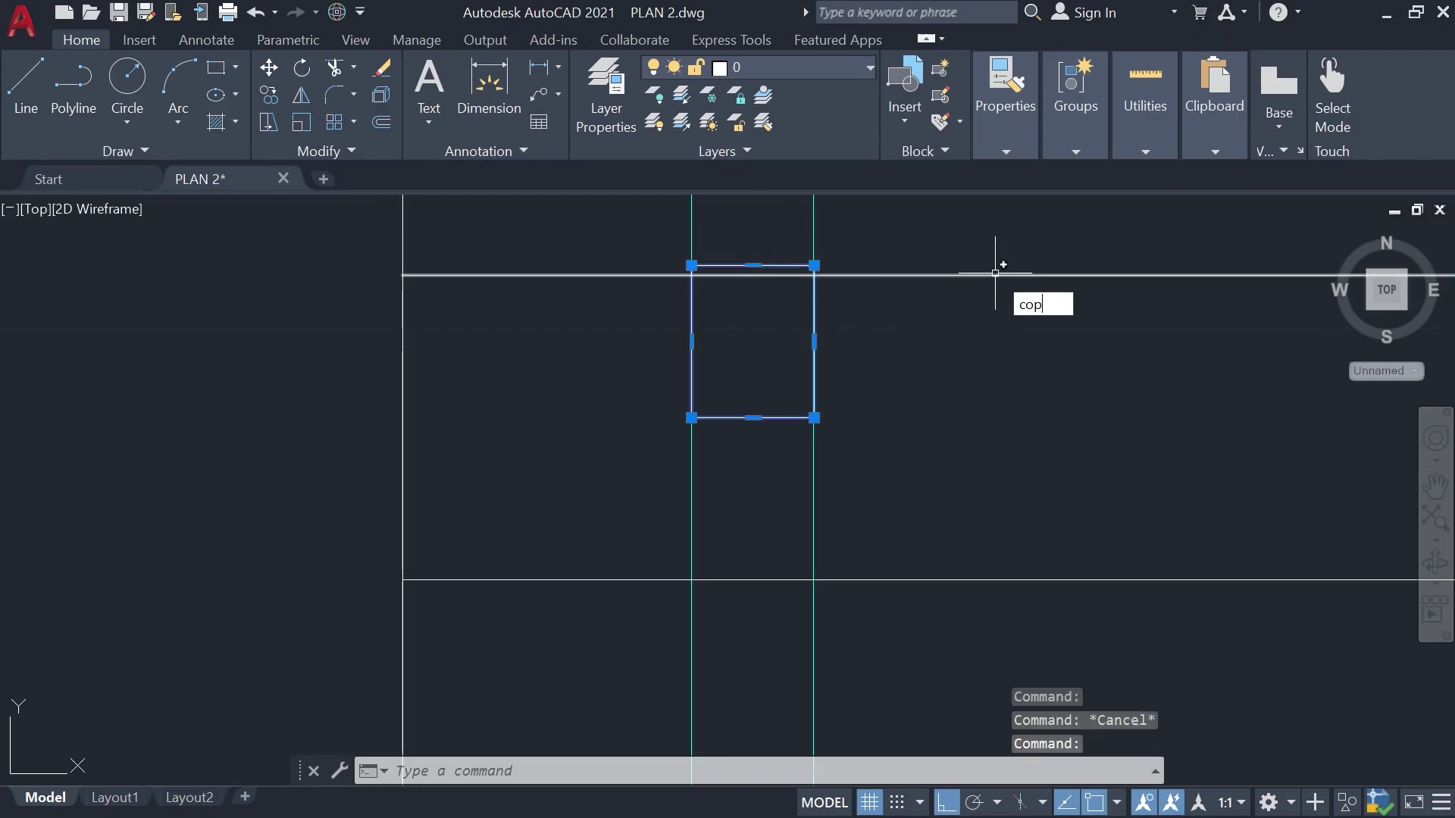
# Step: Make a trial copy of the small window rectangle, then delete the copy
pyautogui.write('y')
pyautogui.press('Return')
pyautogui.click(814, 266)
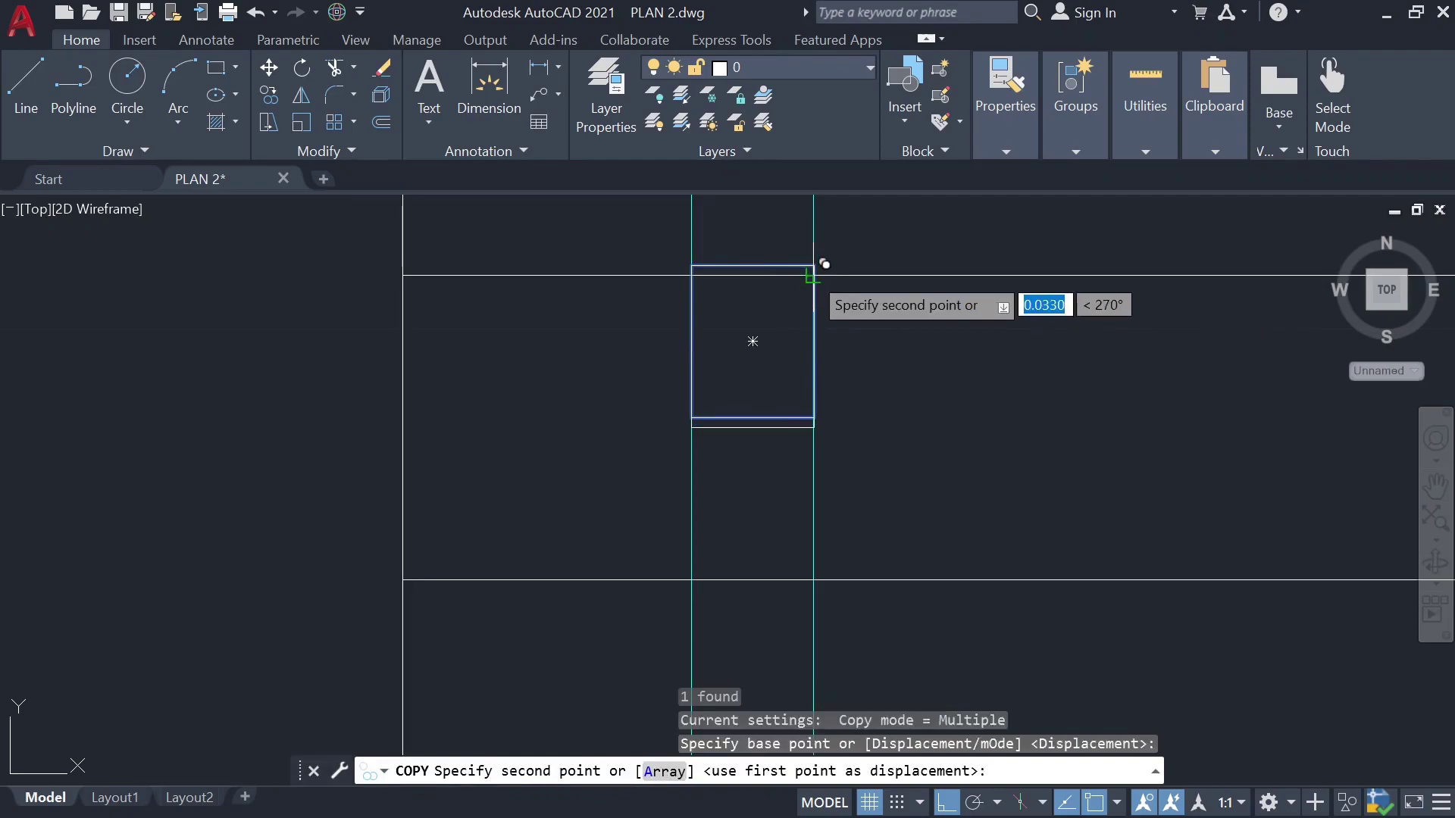
pyautogui.press('Escape')
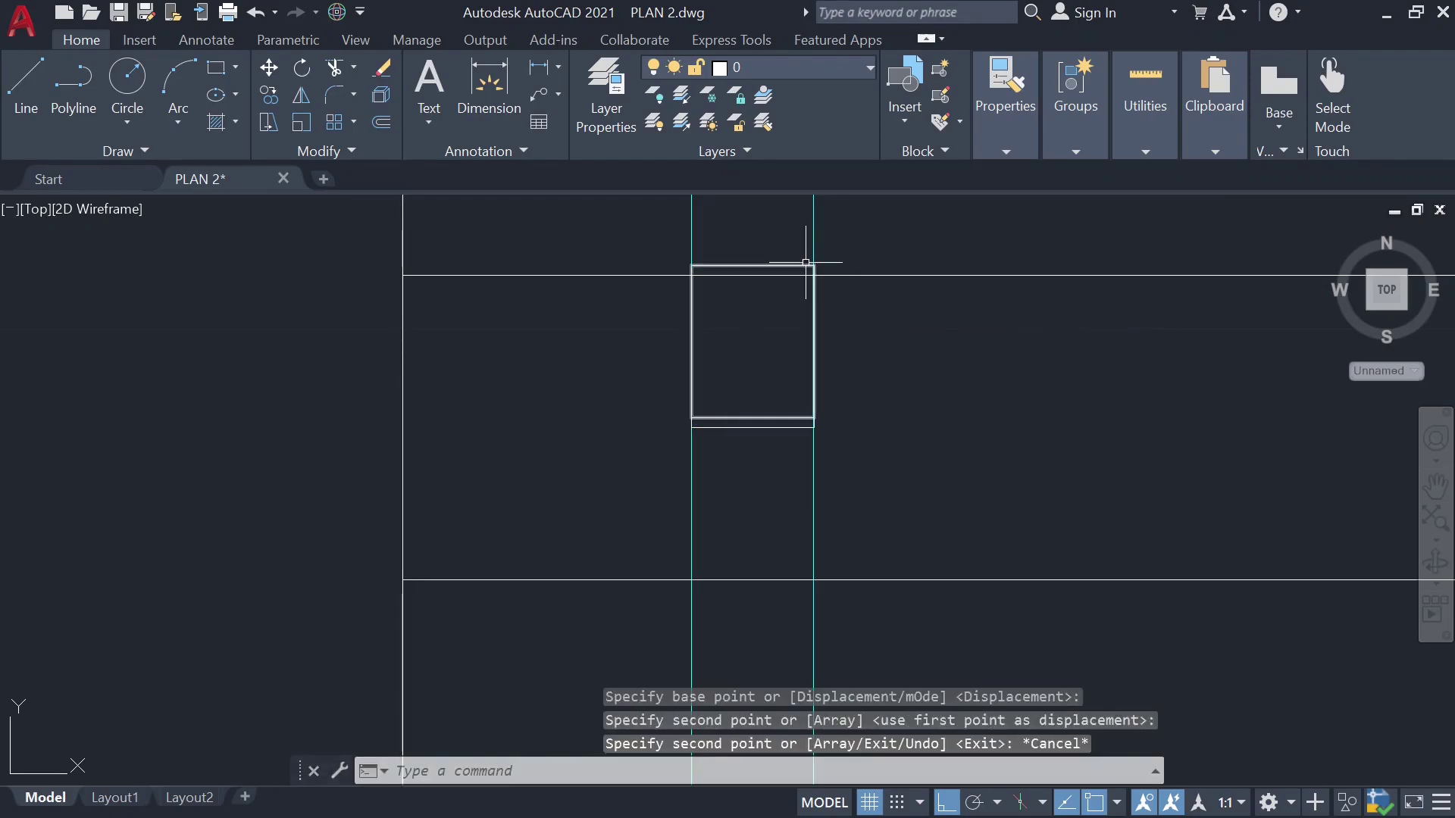
pyautogui.click(805, 265)
pyautogui.press('Delete')
# Step: Erase the two middle horizontal construction lines crossing the elevation
pyautogui.scroll(-1, 598, 333)
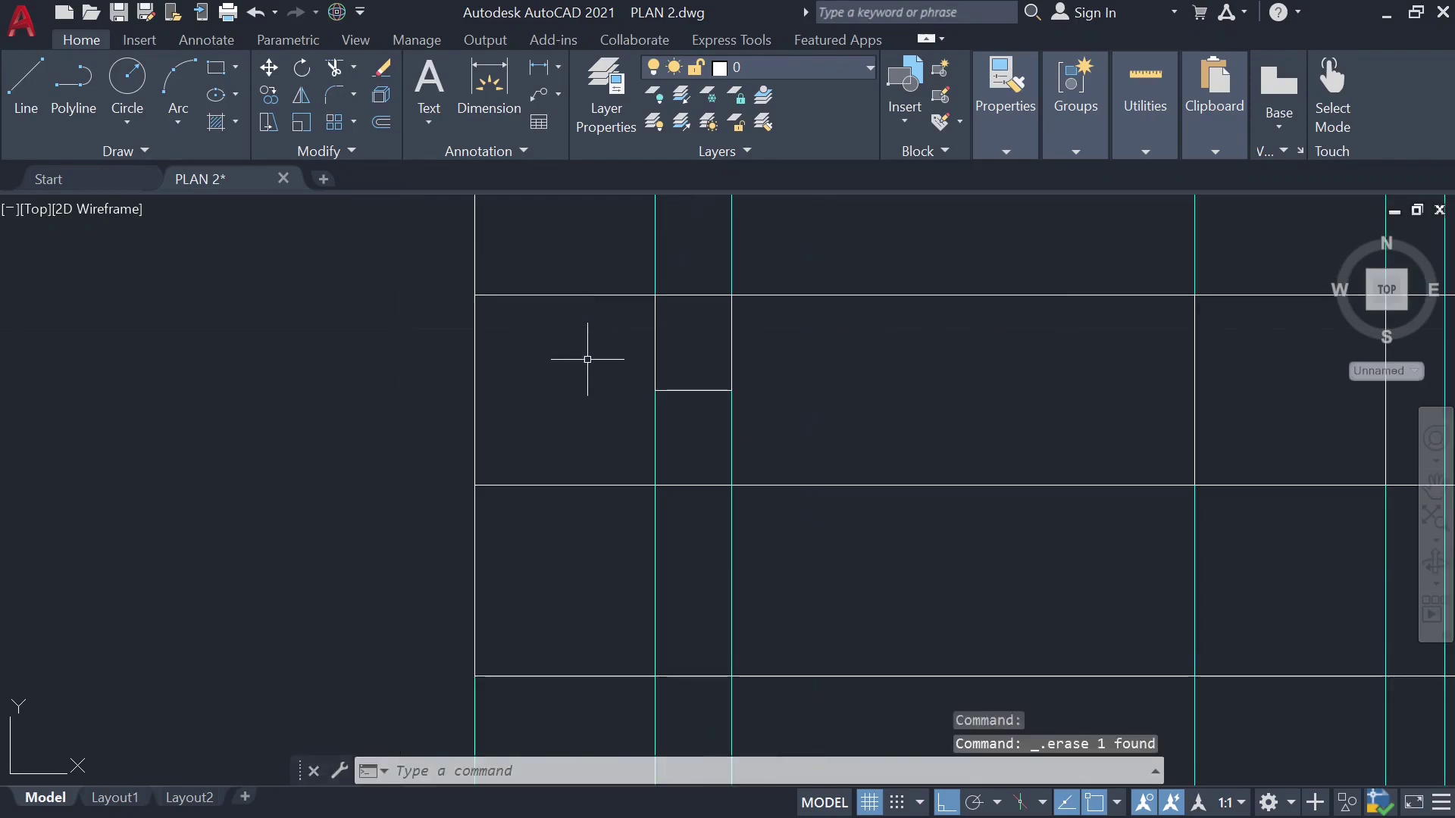
pyautogui.scroll(-2, 584, 416)
pyautogui.moveTo(743, 459); pyautogui.dragTo(740, 326)
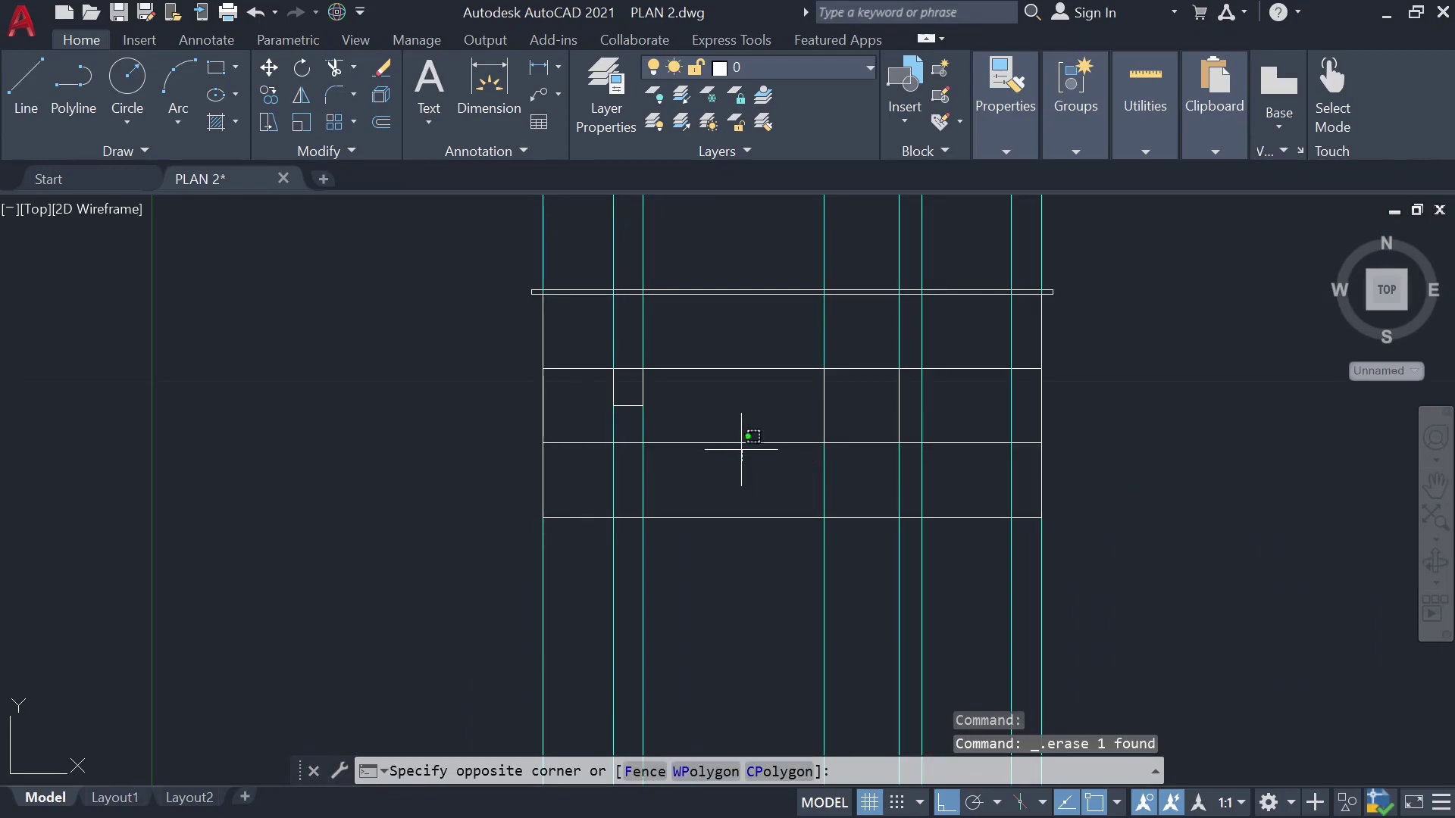
pyautogui.press('Delete')
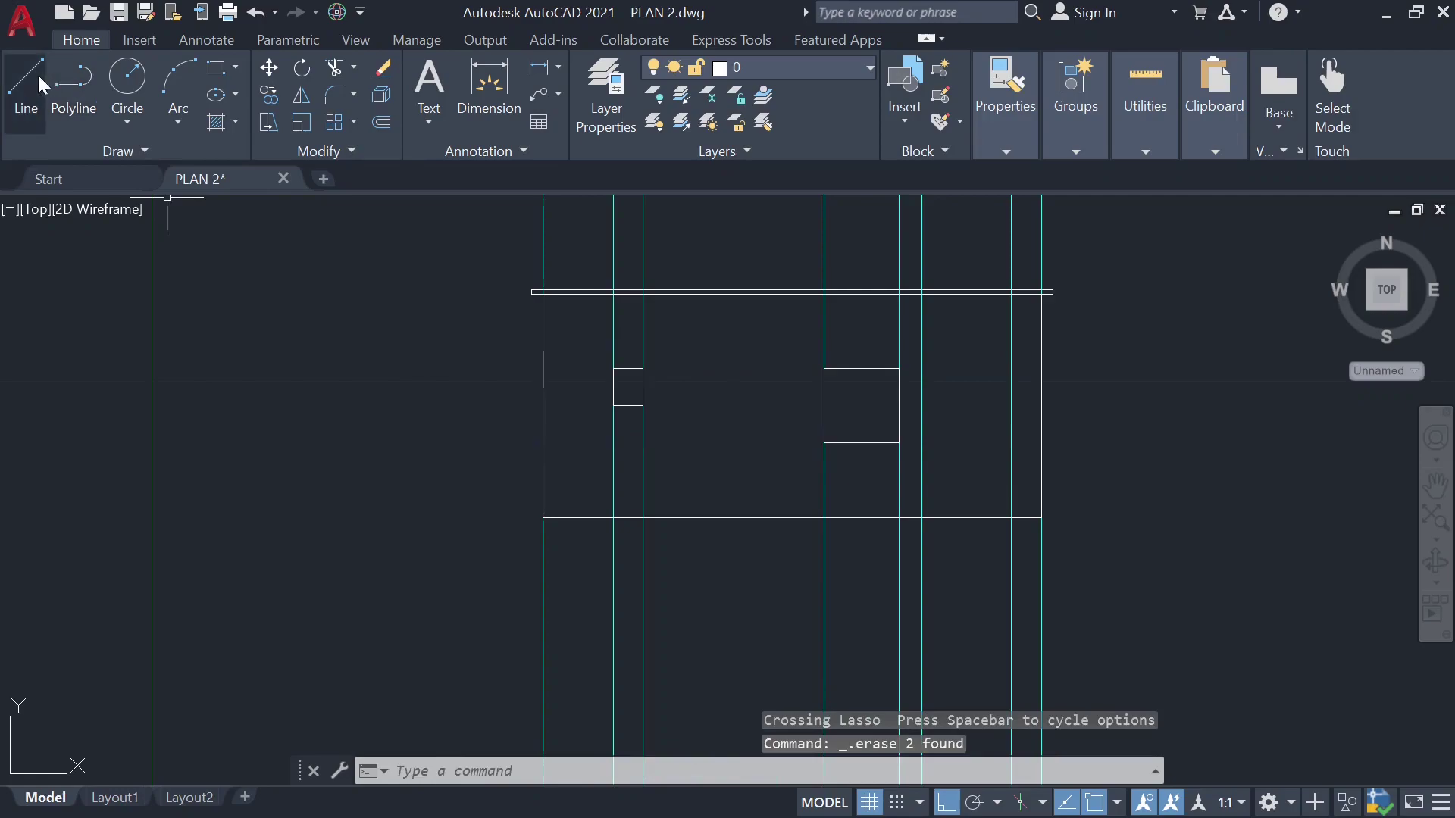
# Step: Set up an offset with a 0.01 distance
pyautogui.click(859, 369)
pyautogui.scroll(4, 859, 366)
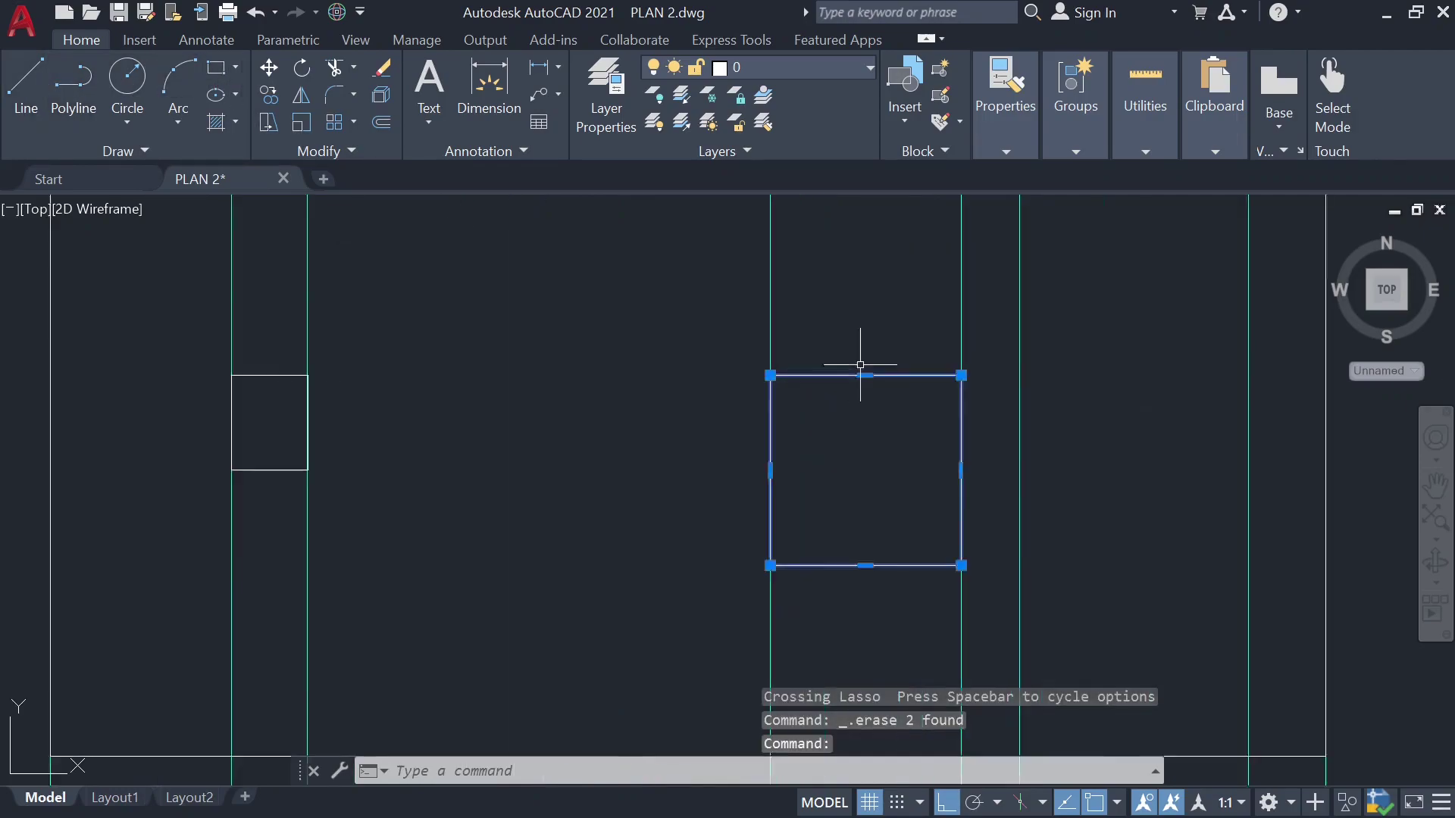
pyautogui.scroll(2, 844, 334)
pyautogui.scroll(-2, 845, 343)
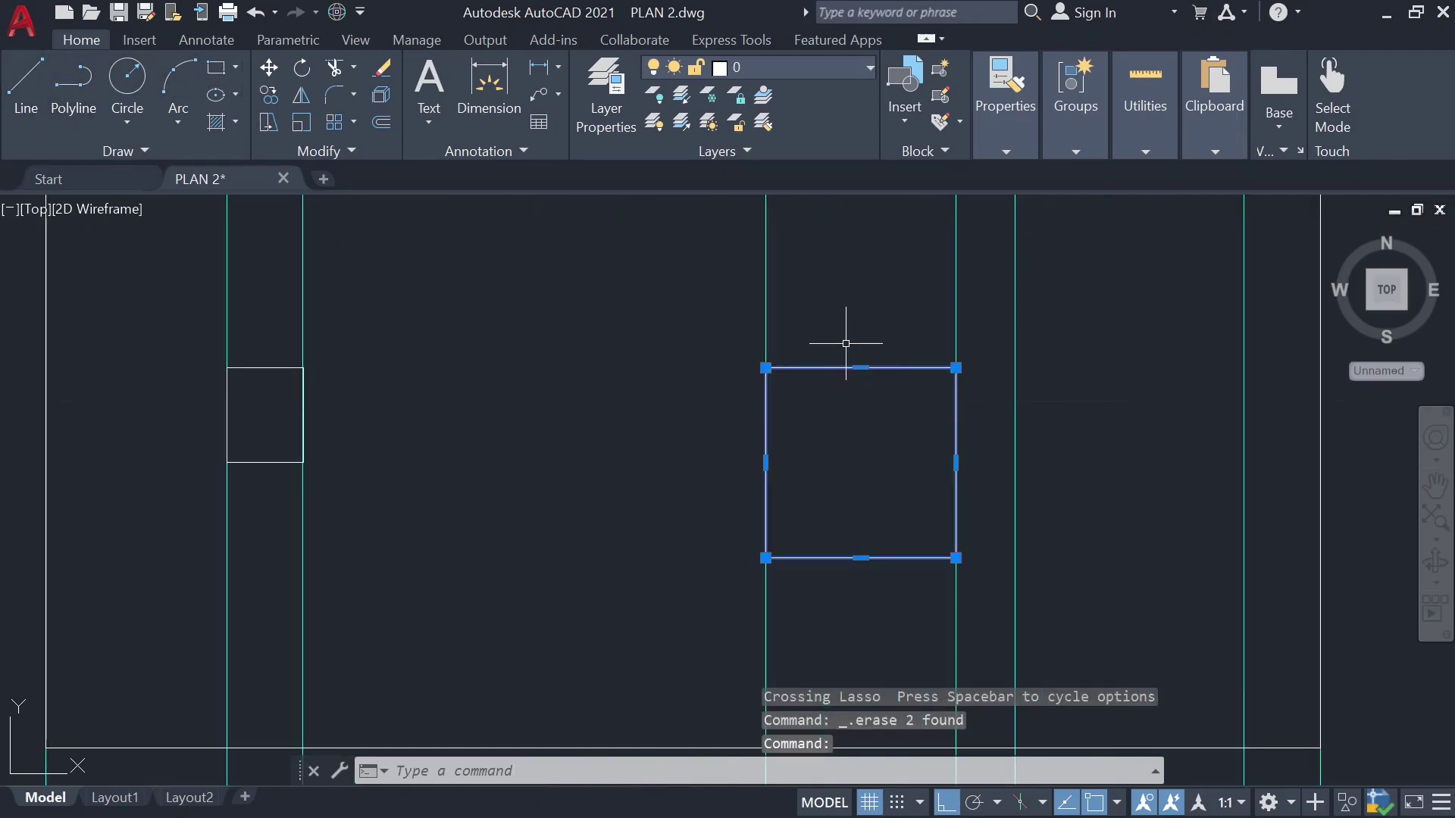
pyautogui.write('offs')
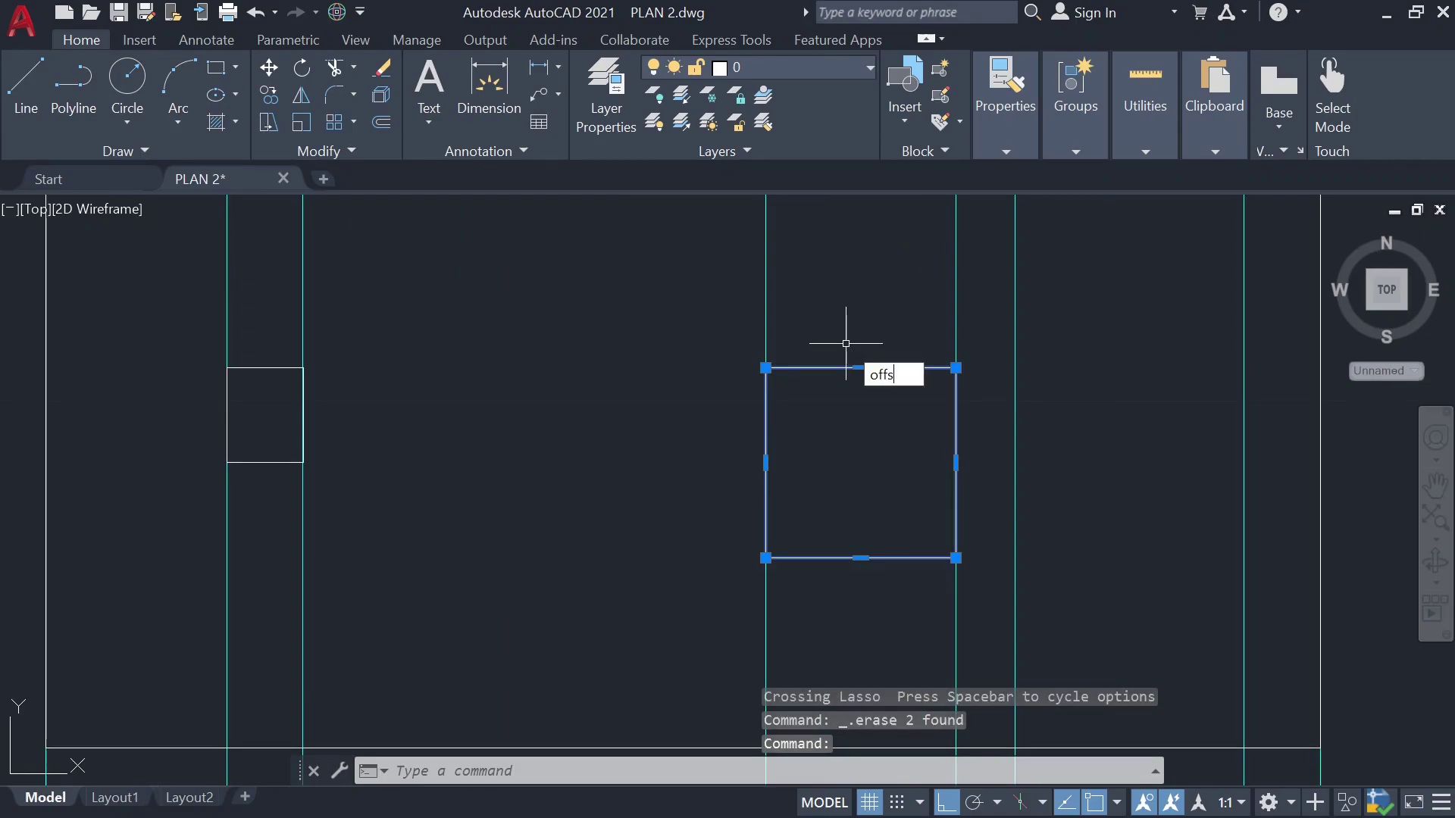
pyautogui.write('e')
pyautogui.press('Return')
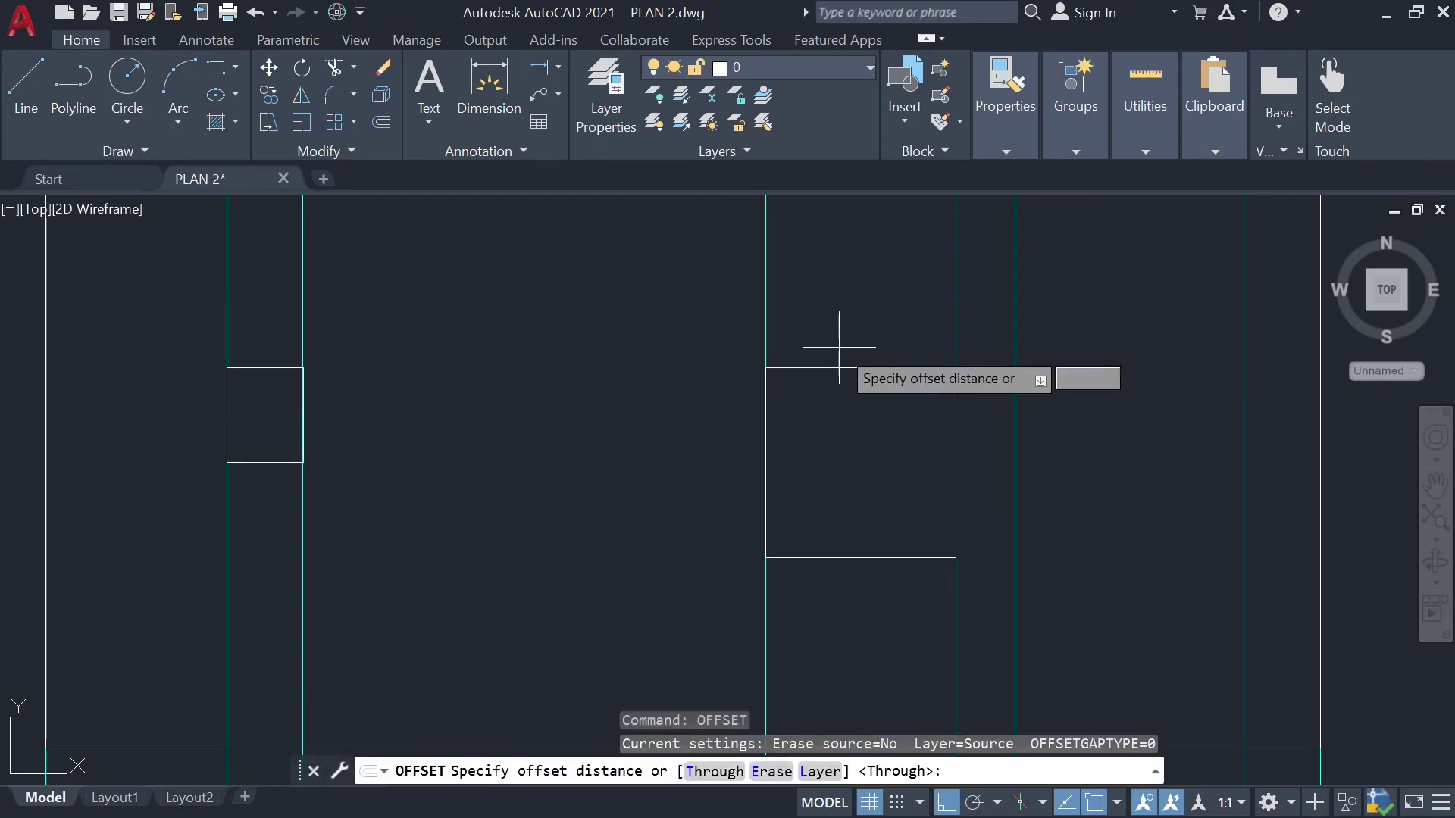
pyautogui.click(765, 368)
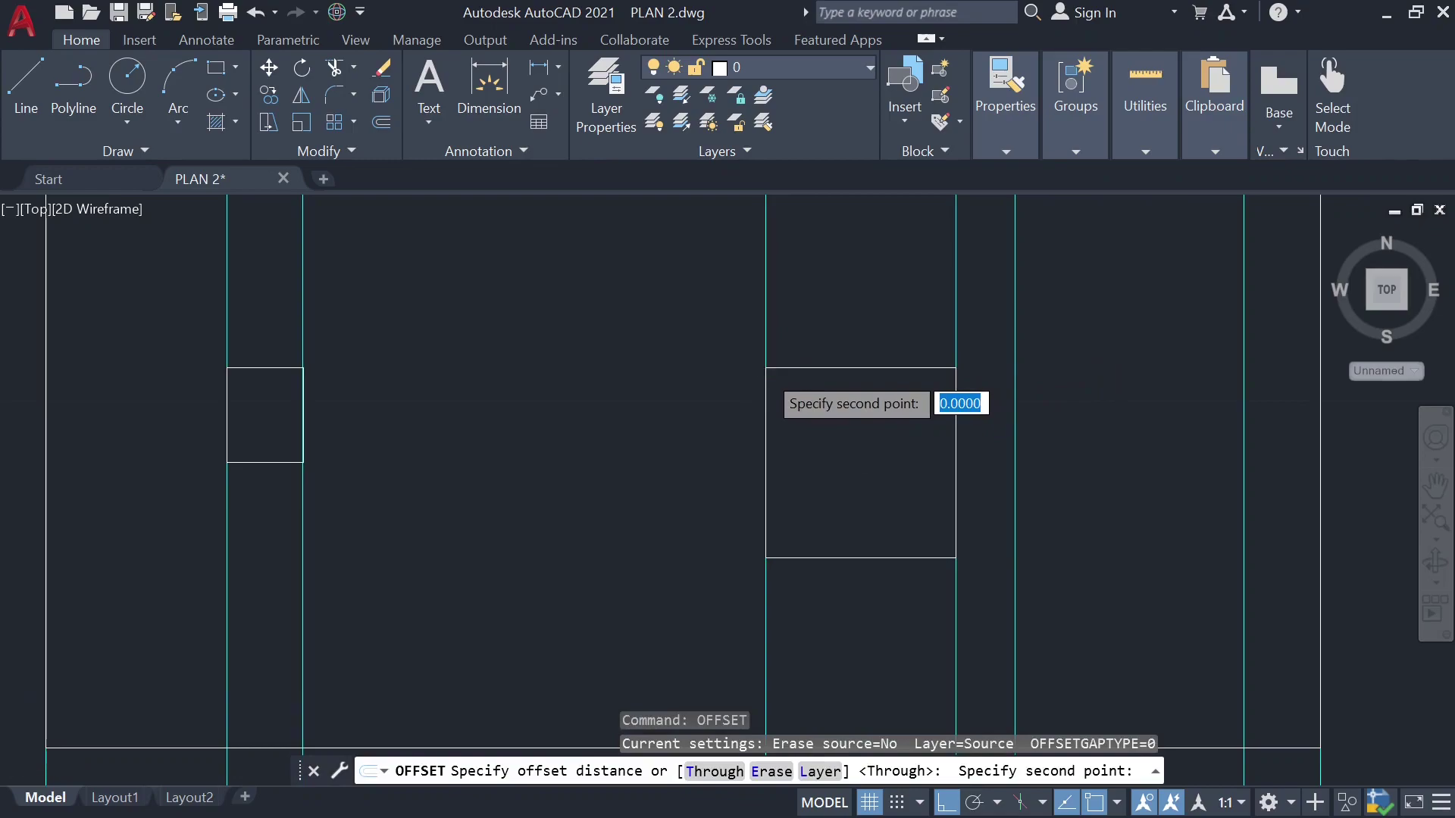
pyautogui.scroll(5, 764, 360)
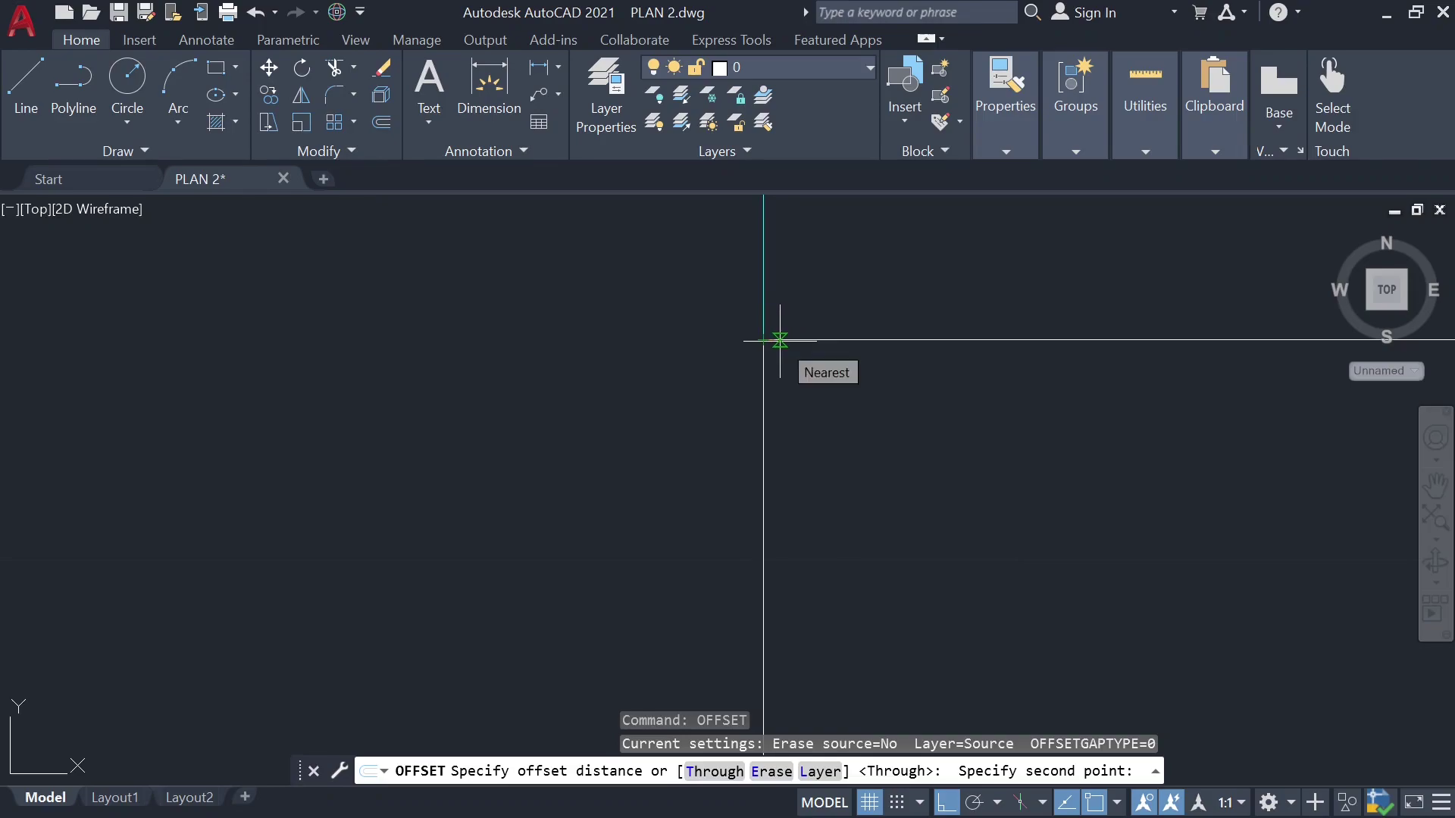
pyautogui.write('0.01')
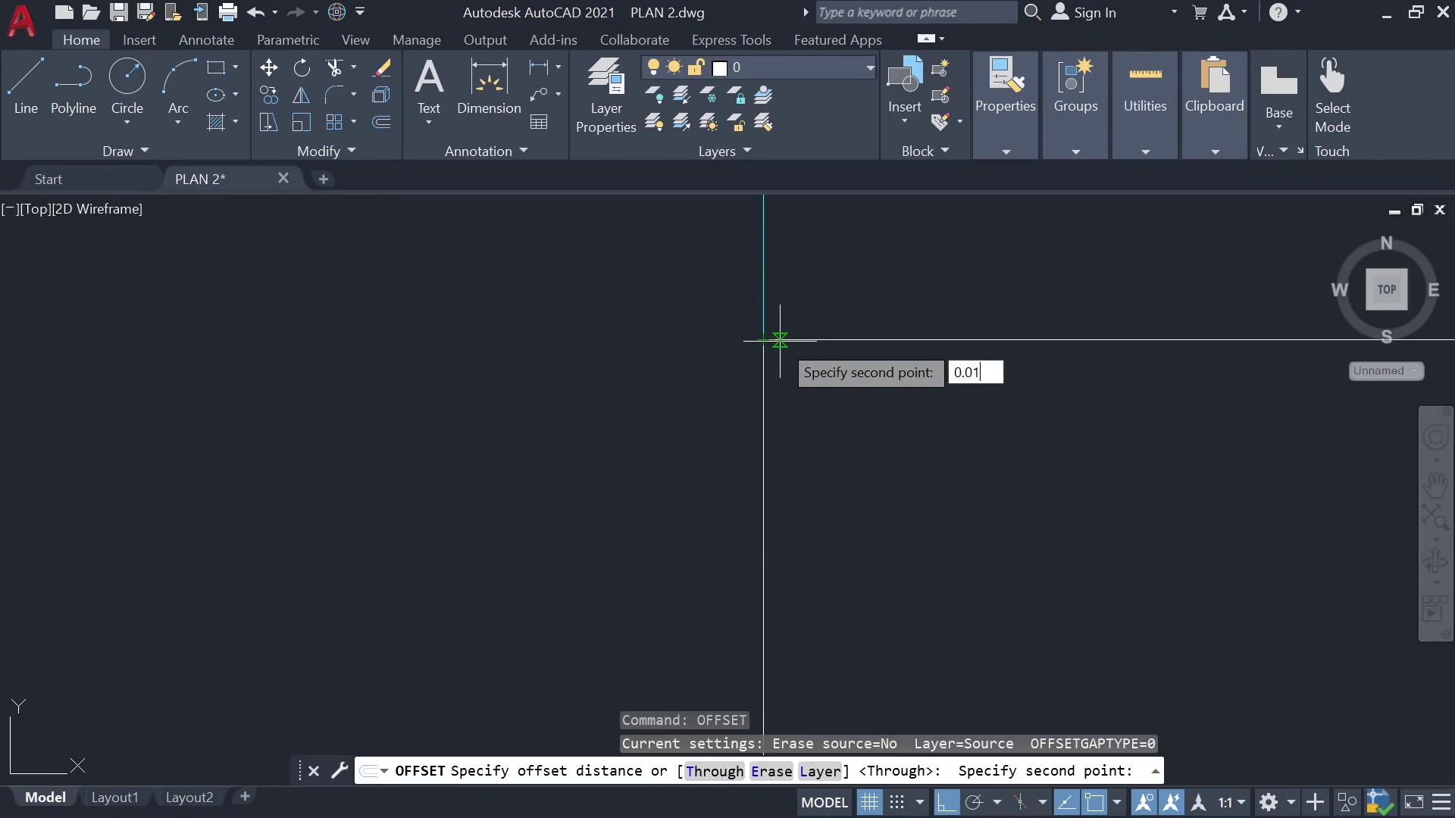
pyautogui.press('Return')
# Step: Offset the small window rectangle as a frame, then erase the four vertical lines crossing the windows
pyautogui.click(811, 489)
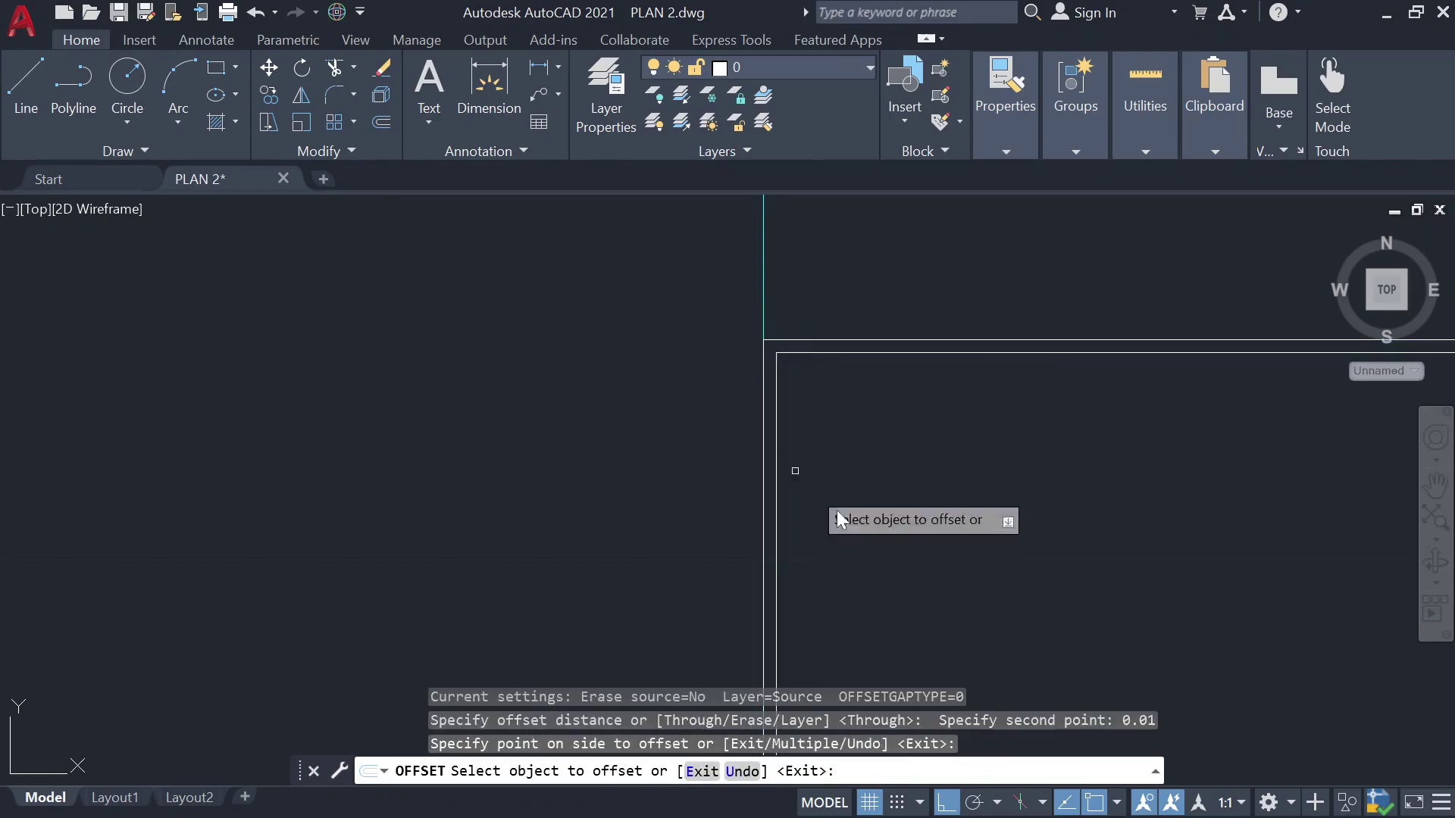
pyautogui.scroll(2, 1065, 420)
pyautogui.scroll(-2, 985, 415)
pyautogui.click(455, 413)
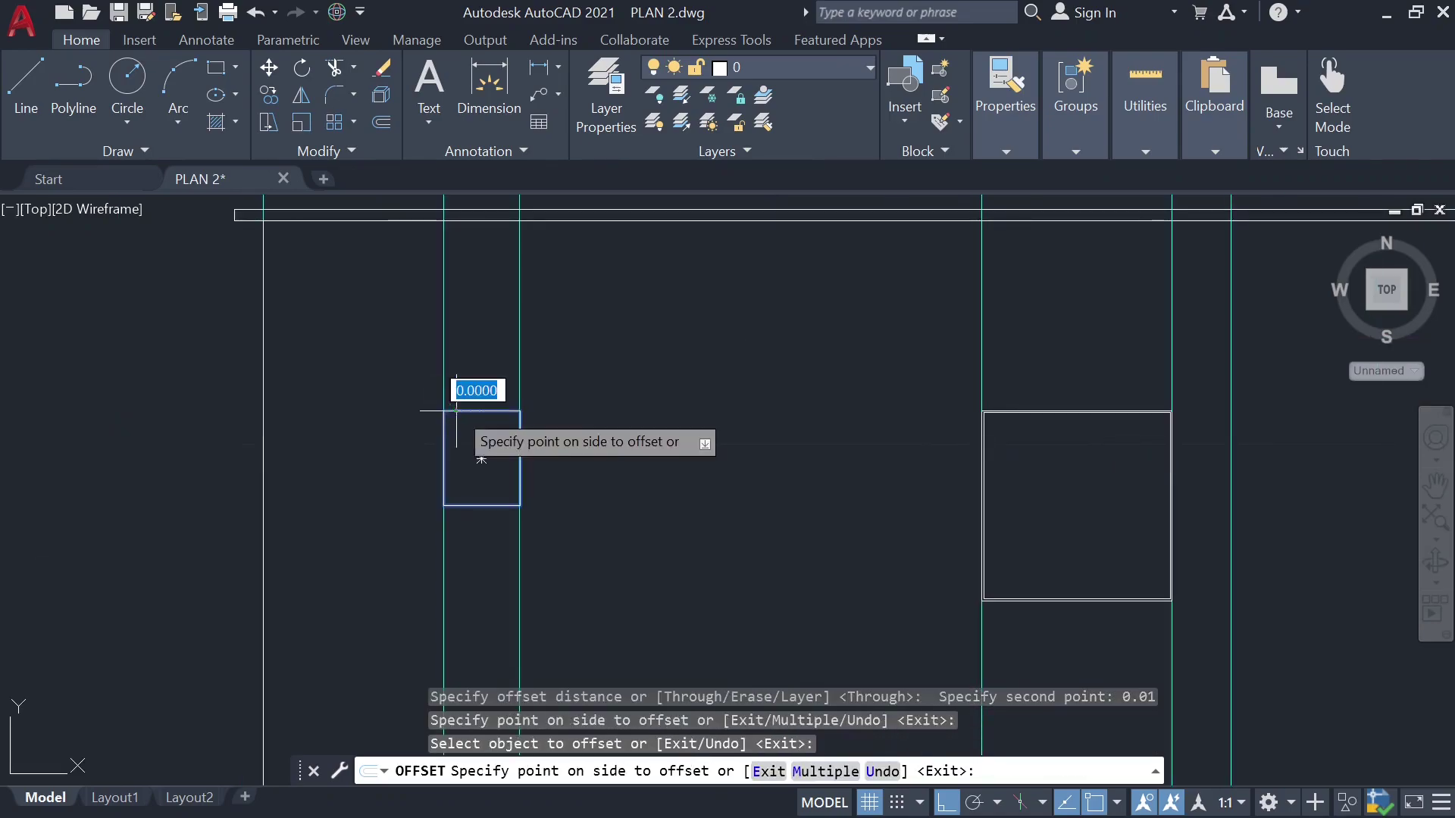
pyautogui.click(481, 459)
pyautogui.press('Escape')
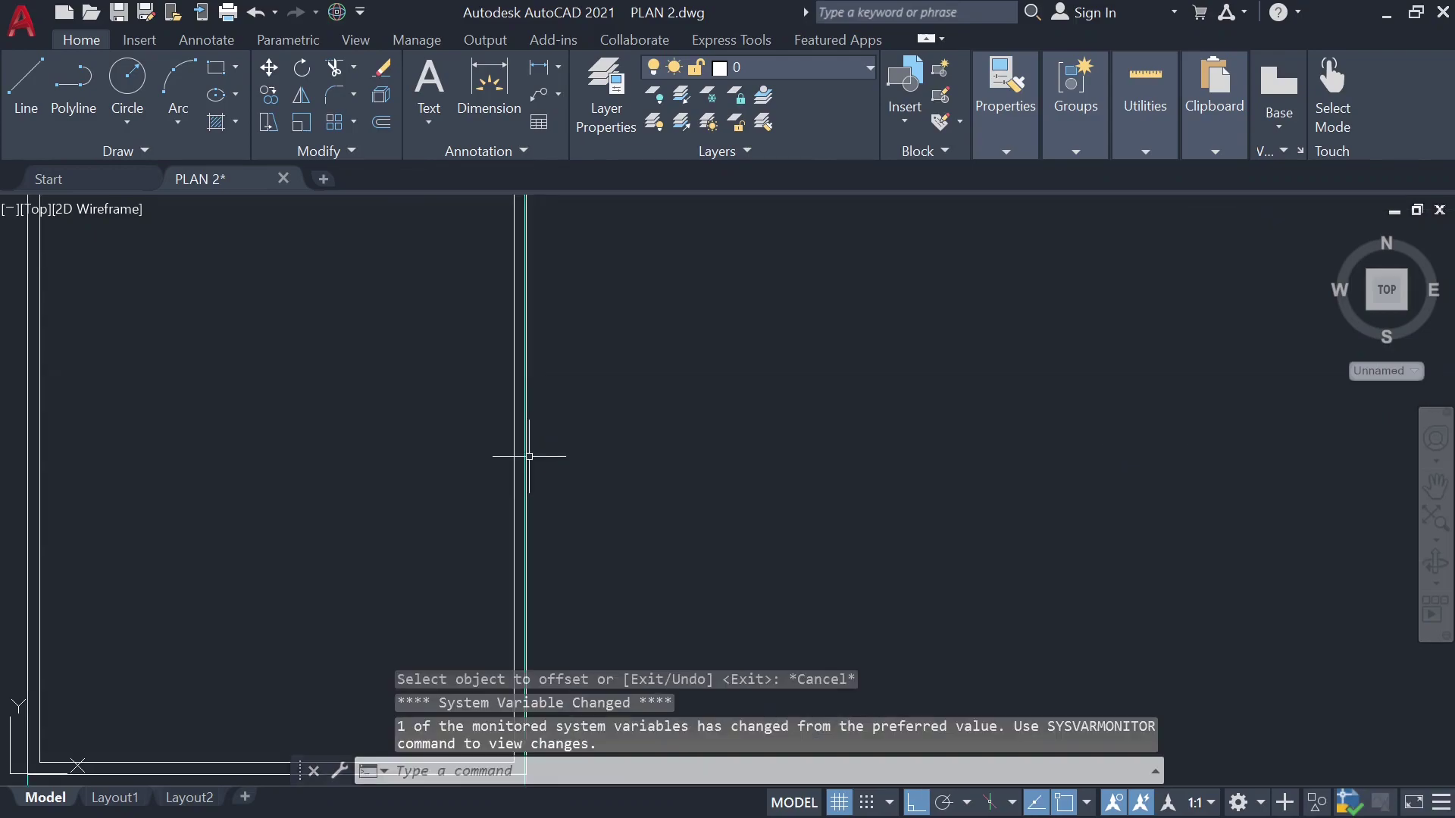
pyautogui.moveTo(392, 348)
pyautogui.mouseDown()
pyautogui.moveTo(982, 348)
pyautogui.moveTo(1224, 322)
pyautogui.moveTo(411, 326)
pyautogui.mouseUp()
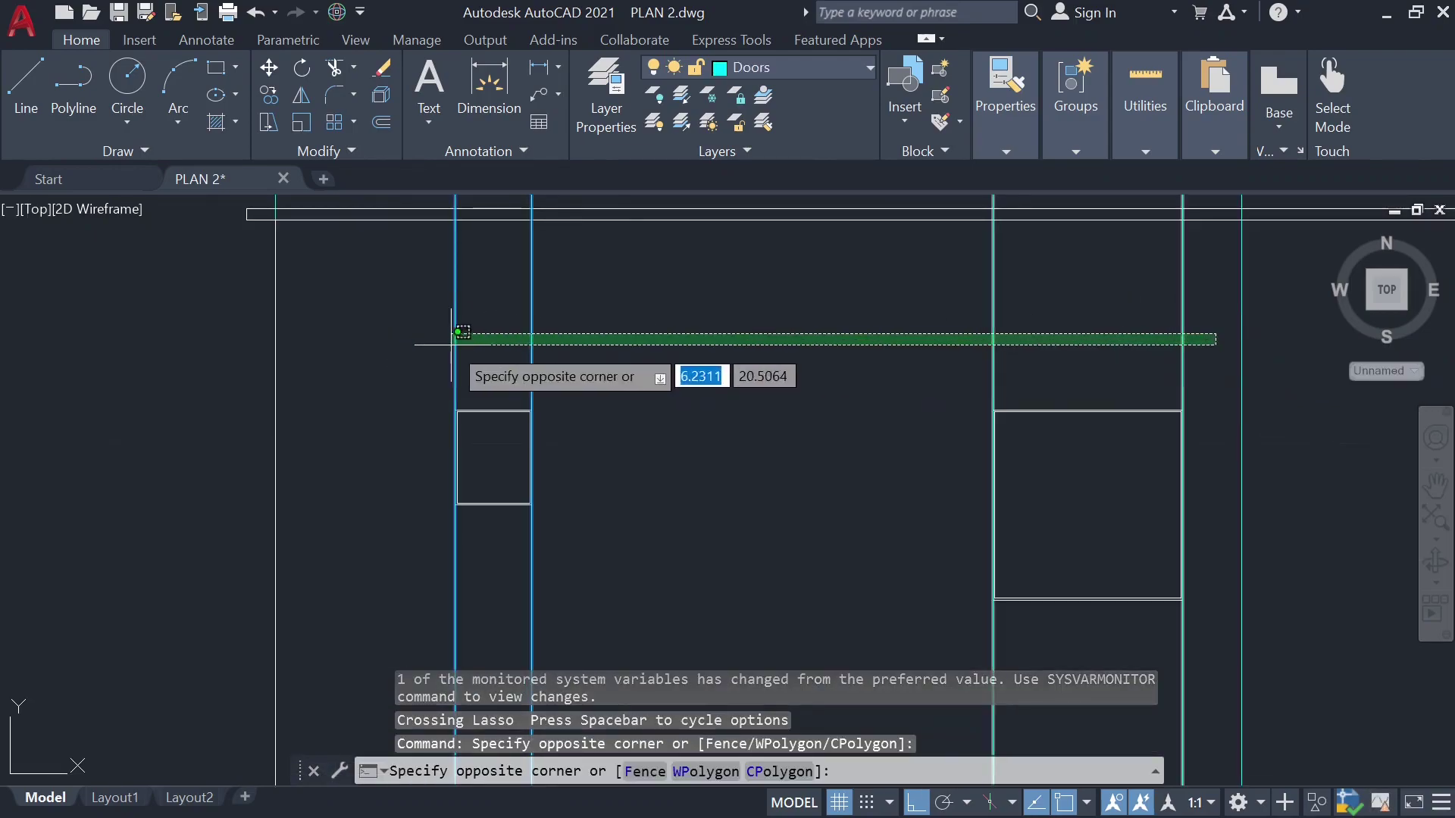
pyautogui.press('Delete')
pyautogui.scroll(-1, 568, 390)
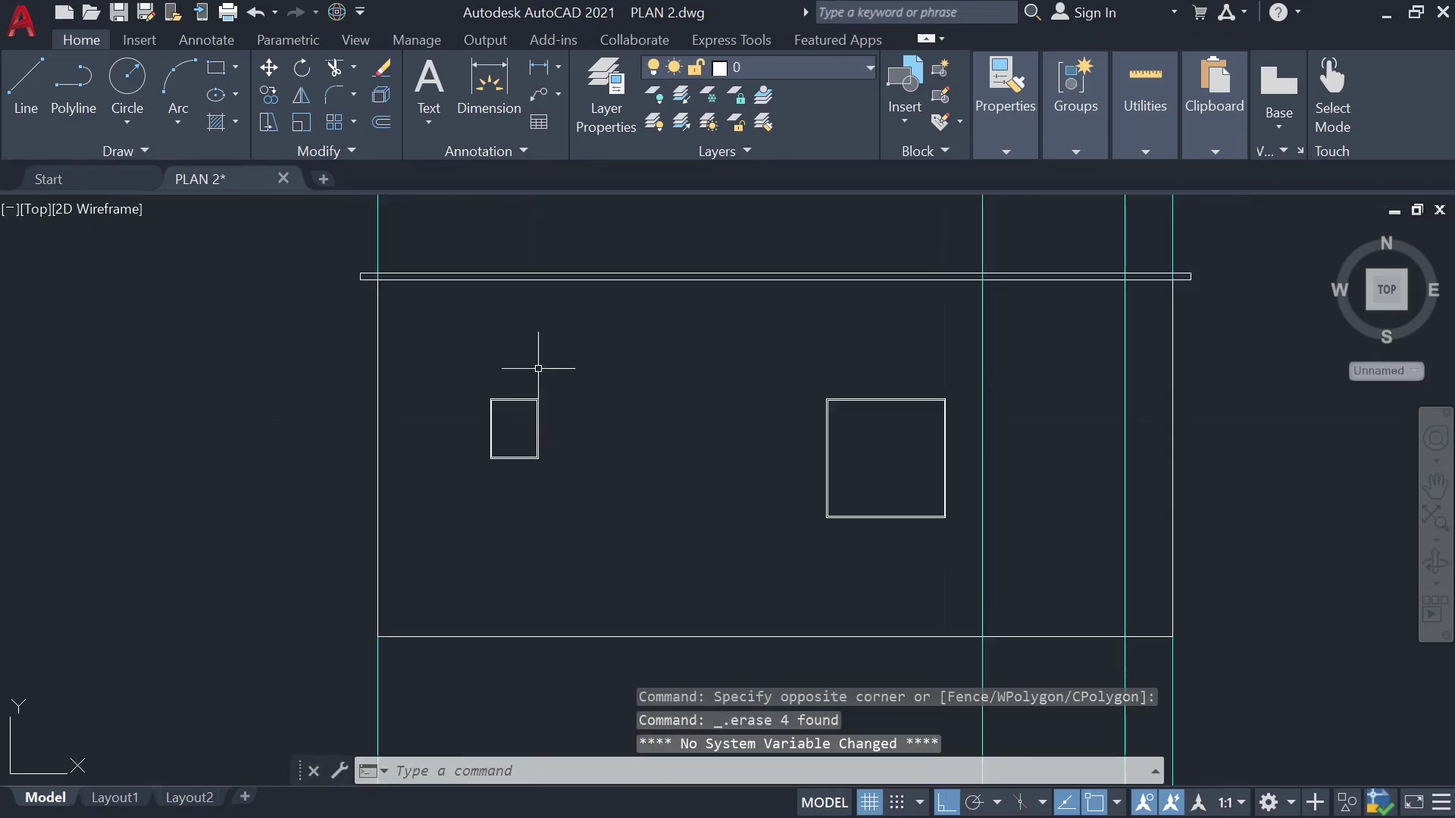
pyautogui.scroll(-1, 536, 367)
pyautogui.scroll(2, 929, 421)
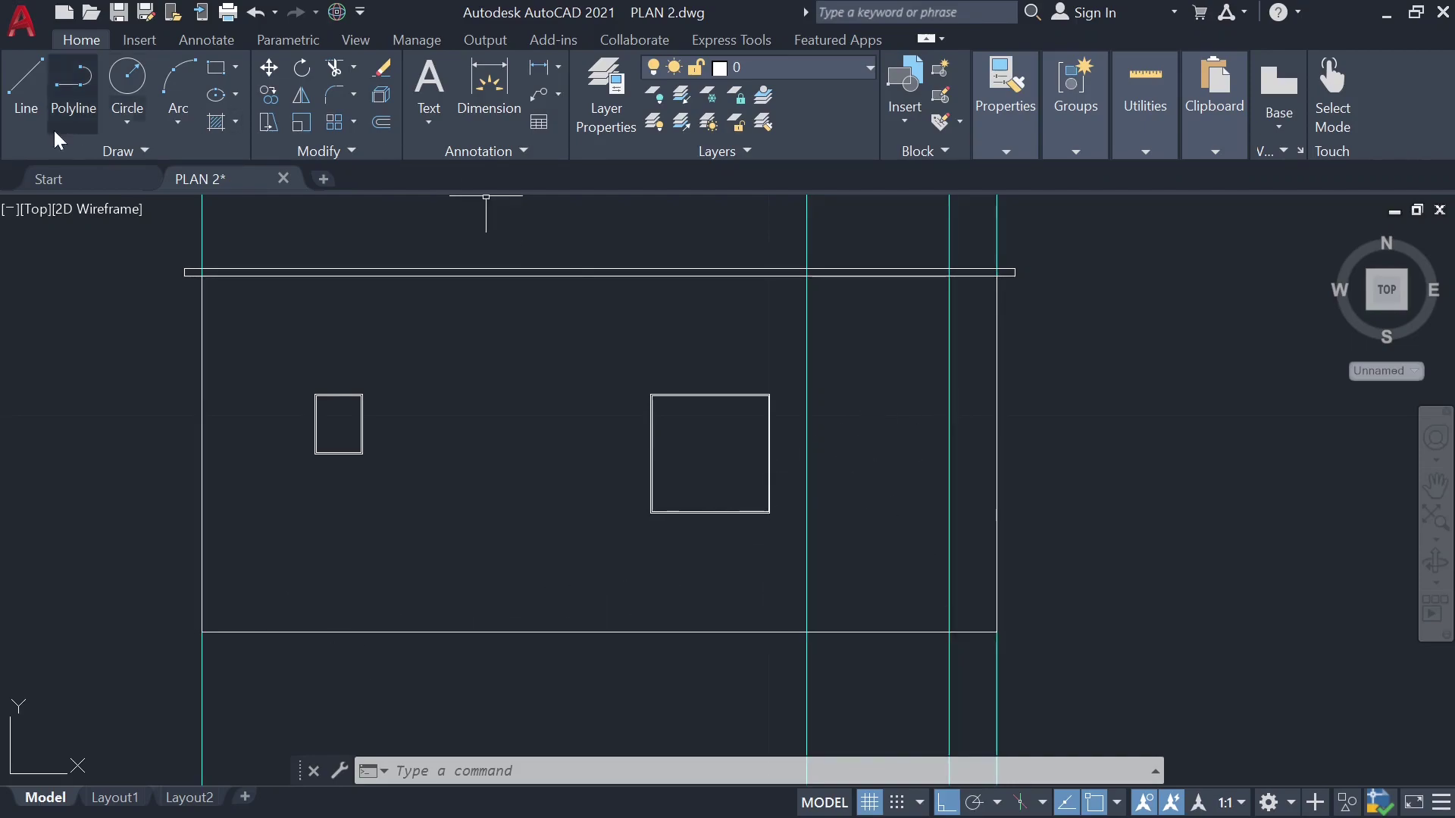
# Step: Draw a vertical dividing line through the small window's top and bottom midpoints
pyautogui.click(36, 110)
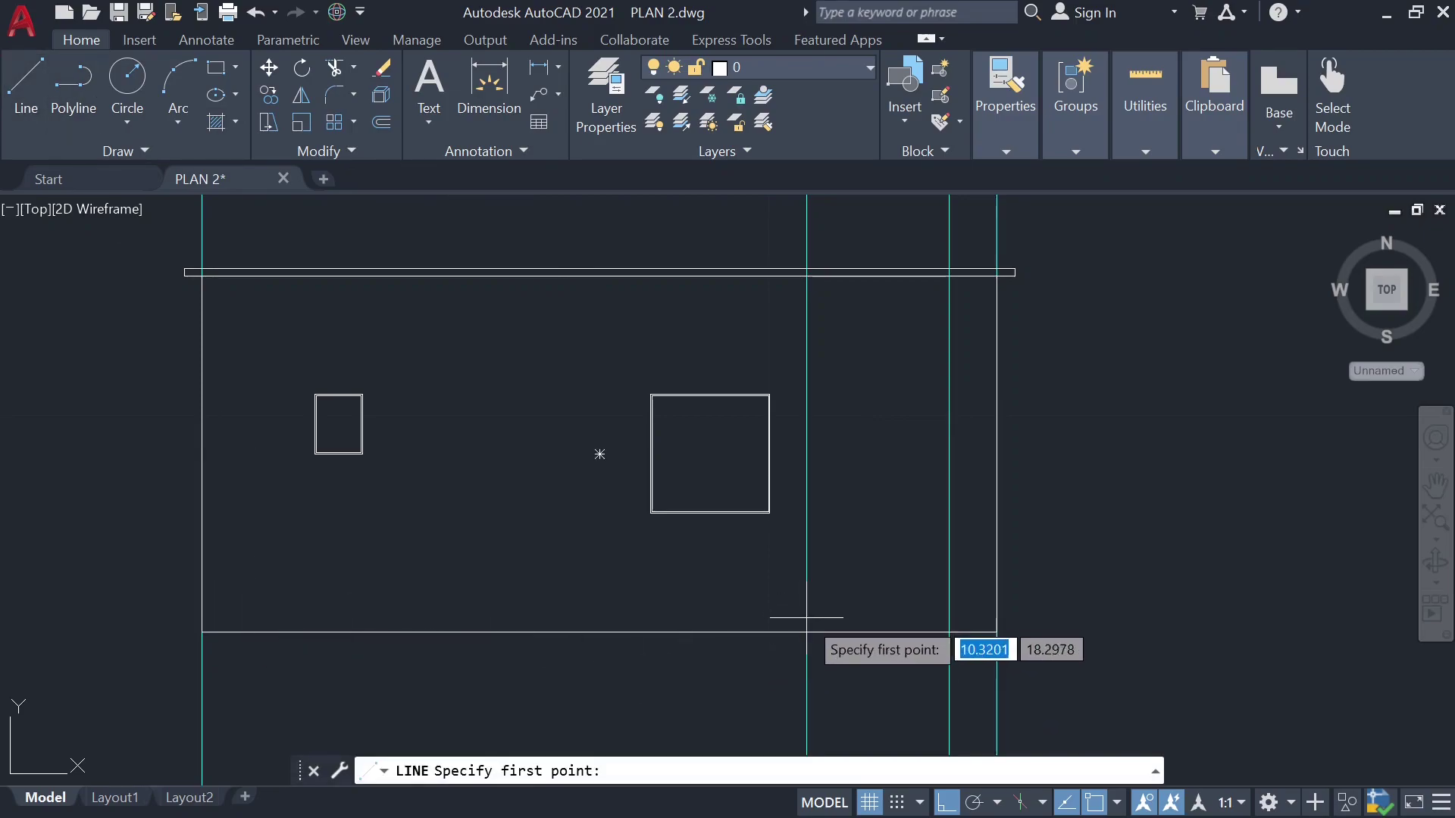
pyautogui.press('Escape')
pyautogui.scroll(3, 354, 417)
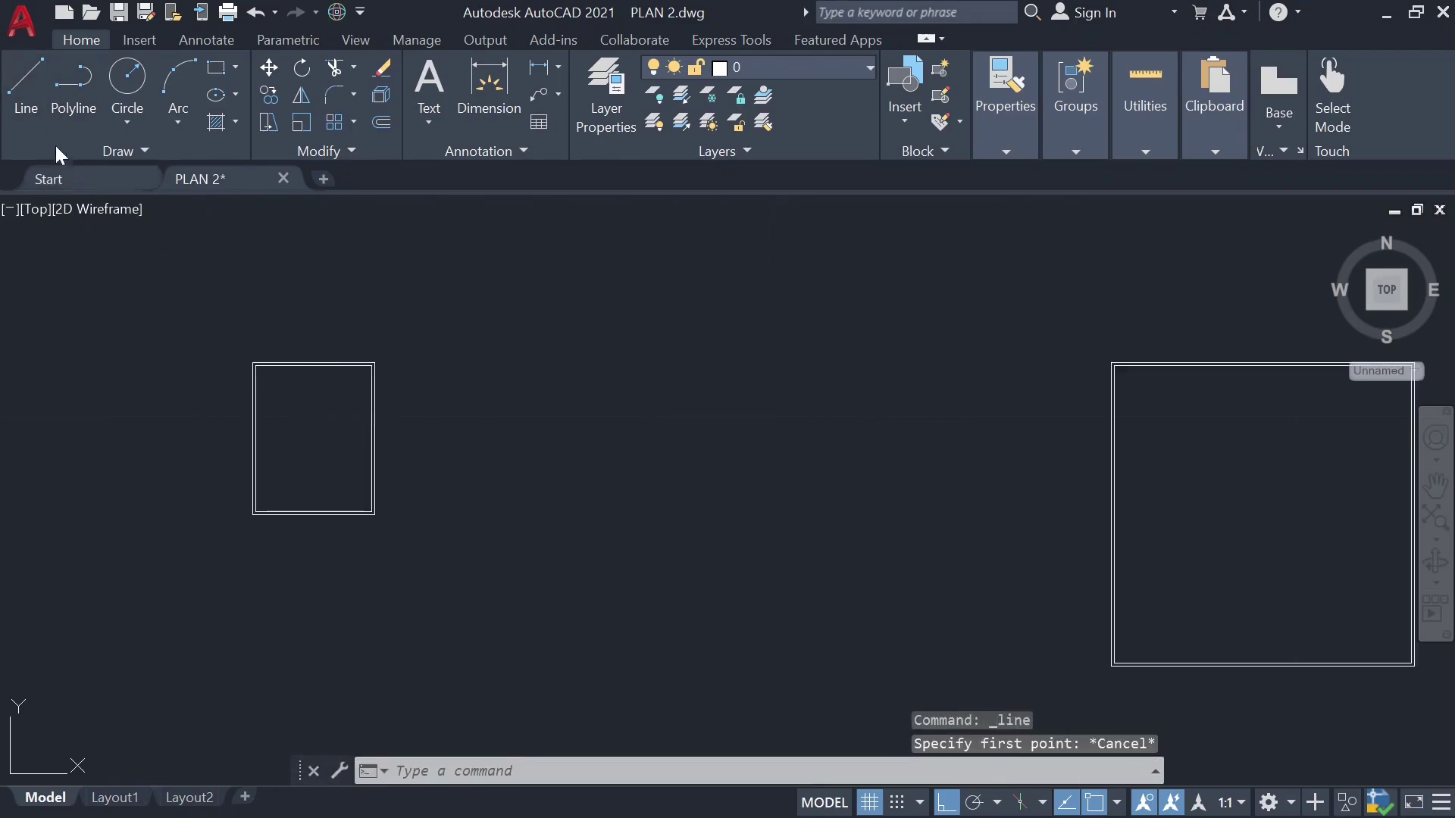
pyautogui.click(26, 83)
pyautogui.click(313, 365)
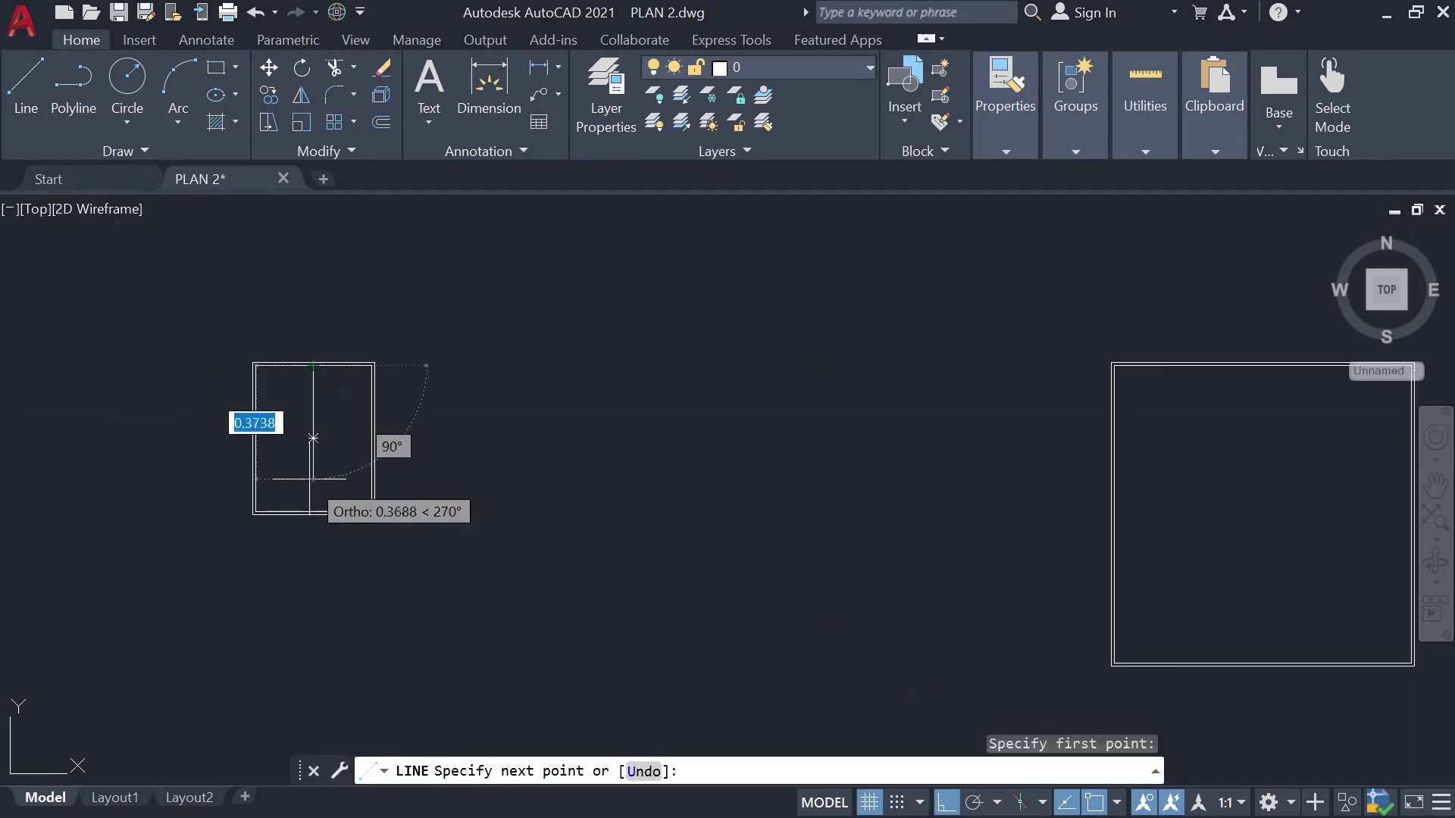
pyautogui.click(313, 508)
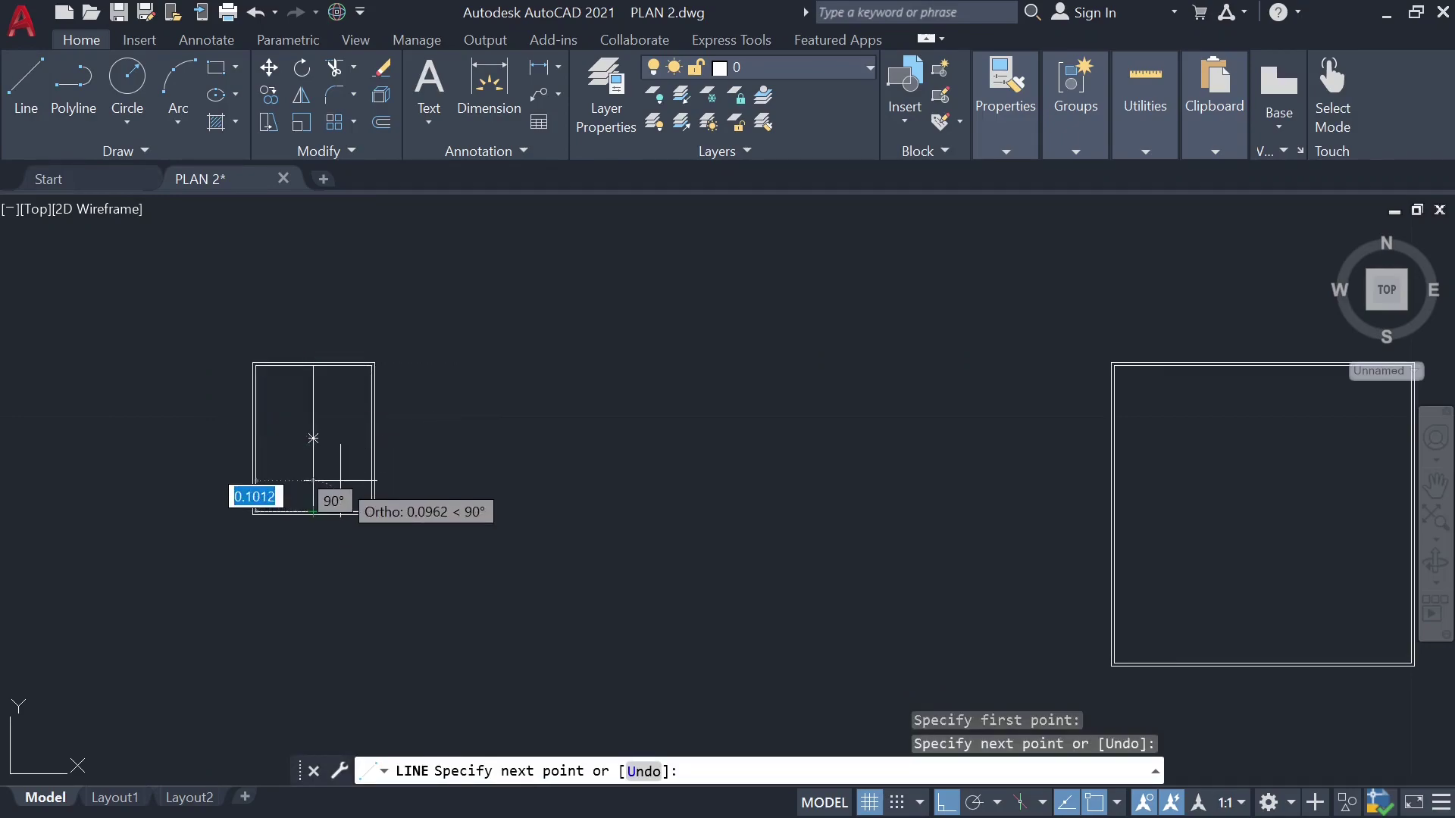
pyautogui.press('Escape')
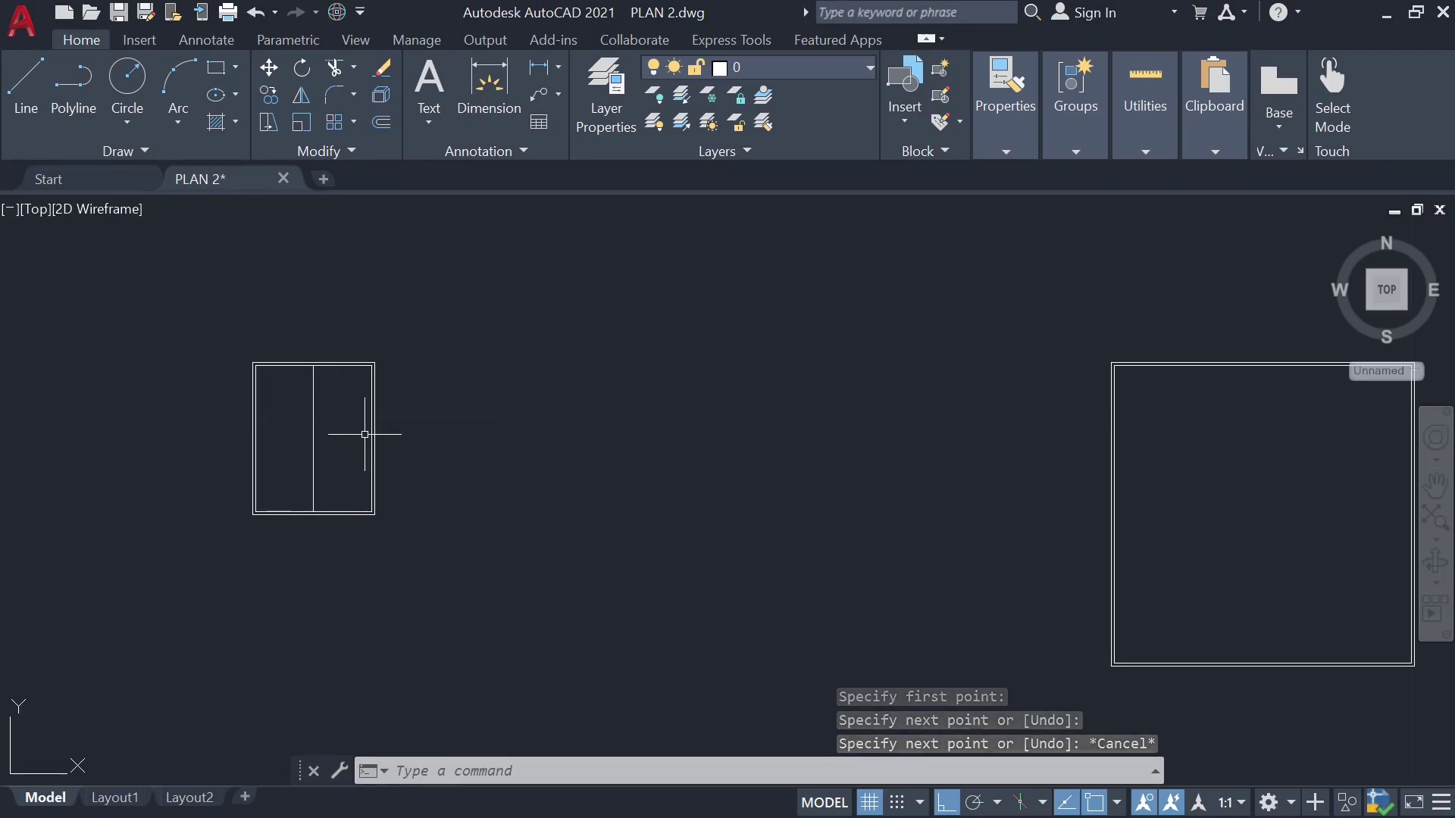
pyautogui.press('Escape')
# Step: Draw a vertical dividing line through the large window's top and bottom midpoints
pyautogui.scroll(-2, 239, 396)
pyautogui.scroll(-2, 238, 396)
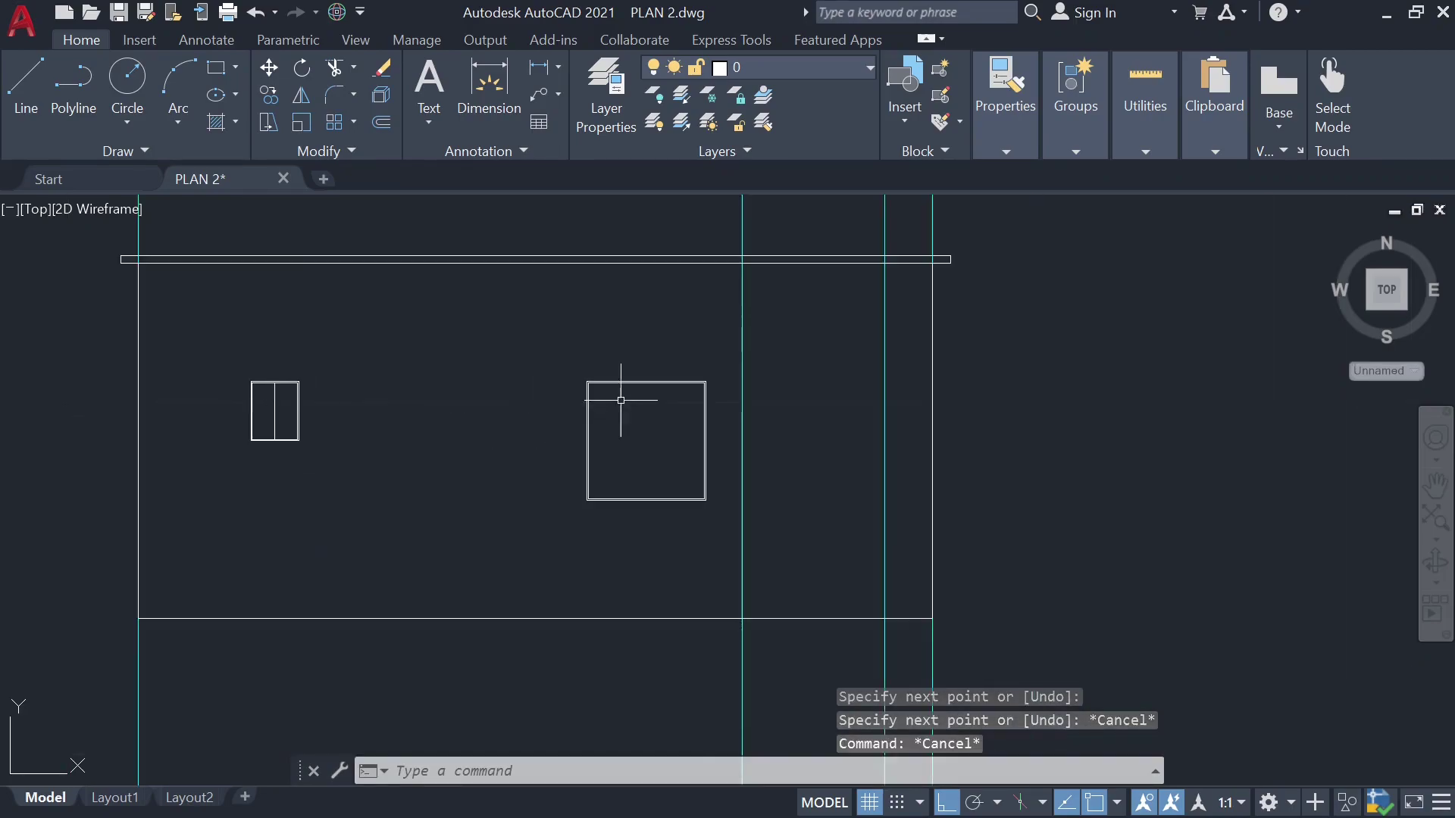
pyautogui.click(34, 91)
pyautogui.click(646, 381)
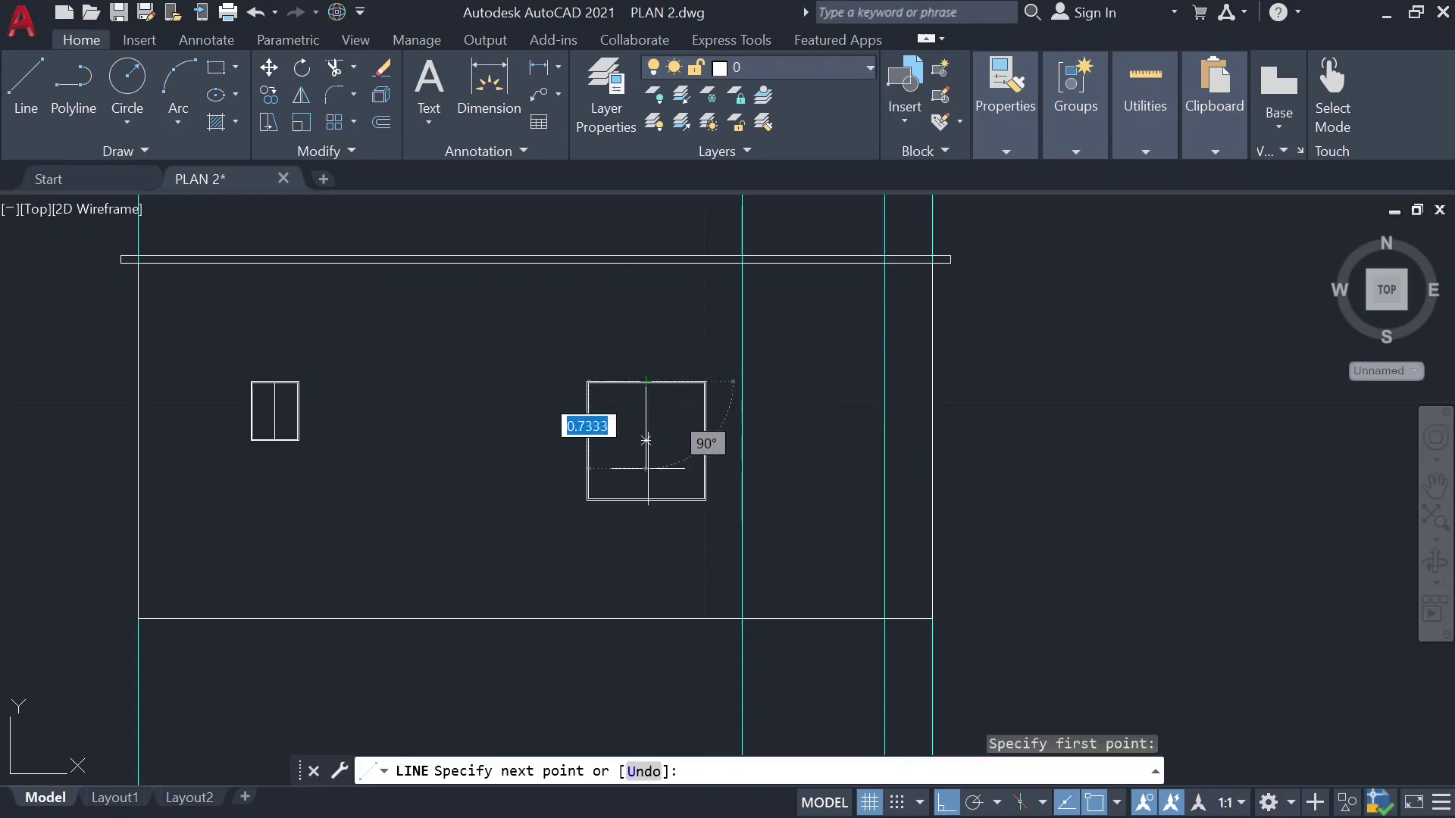
pyautogui.click(645, 498)
pyautogui.press('Escape')
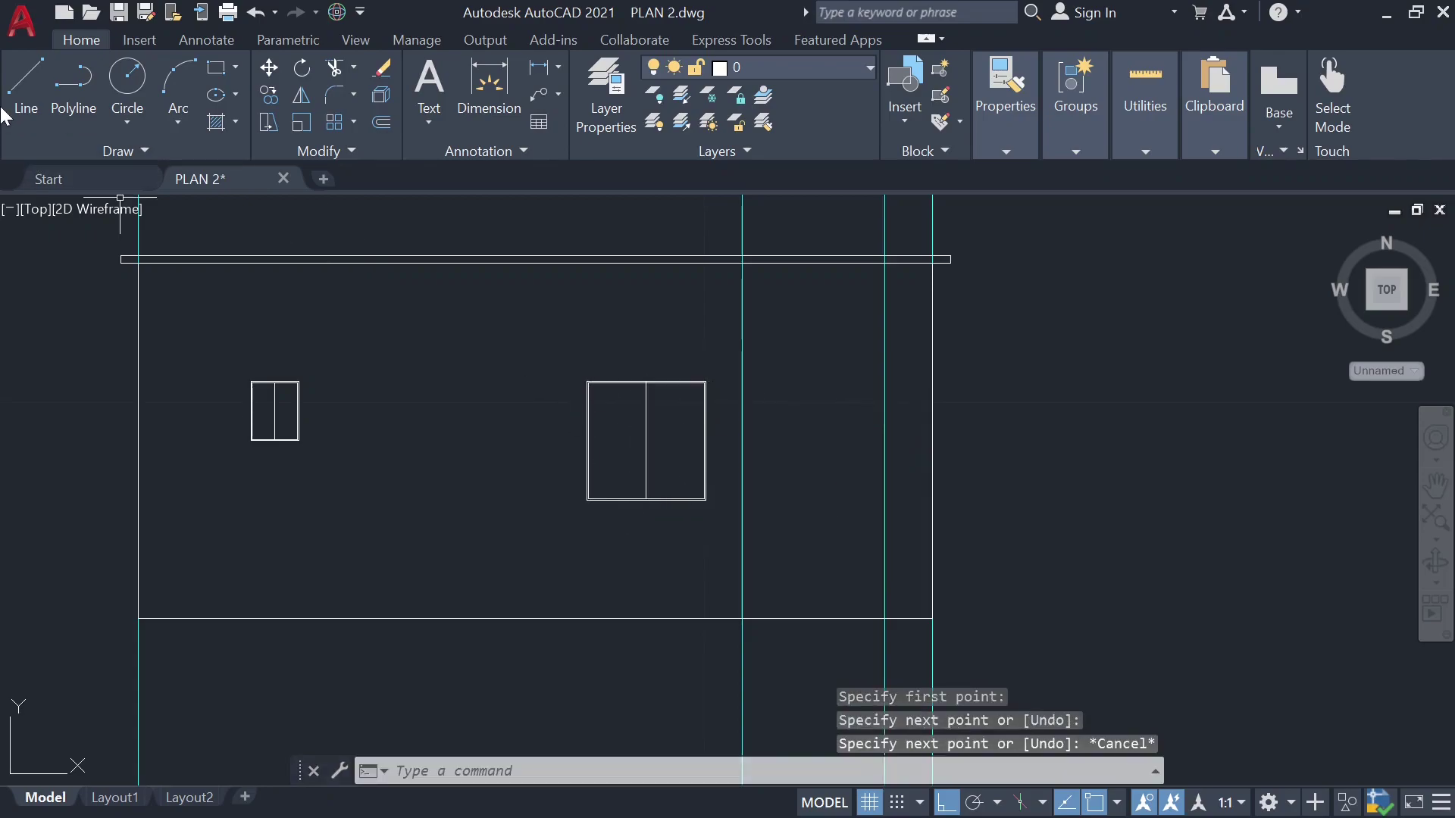
# Step: Draw the horizontal mullion from the window's left edge to its right edge
pyautogui.press('space')
pyautogui.scroll(6, 605, 376)
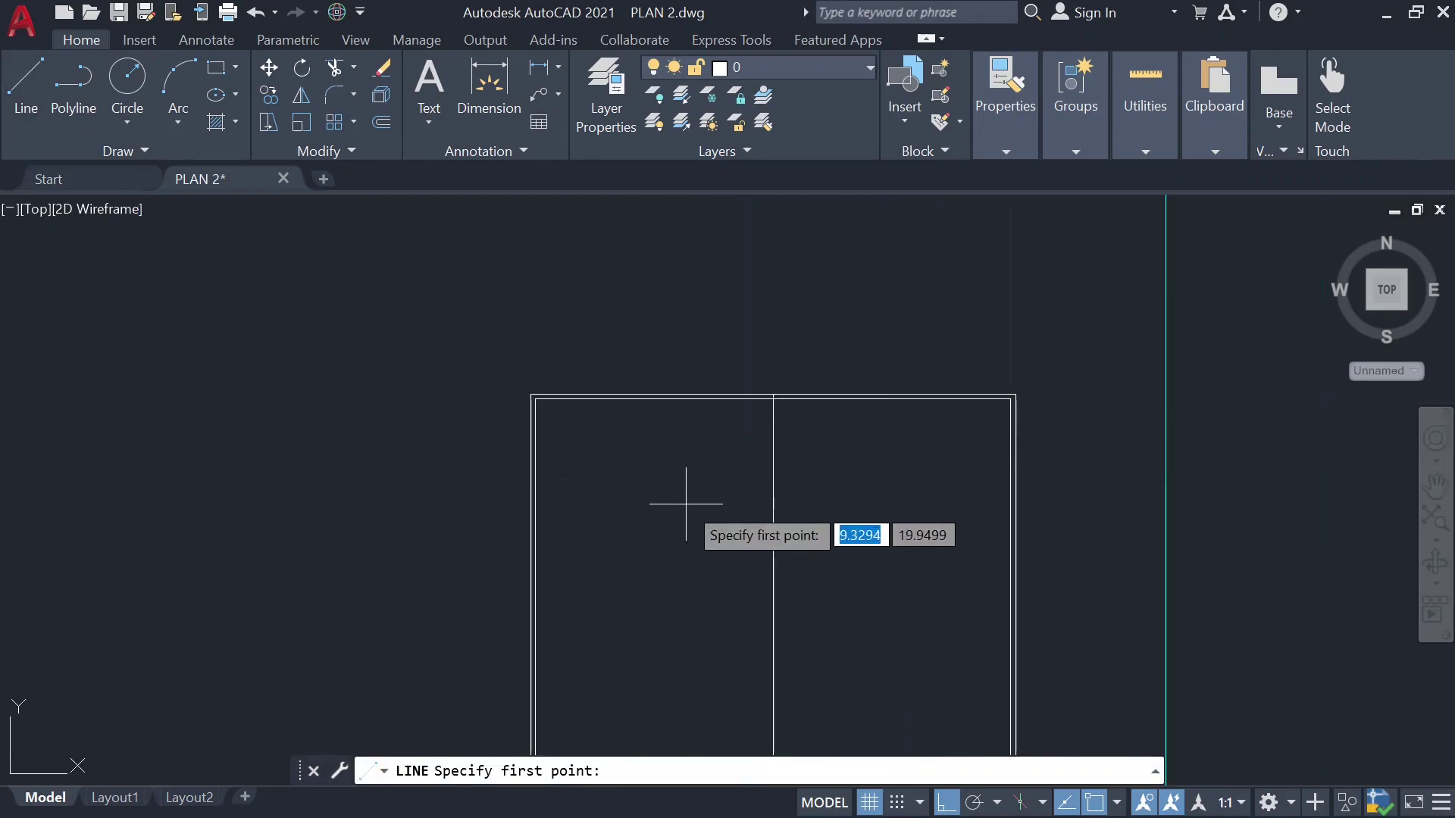
pyautogui.click(535, 637)
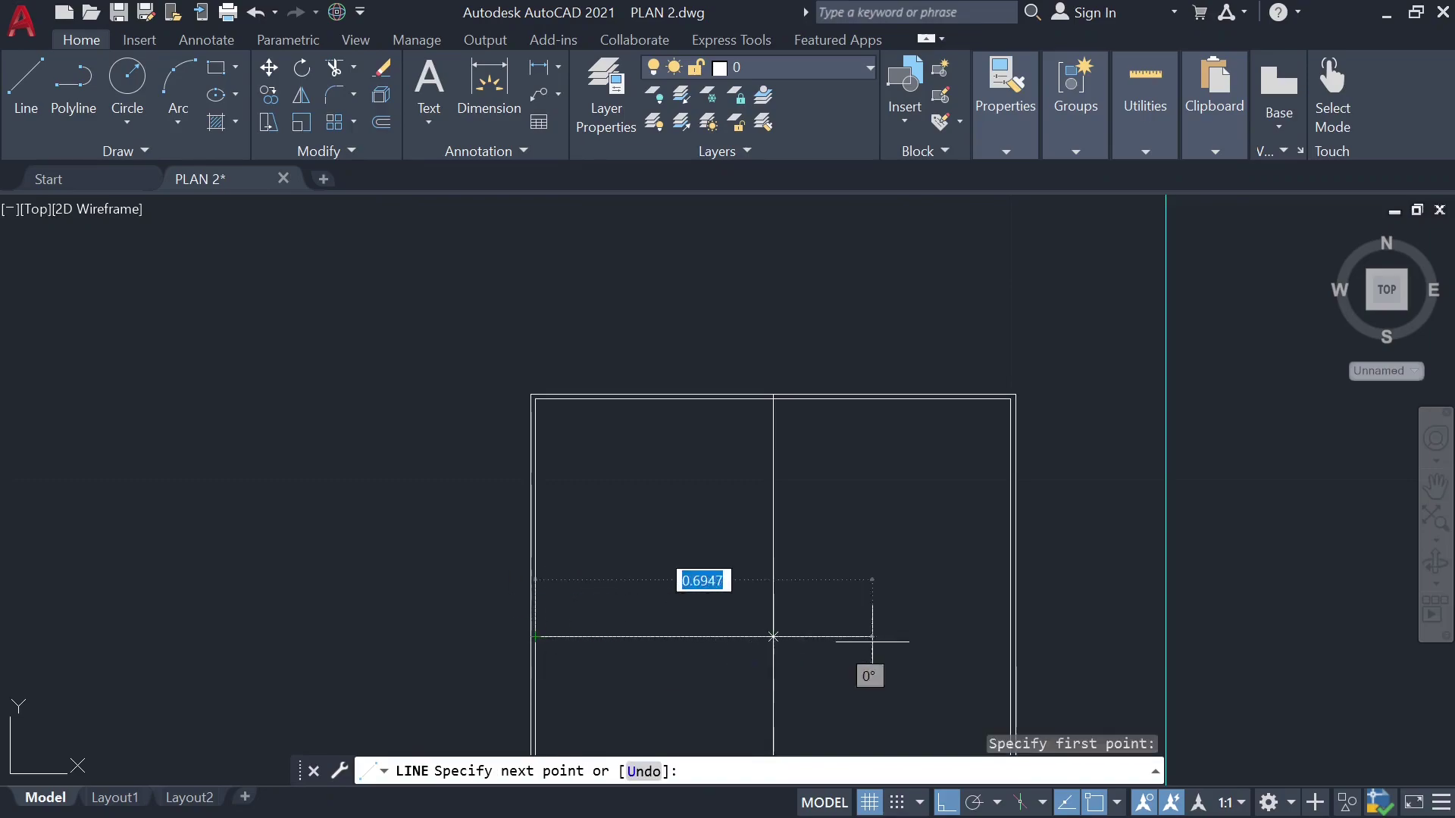
pyautogui.click(1012, 636)
pyautogui.press('Escape')
pyautogui.scroll(-2, 536, 409)
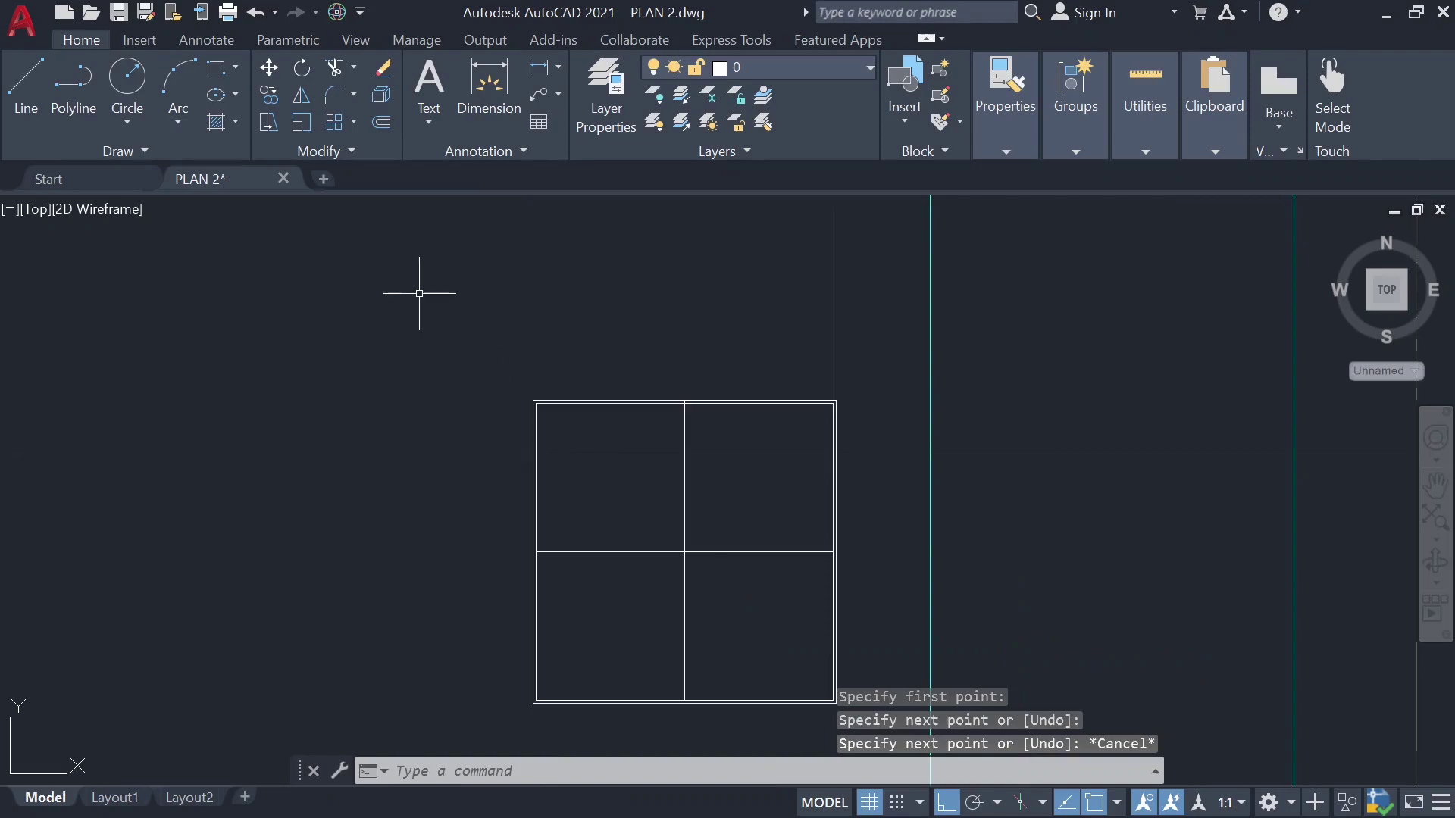
# Step: With Ortho off, draw two short diagonal glint lines in the top-left pane
pyautogui.click(38, 84)
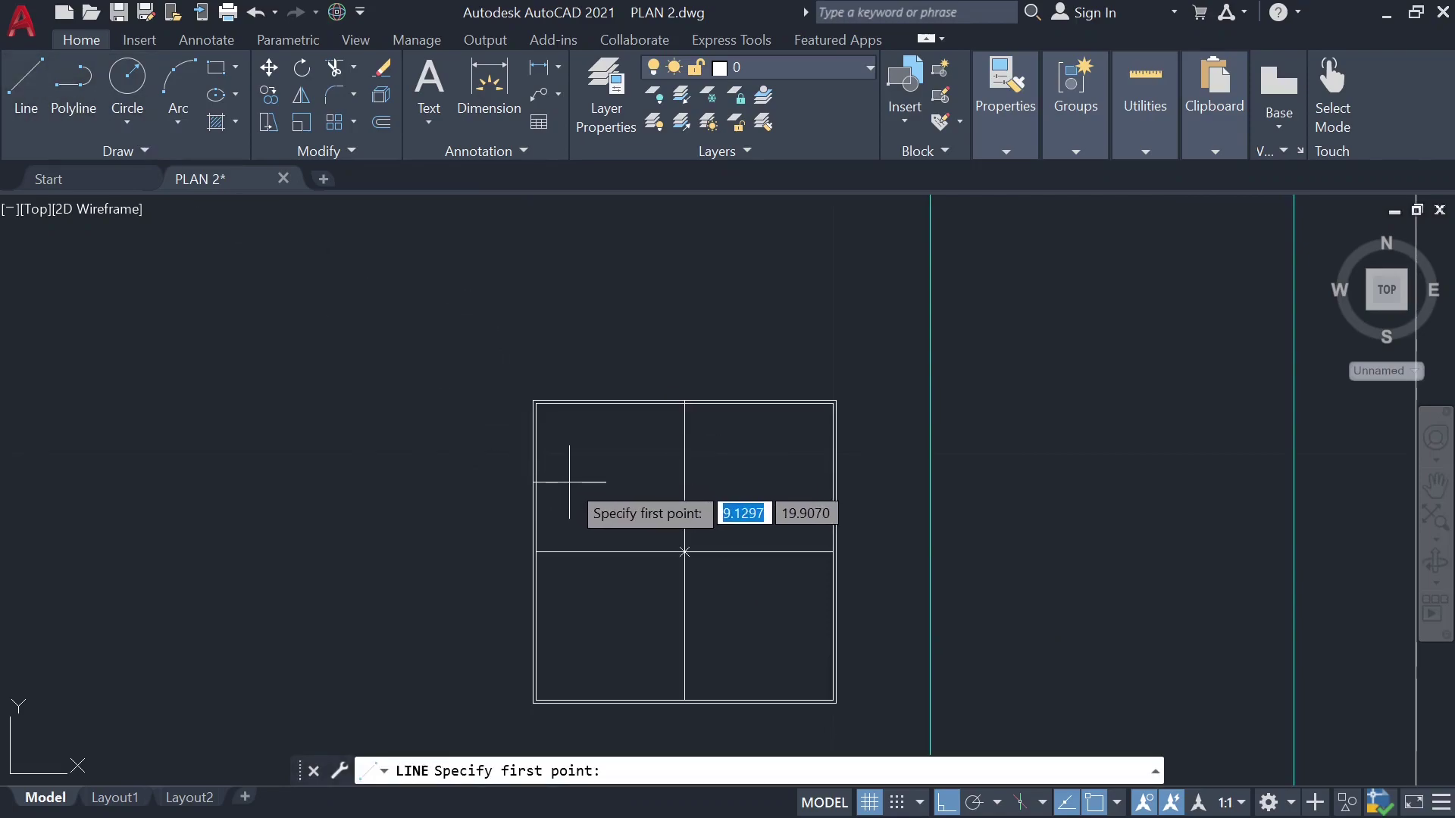
pyautogui.click(942, 801)
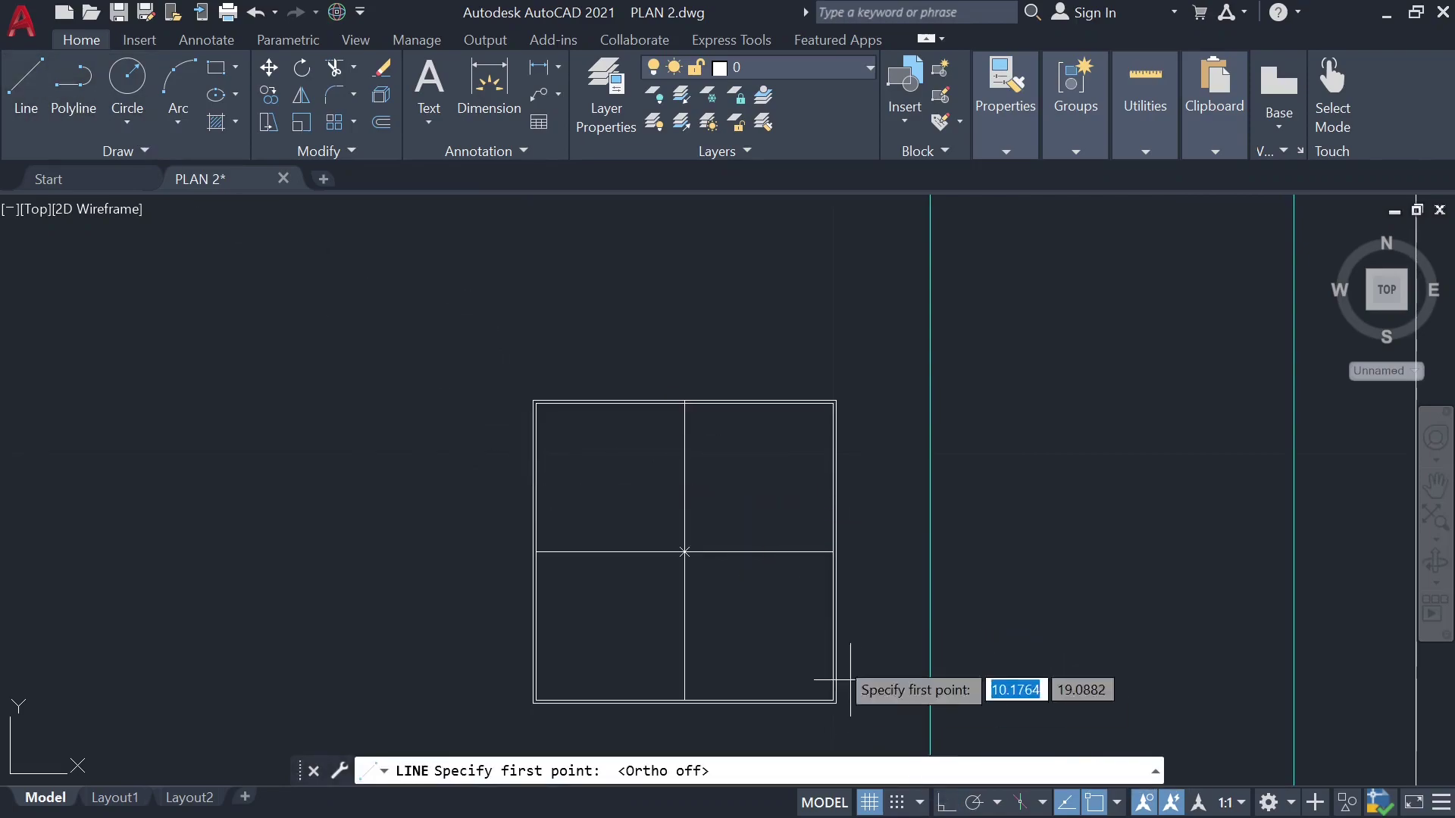
pyautogui.click(579, 479)
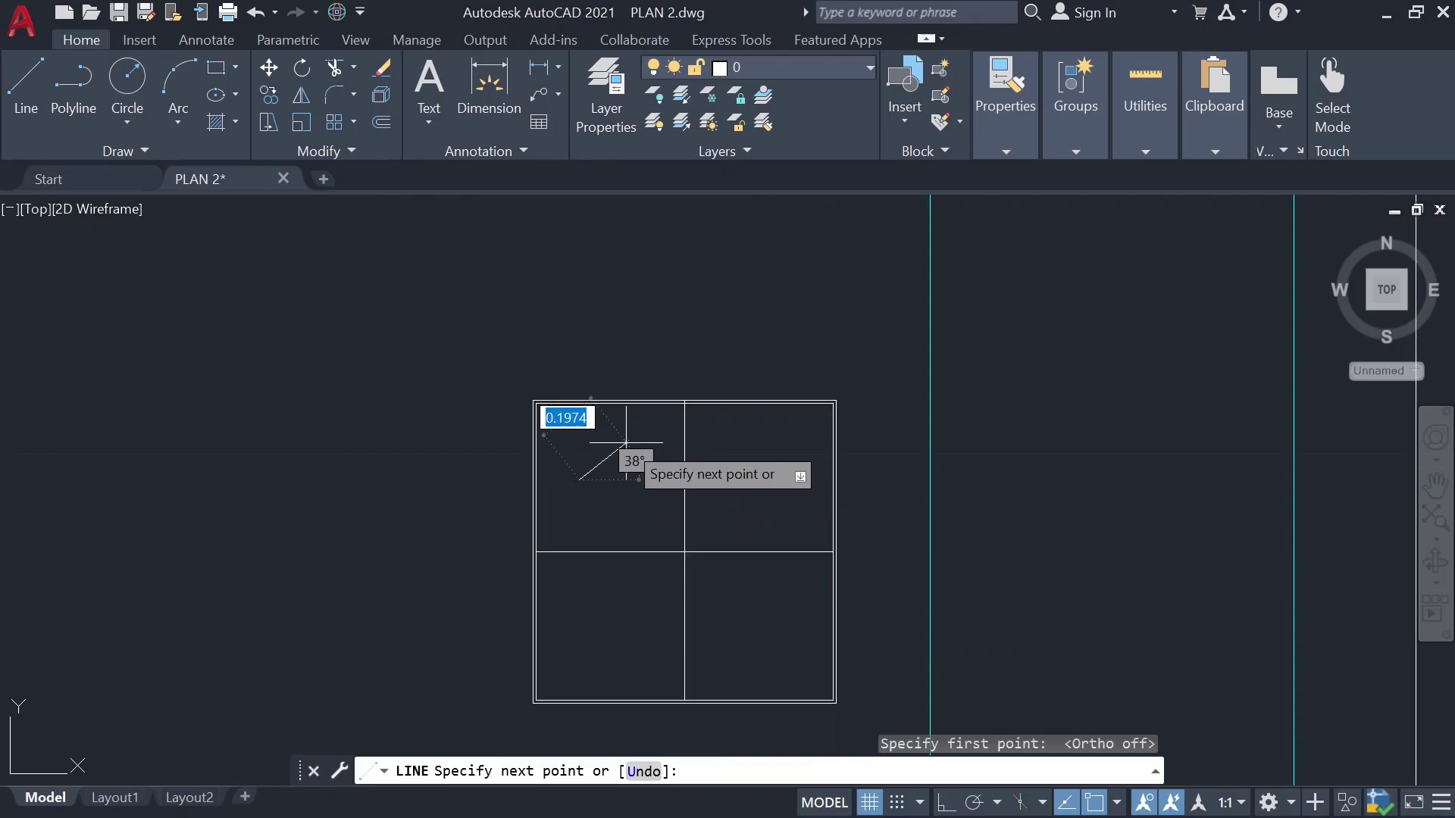
pyautogui.click(622, 445)
pyautogui.press('Escape')
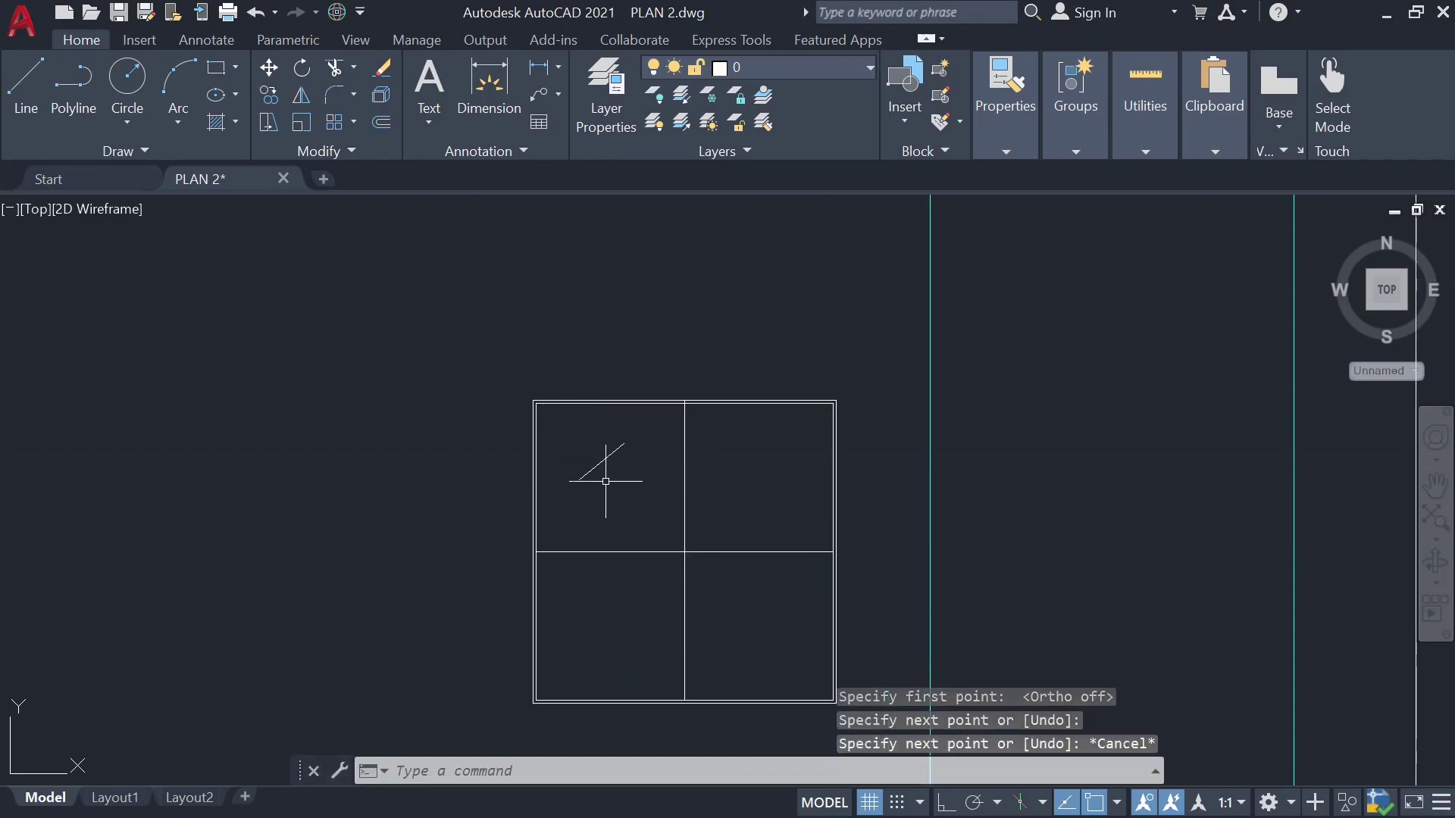
pyautogui.press('space')
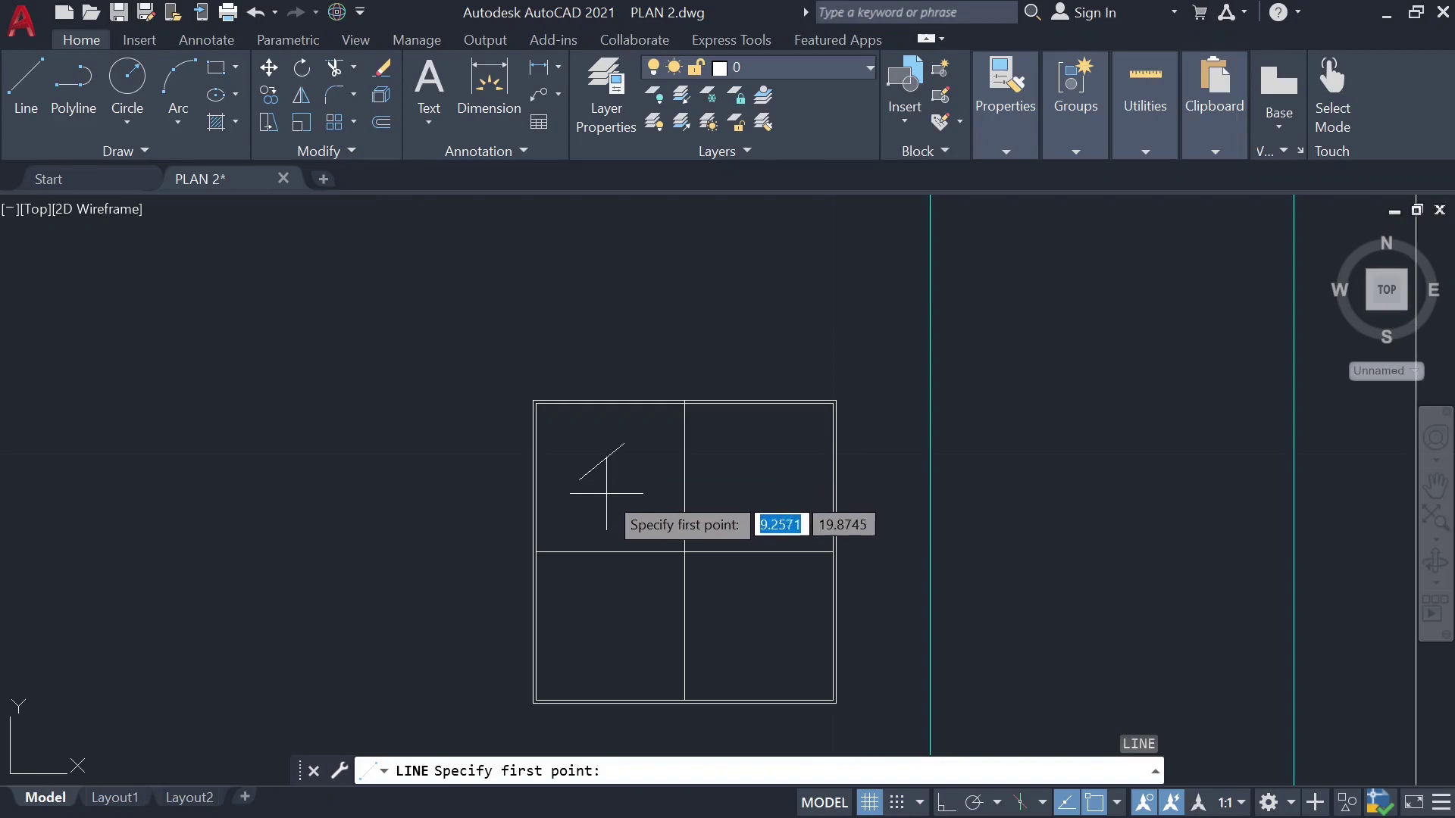
pyautogui.click(622, 470)
pyautogui.click(624, 472)
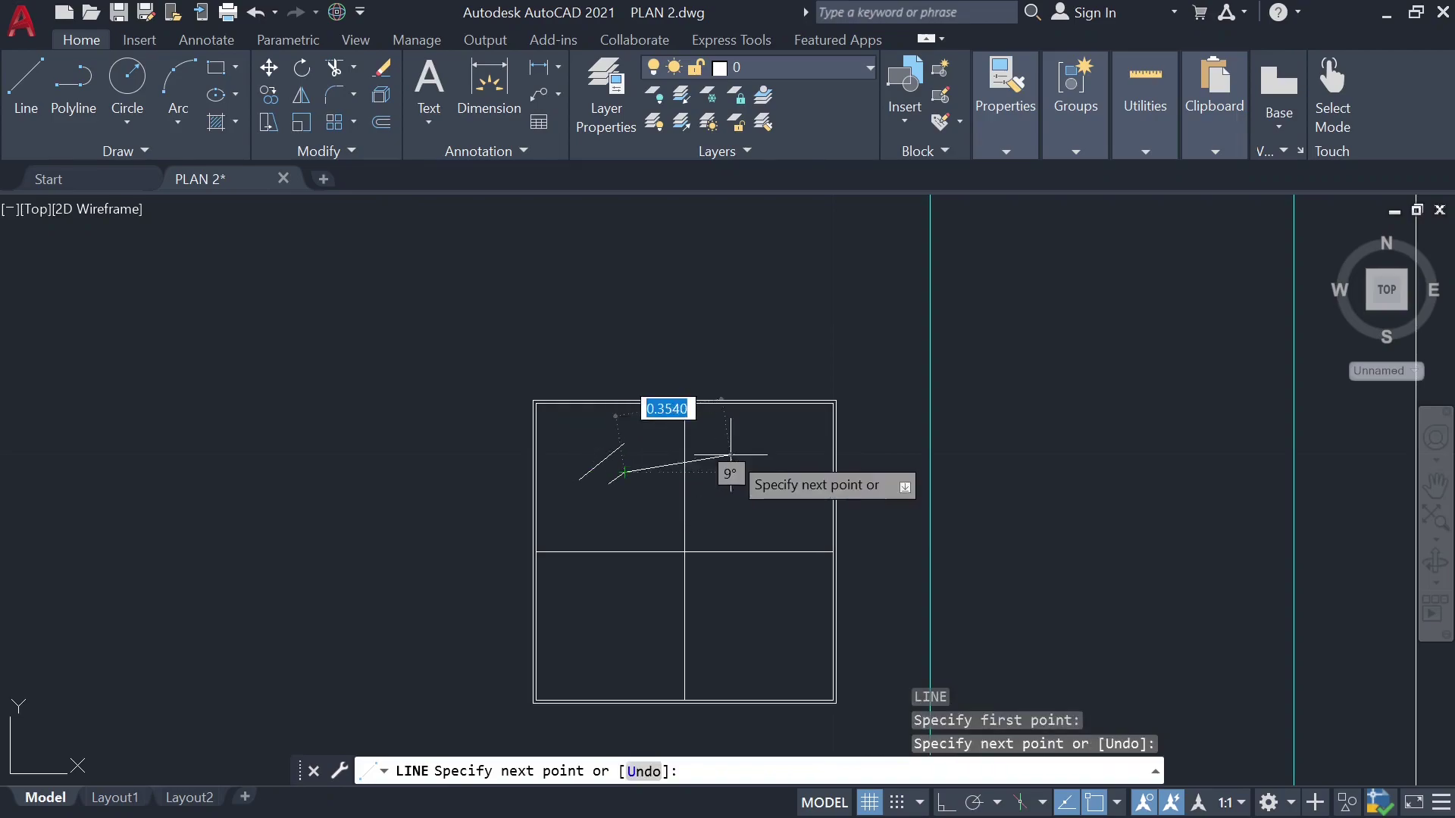
pyautogui.press('Escape')
# Step: Copy both glint lines into the window's bottom-right pane
pyautogui.click(585, 424)
pyautogui.click(660, 492)
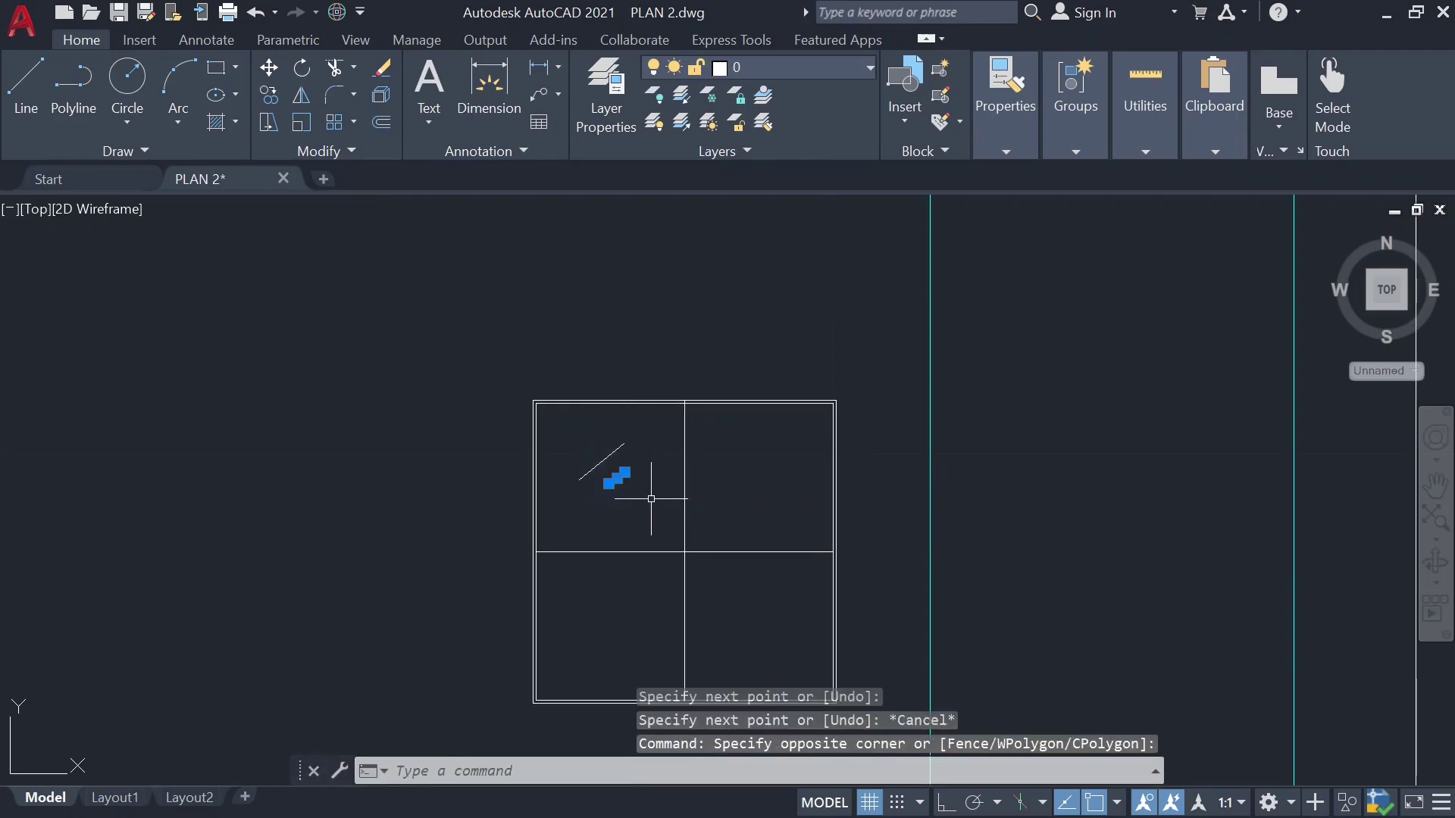
pyautogui.click(579, 446)
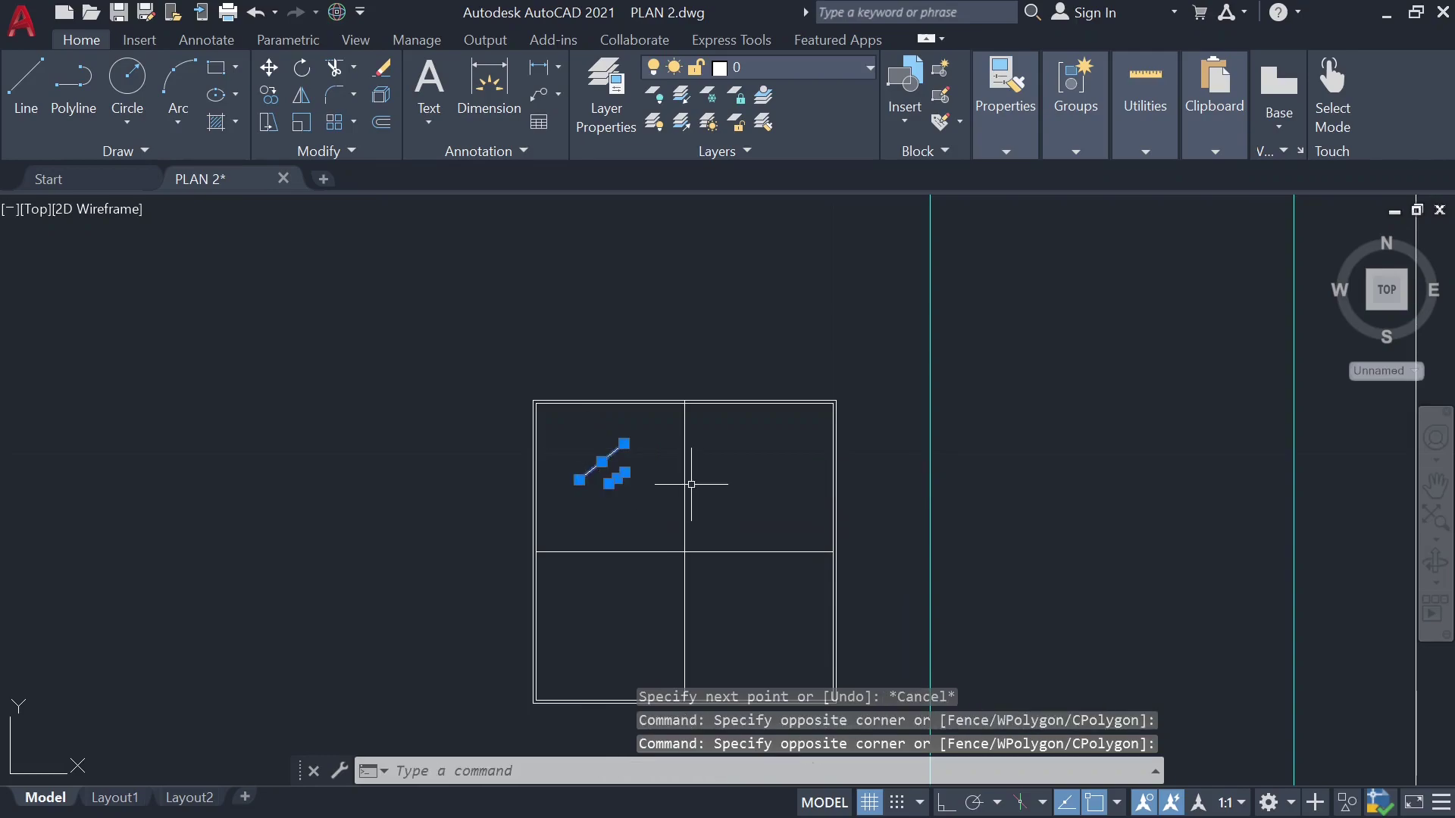
pyautogui.write('copy')
pyautogui.press('Return')
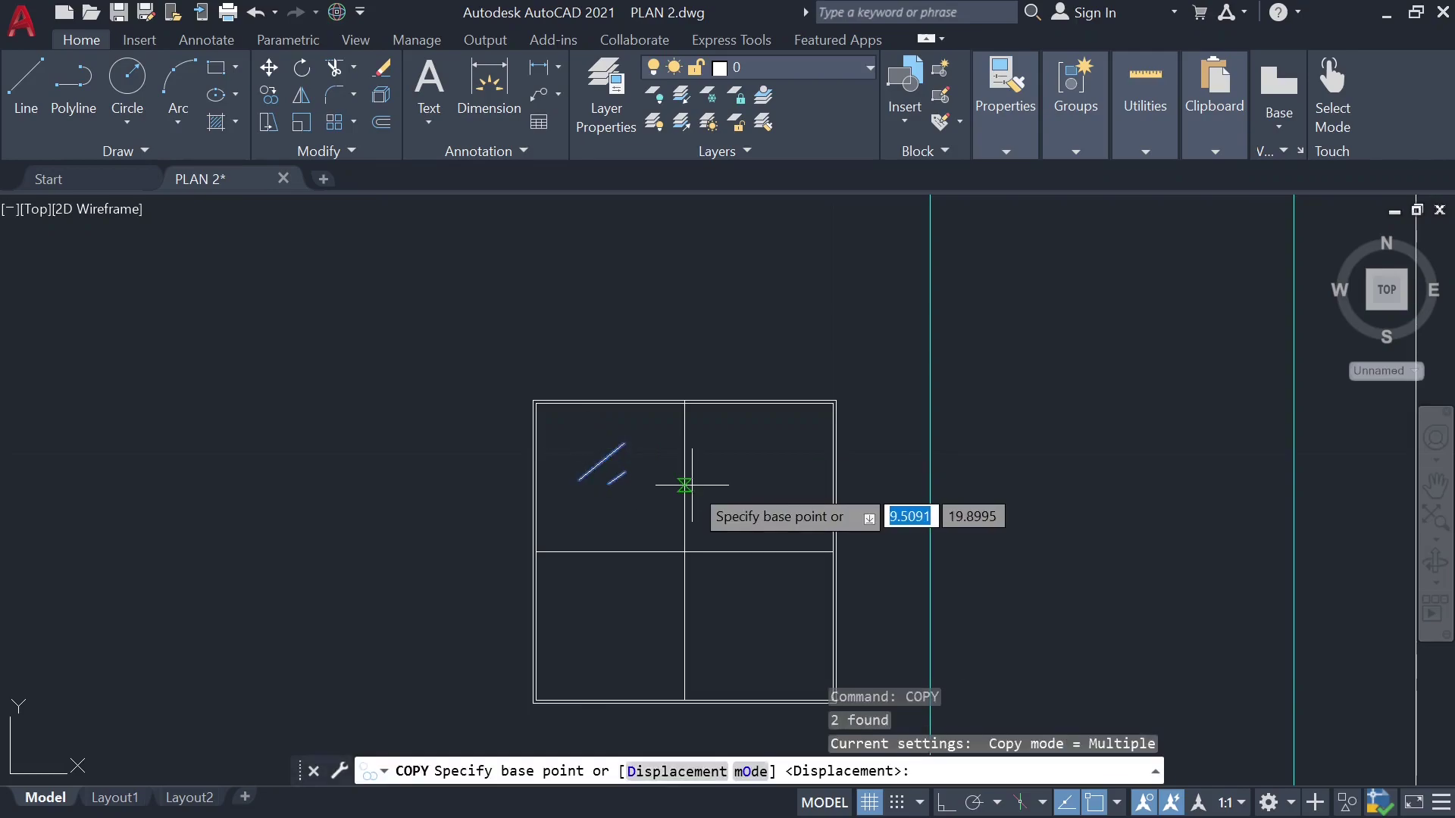
pyautogui.click(617, 479)
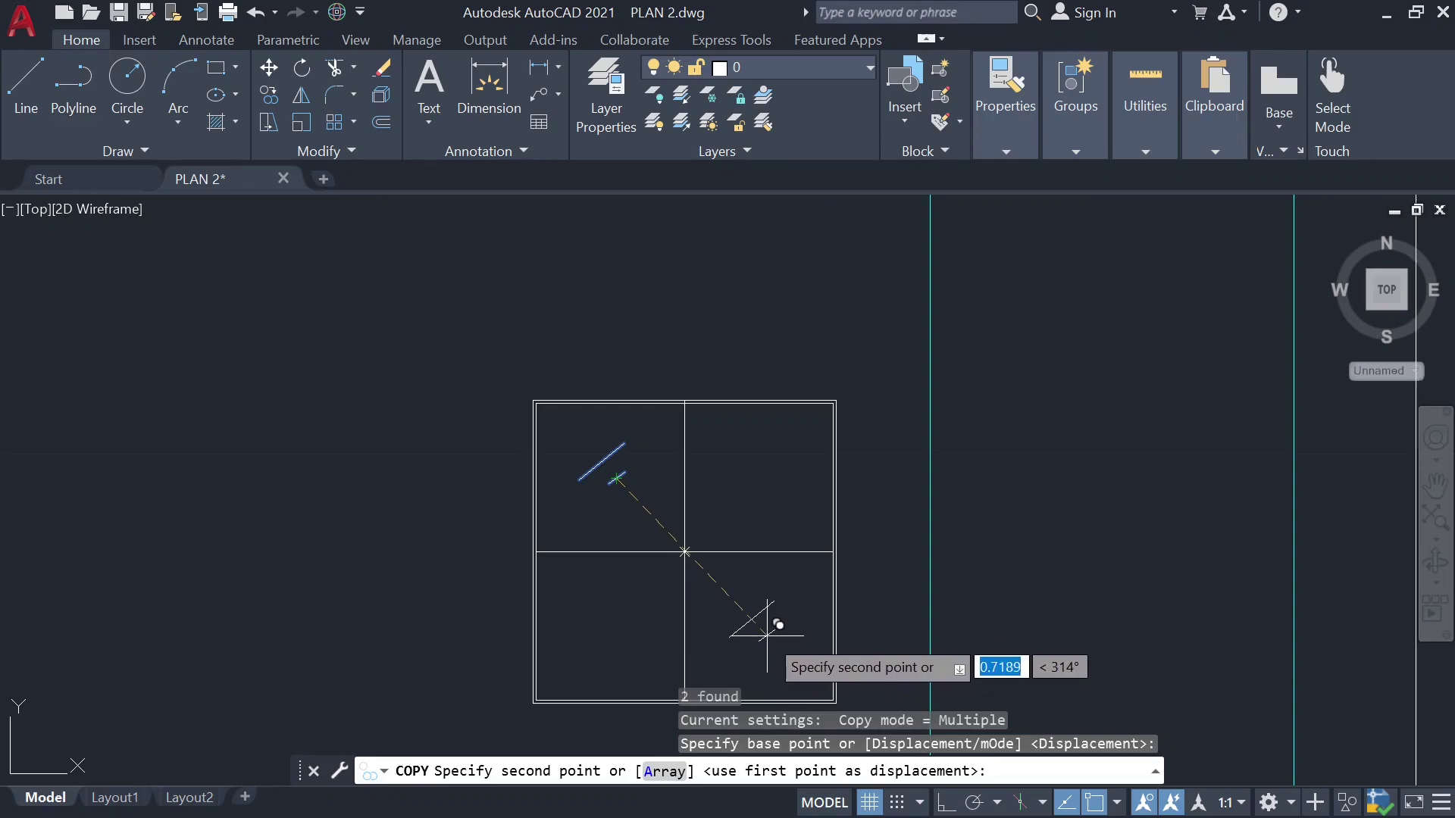
pyautogui.click(766, 631)
pyautogui.press('Escape')
# Step: Draw the 2.134-high door rectangle from a corner on the elevation's base line
pyautogui.scroll(-4, 696, 453)
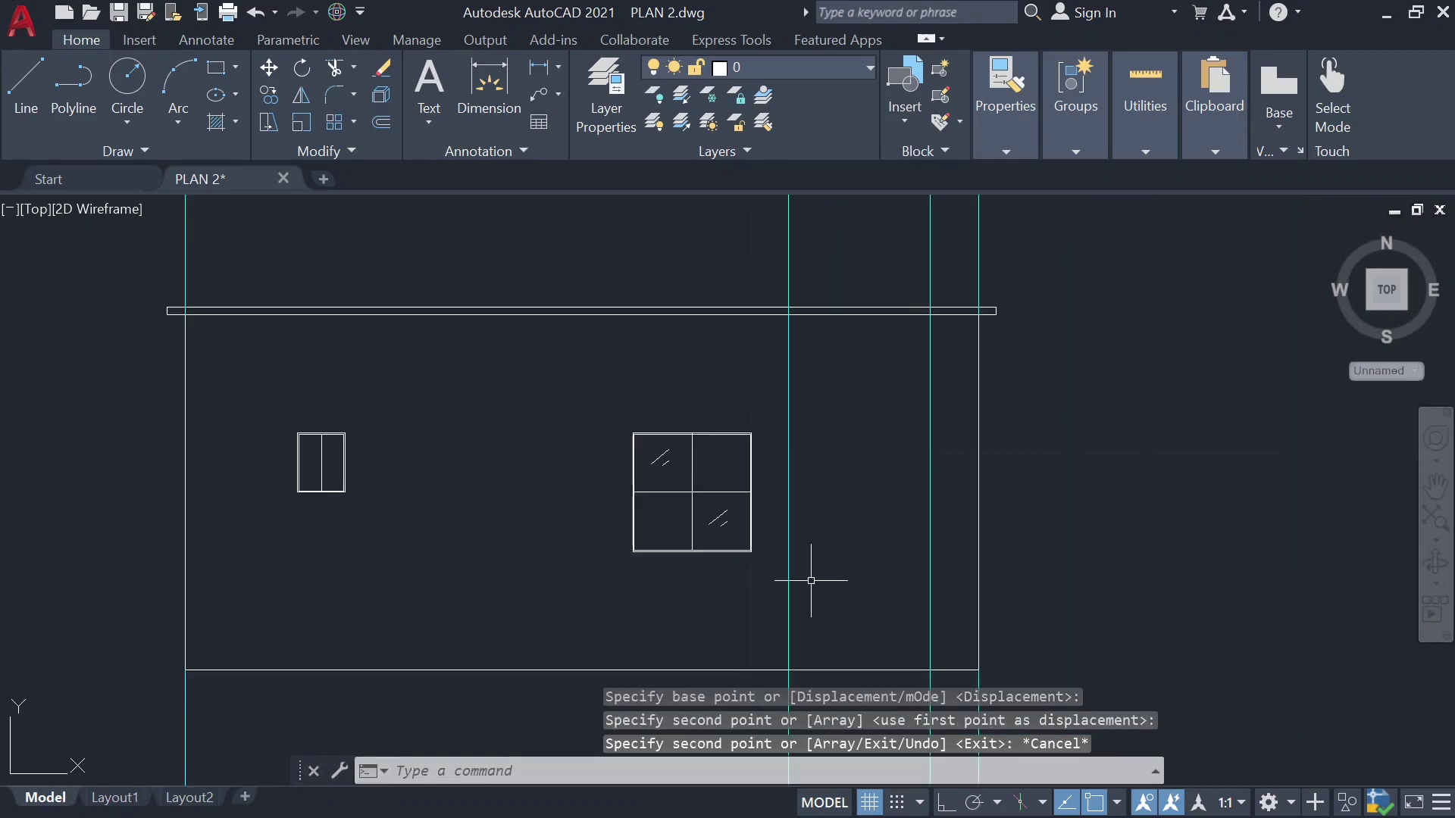
pyautogui.scroll(4, 333, 420)
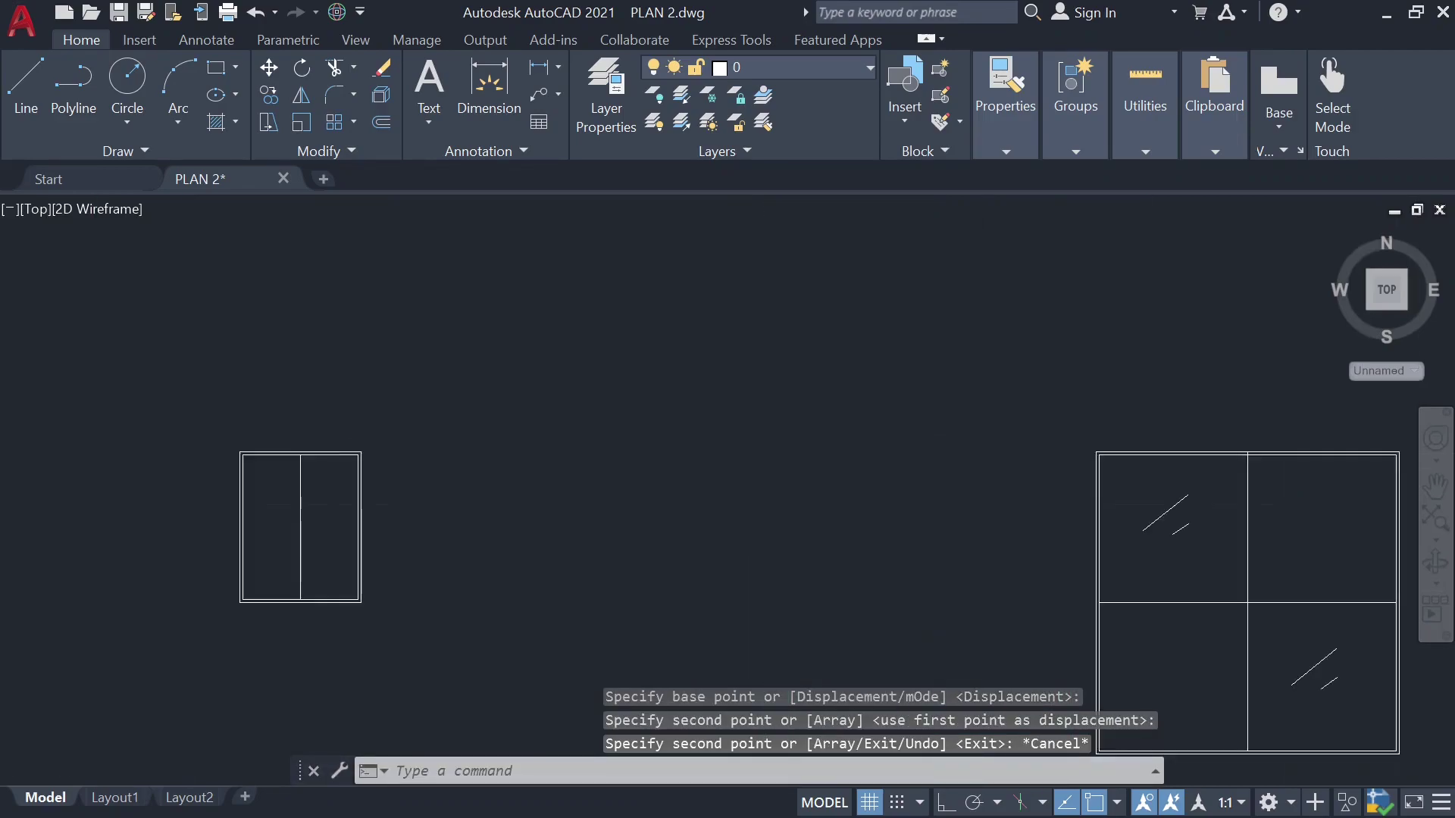
pyautogui.scroll(-2, 227, 424)
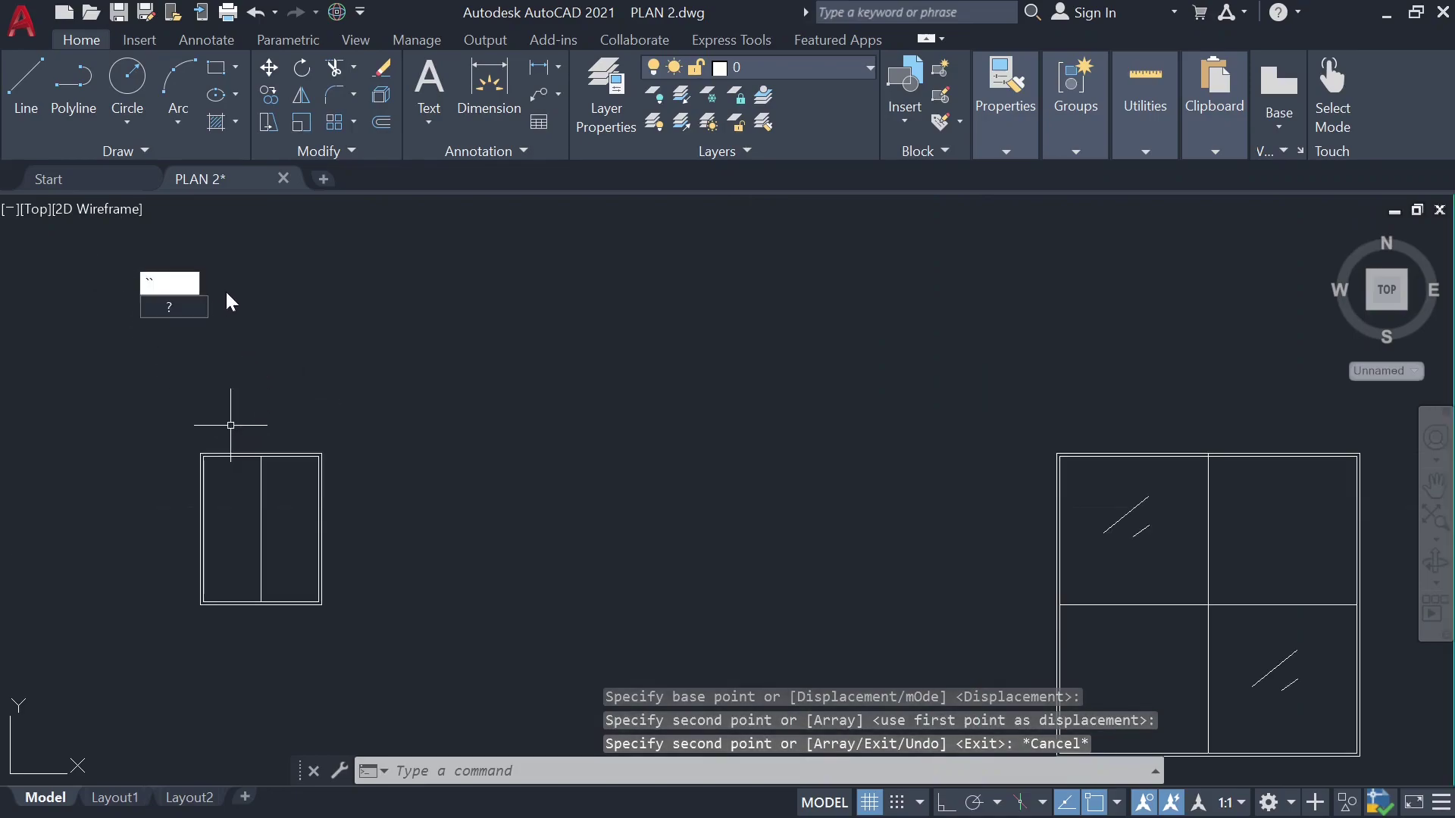
pyautogui.press('Escape')
pyautogui.scroll(-4, 253, 308)
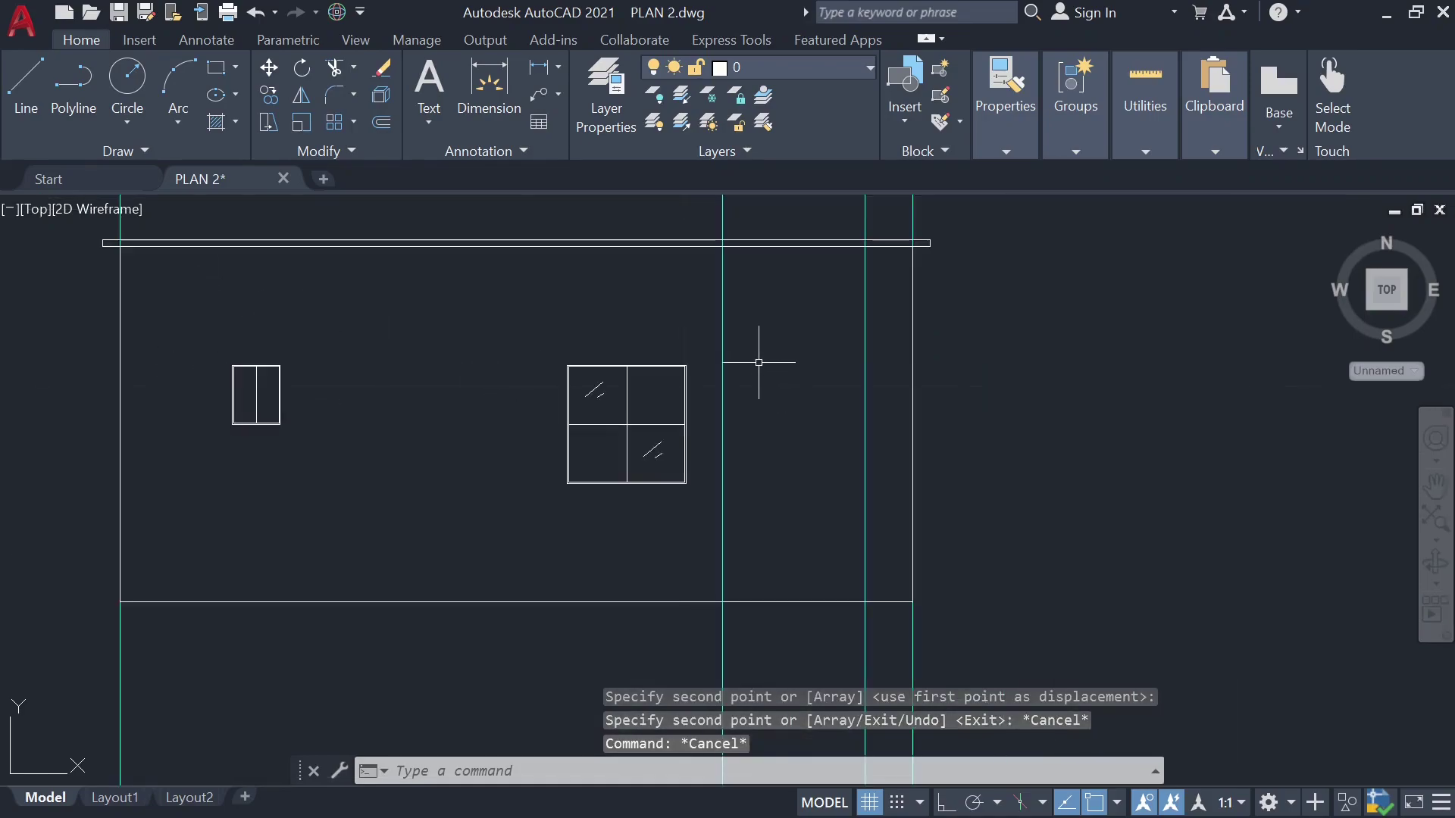
pyautogui.click(228, 78)
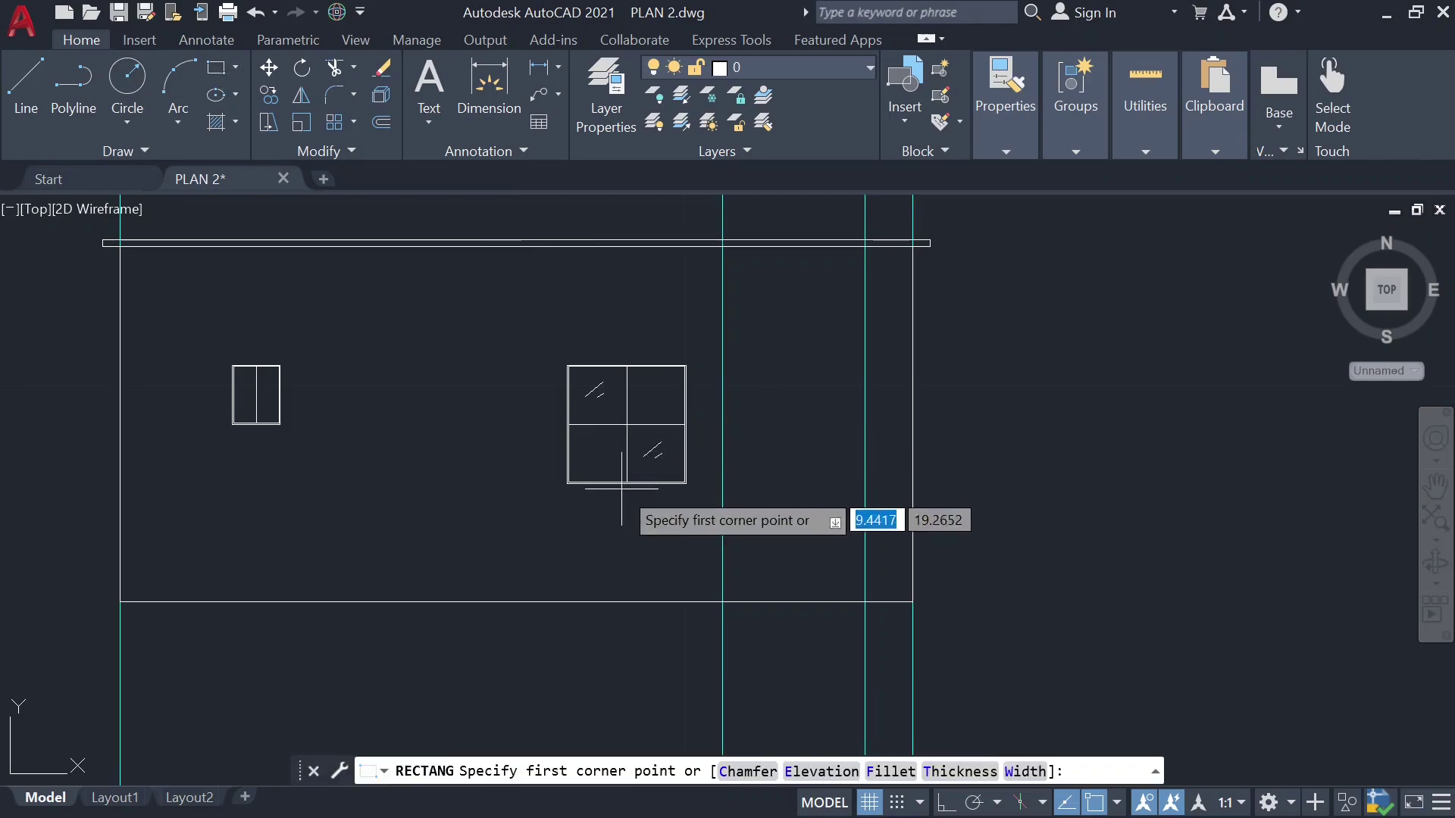
pyautogui.click(722, 603)
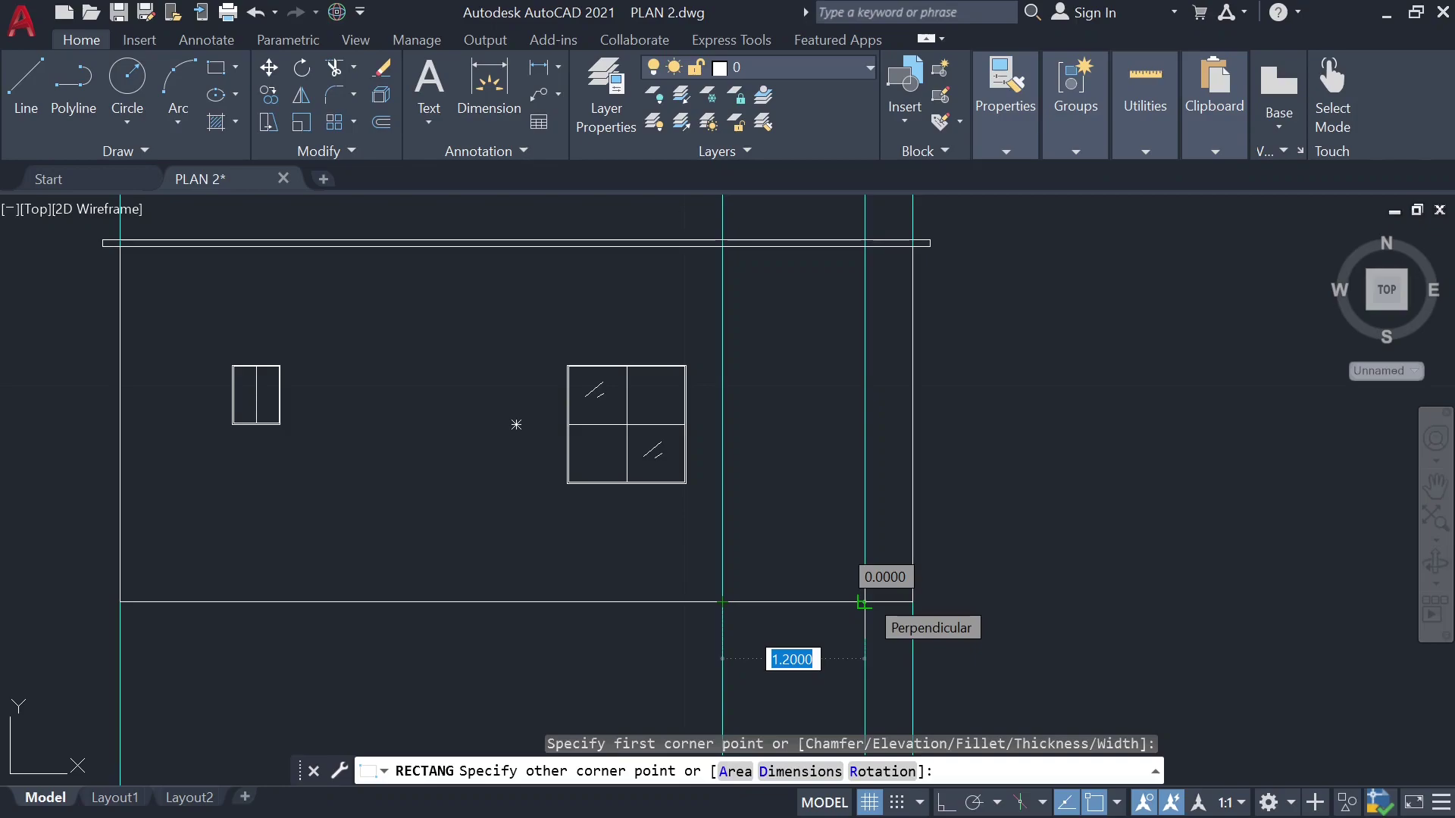
pyautogui.moveTo(864, 603); pyautogui.dragTo(835, 475, button='middle')
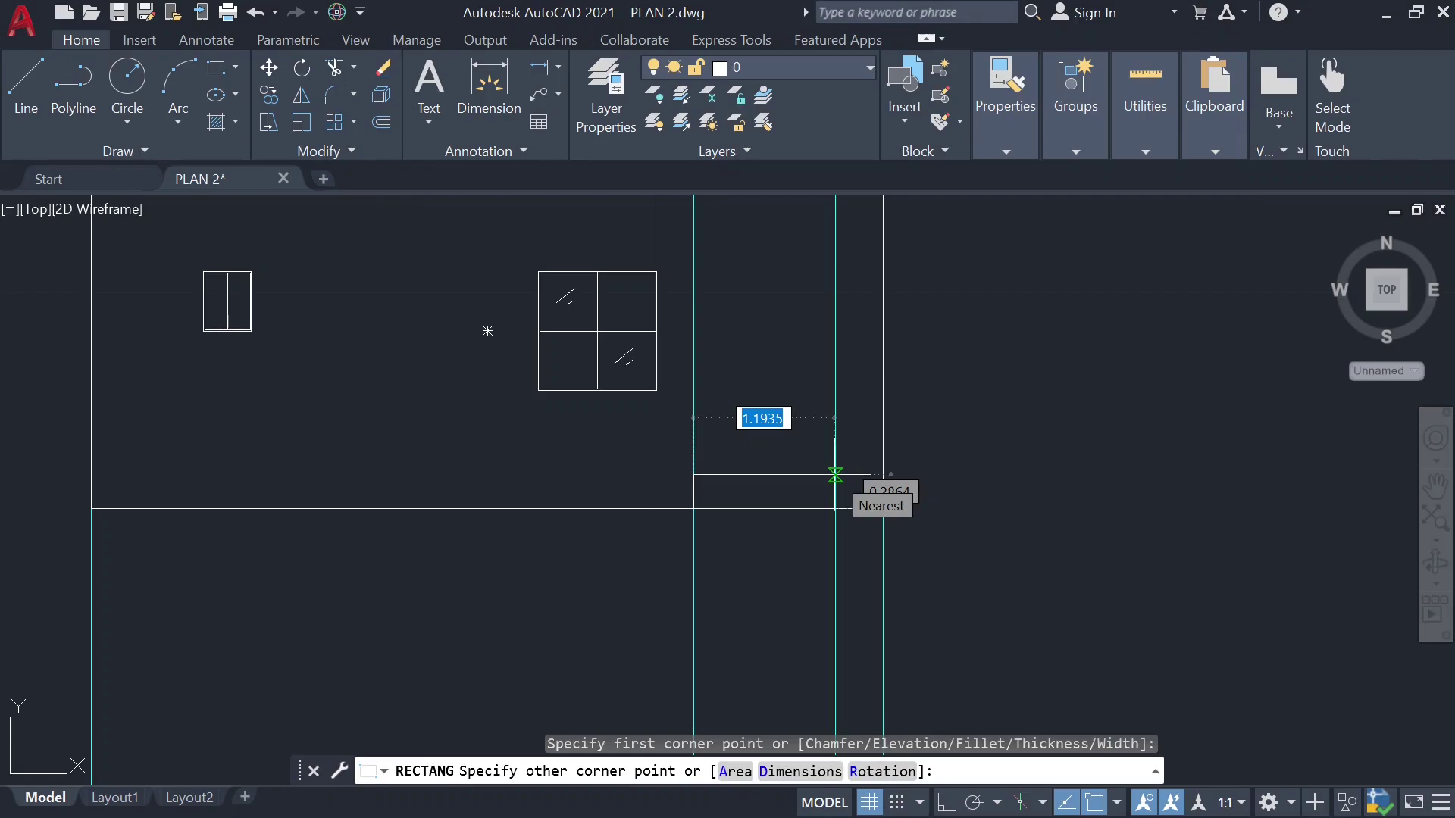
pyautogui.press('Tab')
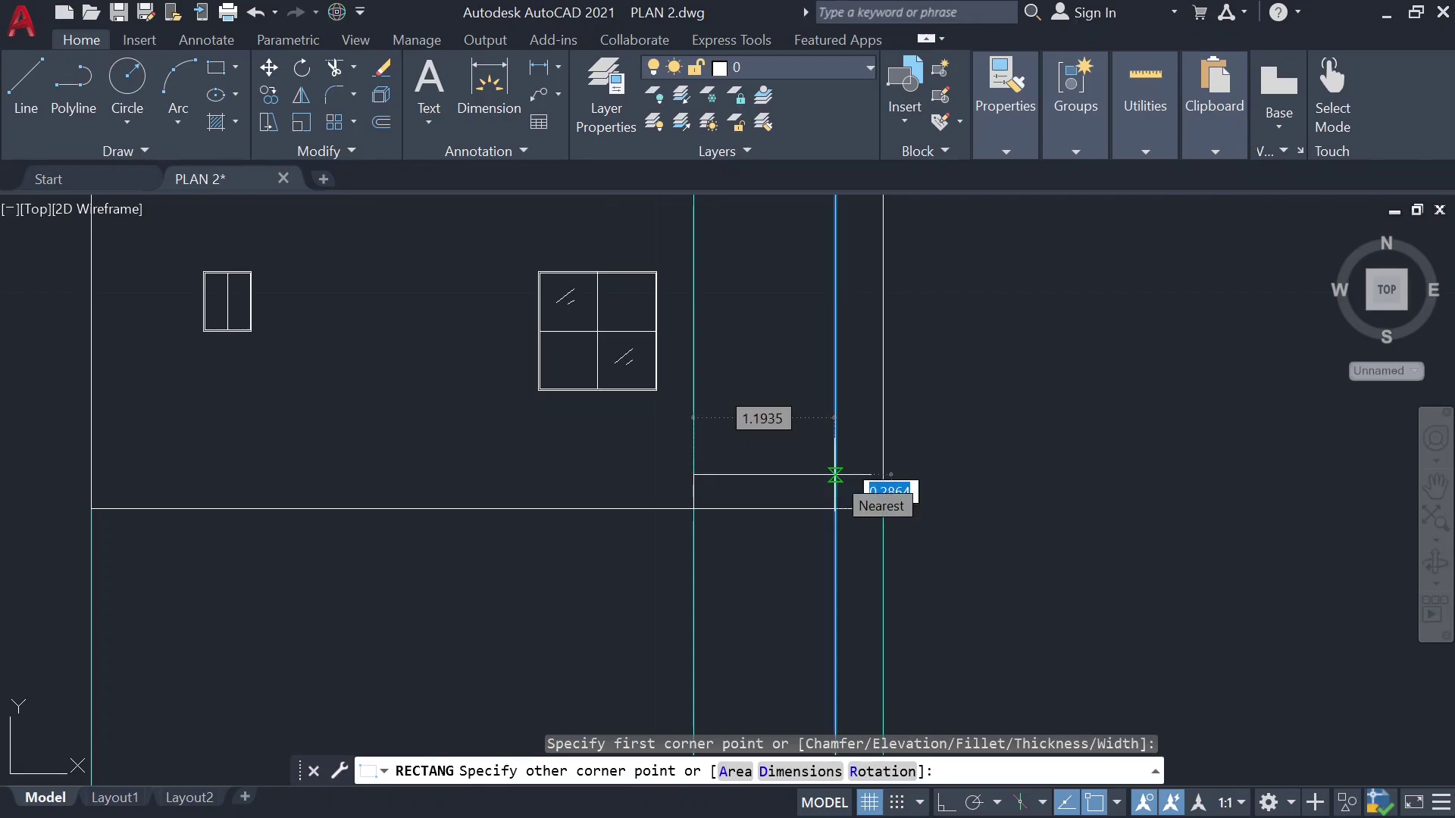
pyautogui.write('2.134')
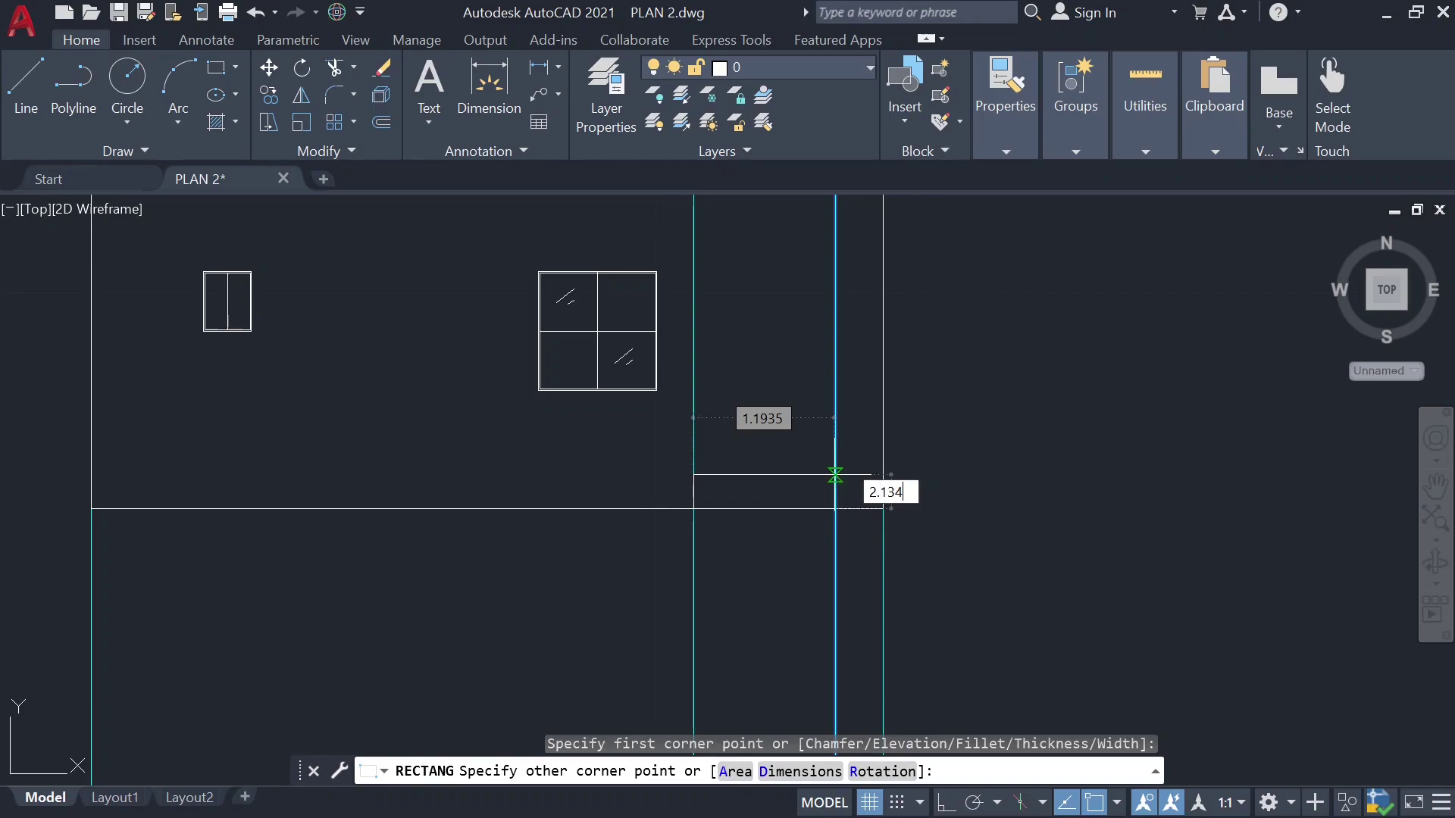
pyautogui.press('Return')
pyautogui.scroll(-2, 695, 479)
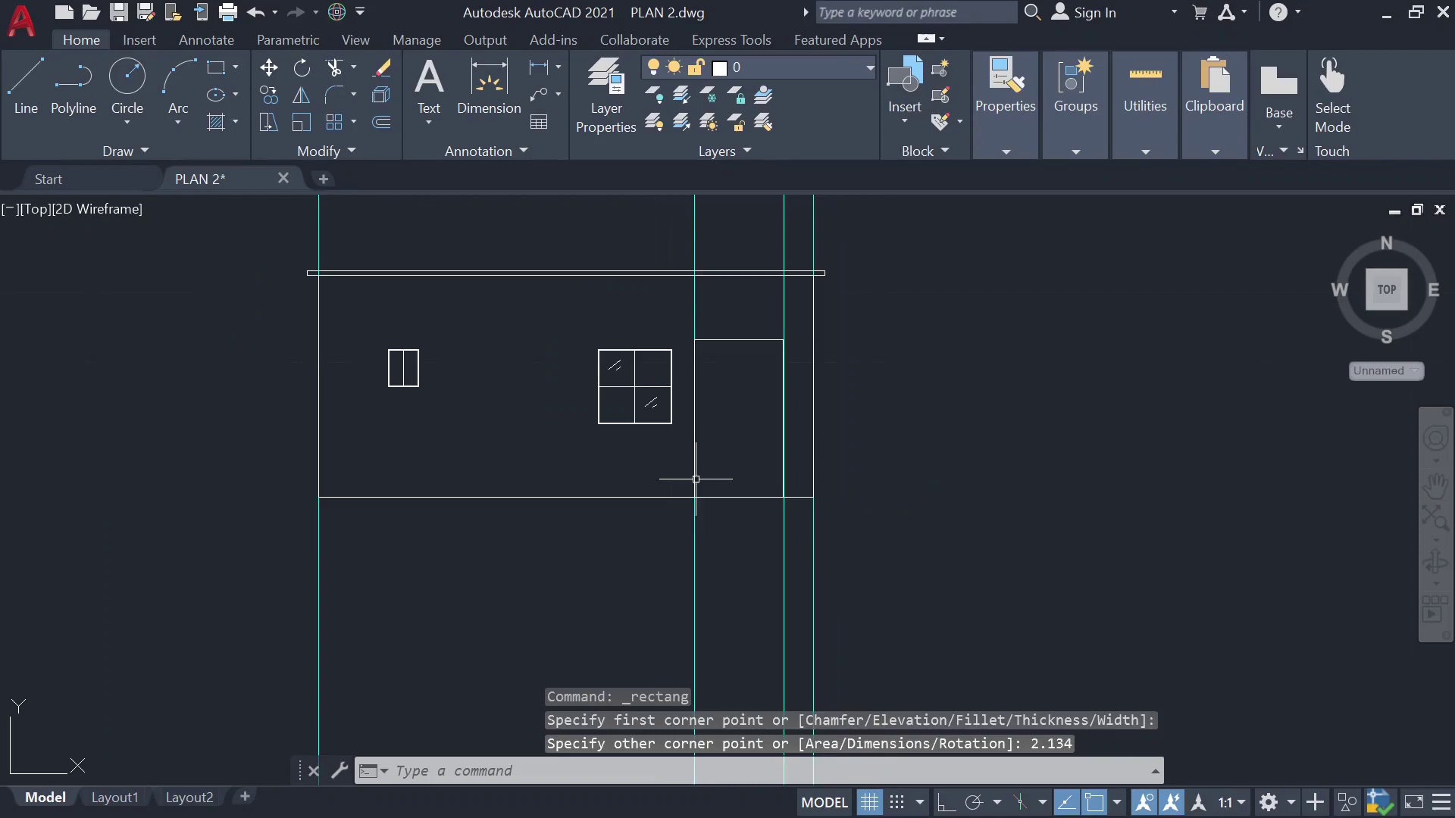
pyautogui.click(743, 340)
pyautogui.press('Escape')
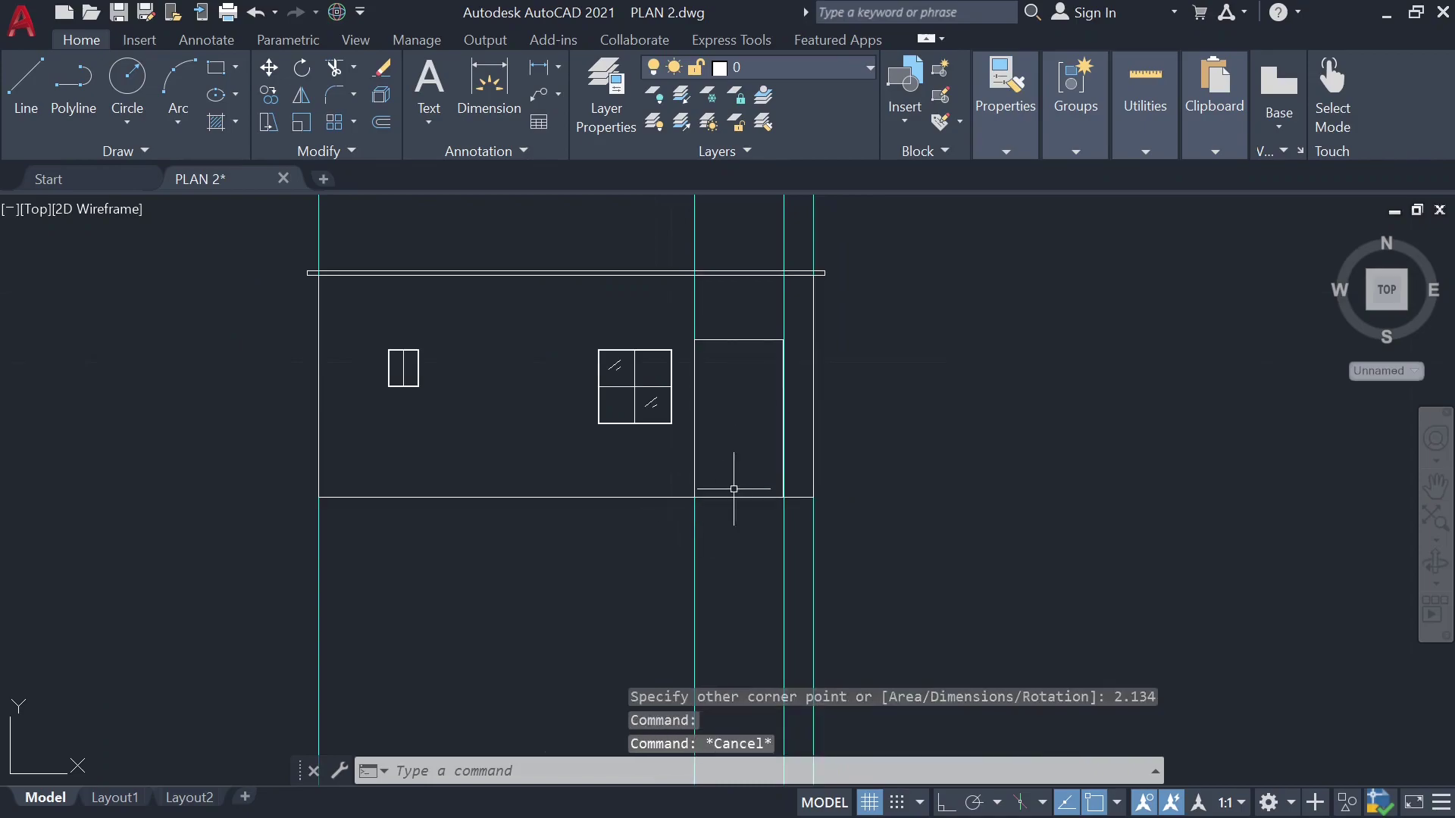
pyautogui.scroll(2, 735, 331)
# Step: Erase the leftover vertical guide lines using two crossing selections
pyautogui.scroll(2, 735, 331)
pyautogui.click(720, 354)
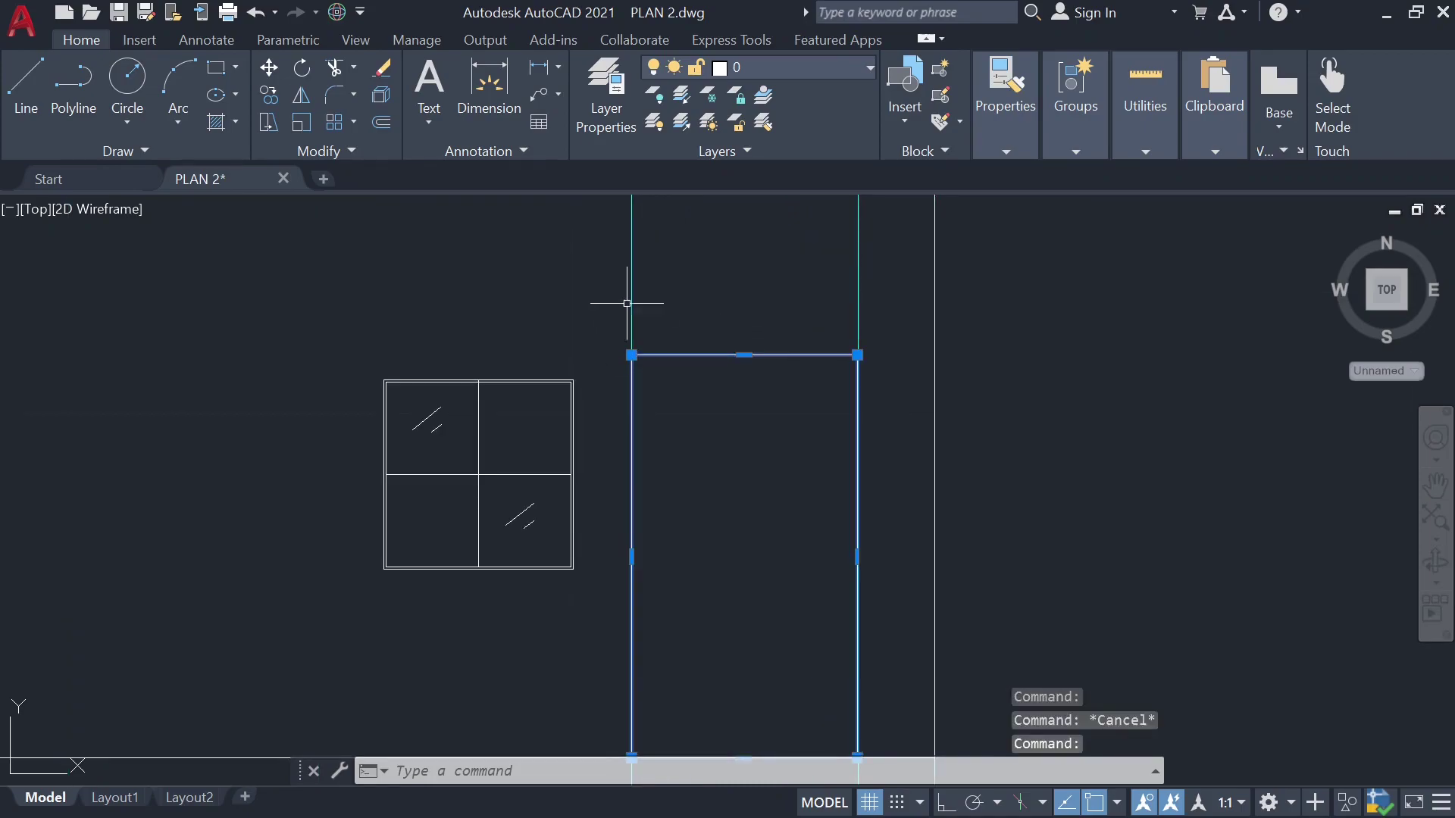
pyautogui.scroll(-2, 626, 303)
pyautogui.press('Escape')
pyautogui.click(791, 285)
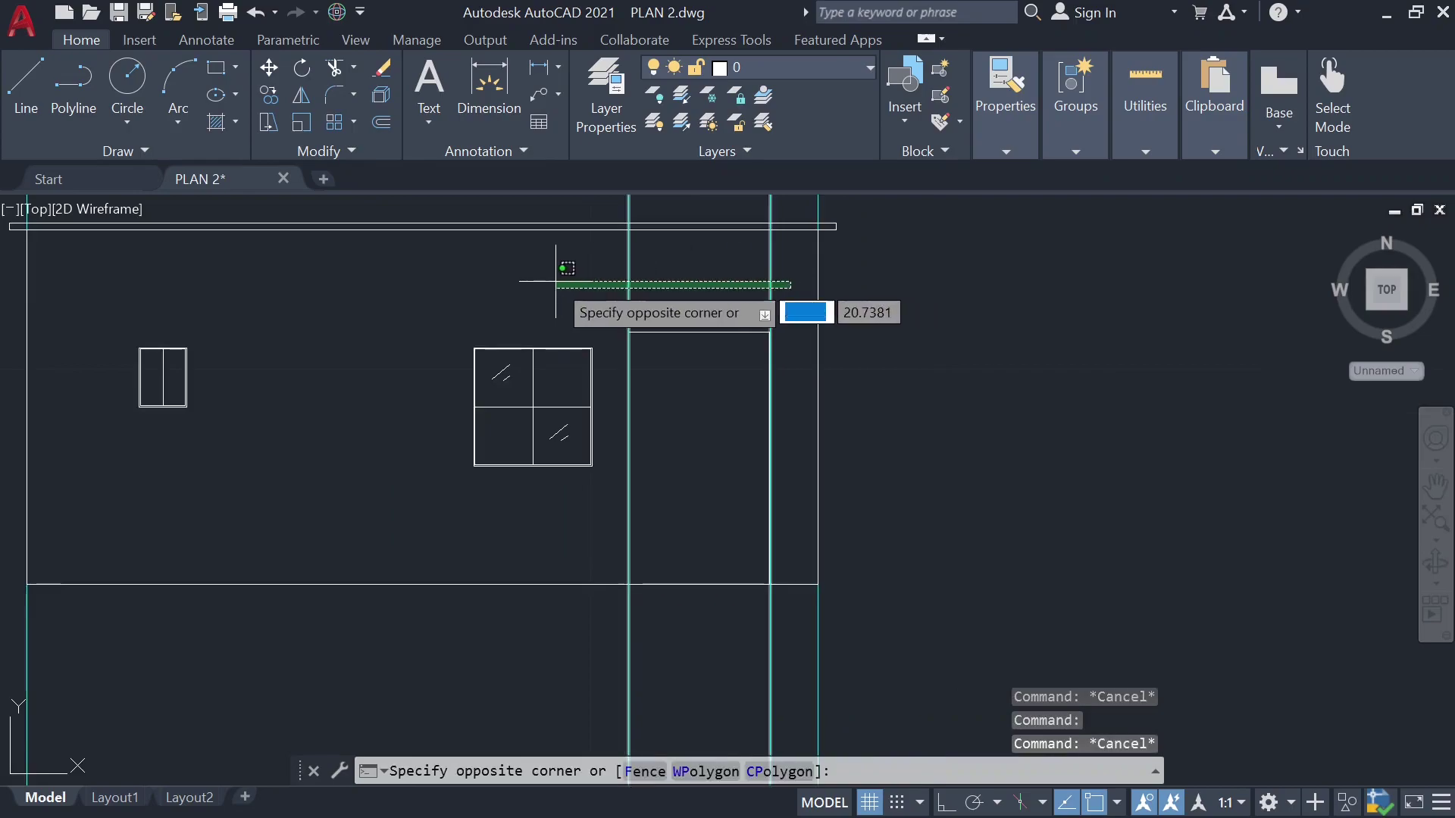
pyautogui.click(556, 281)
pyautogui.press('Delete')
pyautogui.scroll(-2, 568, 283)
pyautogui.scroll(-1, 896, 525)
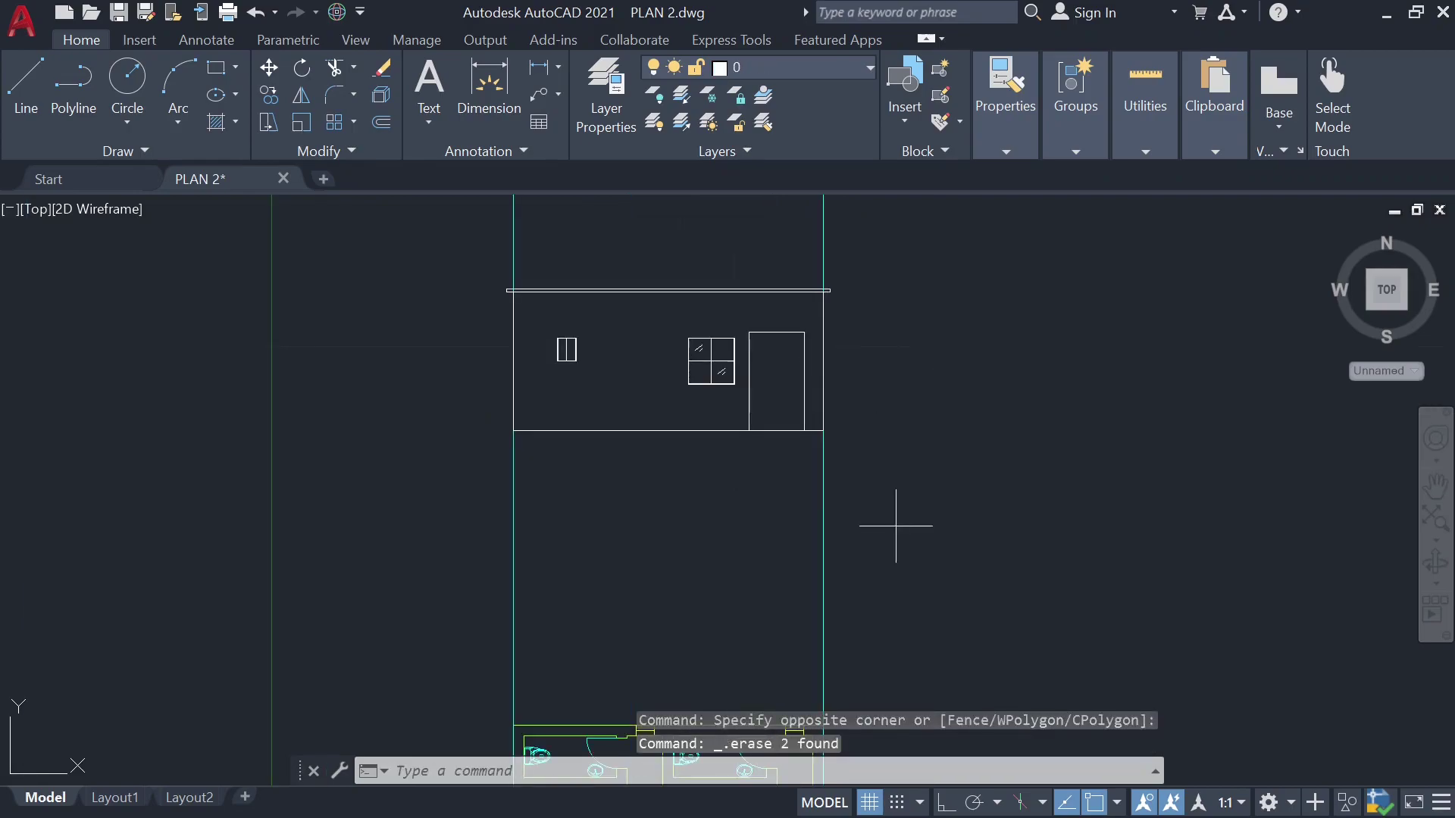
pyautogui.click(896, 525)
pyautogui.click(334, 537)
pyautogui.press('Delete')
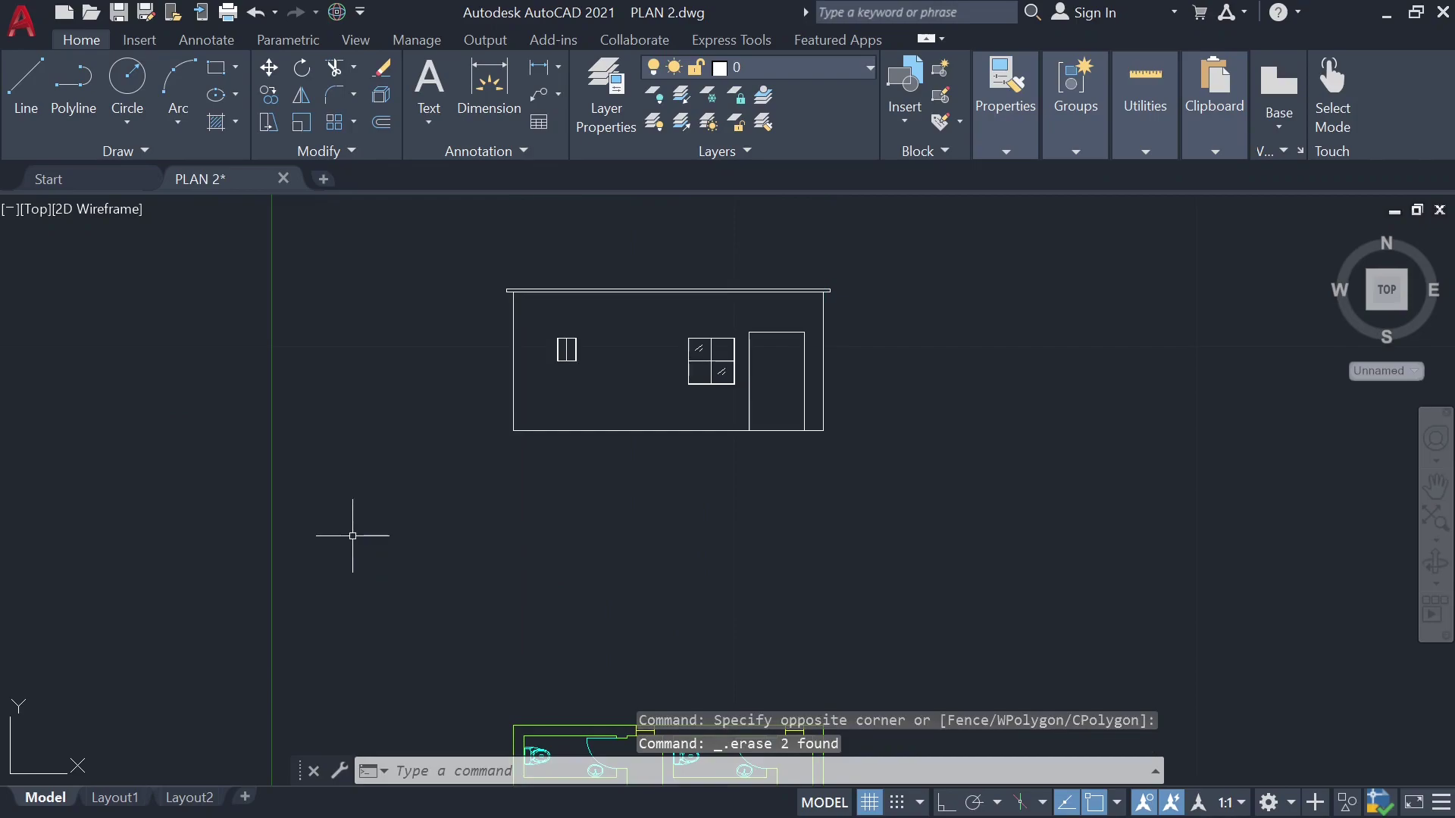
# Step: Draw a 0.3-high plinth rectangle along the base from the wall's lower-left corner
pyautogui.click(26, 85)
pyautogui.click(216, 67)
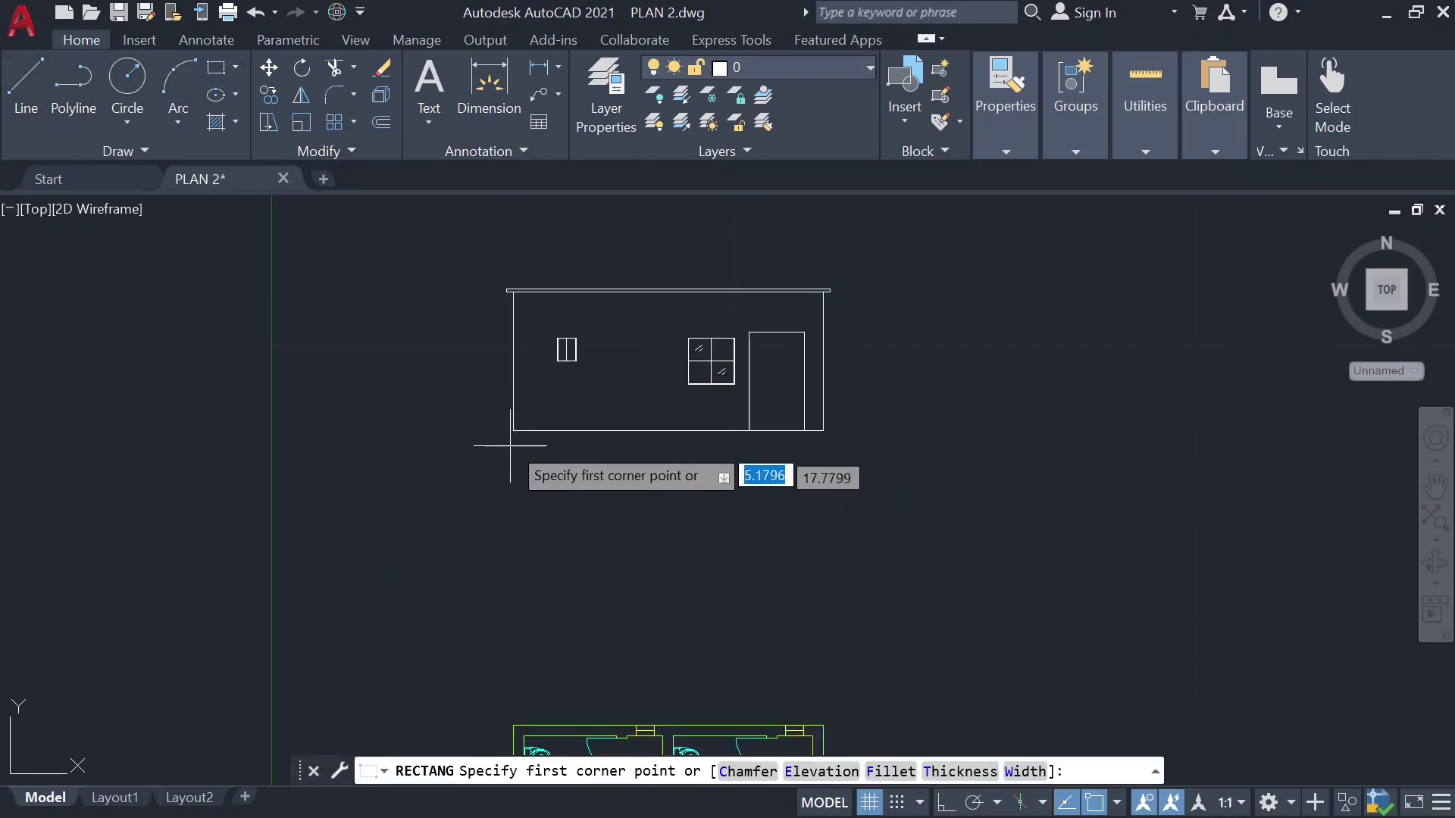
pyautogui.scroll(4, 513, 431)
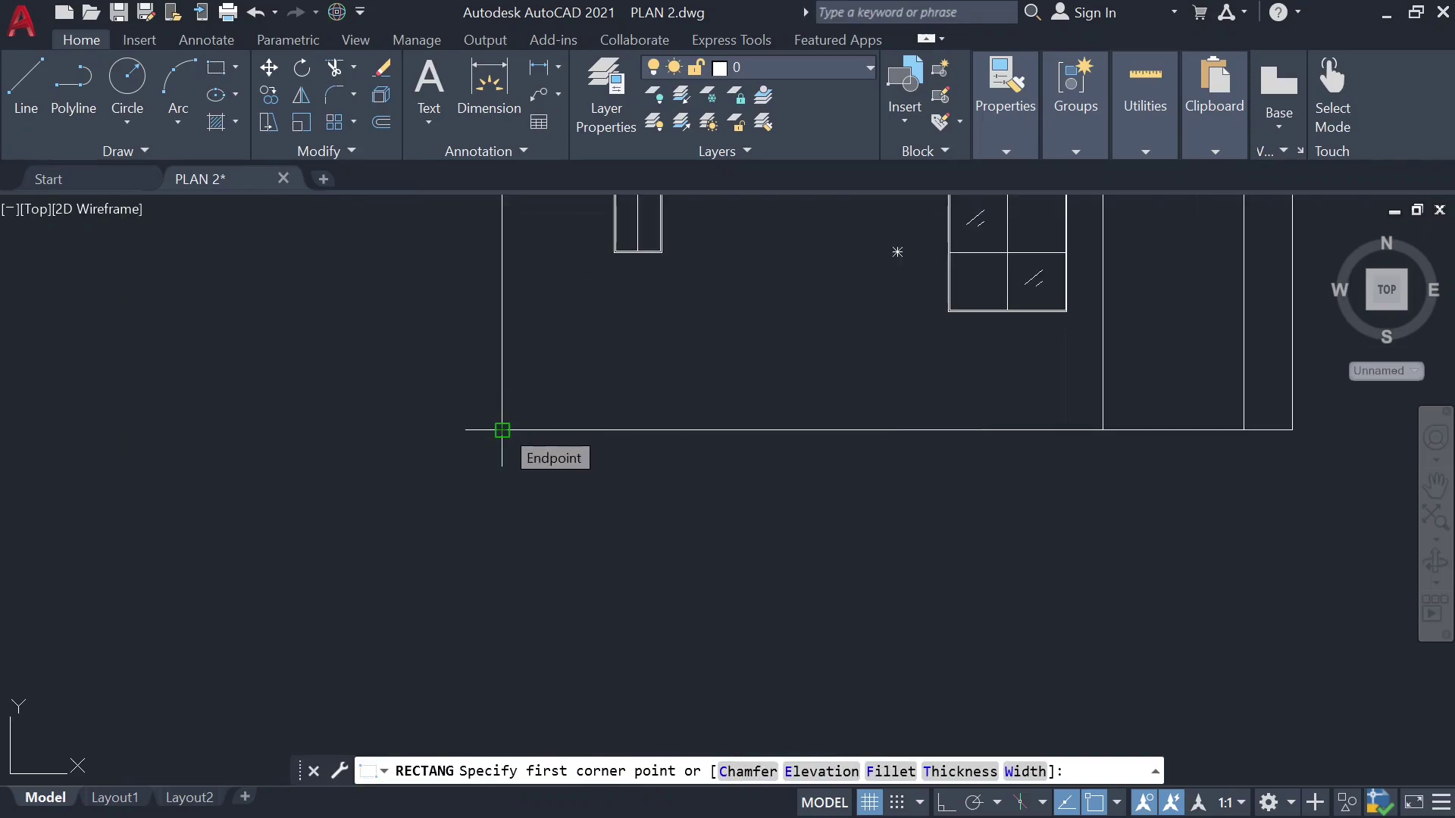
pyautogui.click(501, 429)
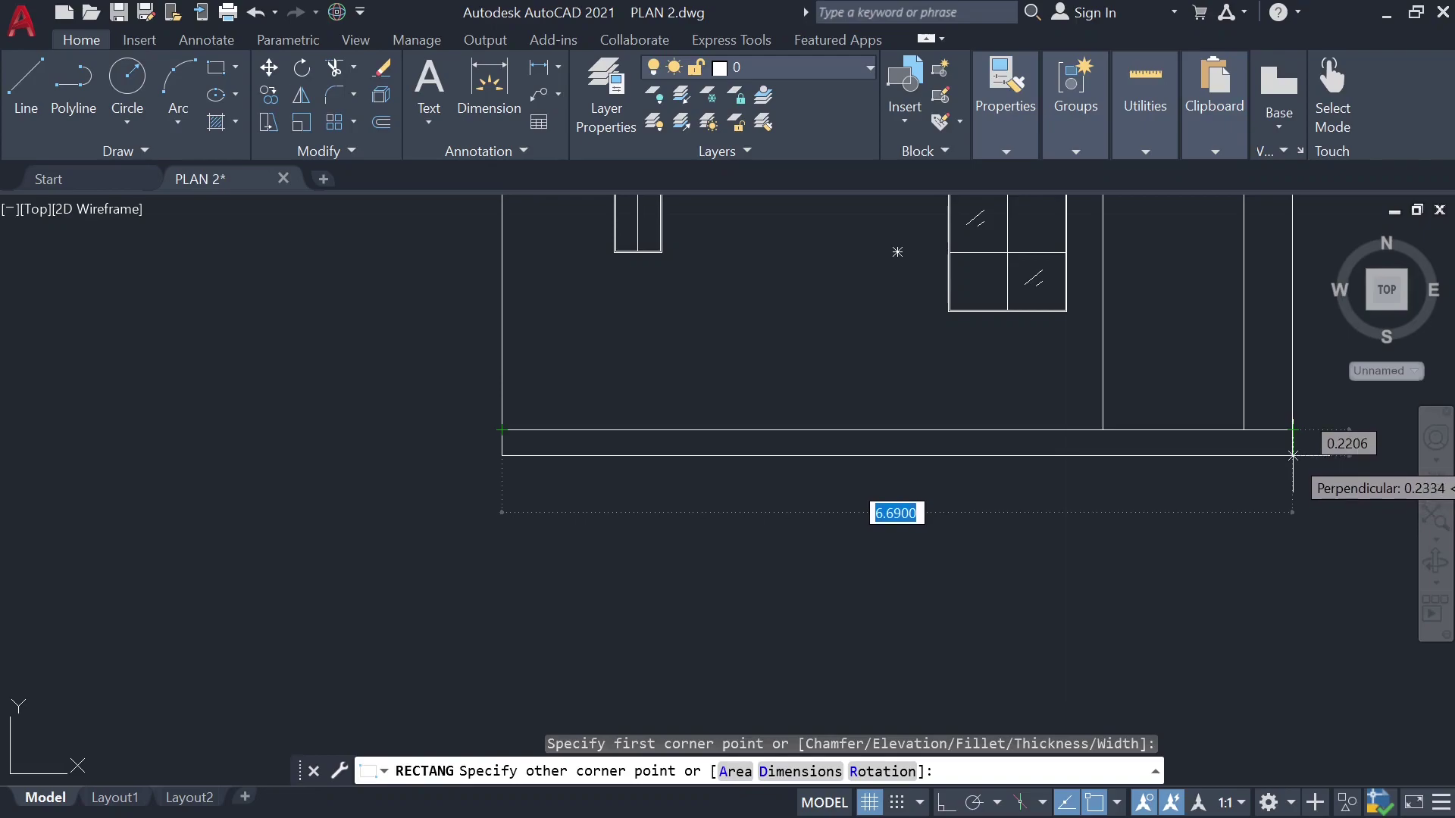
pyautogui.write('0.3')
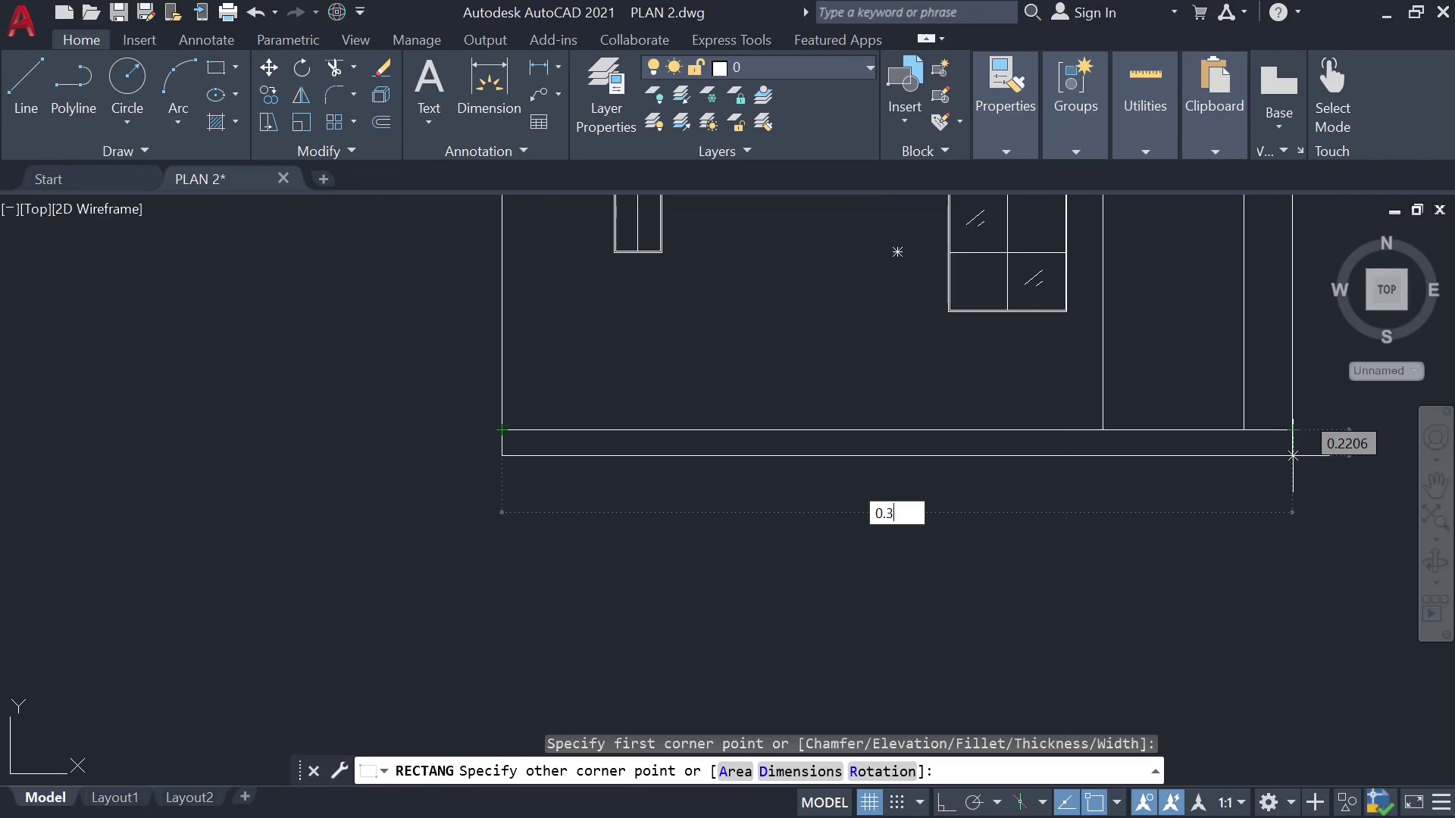
pyautogui.press('Escape')
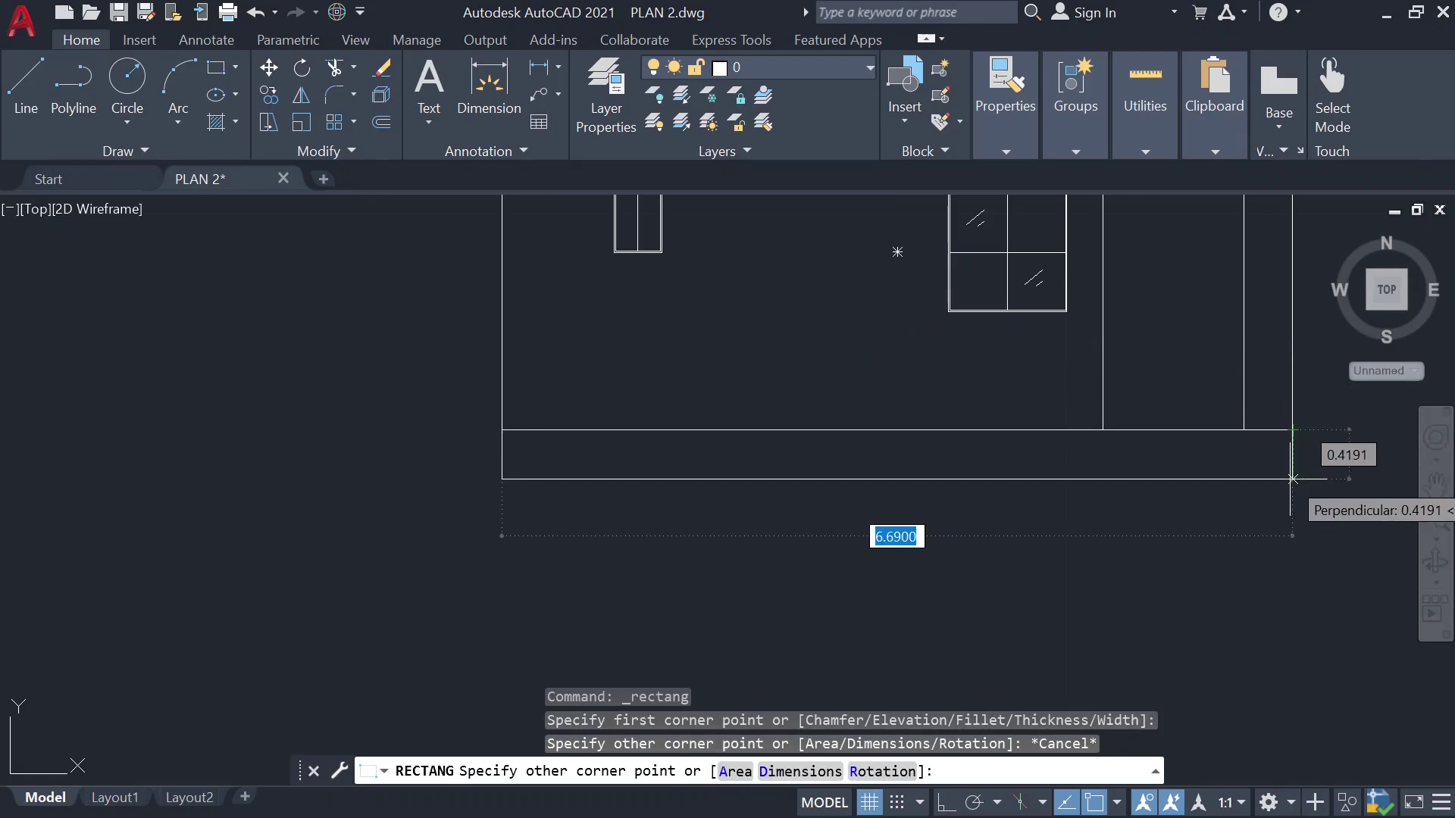
pyautogui.press('Tab')
pyautogui.write('0.3')
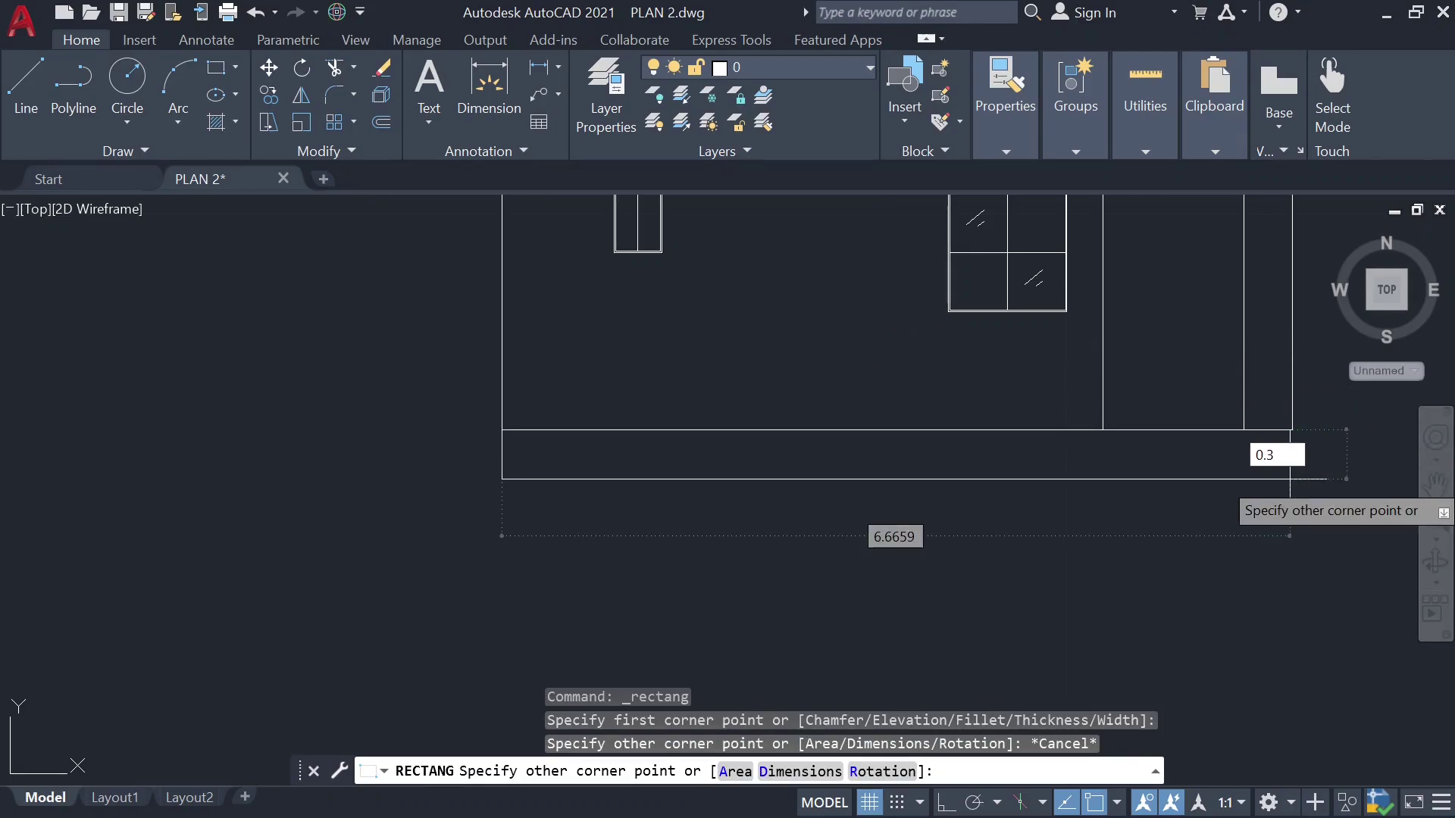
pyautogui.press('Return')
# Step: Try a grip stretch on the plinth rectangle's right end, then cancel it and deselect
pyautogui.click(1290, 462)
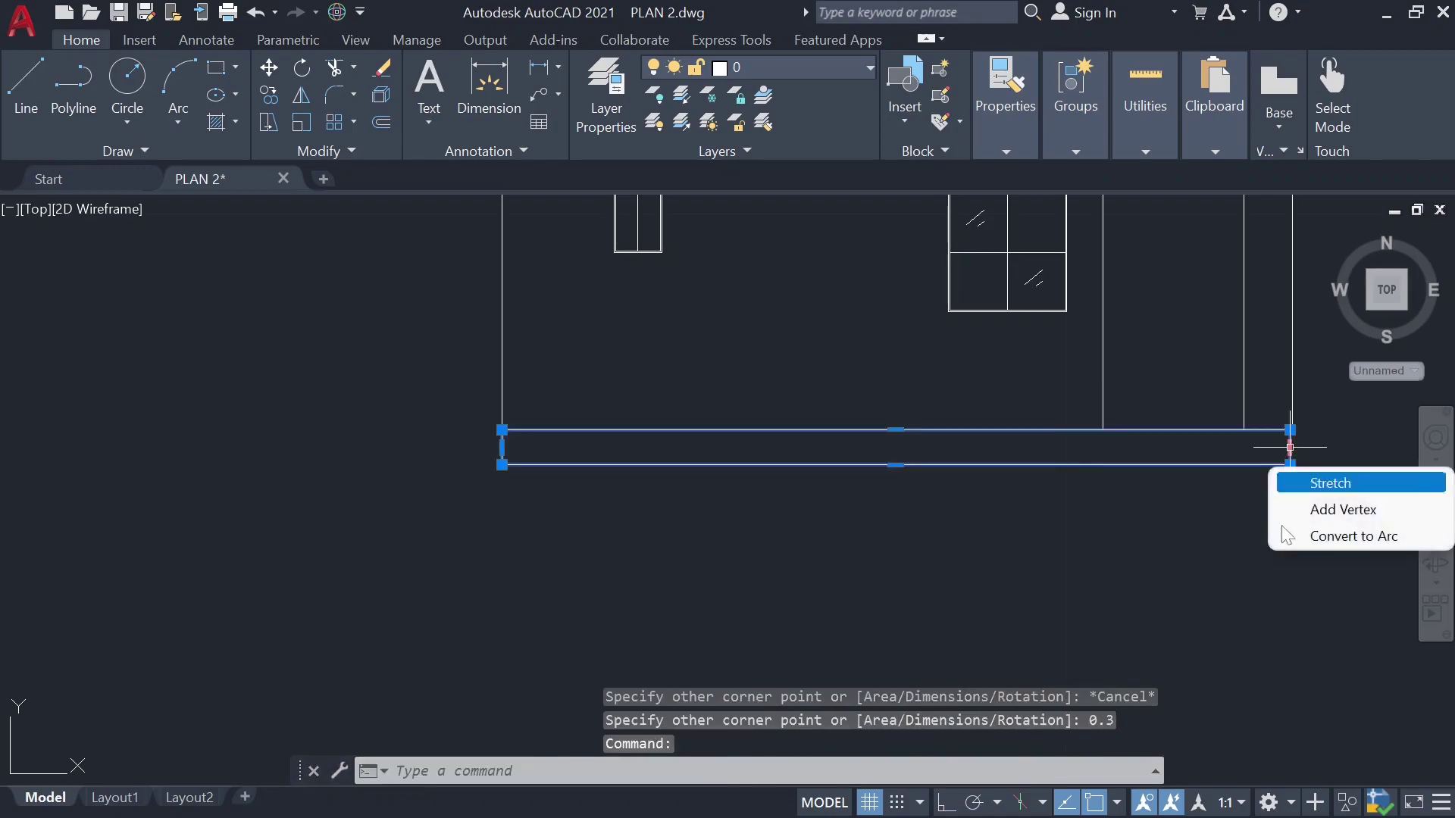
pyautogui.scroll(4, 1284, 451)
pyautogui.scroll(2, 1303, 446)
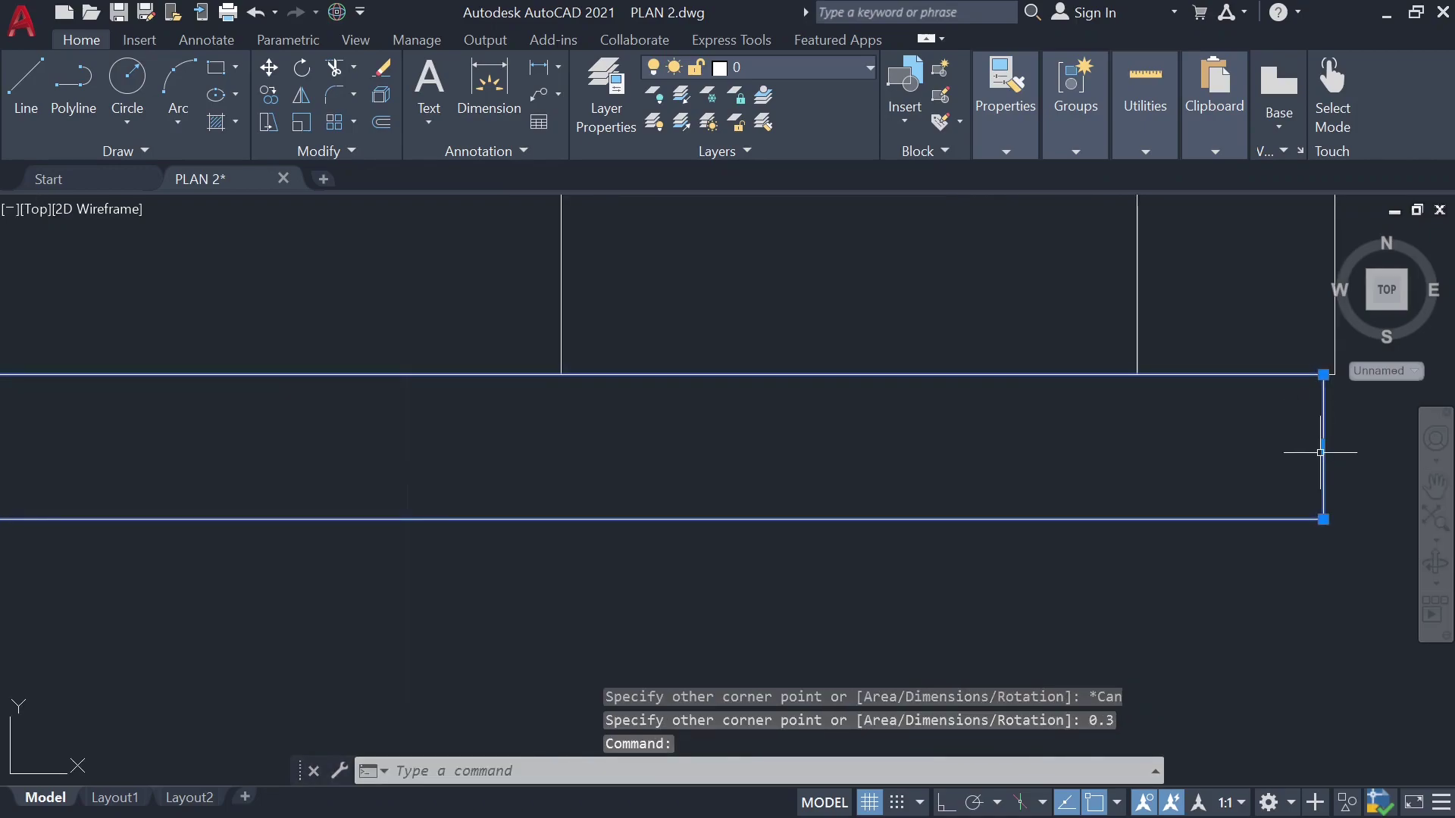
pyautogui.click(1322, 448)
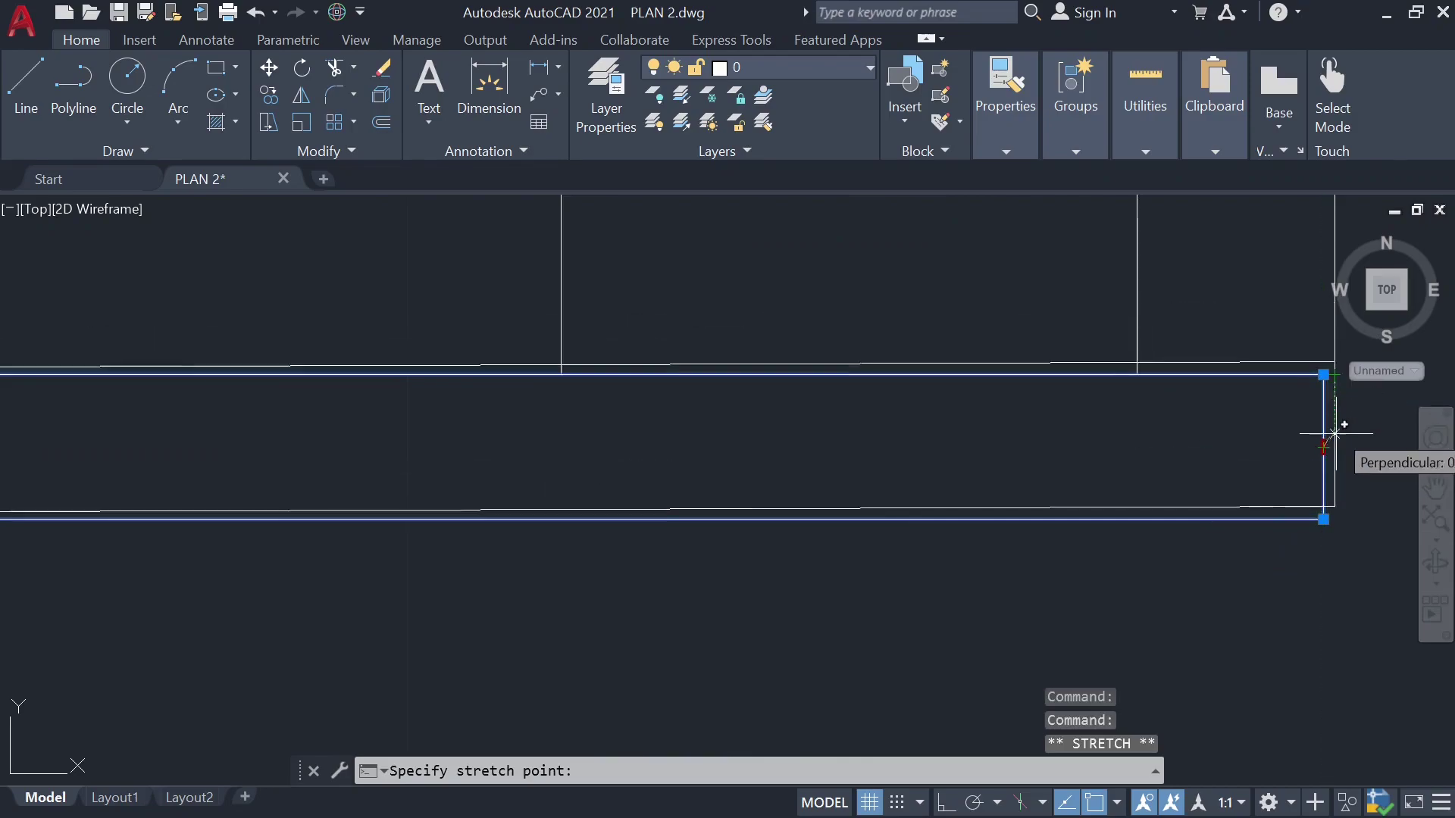
pyautogui.press('Escape')
pyautogui.scroll(-4, 1280, 527)
pyautogui.press('Escape')
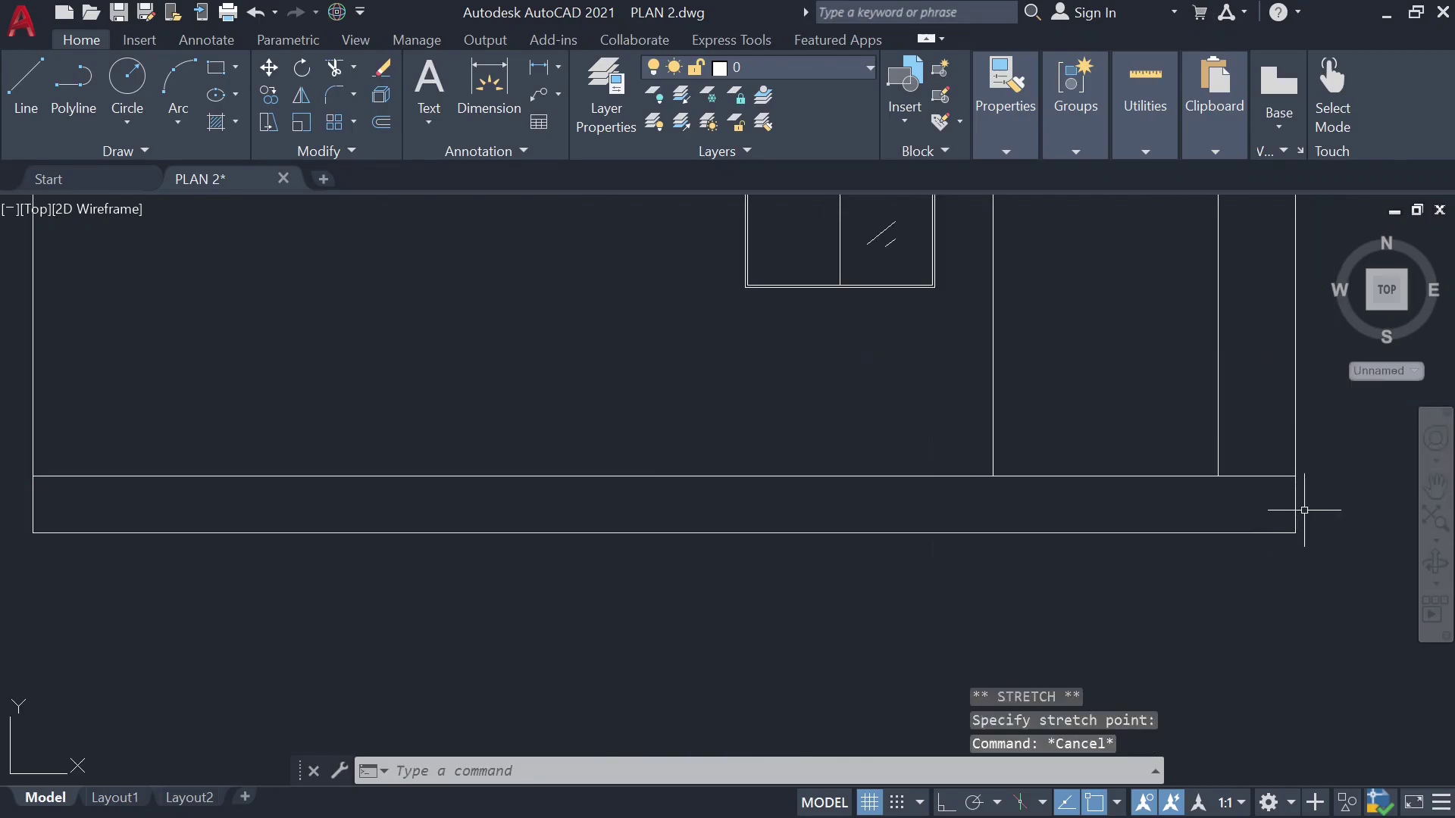
# Step: Check the bottom strip rectangle, clear the selection, and start the XLINE command
pyautogui.scroll(-2, 1304, 509)
pyautogui.scroll(-2, 1303, 519)
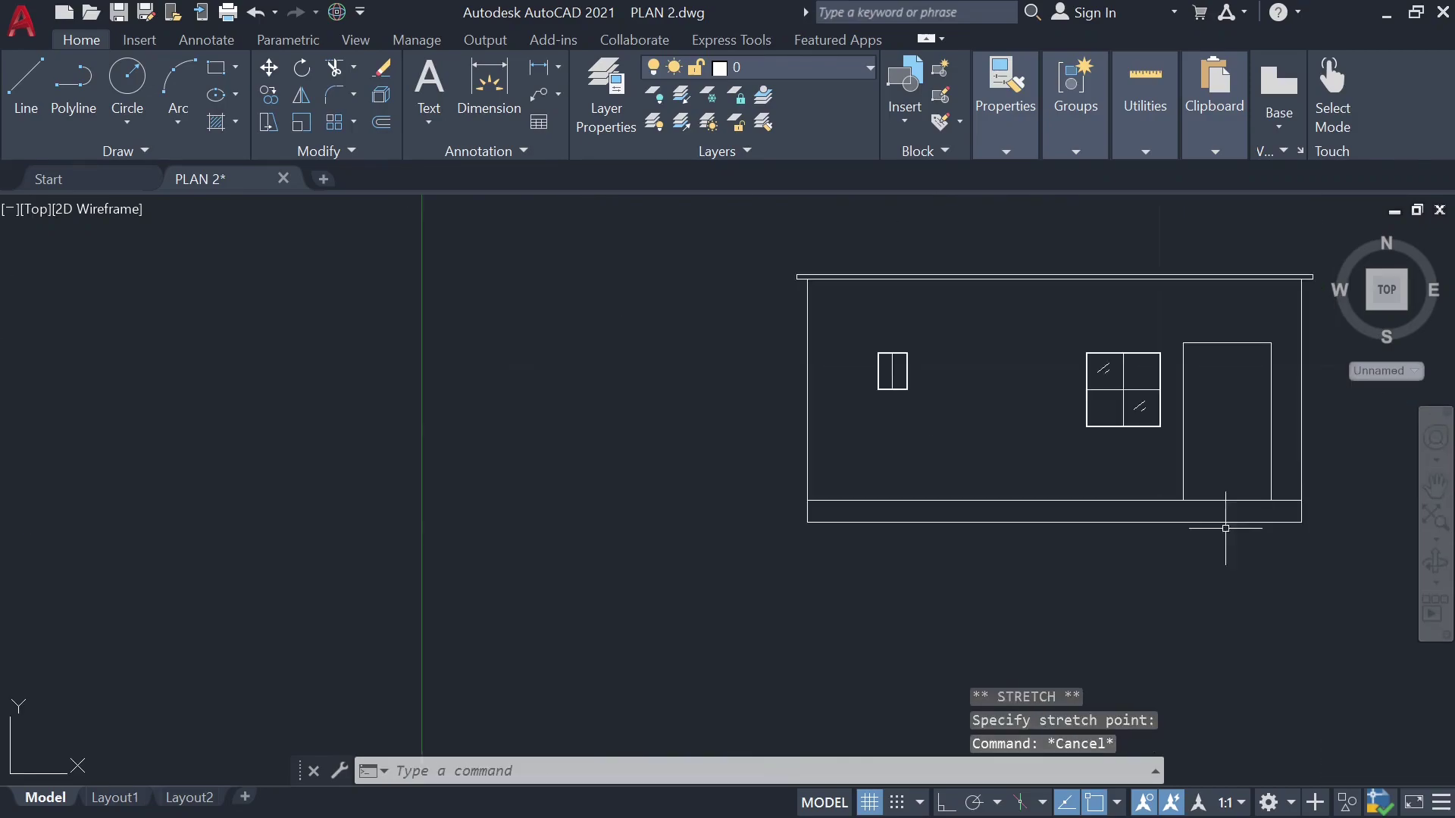
pyautogui.scroll(5, 811, 505)
pyautogui.click(818, 528)
pyautogui.press('Escape')
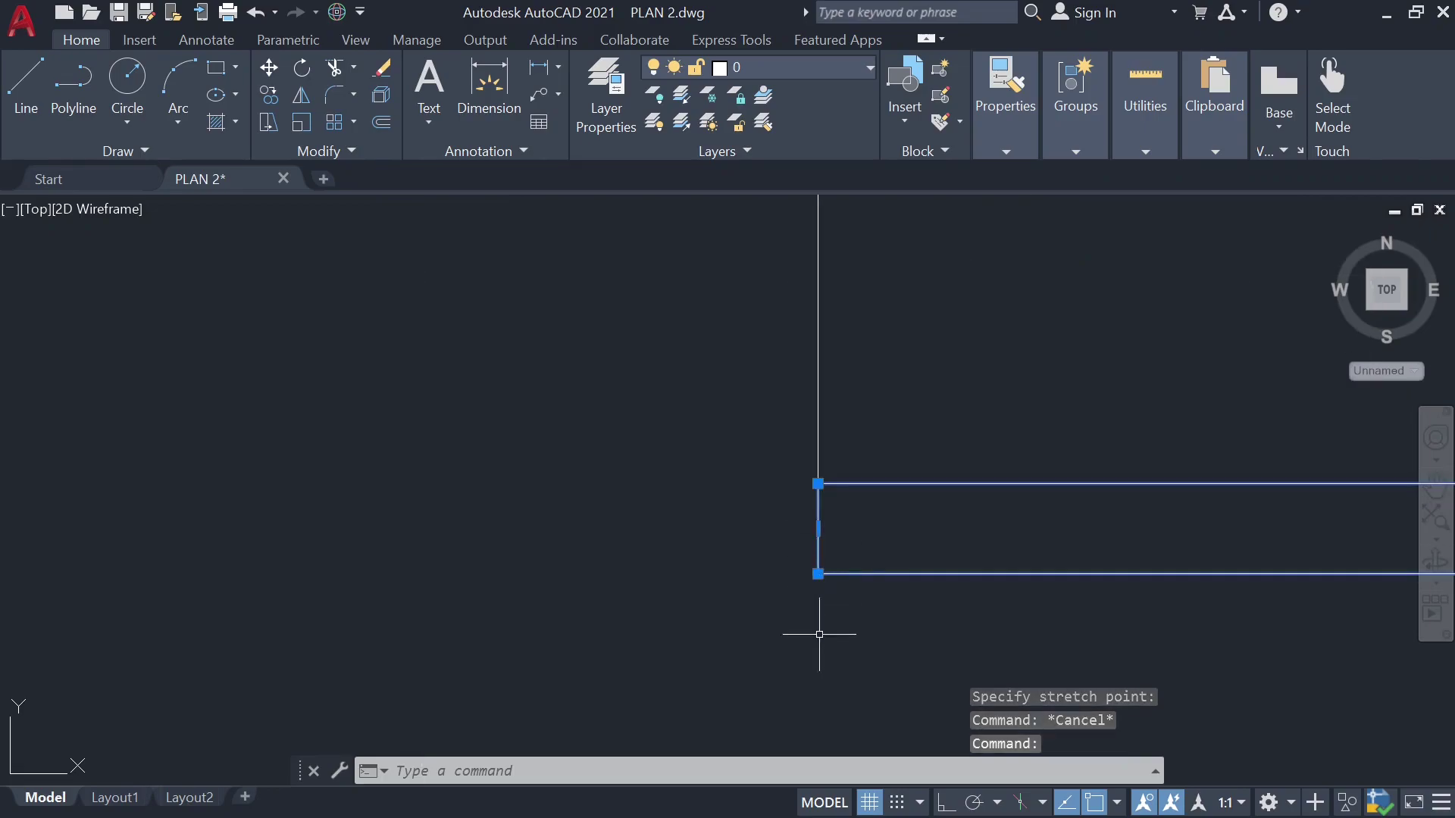
pyautogui.scroll(-4, 805, 641)
pyautogui.press('Escape')
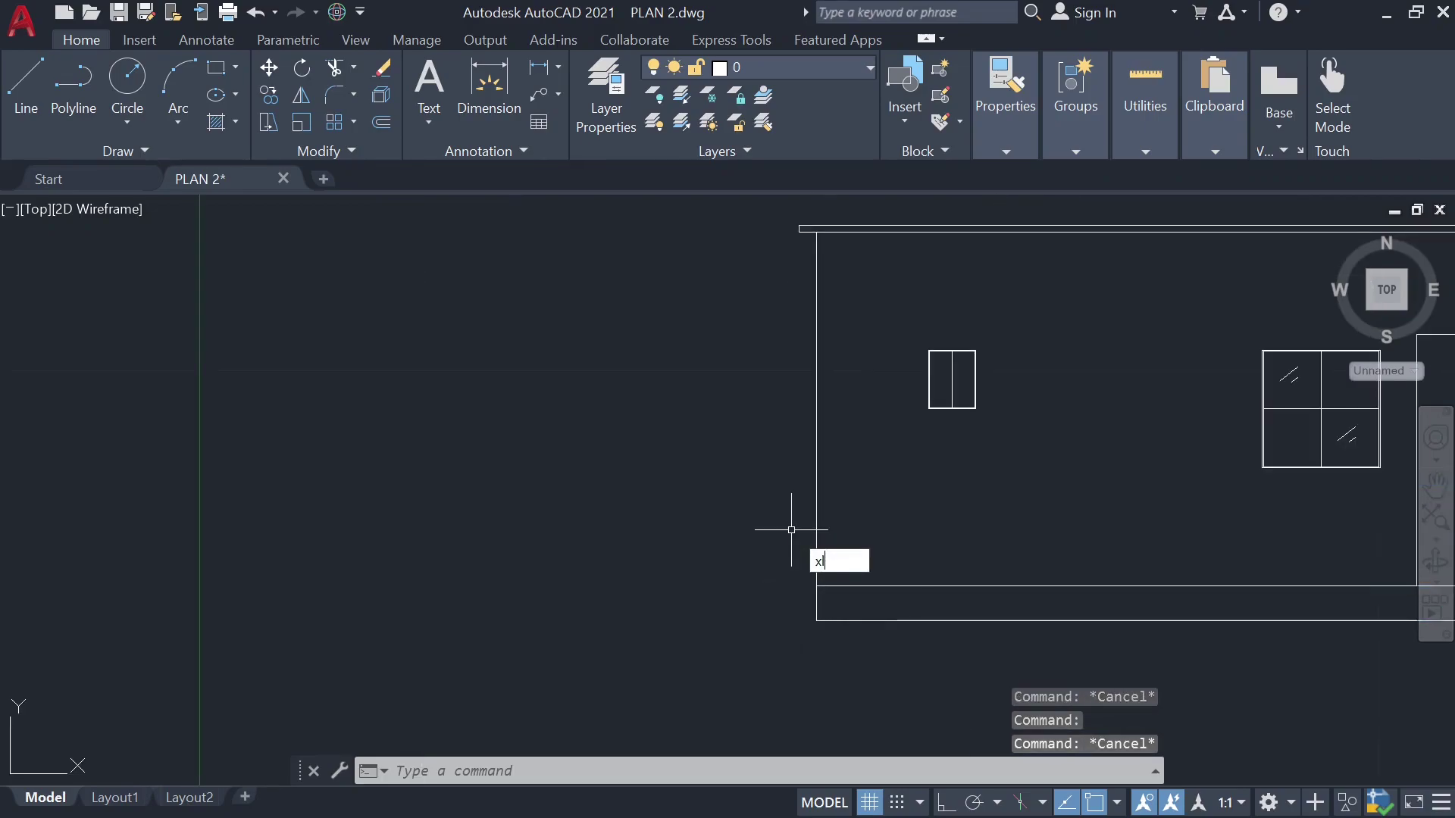
pyautogui.press('Return')
# Step: Place vertical construction lines at the left wall and the roof slab's right end
pyautogui.write('v')
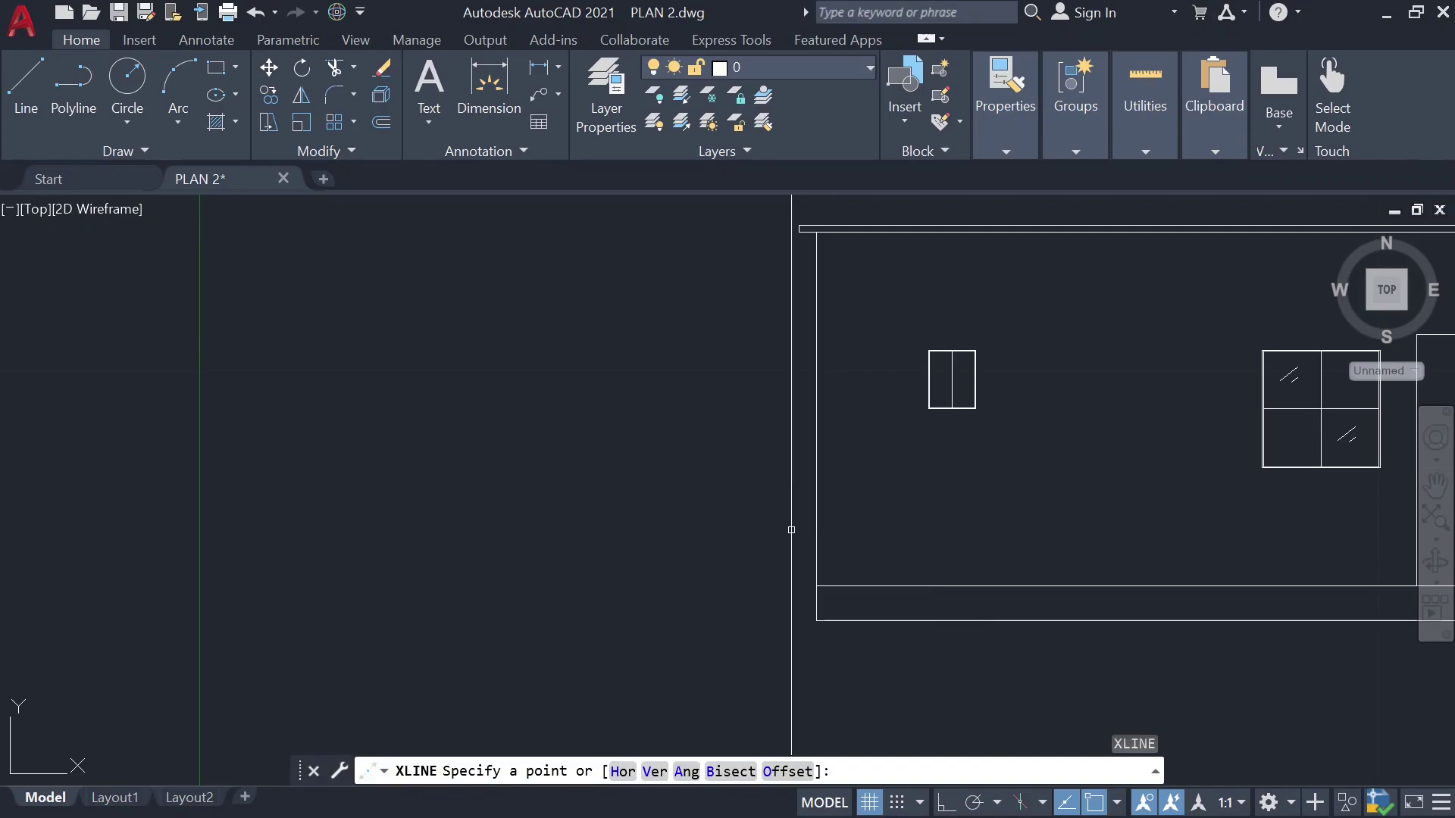
pyautogui.press('Return')
pyautogui.click(794, 231)
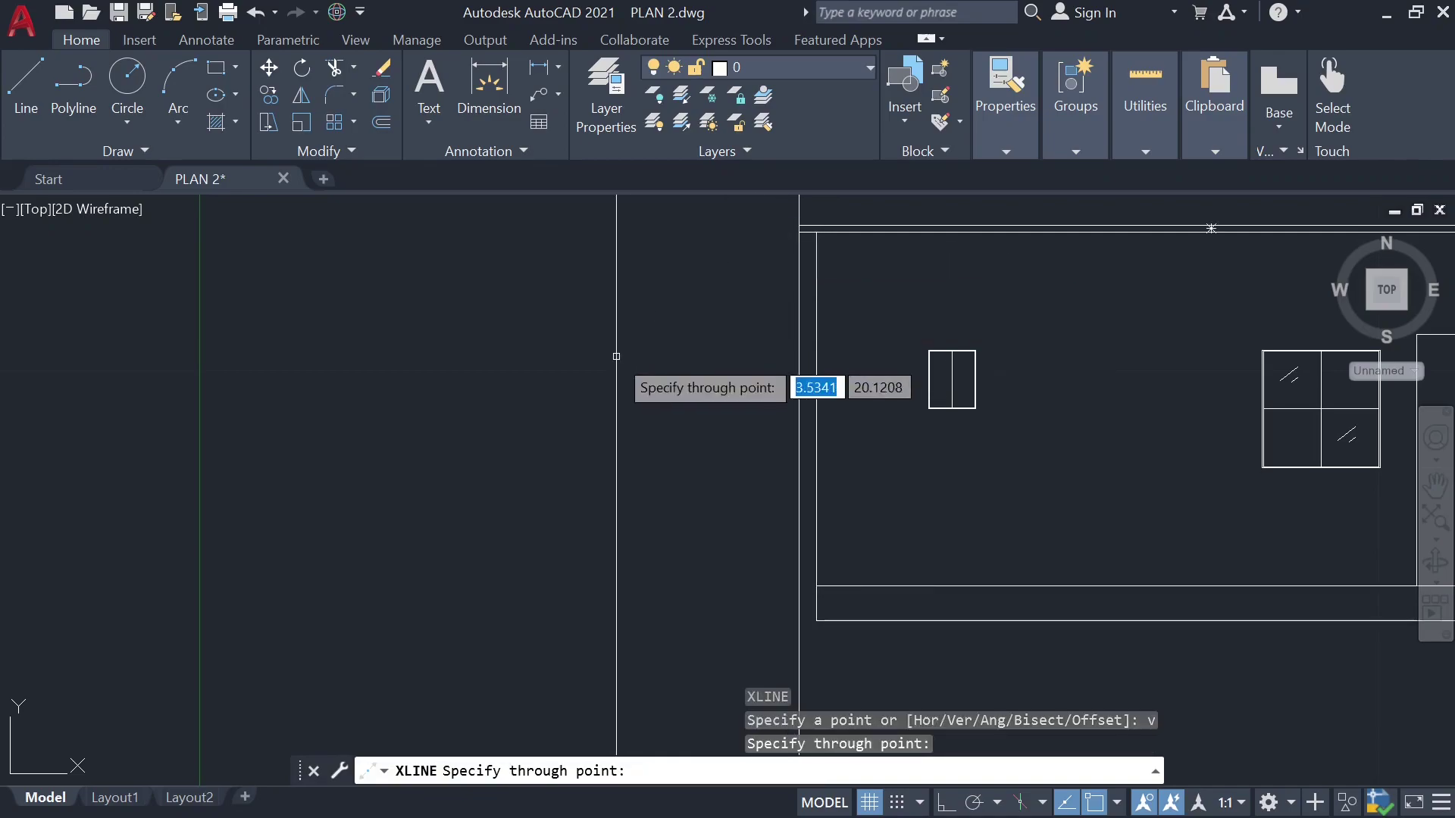
pyautogui.scroll(-3, 599, 341)
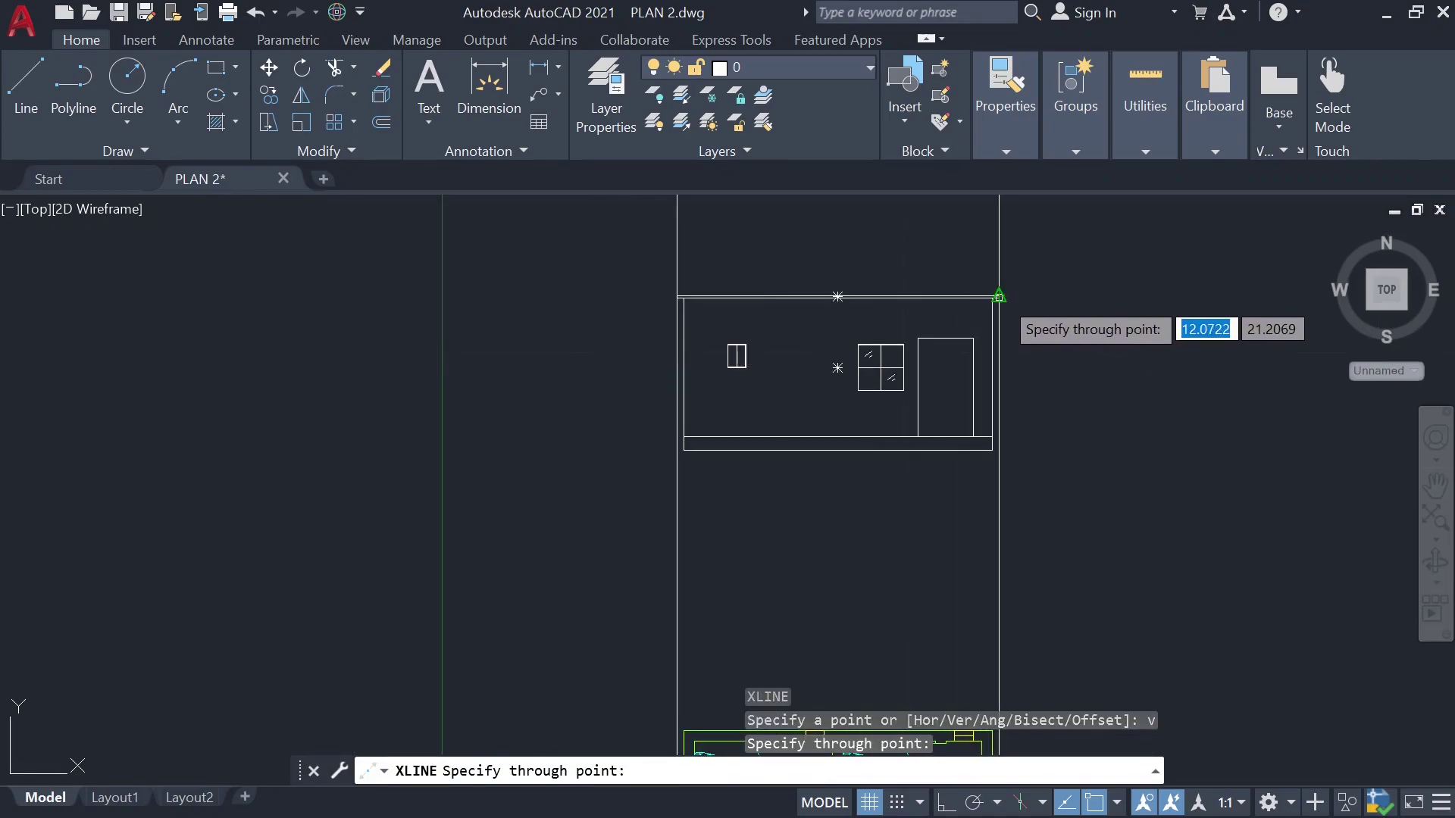
pyautogui.scroll(5, 999, 295)
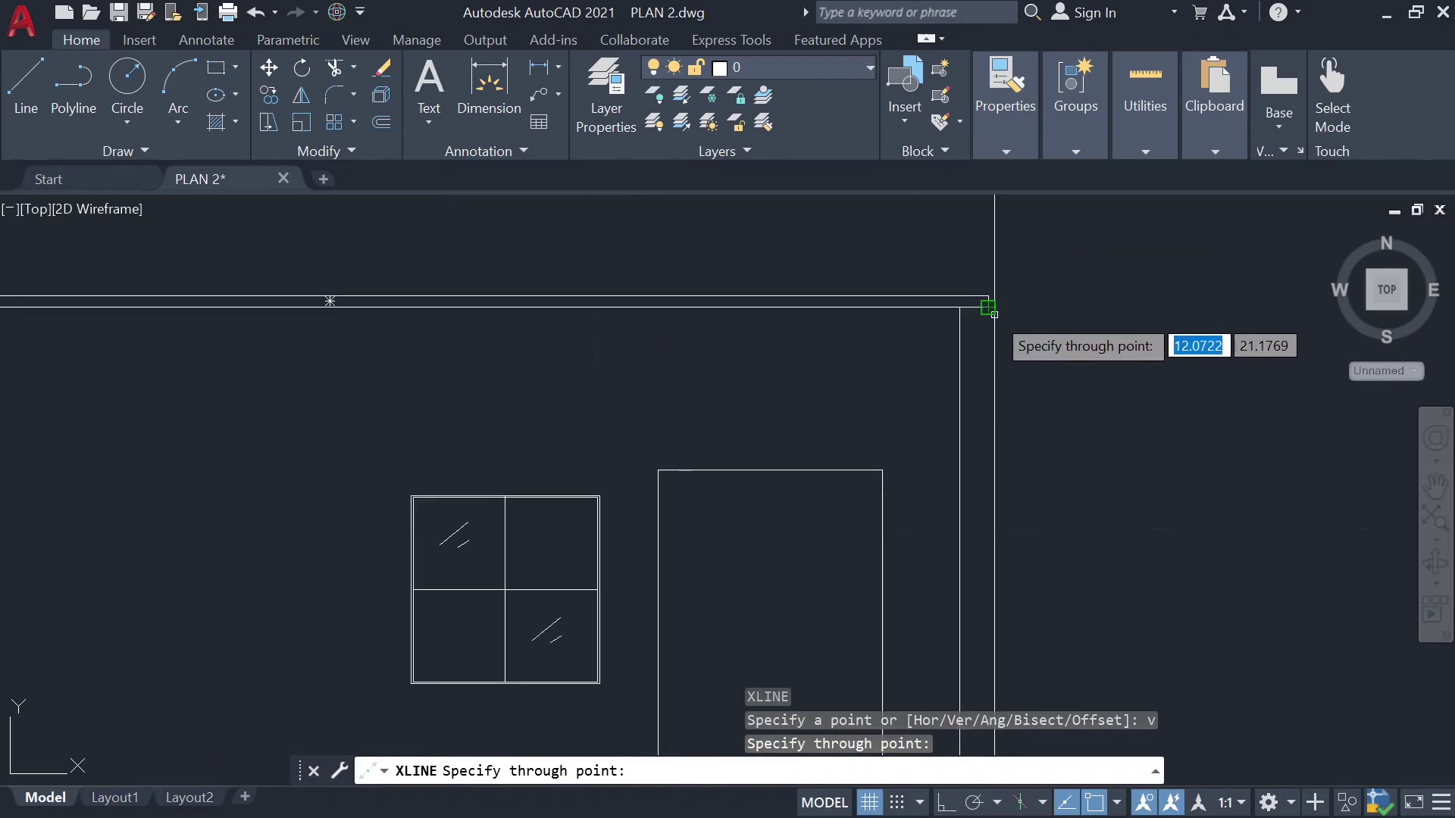
pyautogui.click(988, 307)
pyautogui.press('Escape')
pyautogui.scroll(-4, 1110, 318)
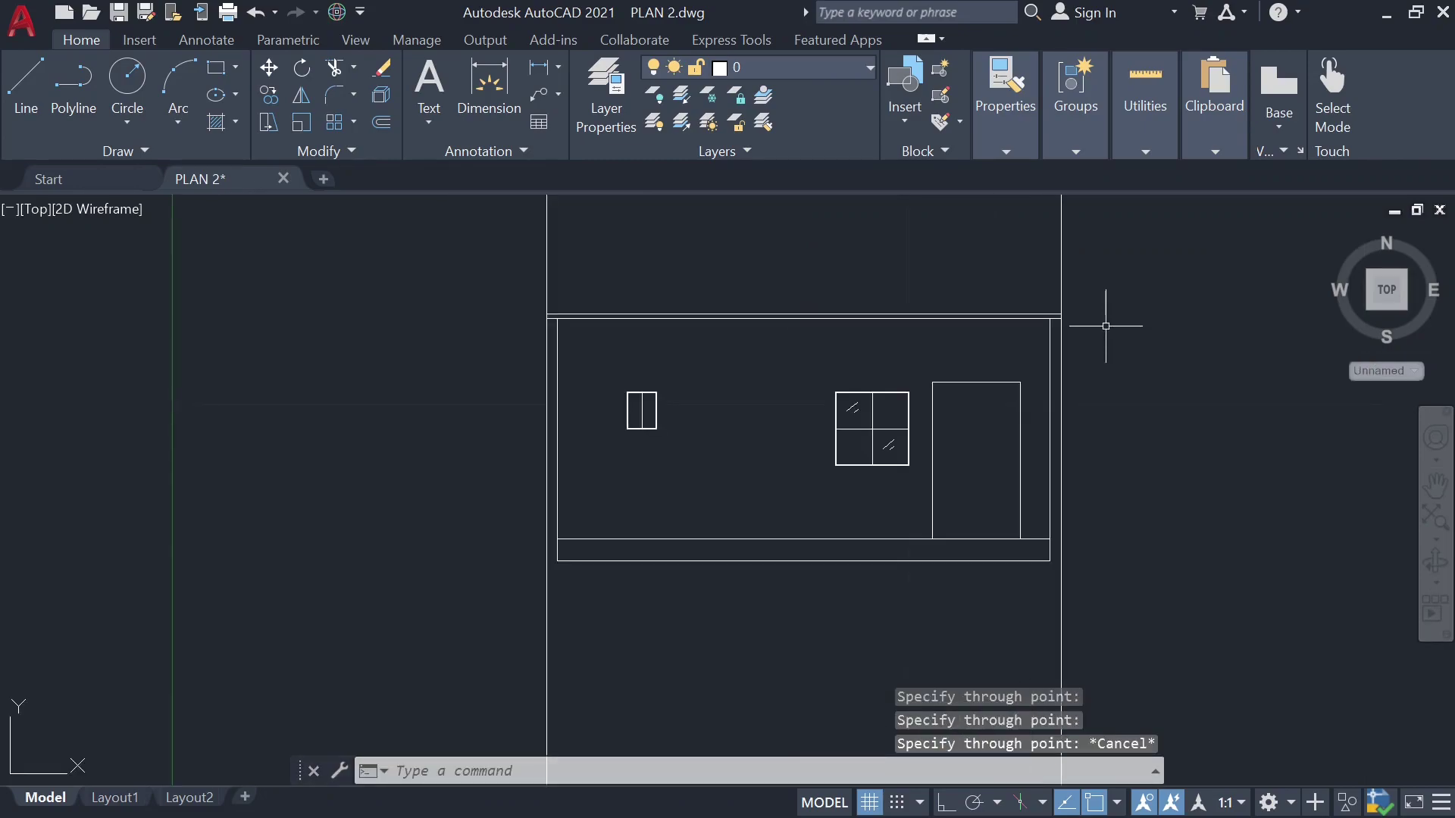
# Step: Add a horizontal construction line along the window's top edge
pyautogui.write('xl')
pyautogui.press('Return')
pyautogui.write('h')
pyautogui.press('Return')
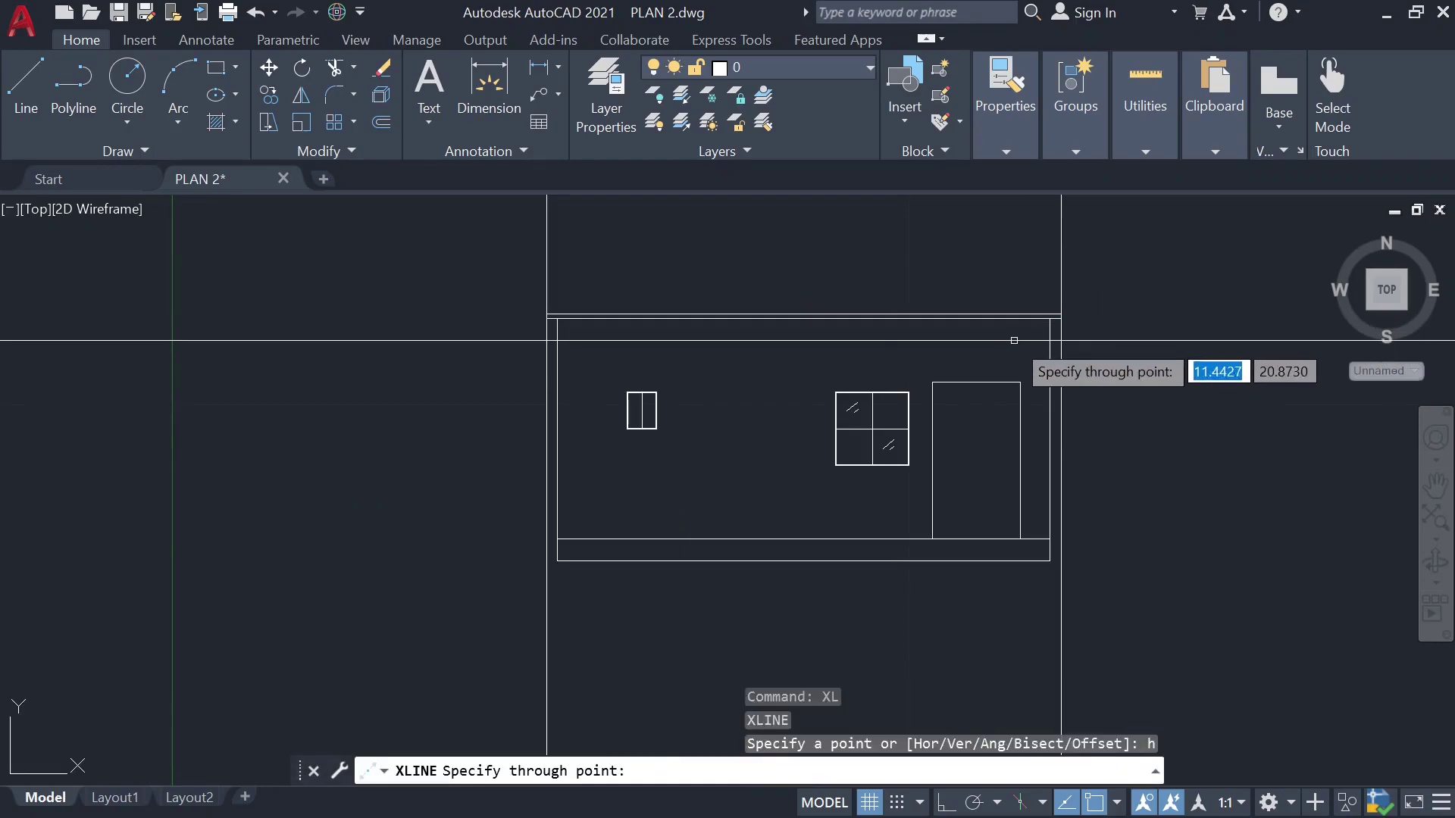
pyautogui.scroll(5, 908, 393)
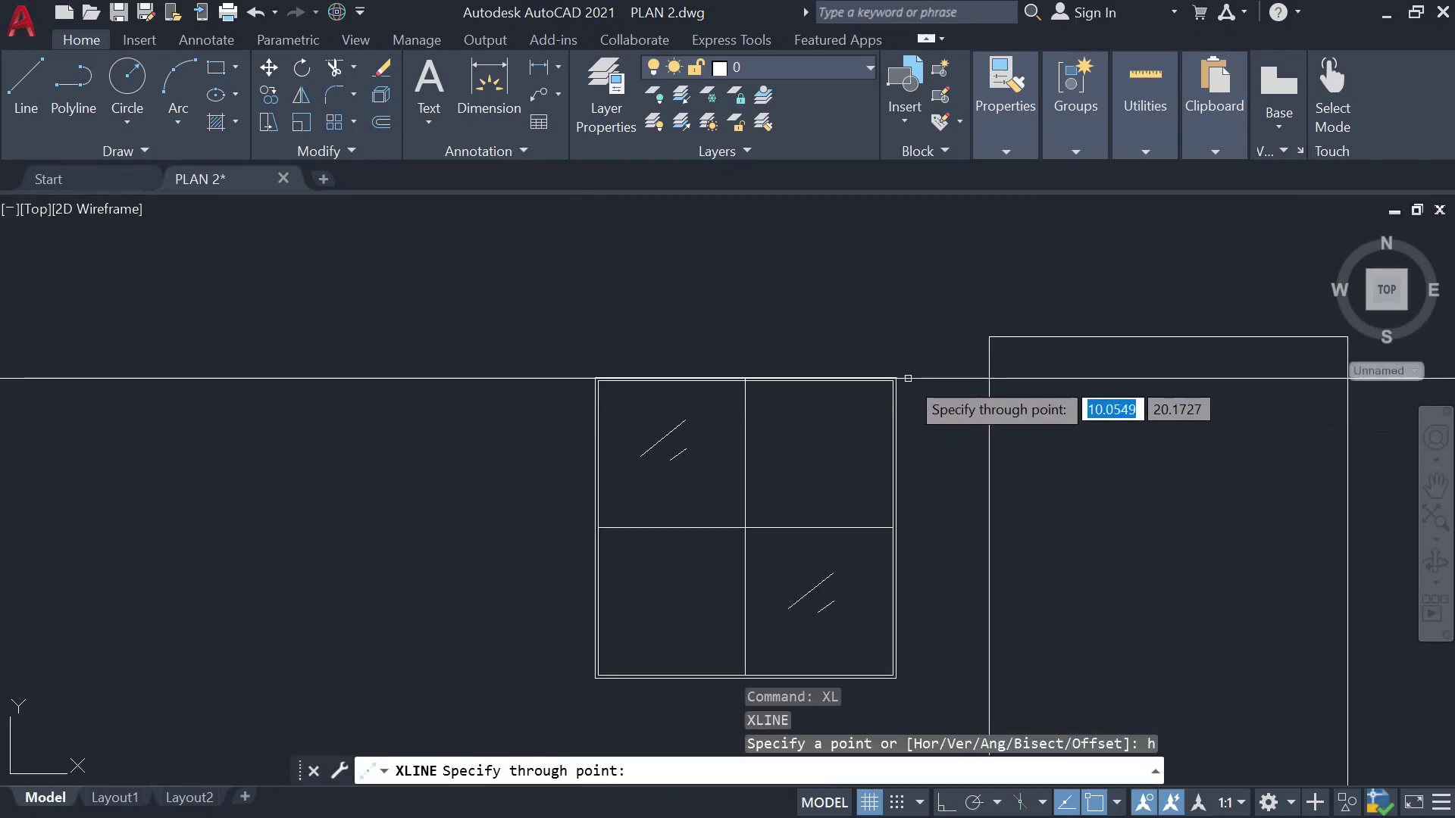
pyautogui.click(895, 377)
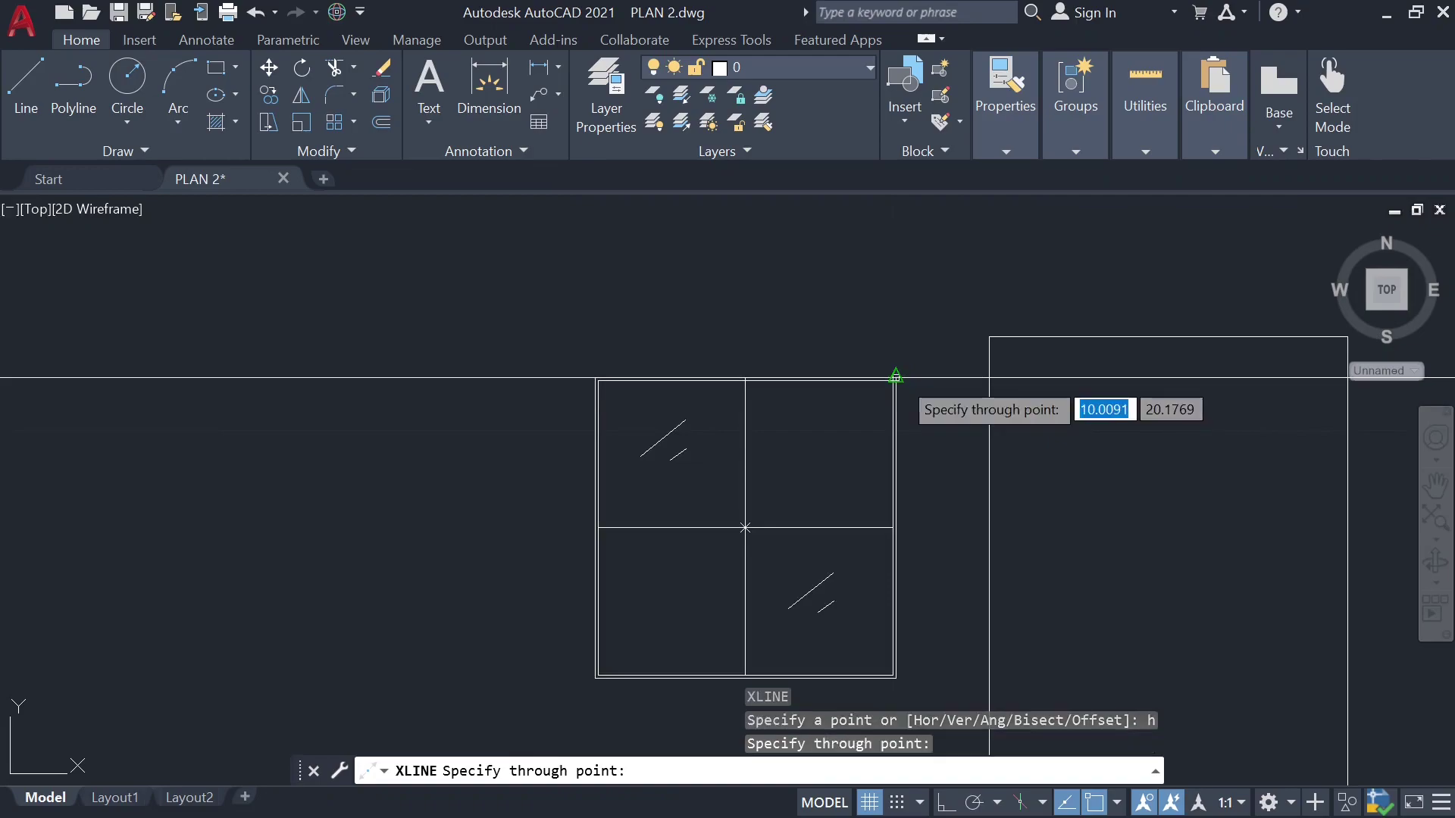
pyautogui.scroll(-6, 922, 333)
pyautogui.scroll(-2, 922, 333)
pyautogui.press('Escape')
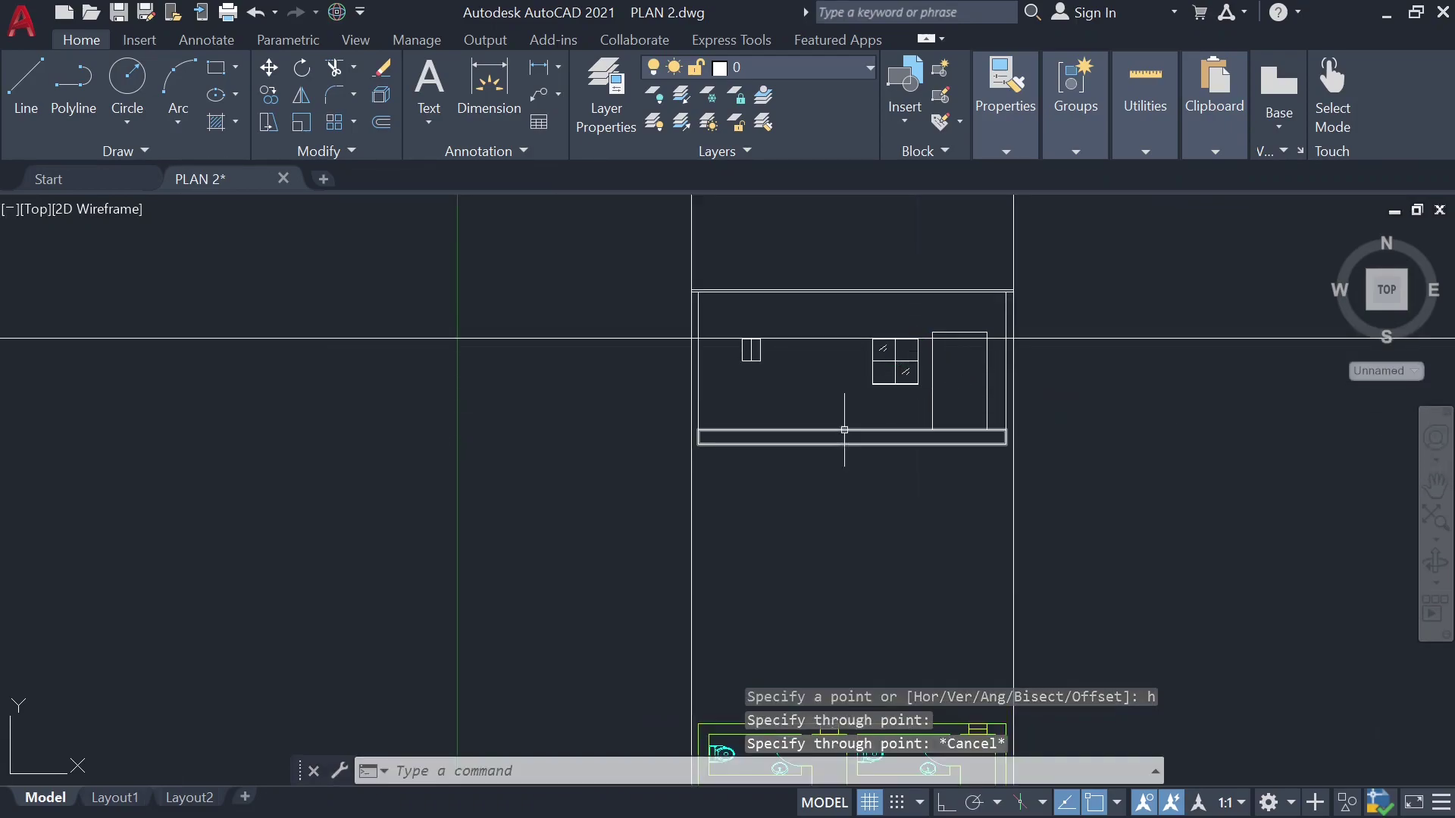
# Step: Start a line at the construction-line crossing with a 0.01 stub at 90°
pyautogui.scroll(3, 692, 331)
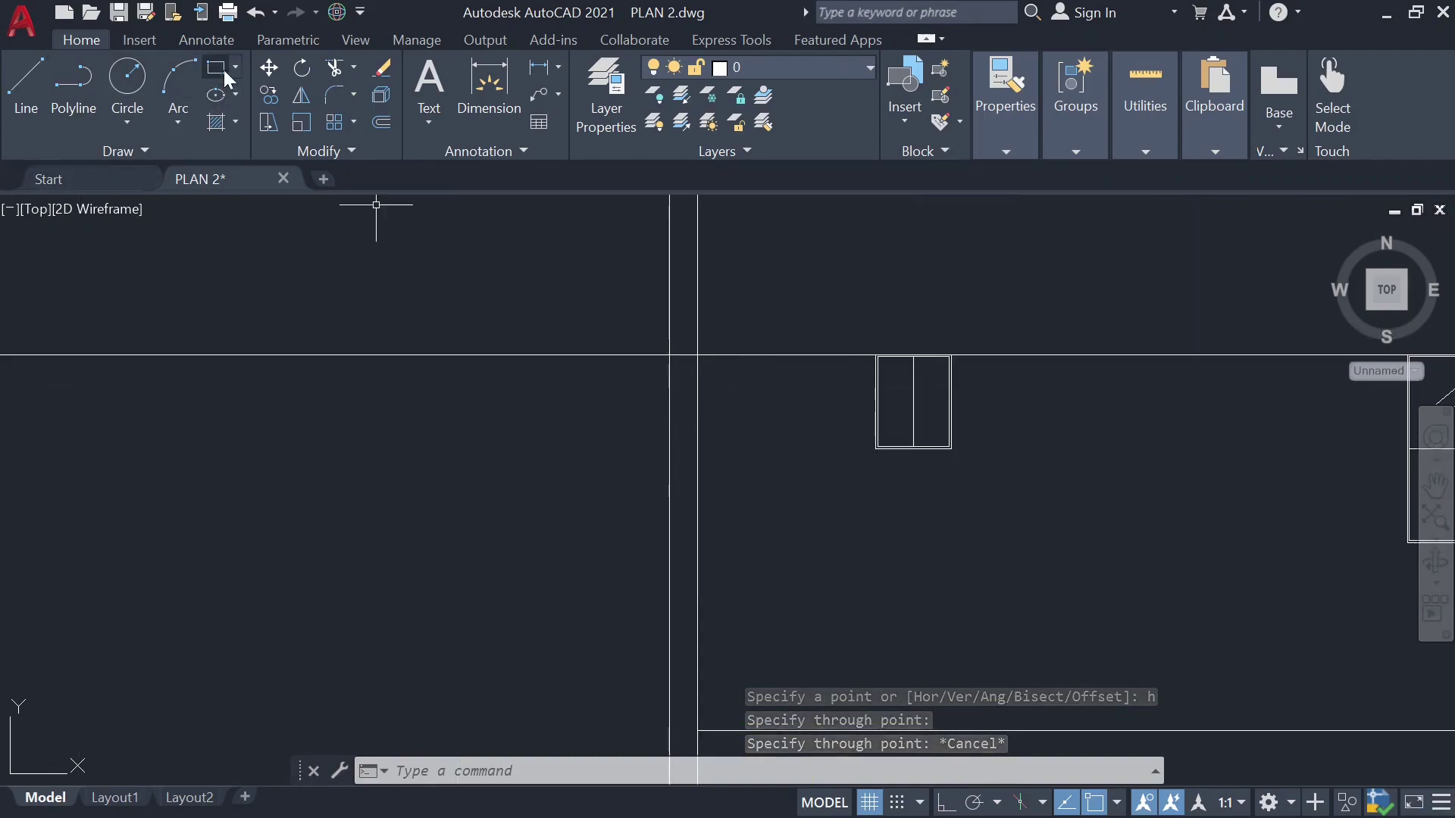
pyautogui.click(19, 80)
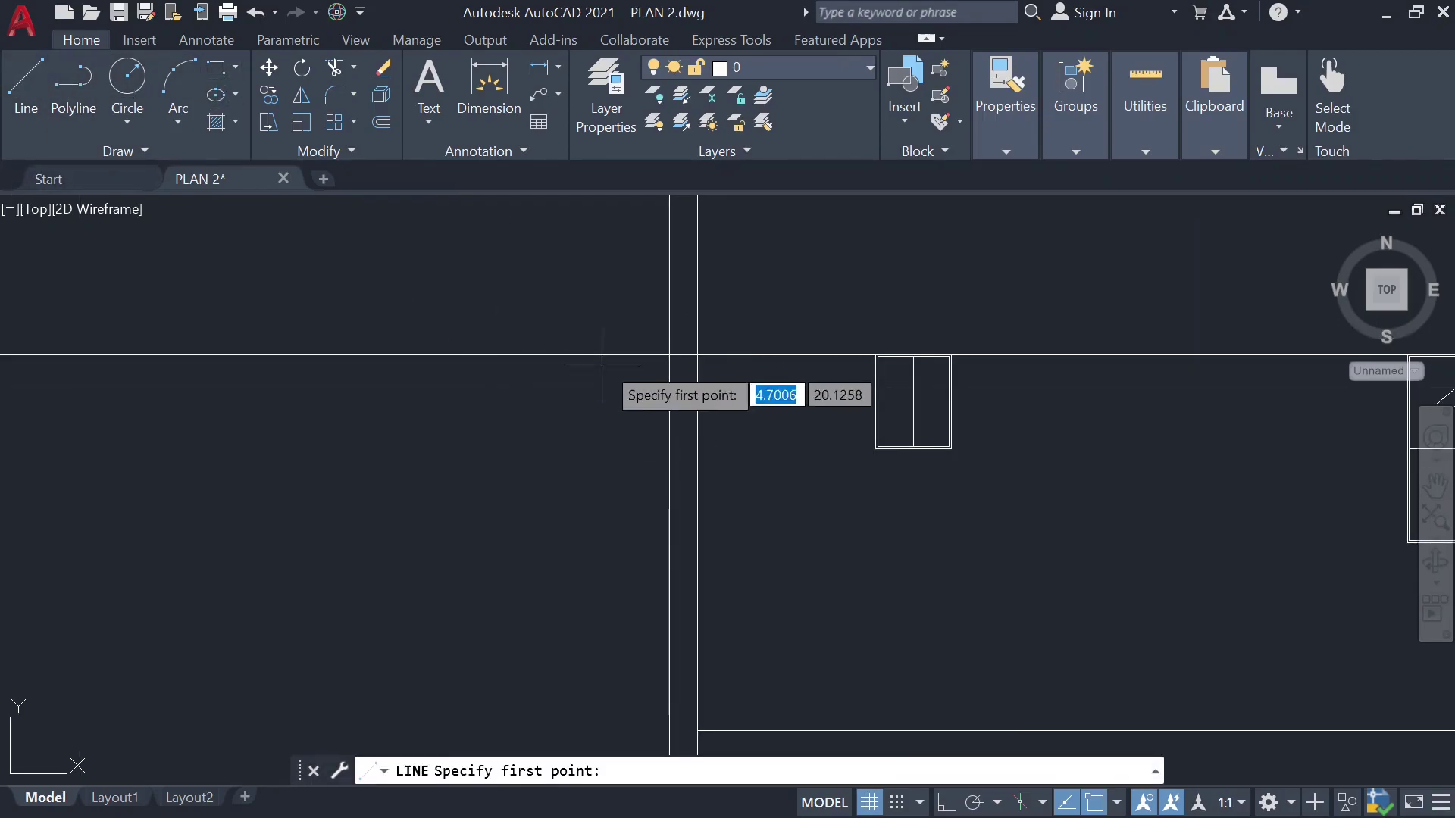
pyautogui.click(697, 353)
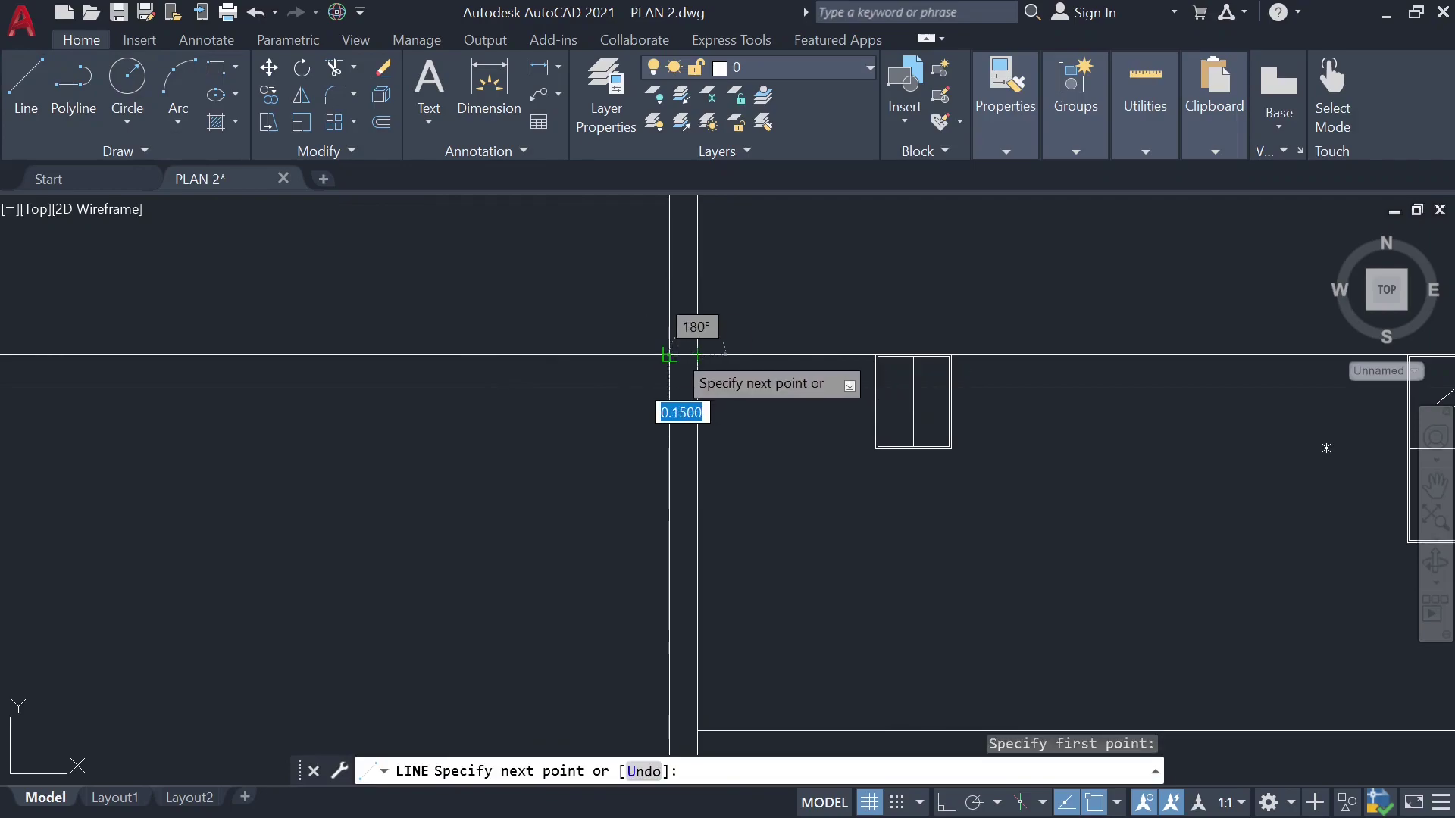
pyautogui.scroll(5, 669, 354)
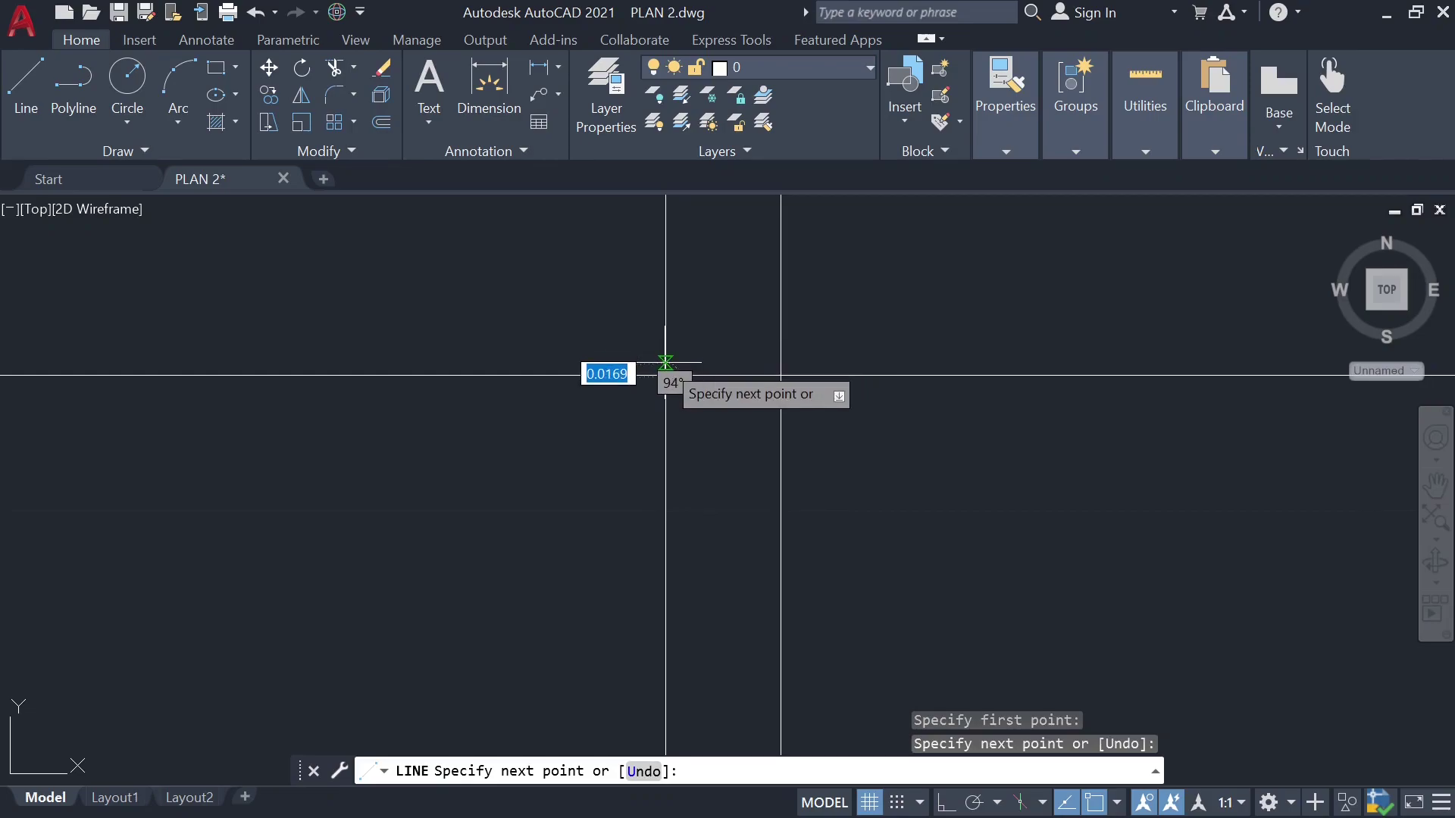
pyautogui.press('Tab')
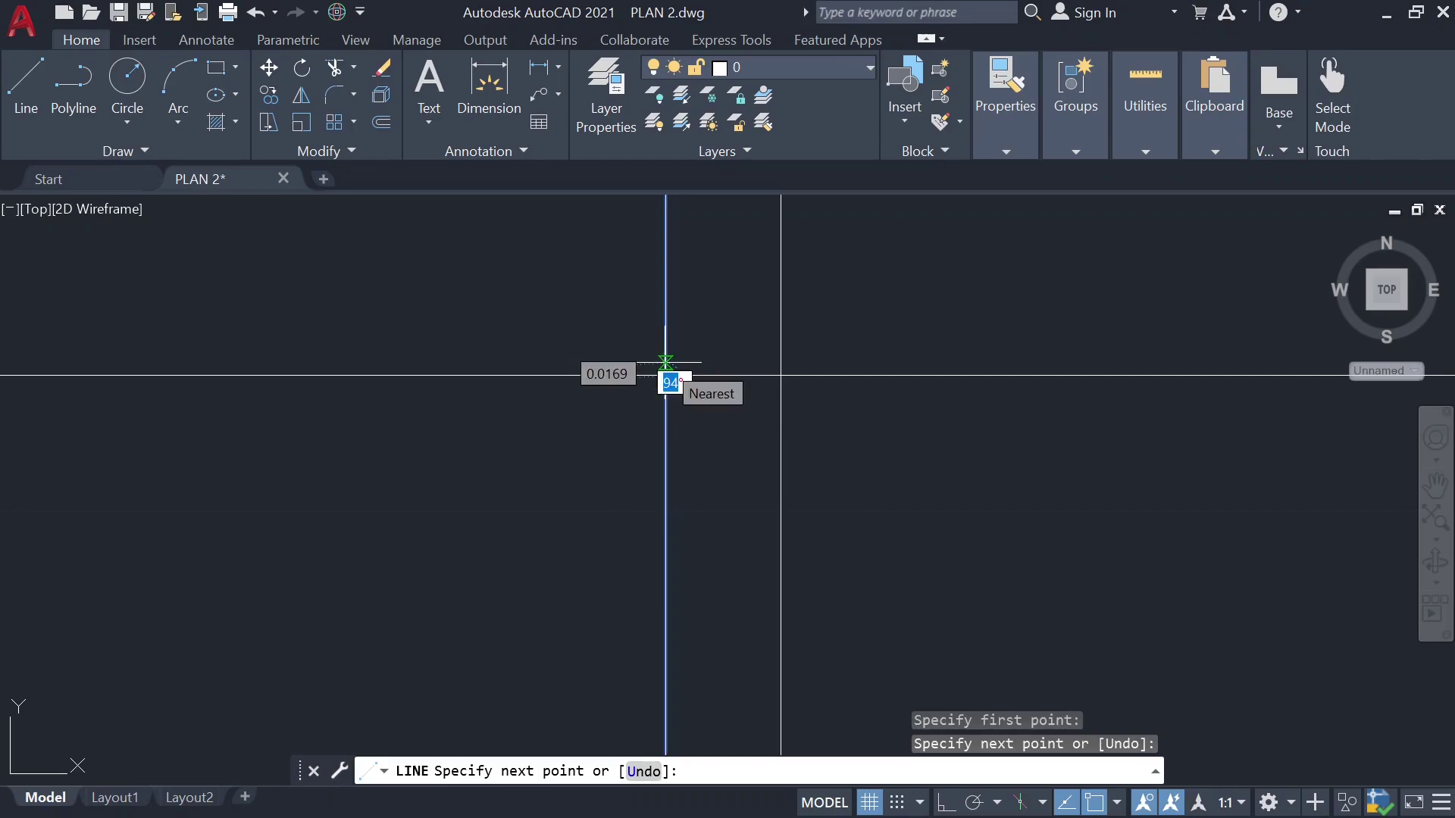
pyautogui.write('90')
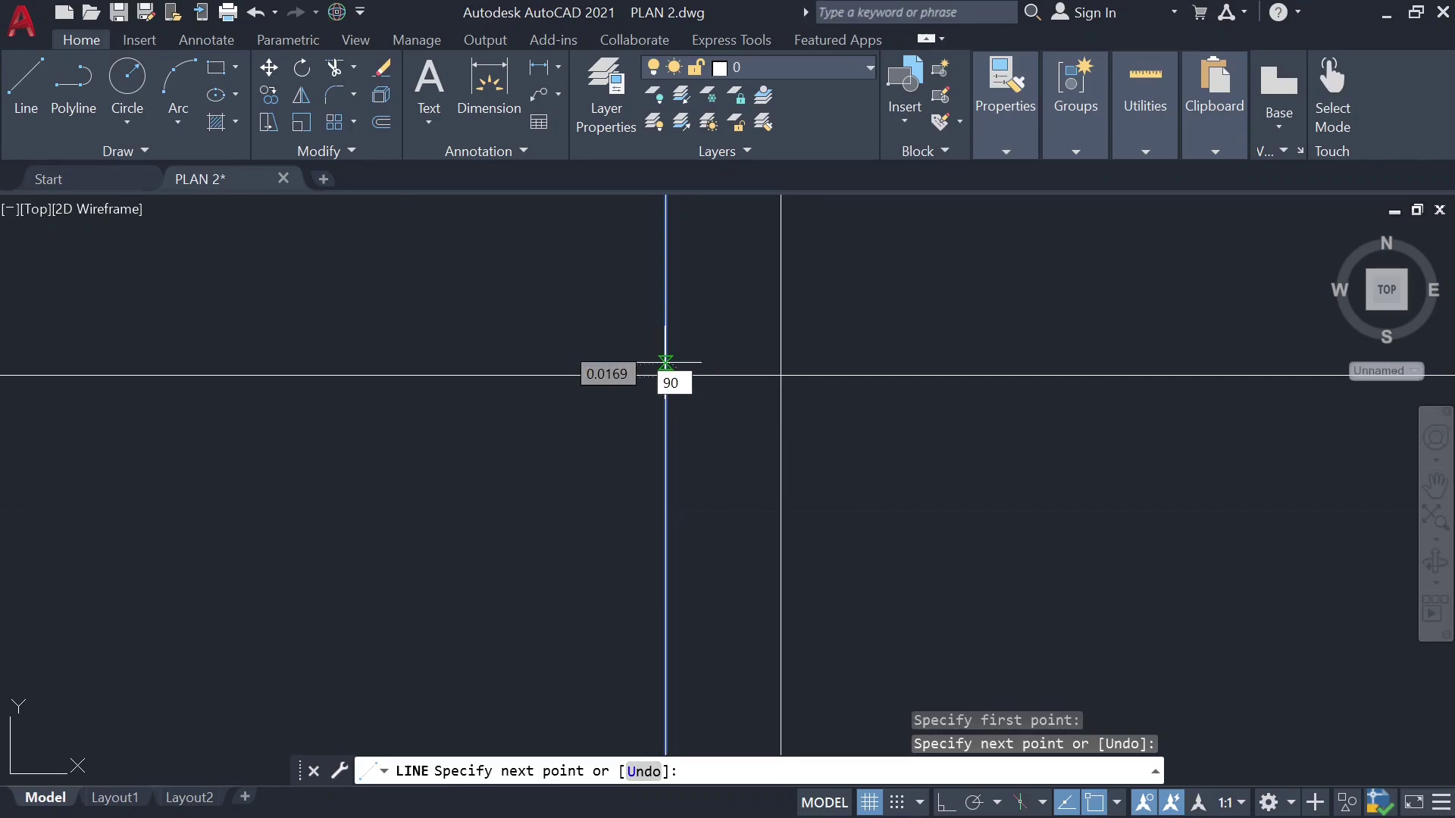
pyautogui.press('Tab')
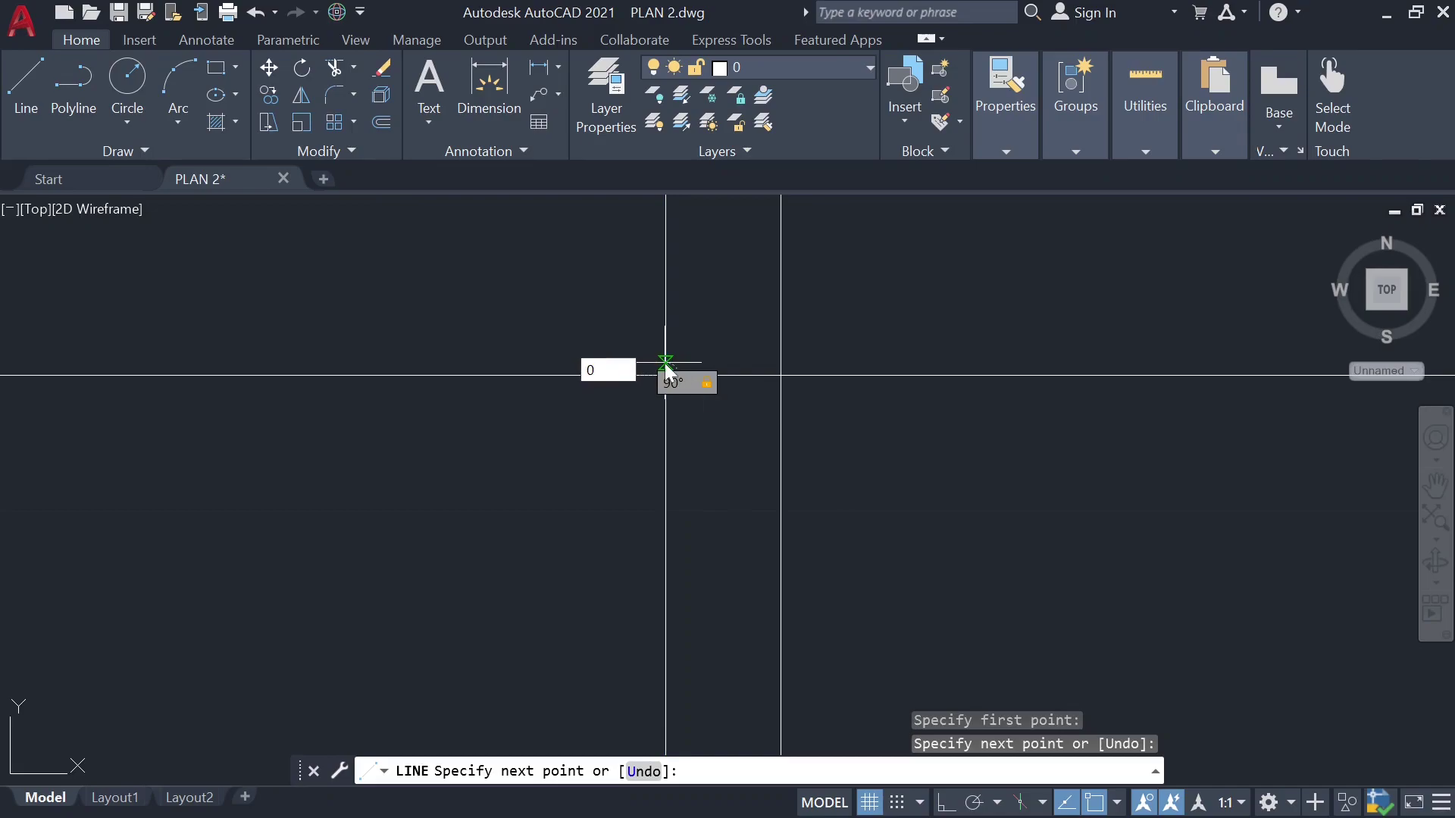
pyautogui.press('Return')
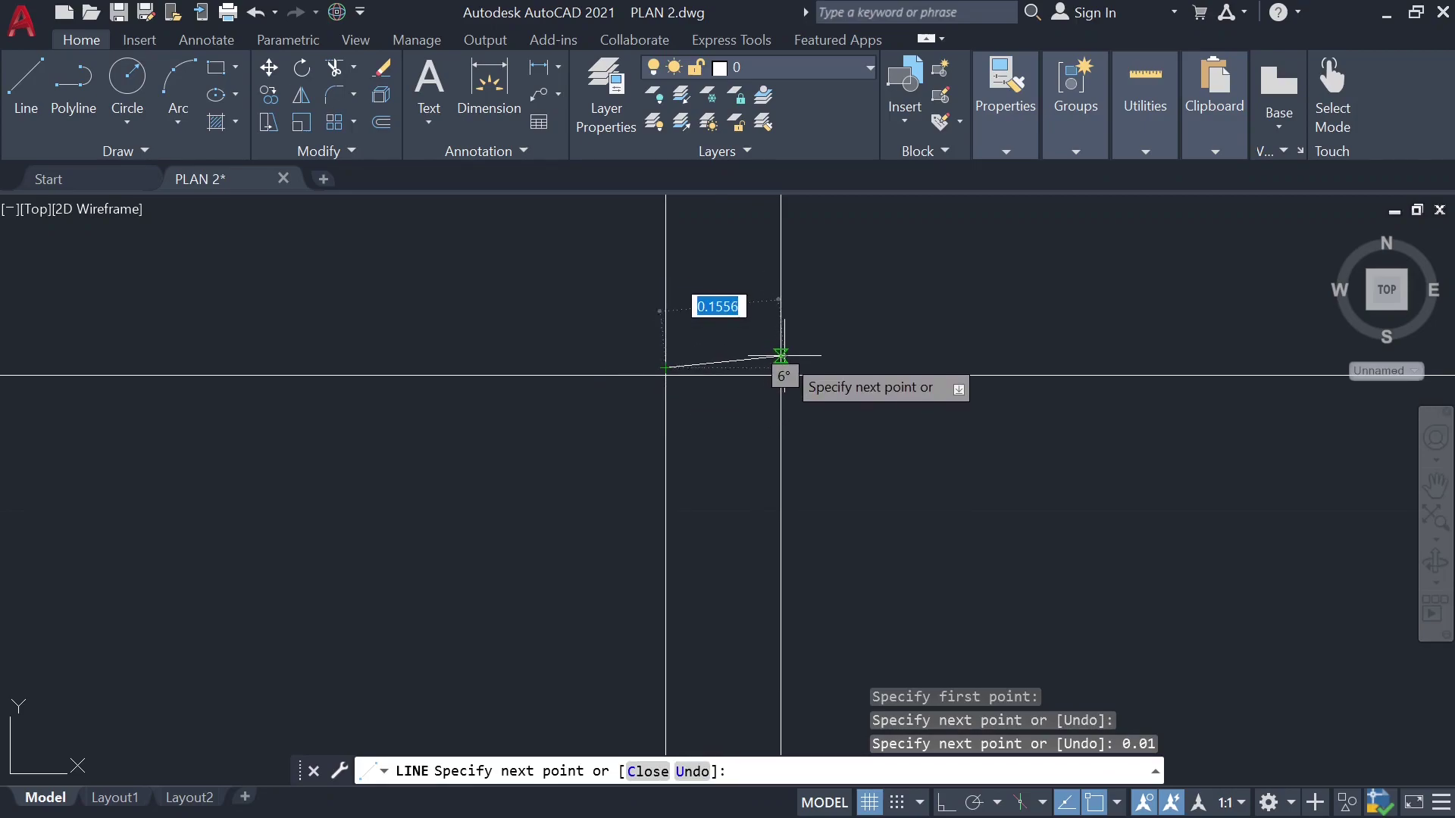
# Step: Continue the line over to the right vertical construction line, then finish and check it
pyautogui.scroll(5, 781, 356)
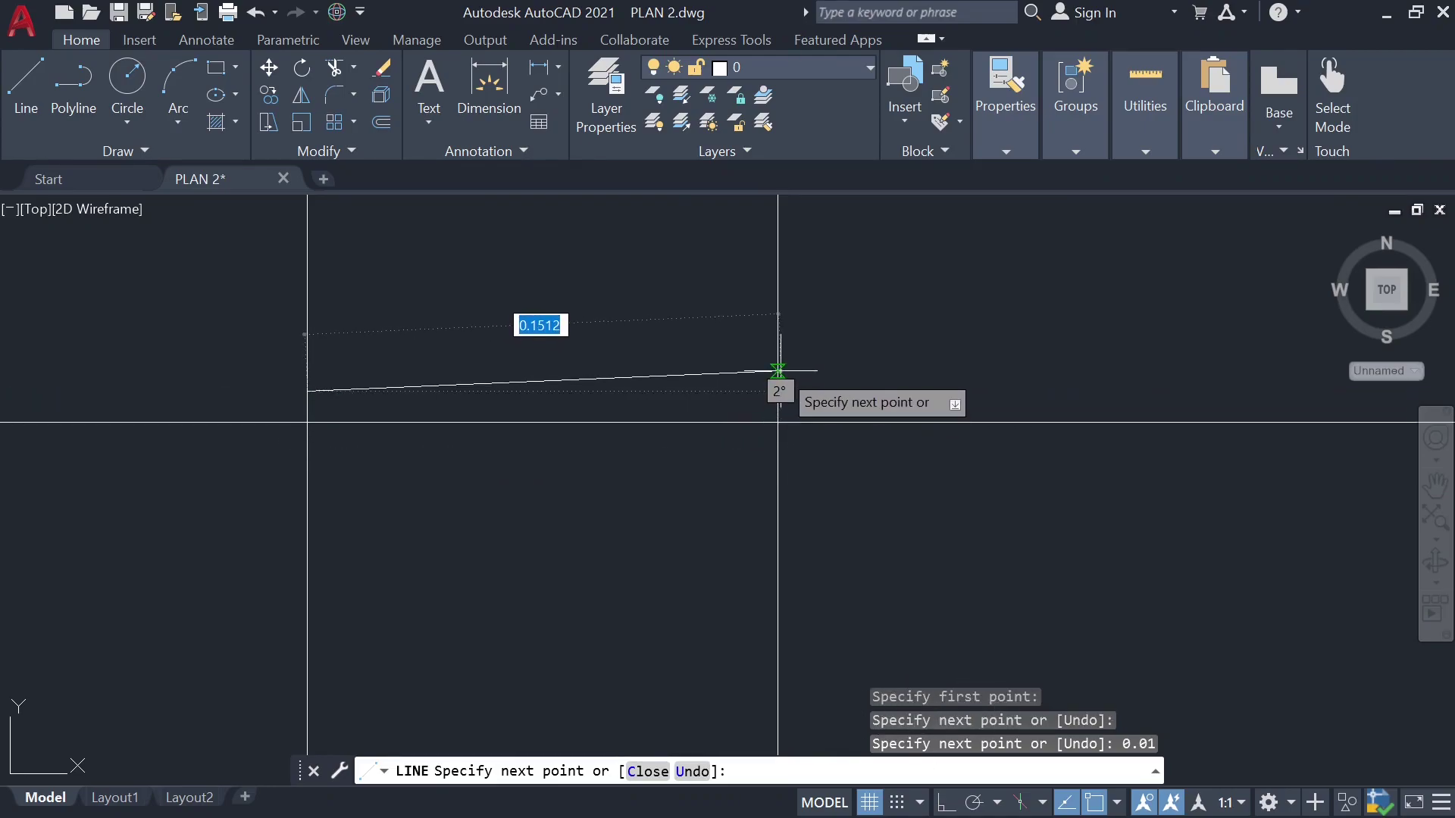
pyautogui.scroll(3, 778, 382)
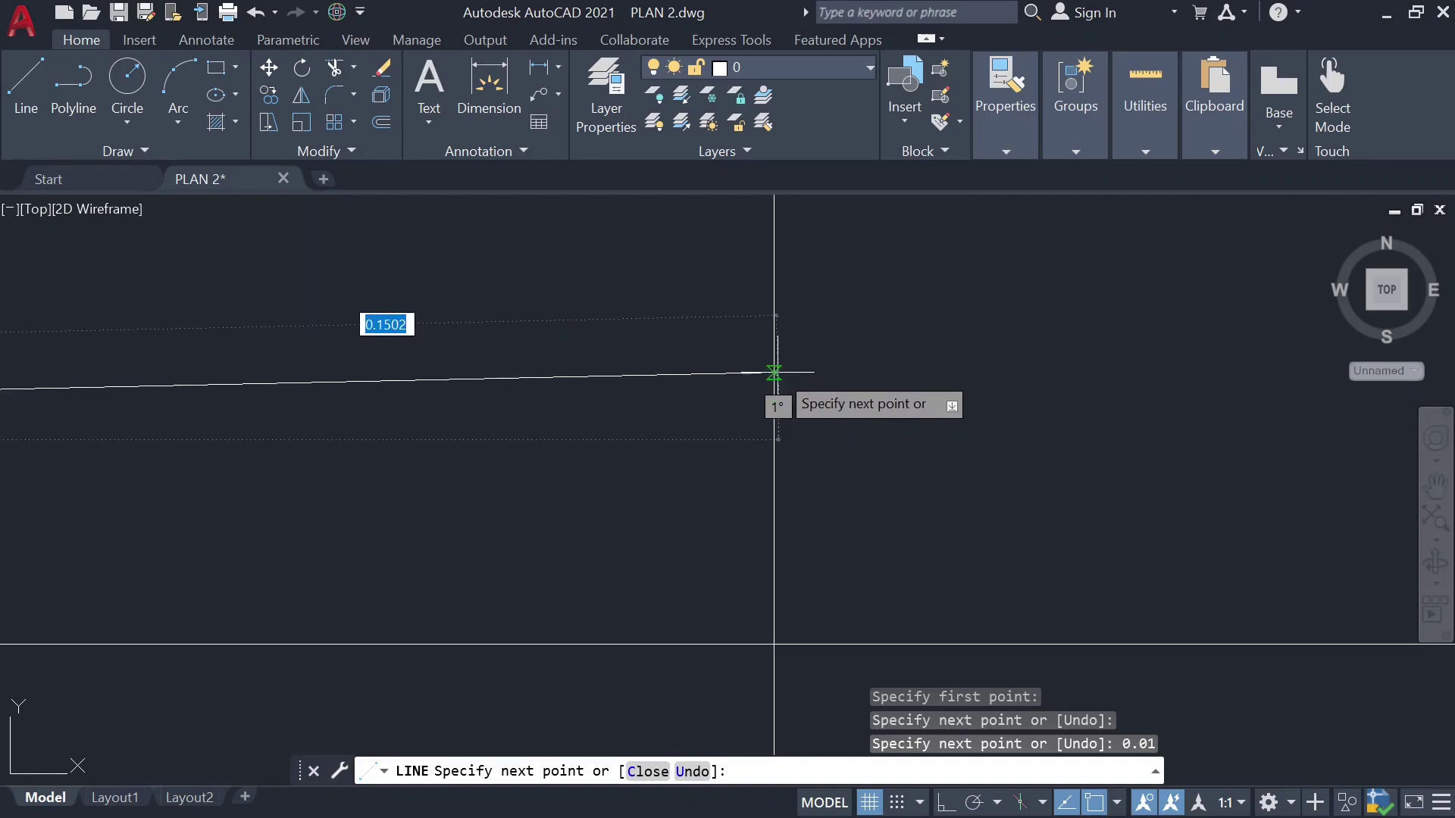
pyautogui.click(773, 389)
pyautogui.scroll(-3, 774, 389)
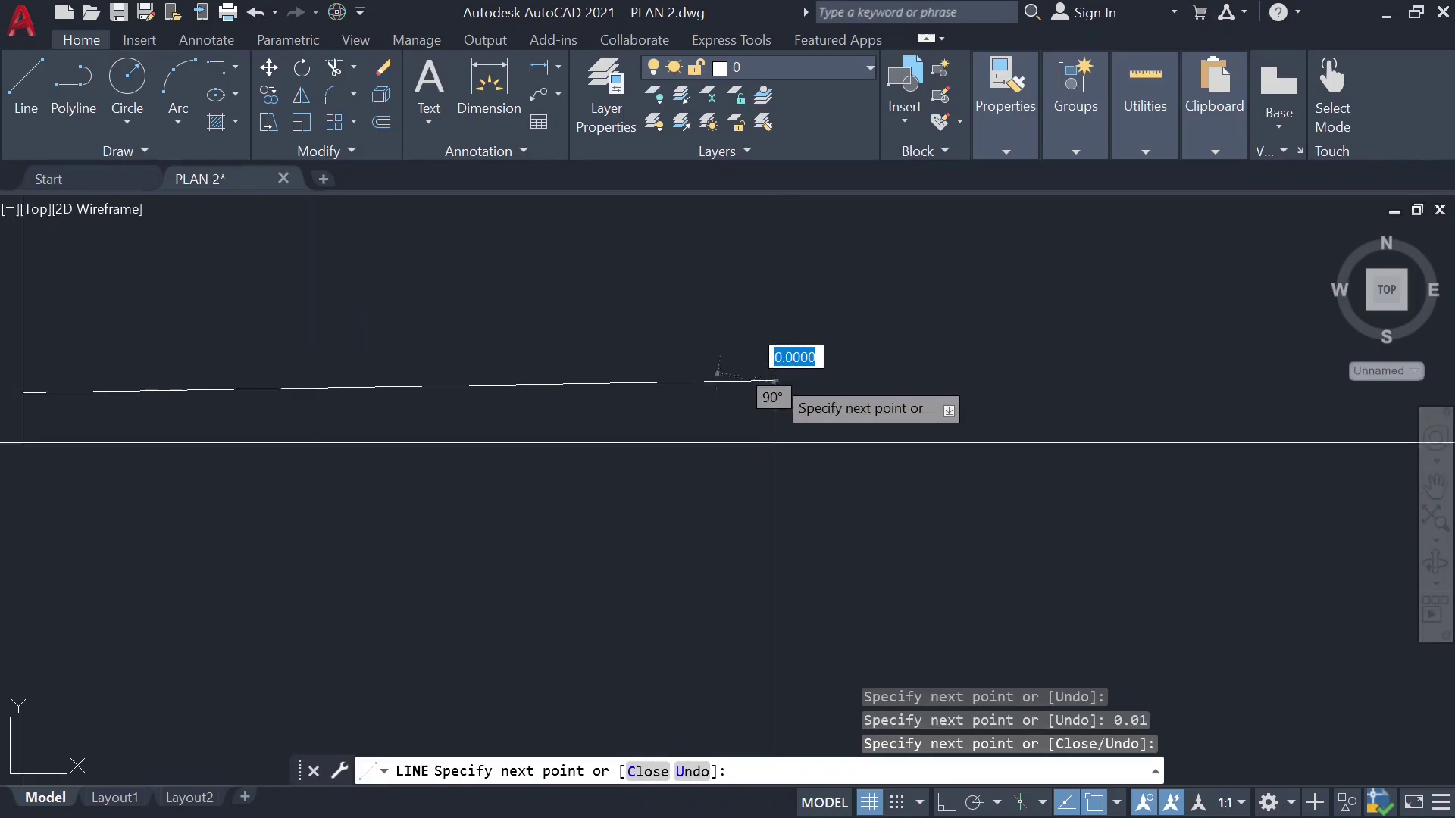
pyautogui.press('Escape')
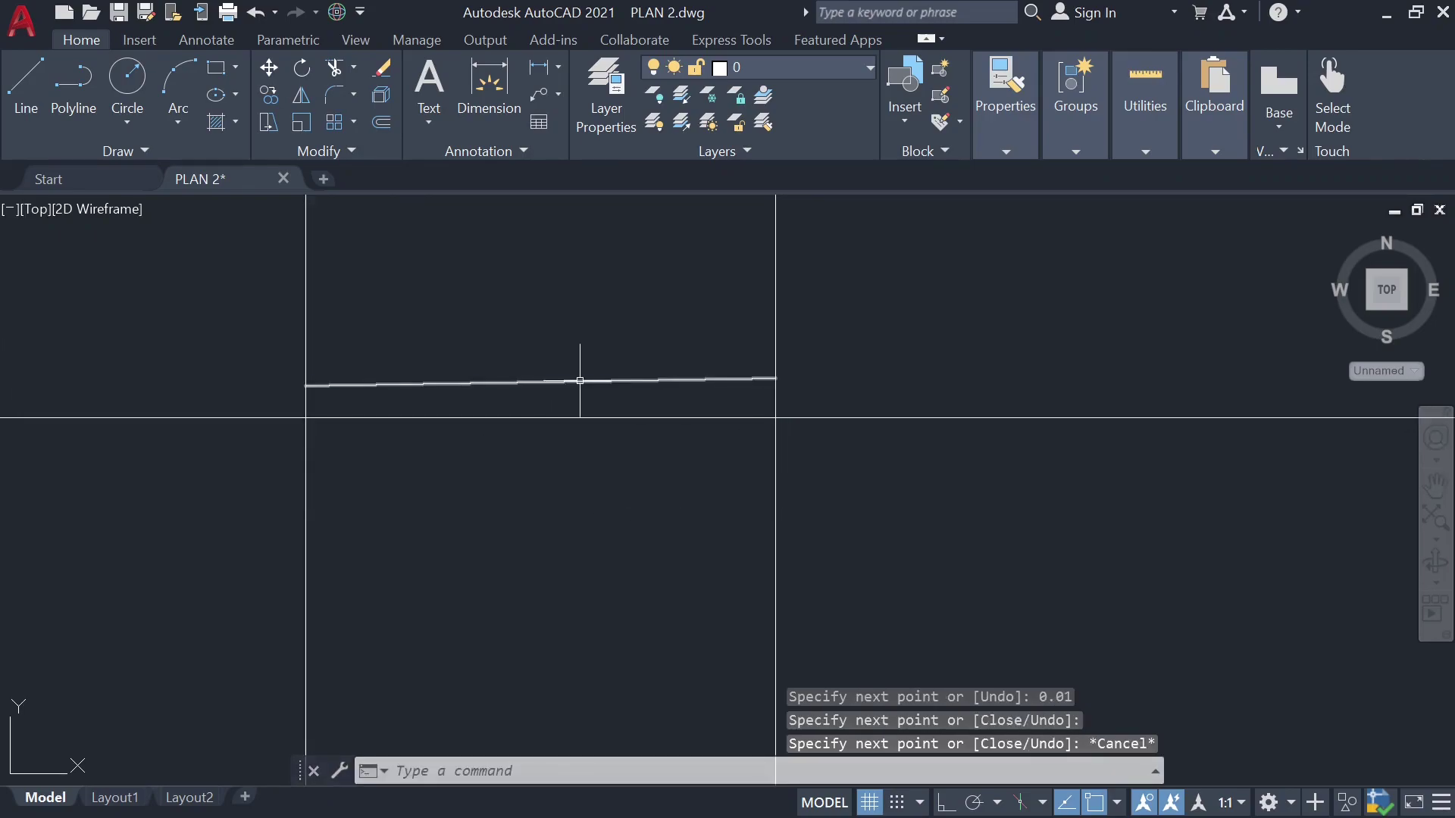
pyautogui.click(576, 381)
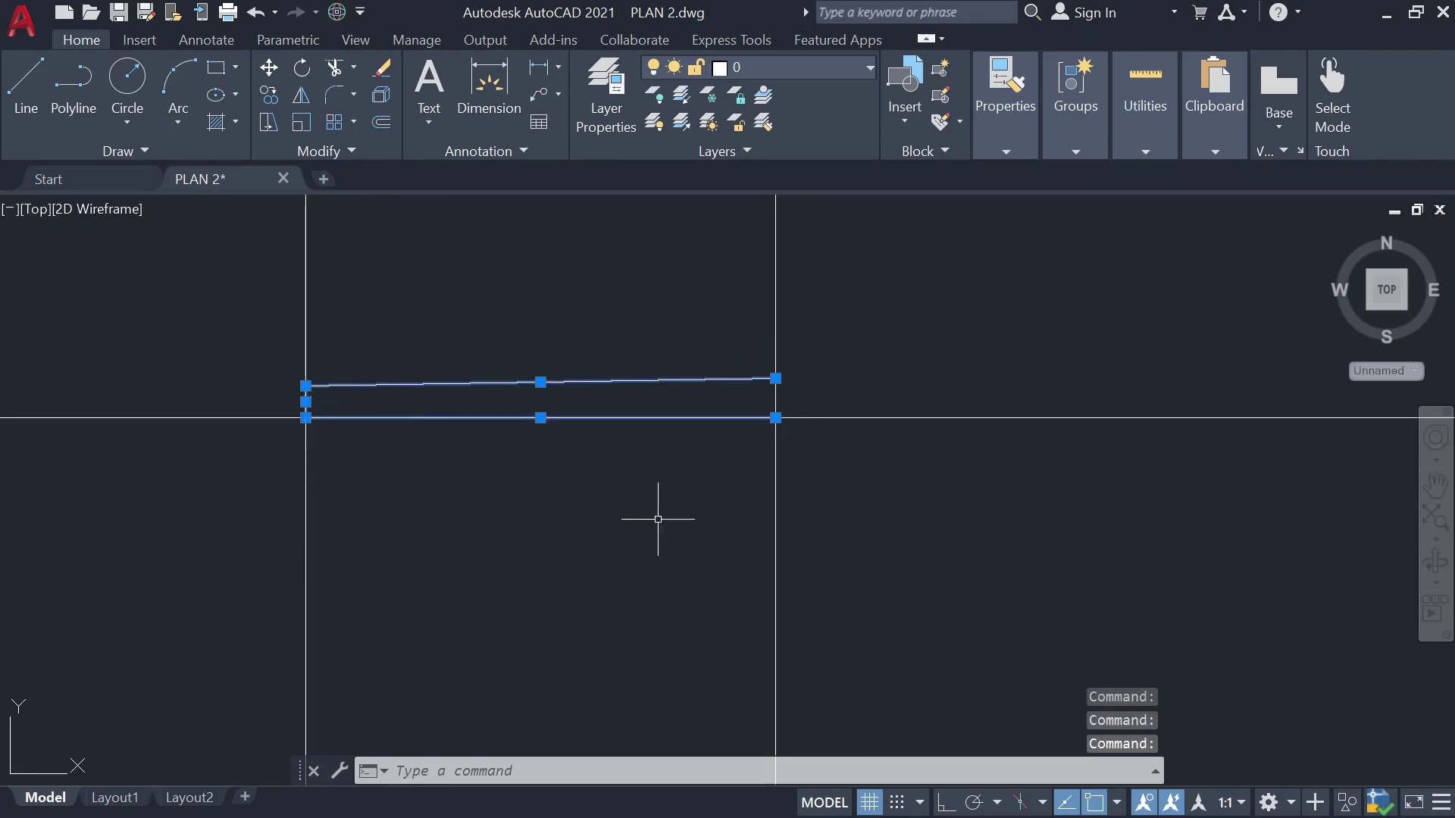
# Step: Copy the ledge lines from their left end to the top of the right wall
pyautogui.scroll(-4, 658, 519)
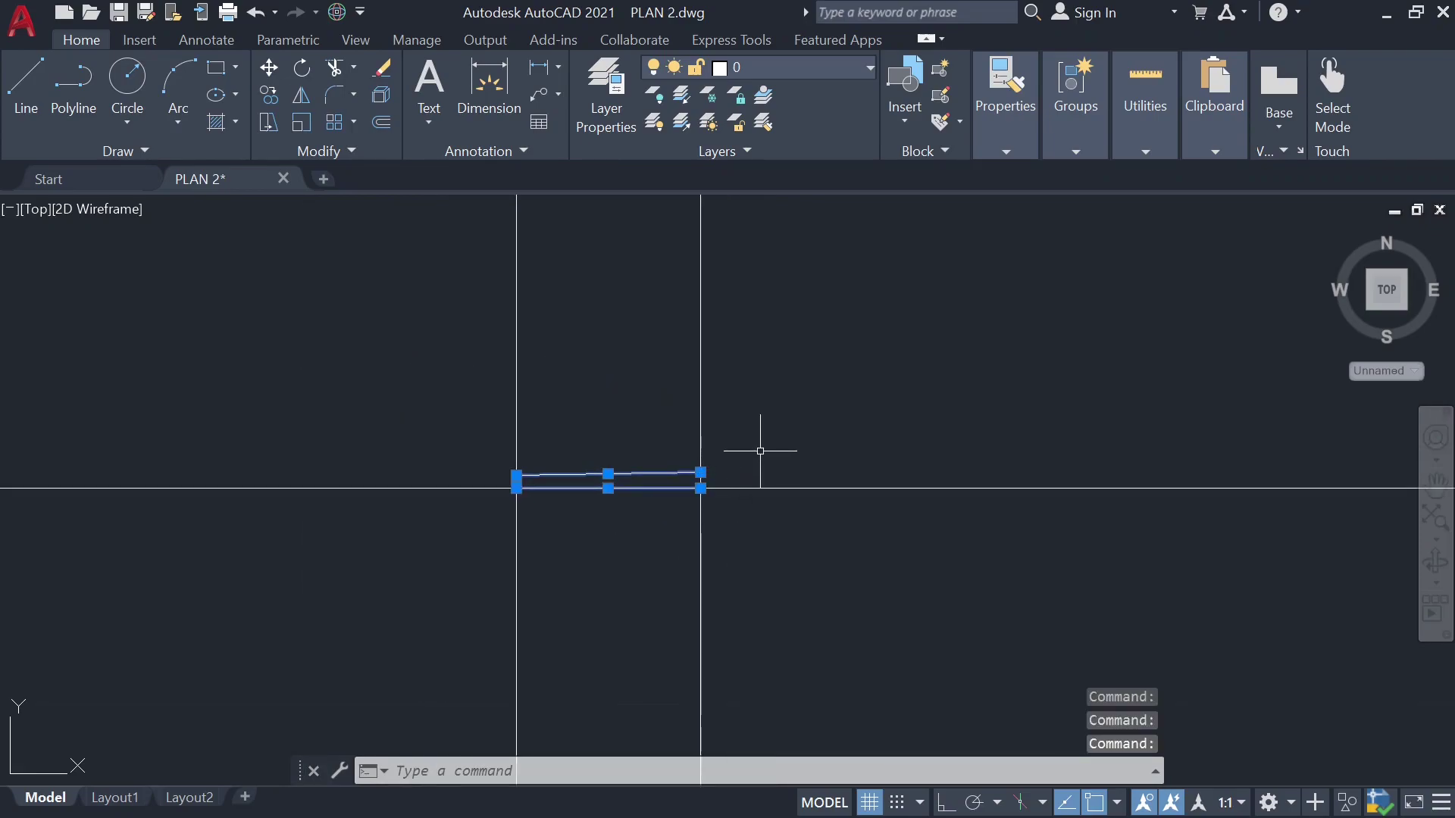
pyautogui.write('y')
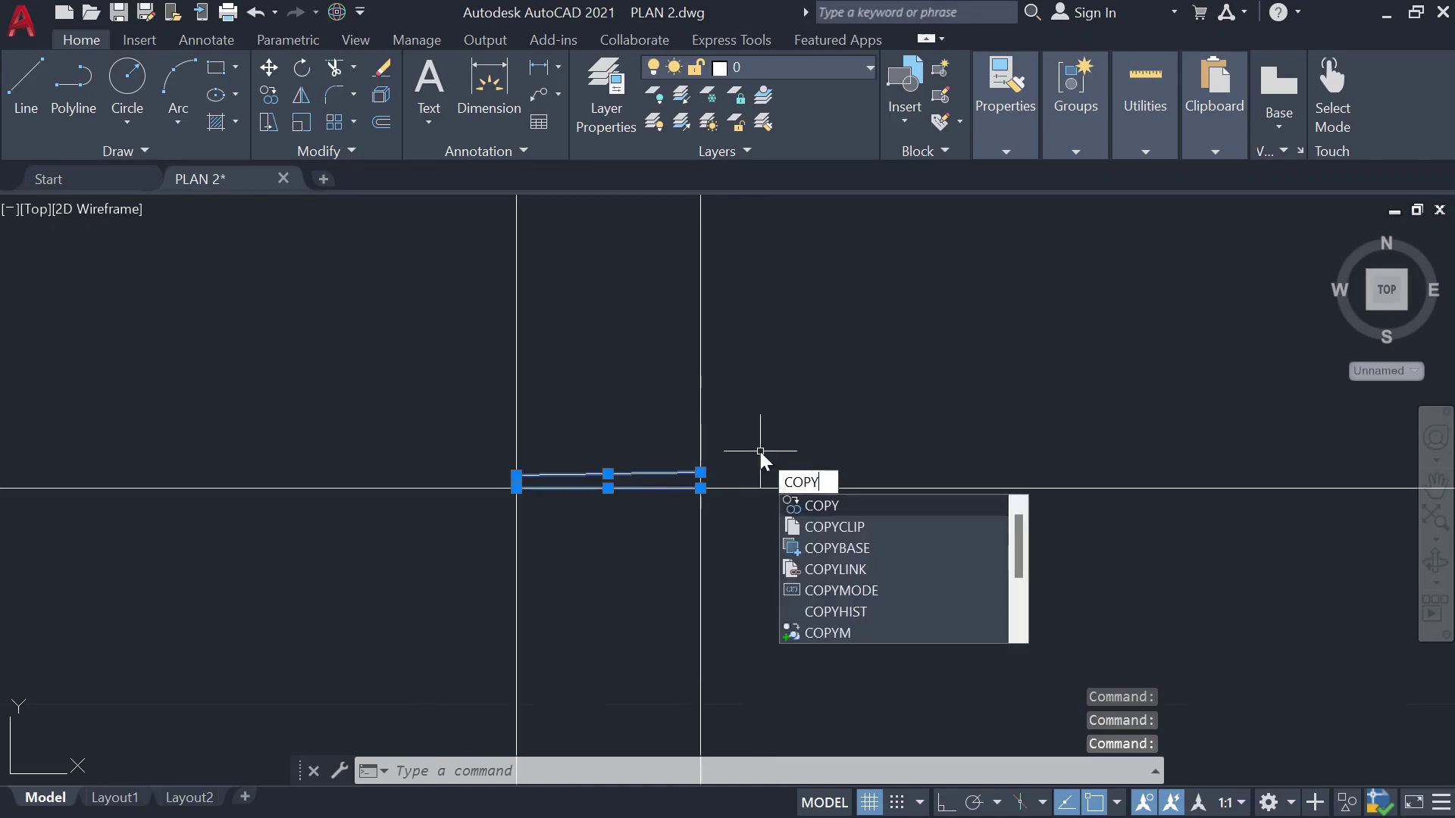
pyautogui.press('Return')
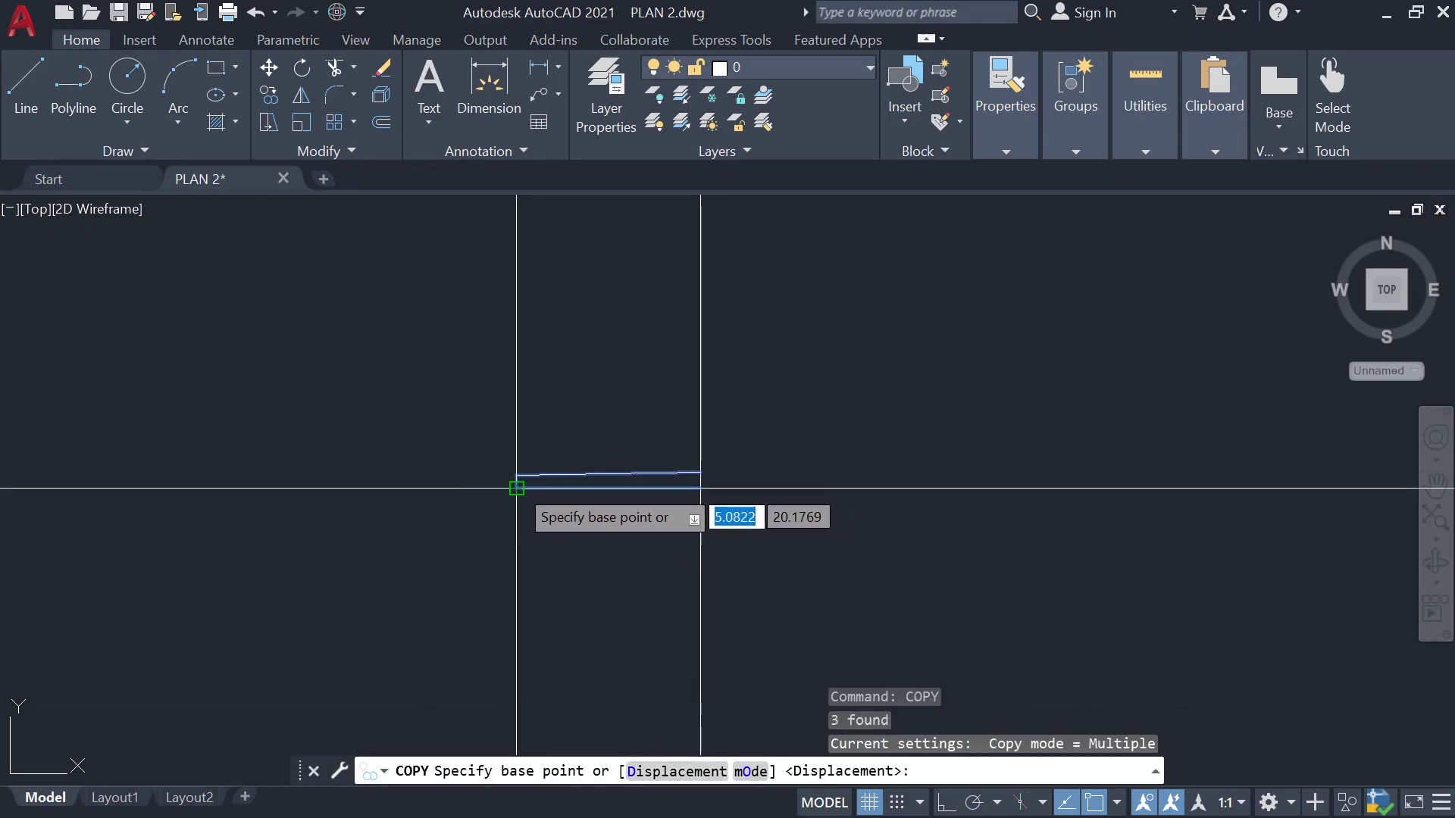
pyautogui.click(515, 488)
pyautogui.scroll(3, 356, 485)
pyautogui.scroll(-2, 469, 487)
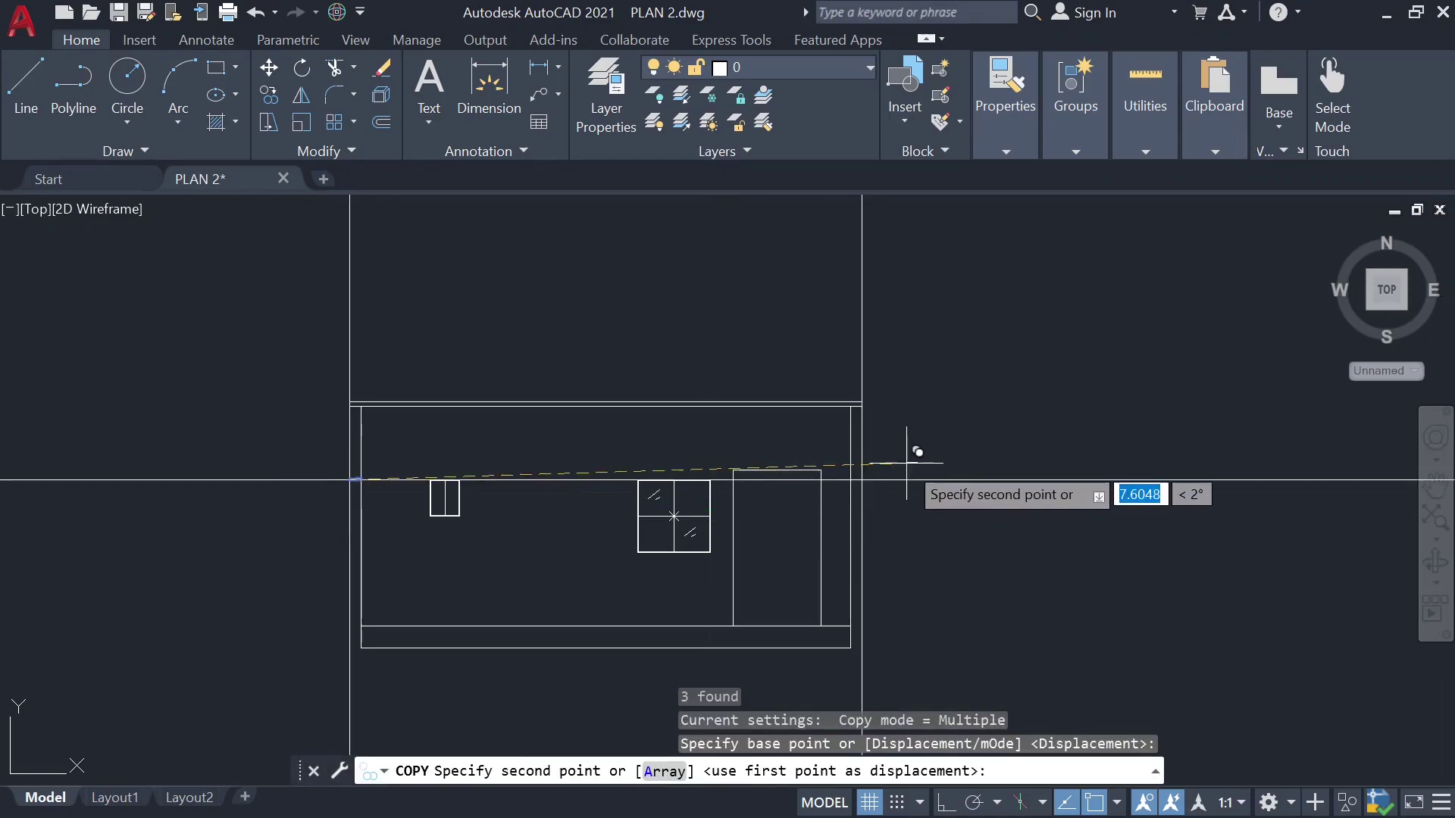
pyautogui.scroll(5, 861, 479)
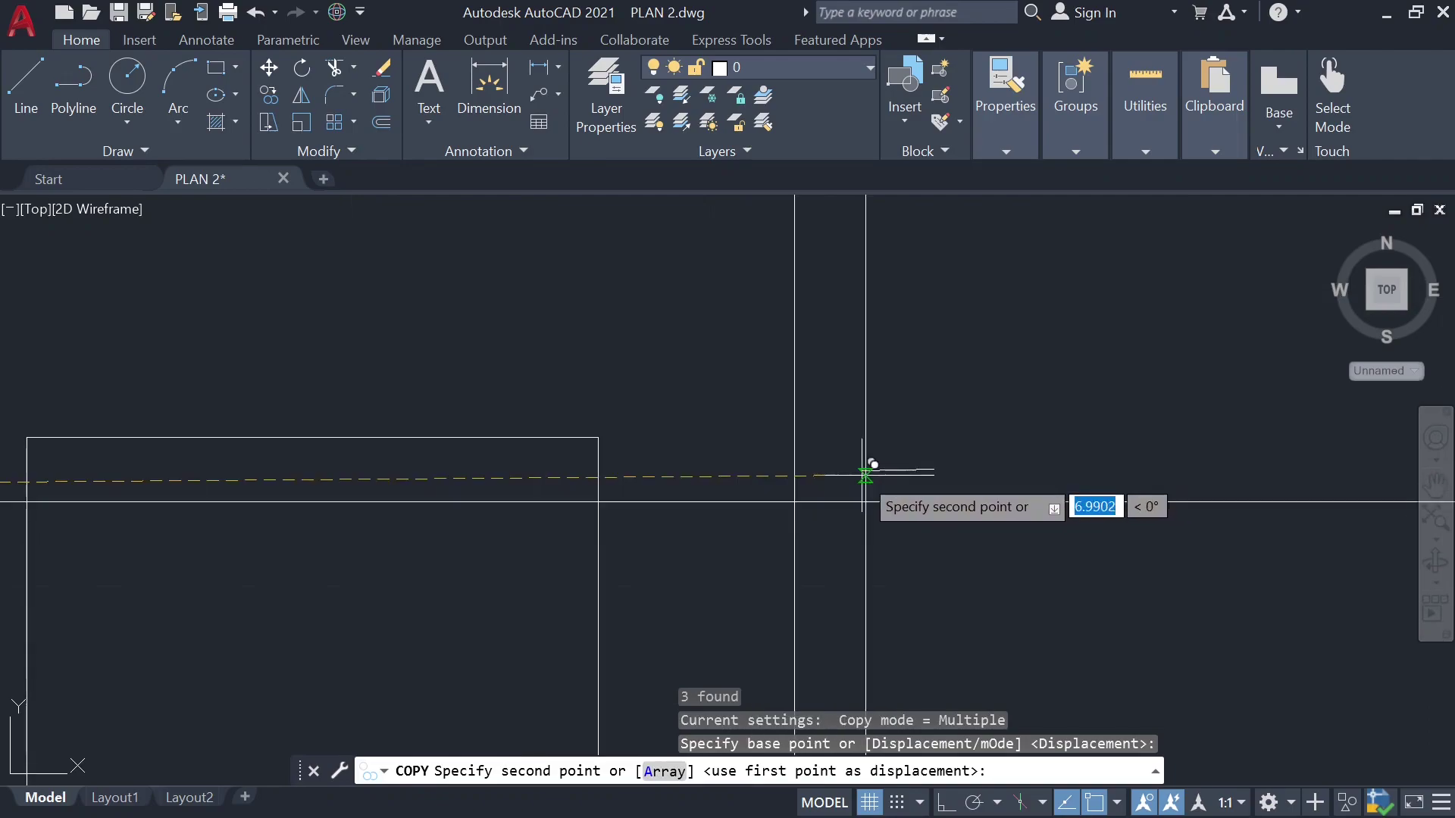
pyautogui.click(797, 497)
pyautogui.press('Escape')
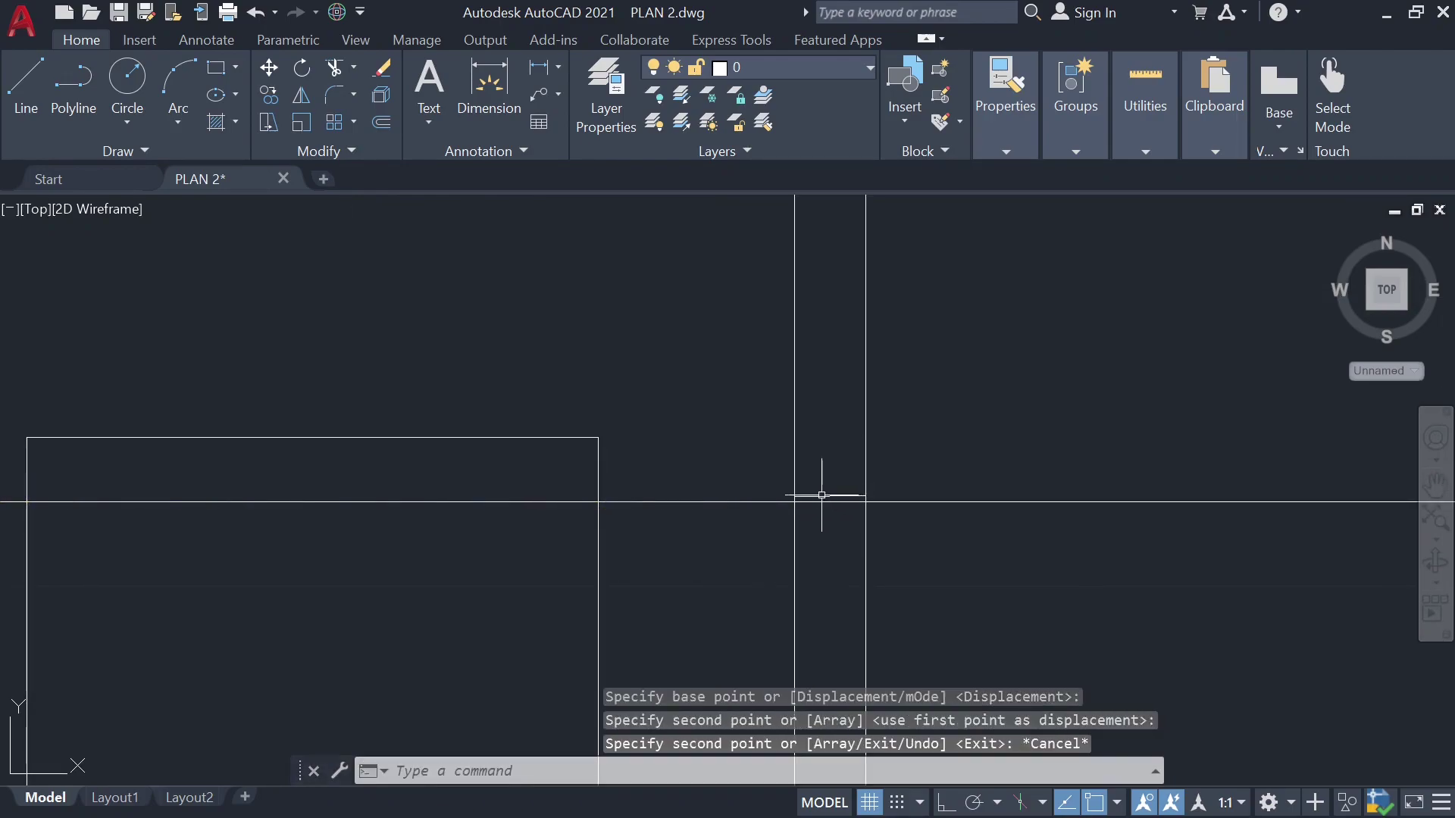
# Step: Select the copied ledge lines and move them from their left end
pyautogui.click(822, 495)
pyautogui.scroll(3, 822, 496)
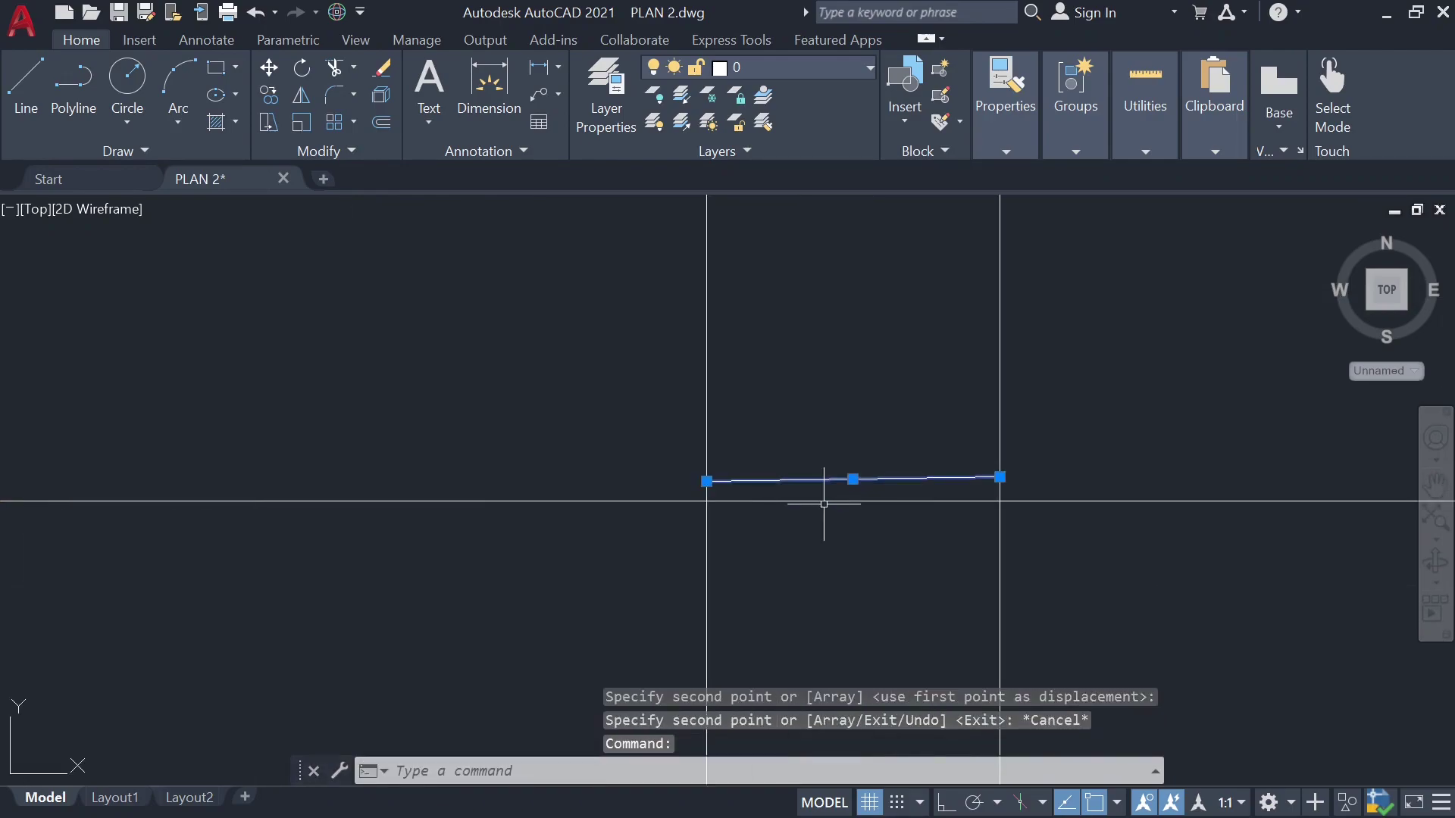
pyautogui.click(712, 494)
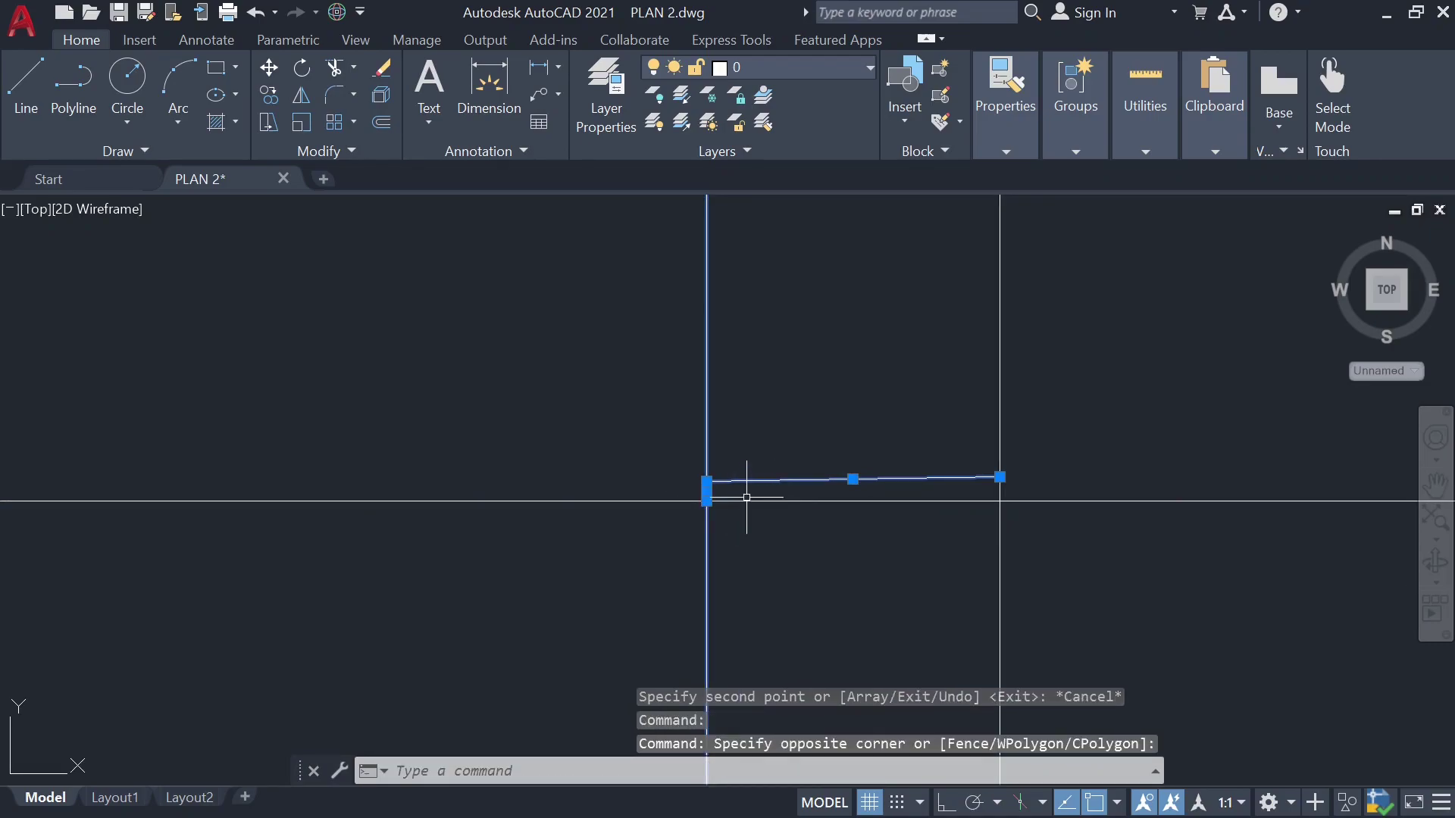
pyautogui.press('Escape')
pyautogui.click(708, 491)
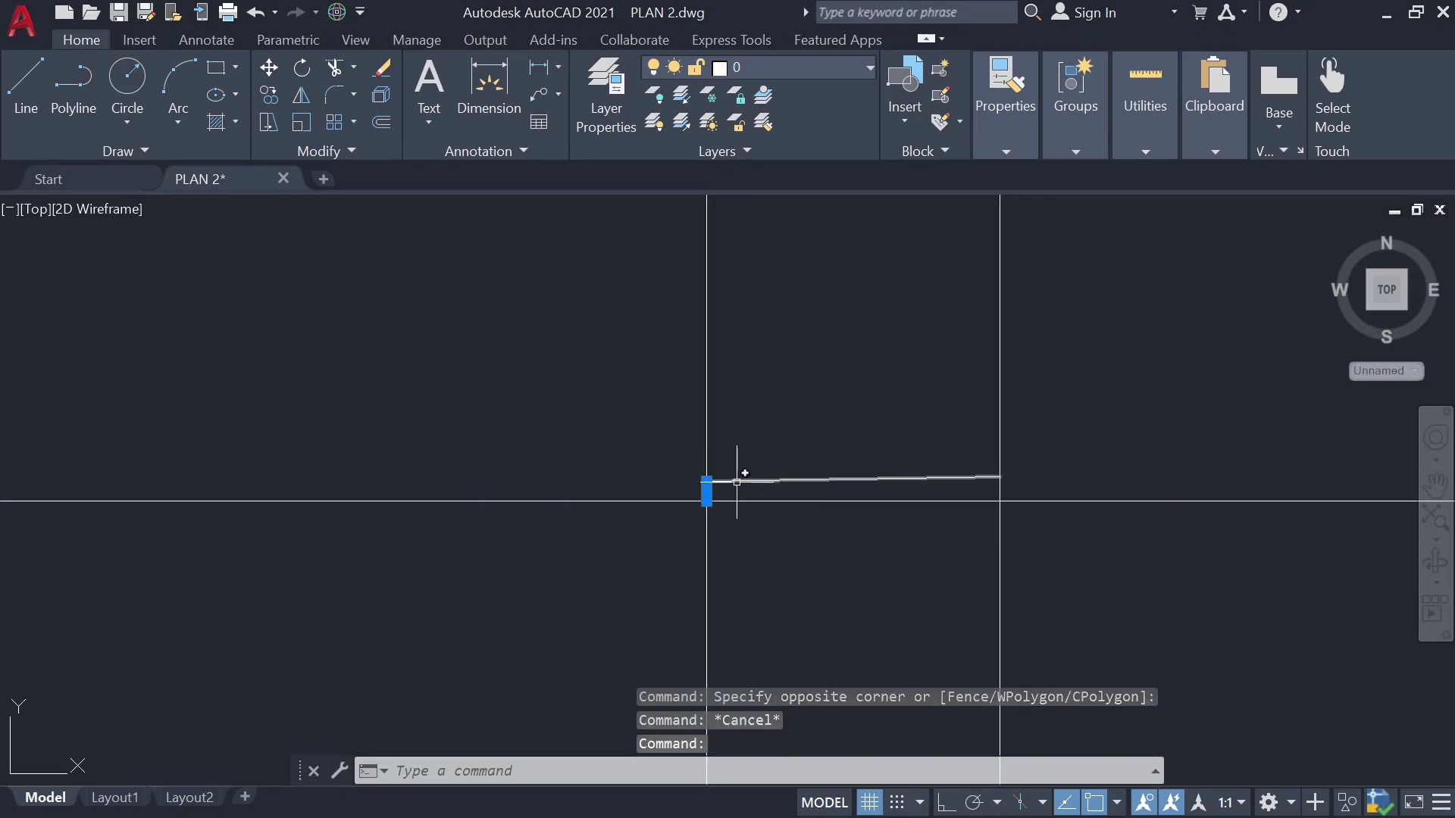
pyautogui.click(739, 480)
pyautogui.click(764, 499)
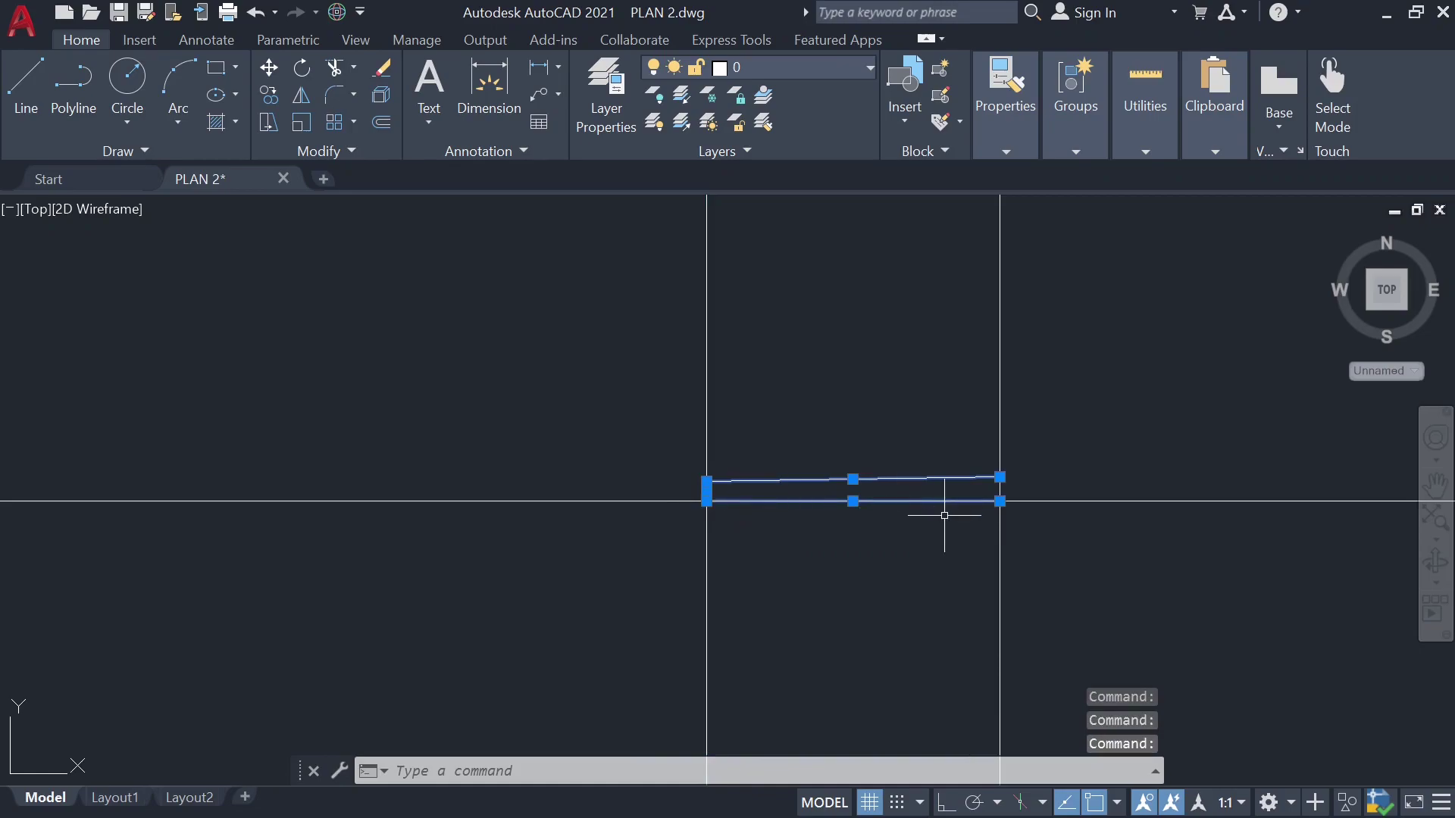
pyautogui.write('CO')
pyautogui.press('BackSpace')
pyautogui.press('BackSpace')
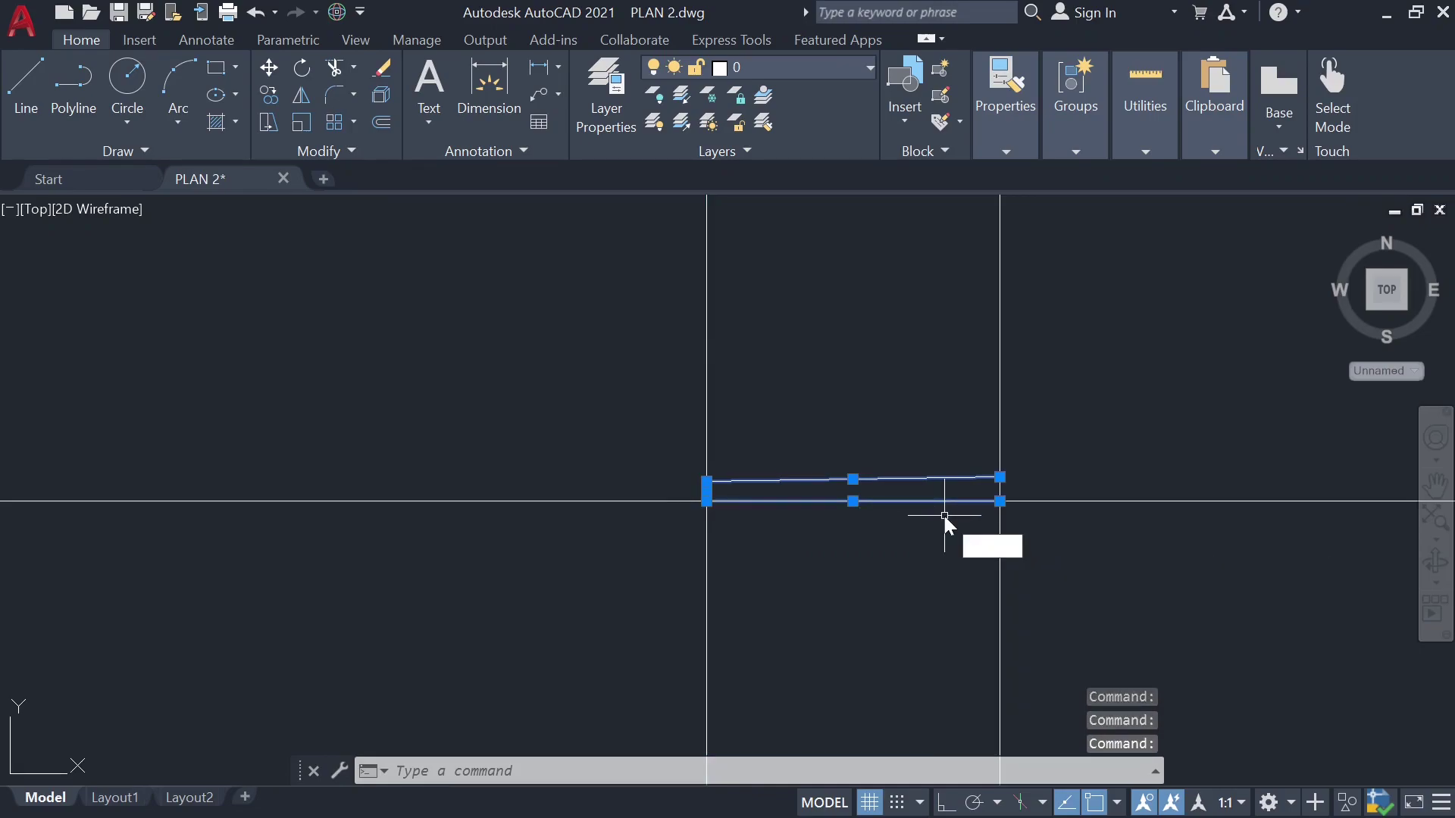
pyautogui.write('mov')
pyautogui.press('Return')
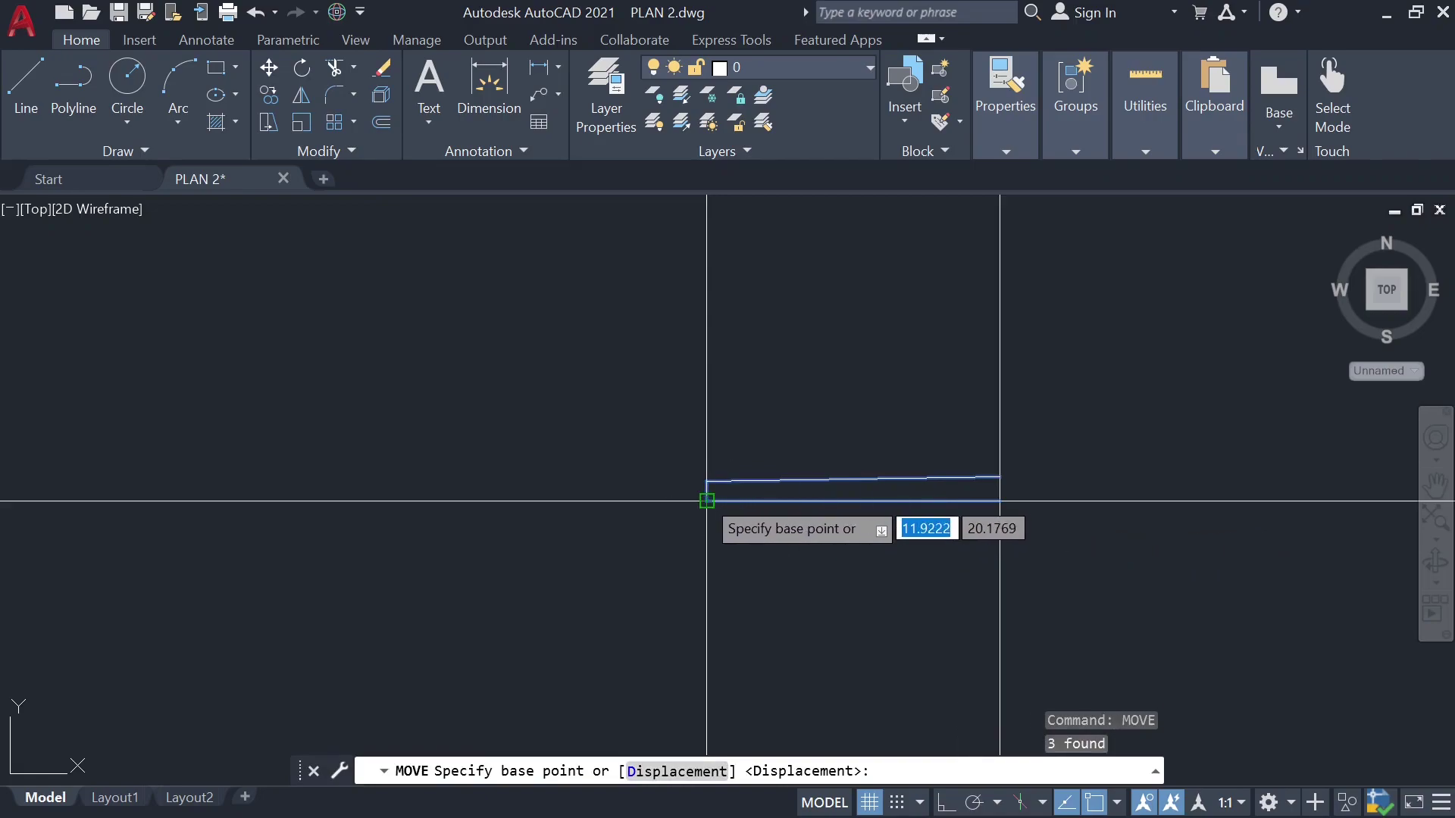
pyautogui.click(707, 501)
pyautogui.press('Escape')
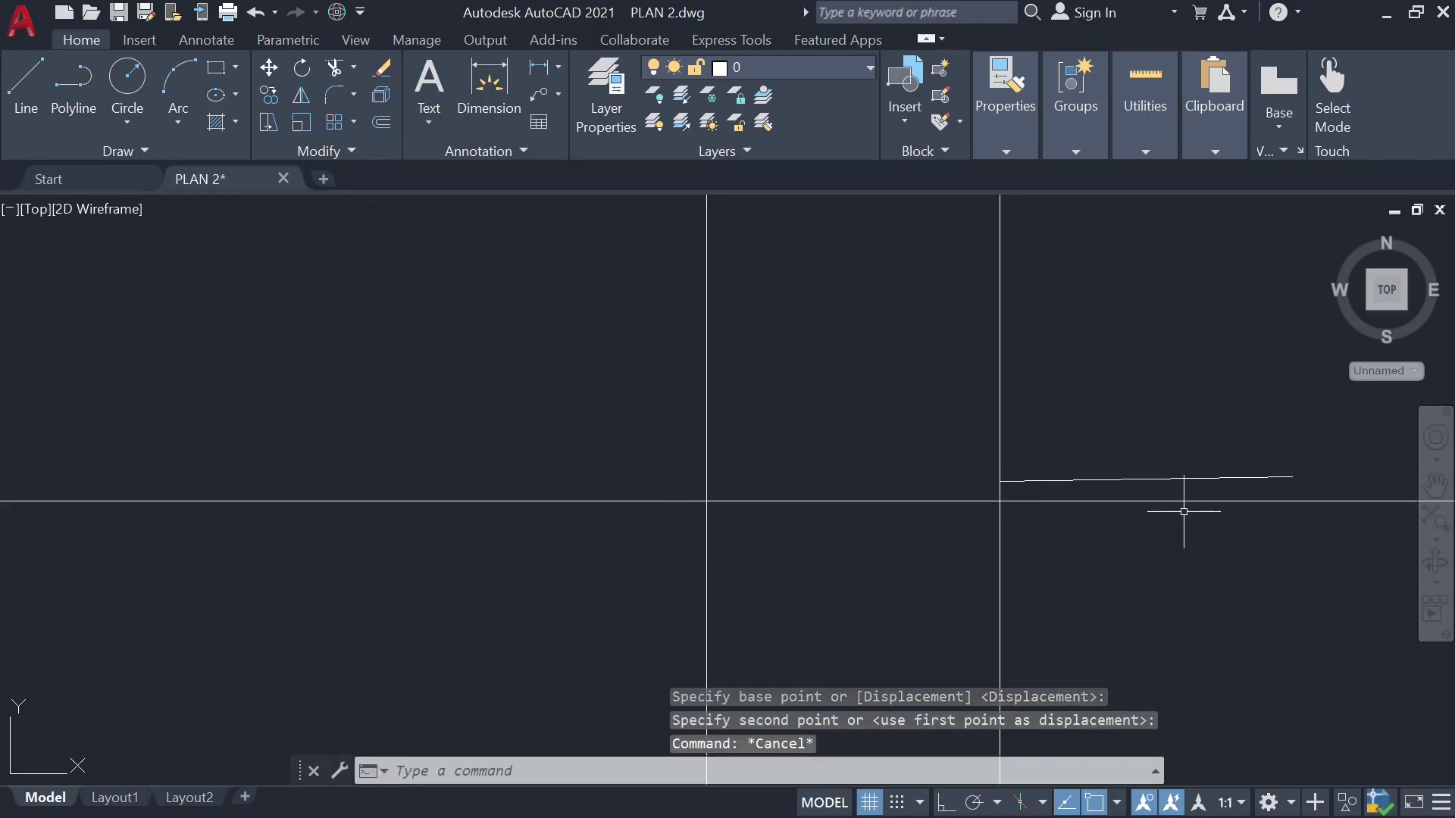
# Step: Reselect the upper and lower lines of the moved ledge copy
pyautogui.click(1310, 410)
pyautogui.click(847, 485)
pyautogui.press('Escape')
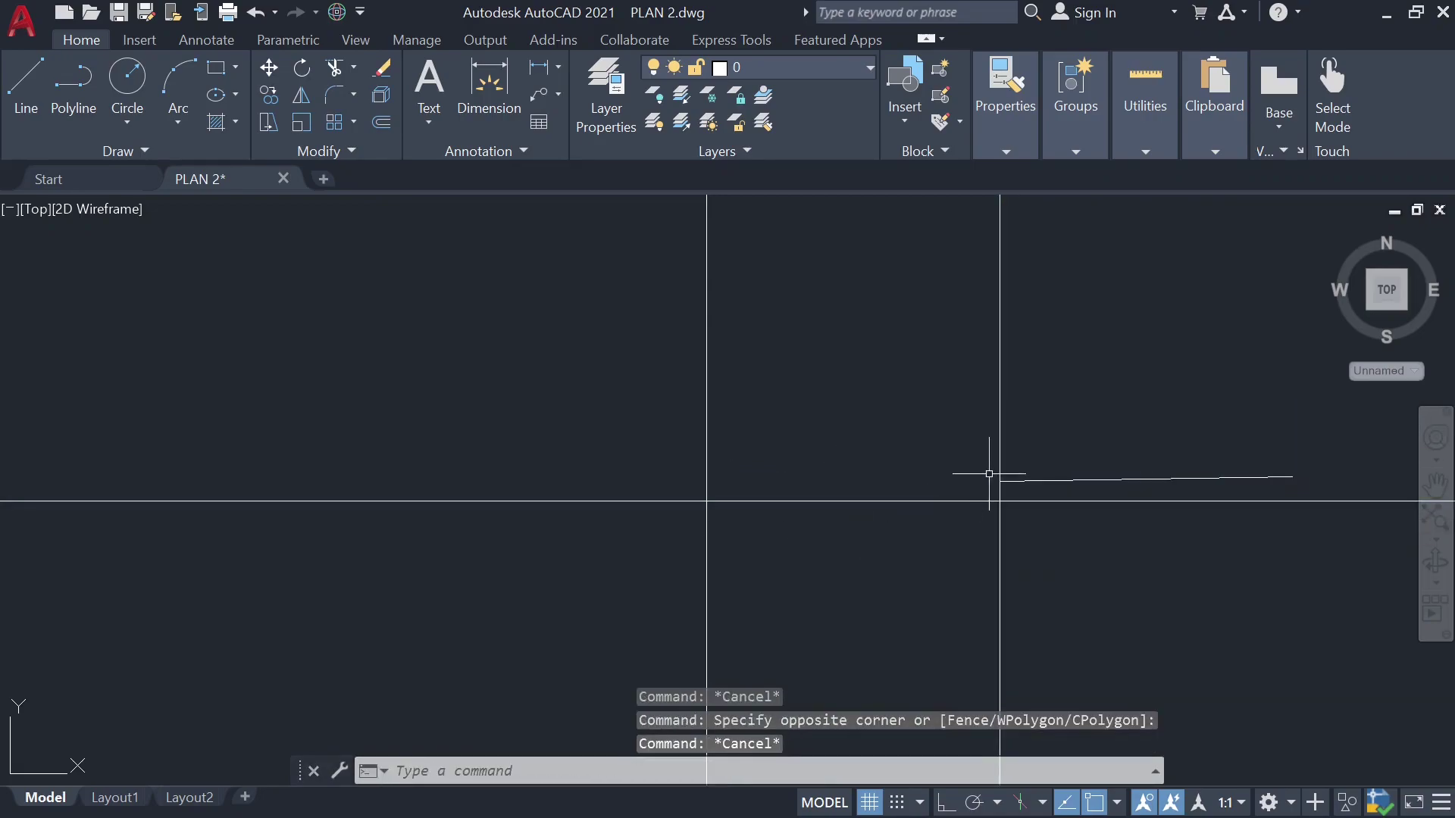
pyautogui.click(1065, 479)
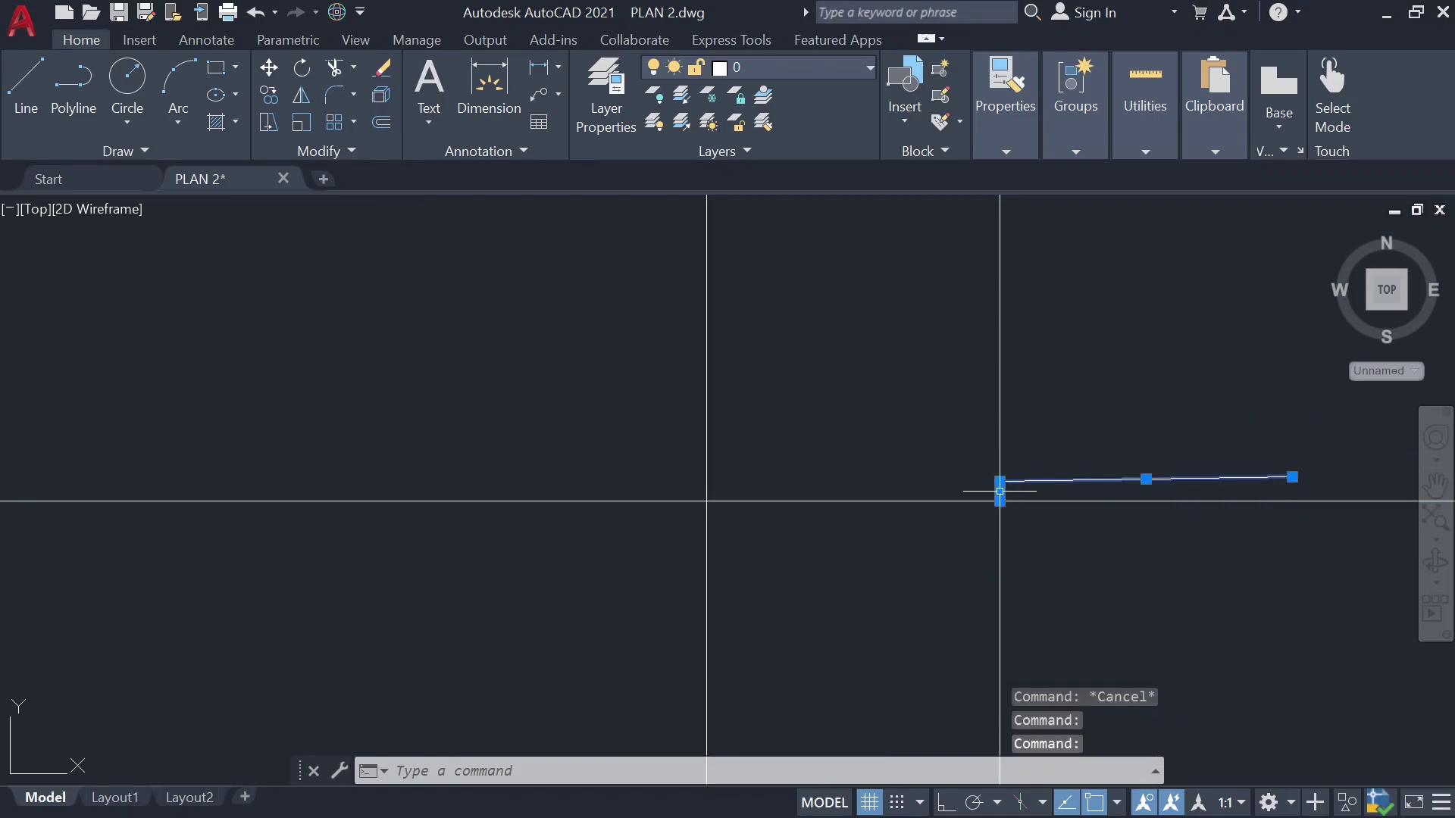
pyautogui.click(1071, 501)
pyautogui.write('MIRROR')
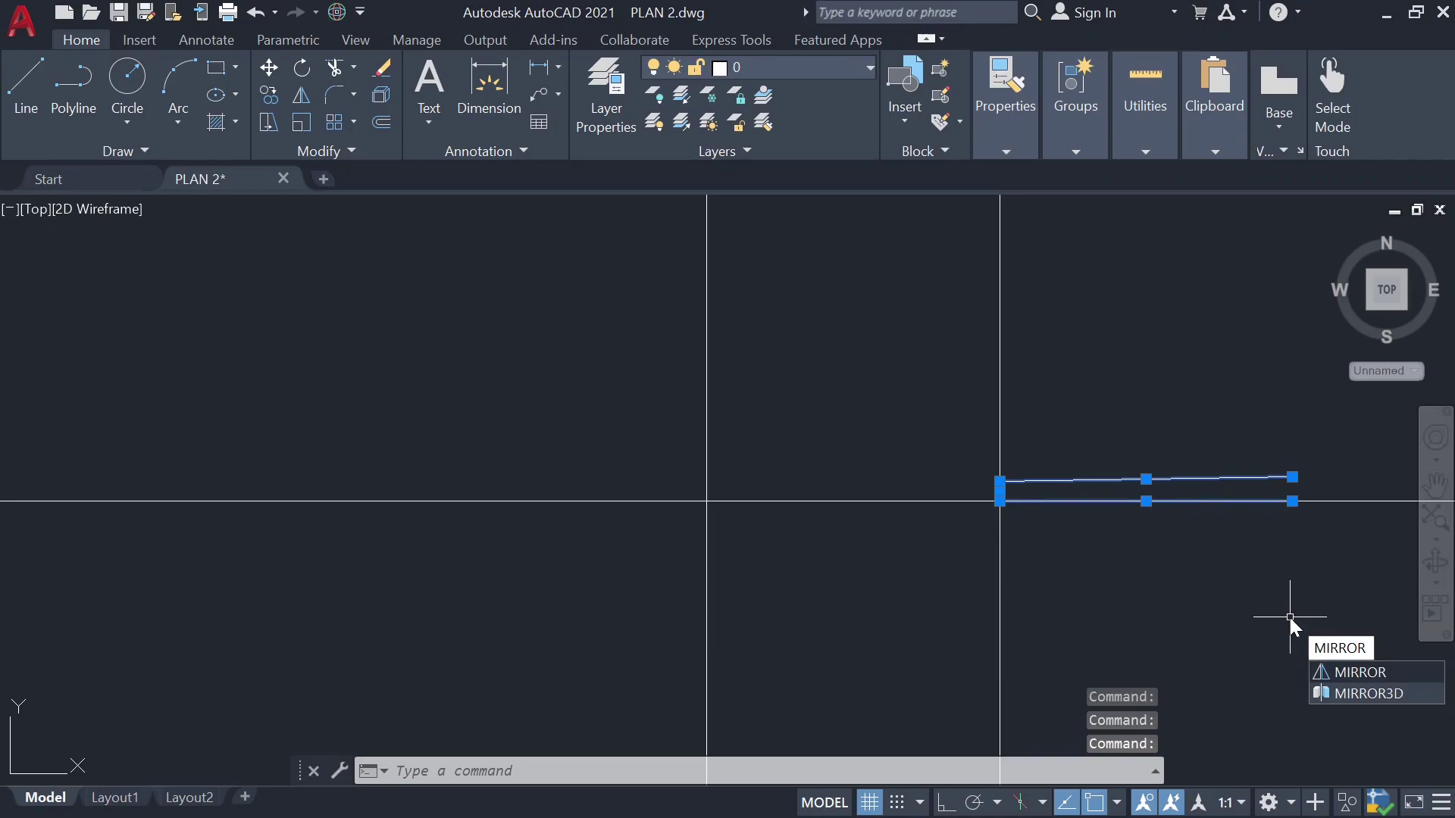
# Step: Mirror the ledge lines about a vertical axis at their left end, erasing the source lines
pyautogui.press('Return')
pyautogui.click(999, 501)
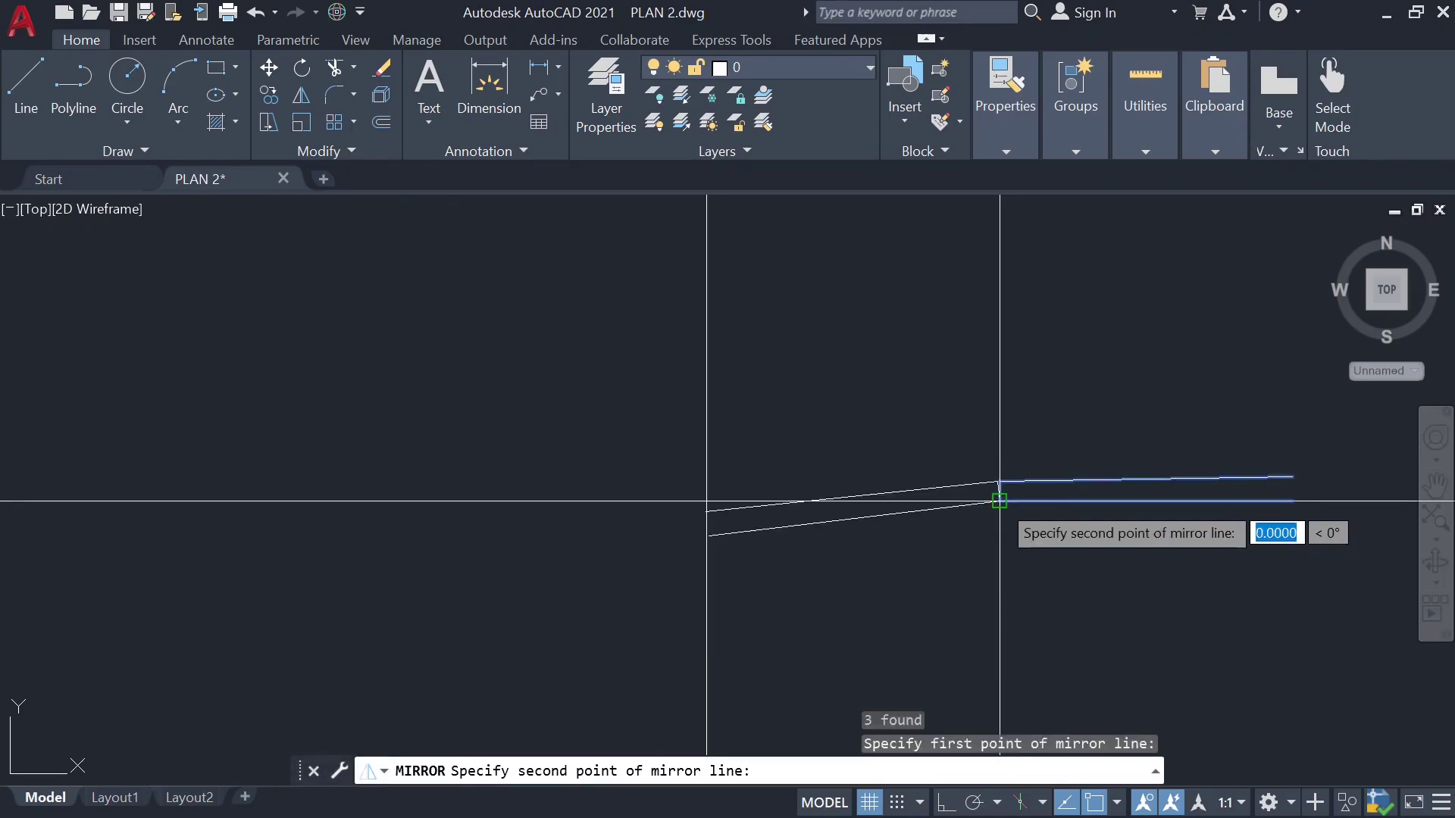
pyautogui.click(946, 803)
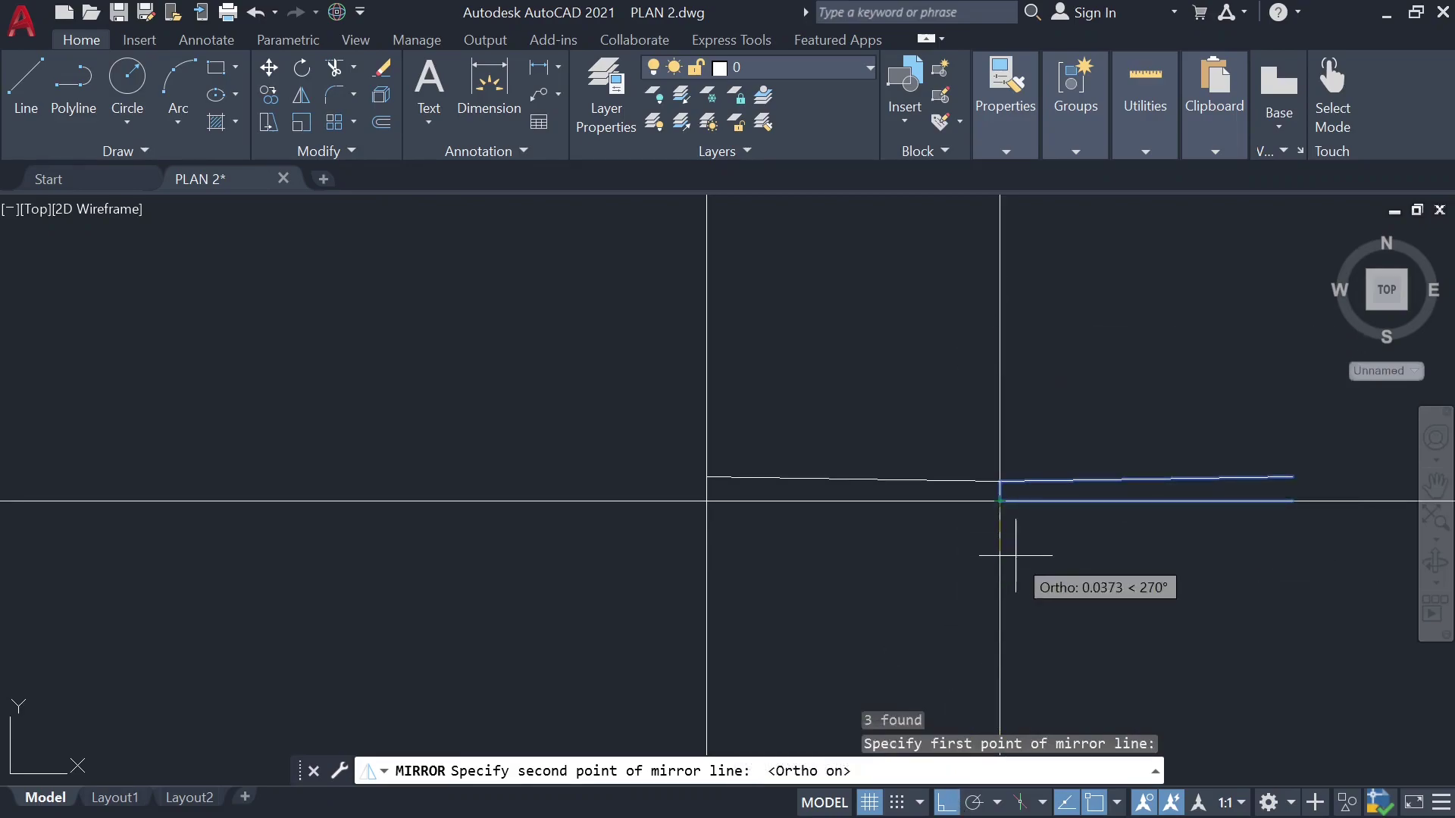
pyautogui.click(1000, 298)
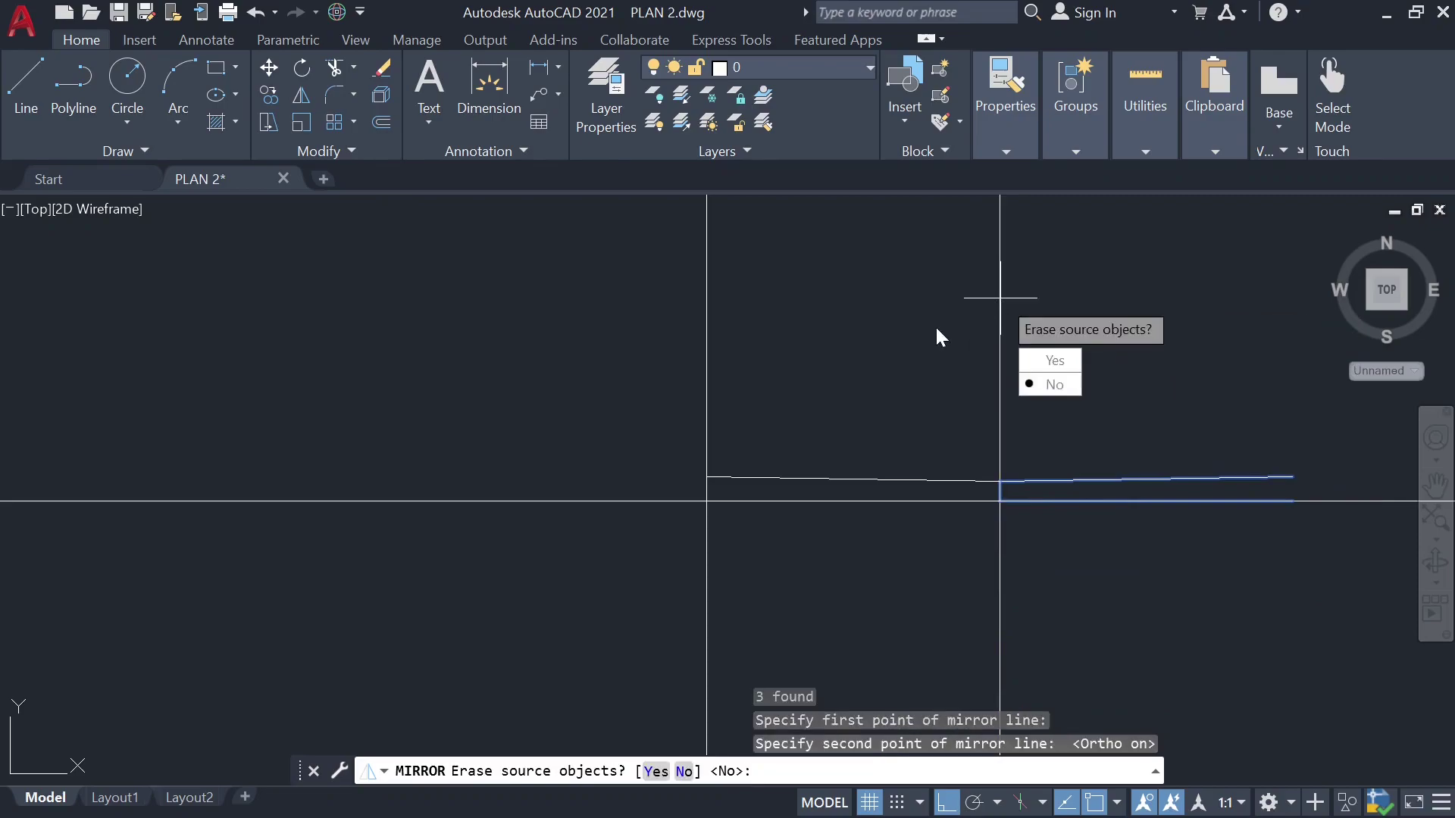
pyautogui.click(1053, 362)
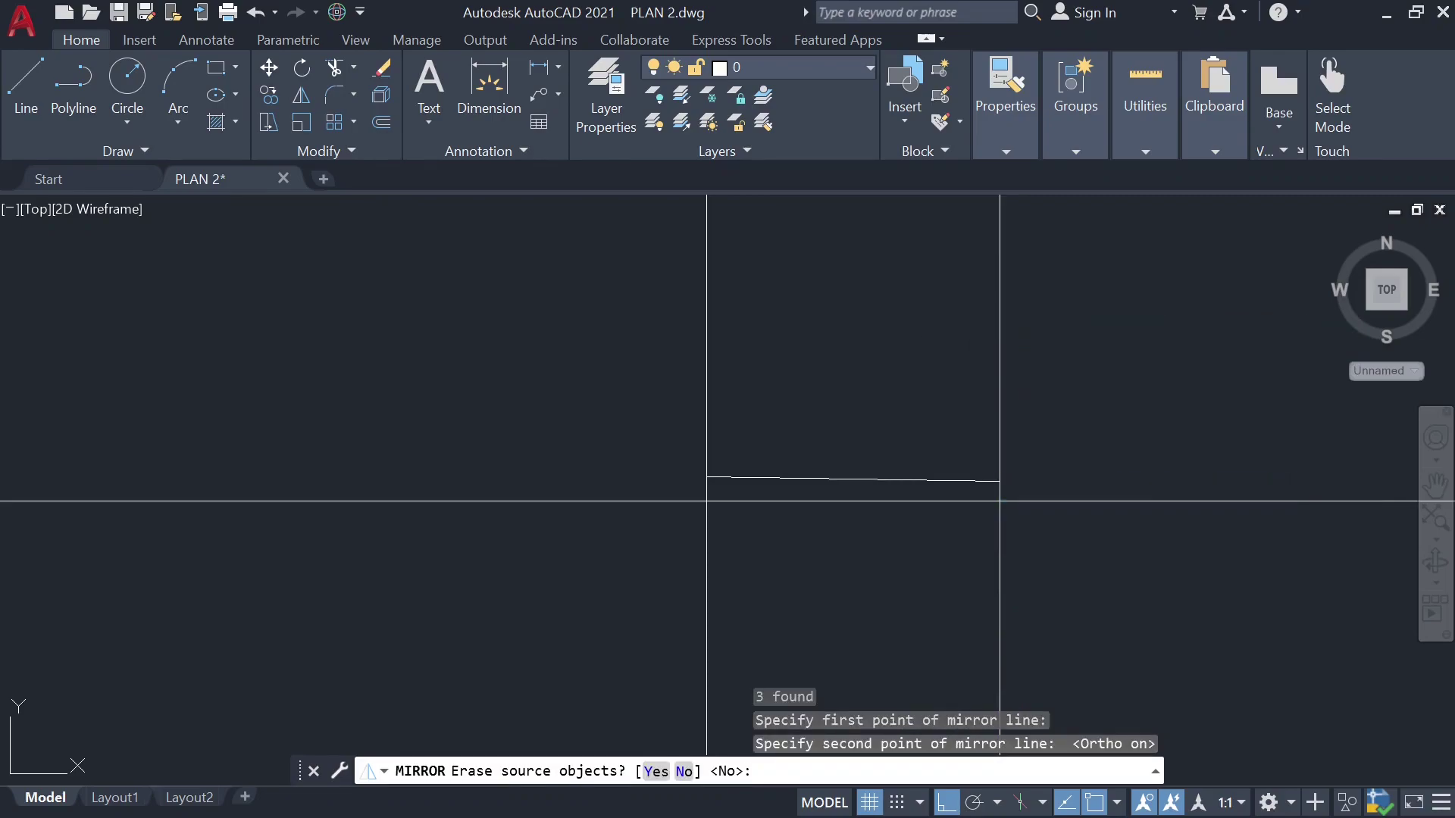
pyautogui.press('Escape')
pyautogui.scroll(-4, 1069, 376)
pyautogui.scroll(-2, 1069, 377)
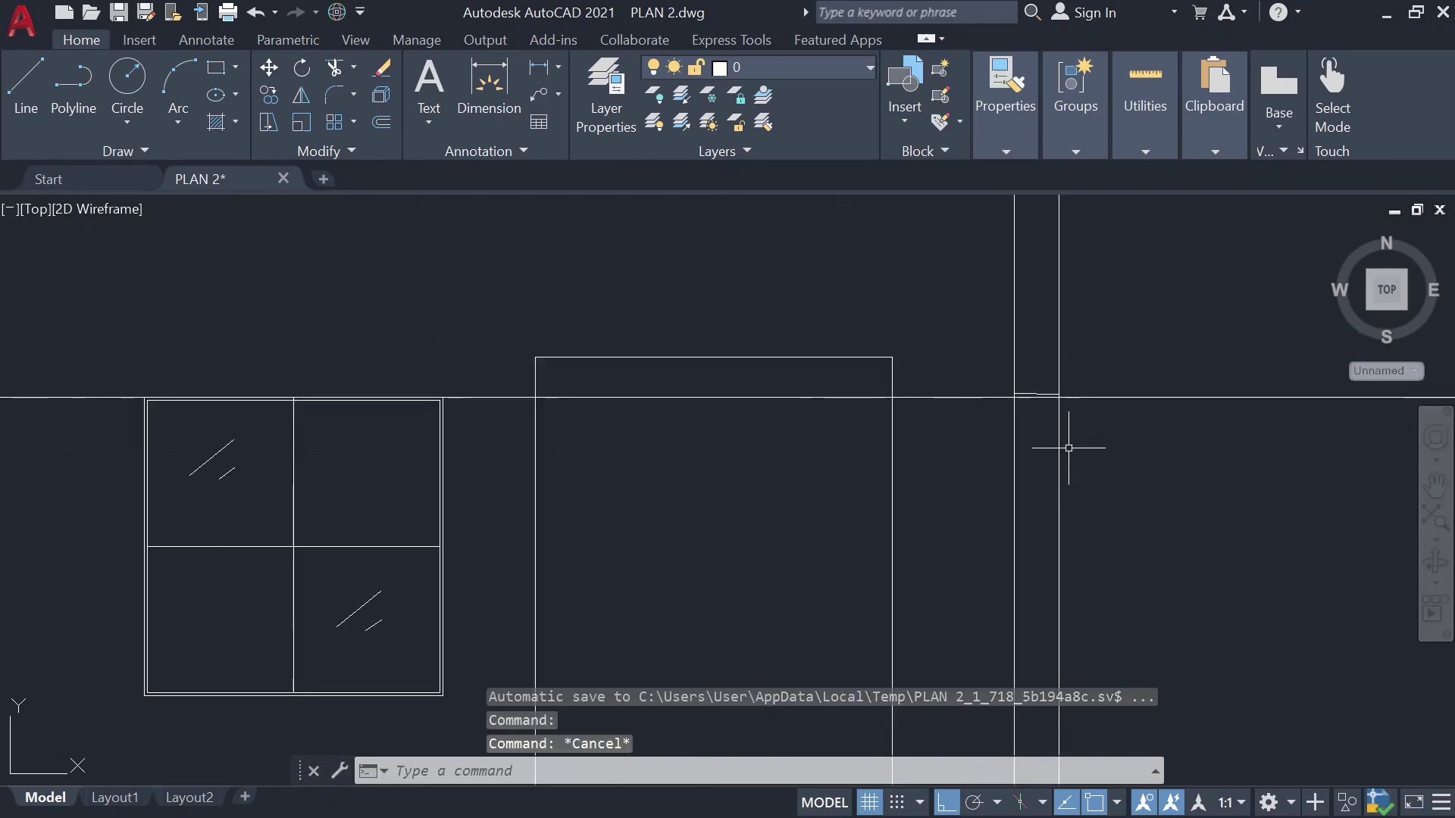
pyautogui.scroll(-1, 1071, 445)
# Step: Delete the stray horizontal line by the wall and the full-height vertical guide line
pyautogui.click(972, 378)
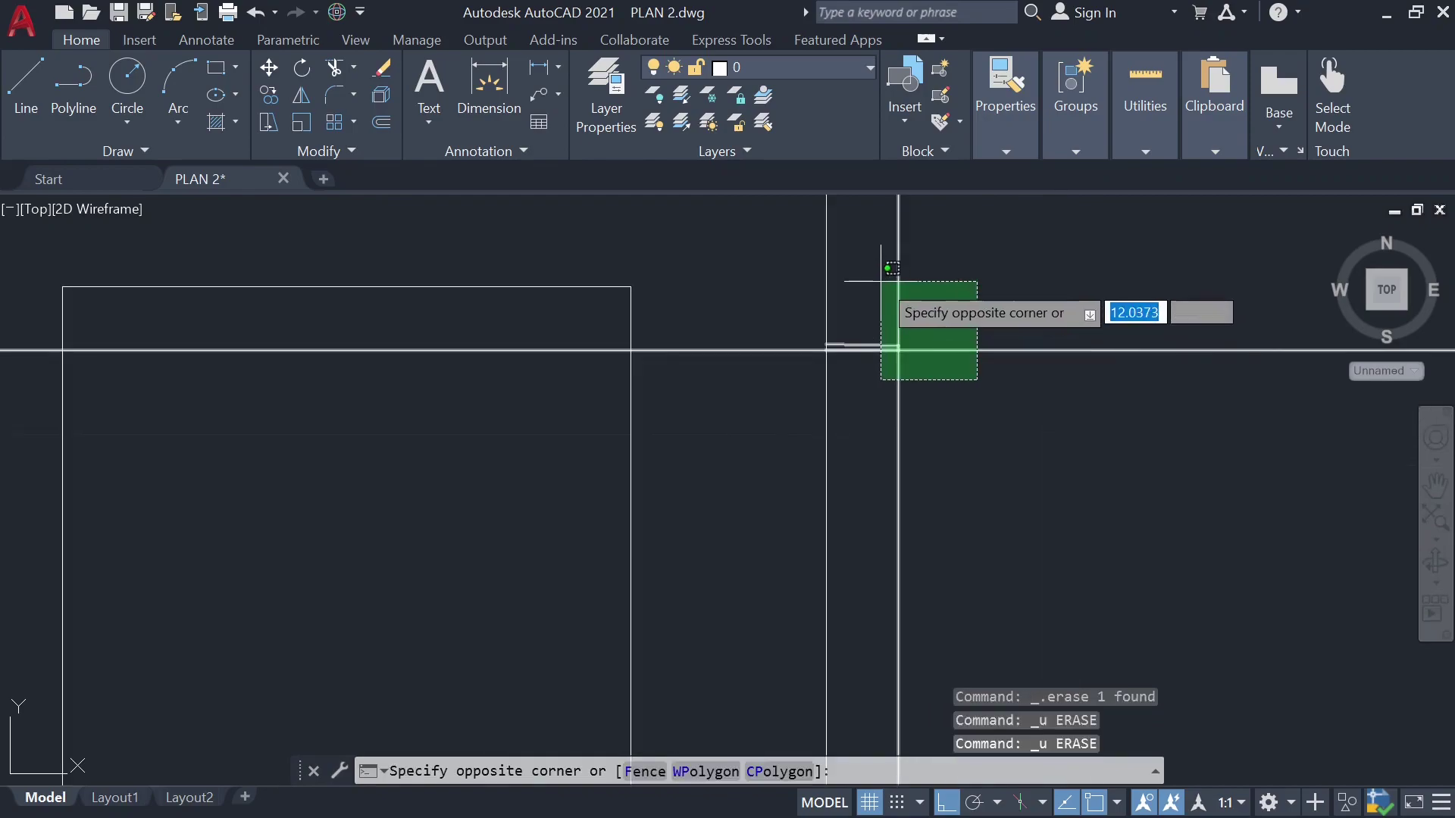
pyautogui.click(985, 337)
pyautogui.click(1005, 360)
pyautogui.click(1027, 409)
pyautogui.click(1007, 304)
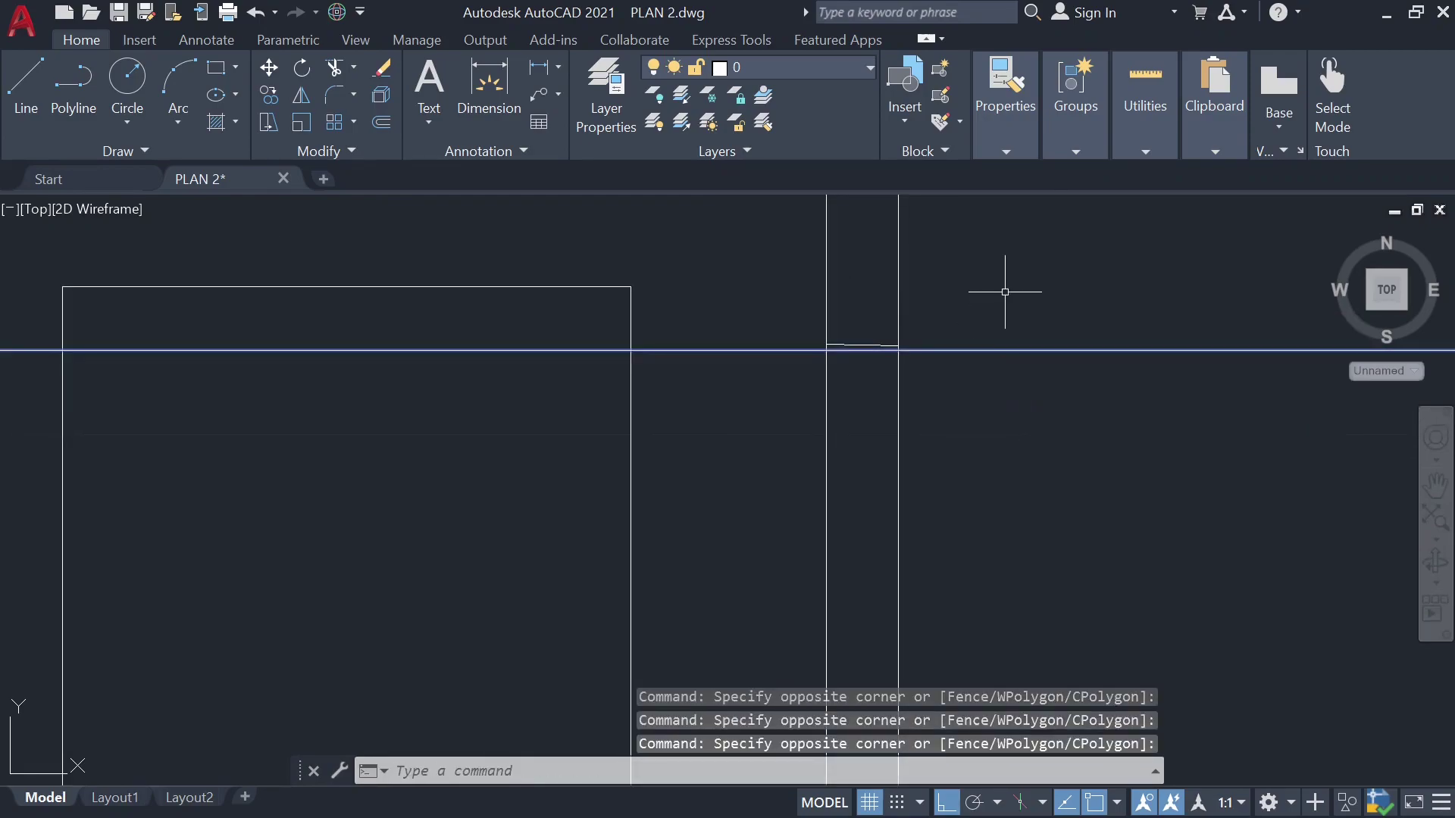
pyautogui.press('Delete')
pyautogui.scroll(-3, 860, 413)
pyautogui.scroll(-2, 990, 460)
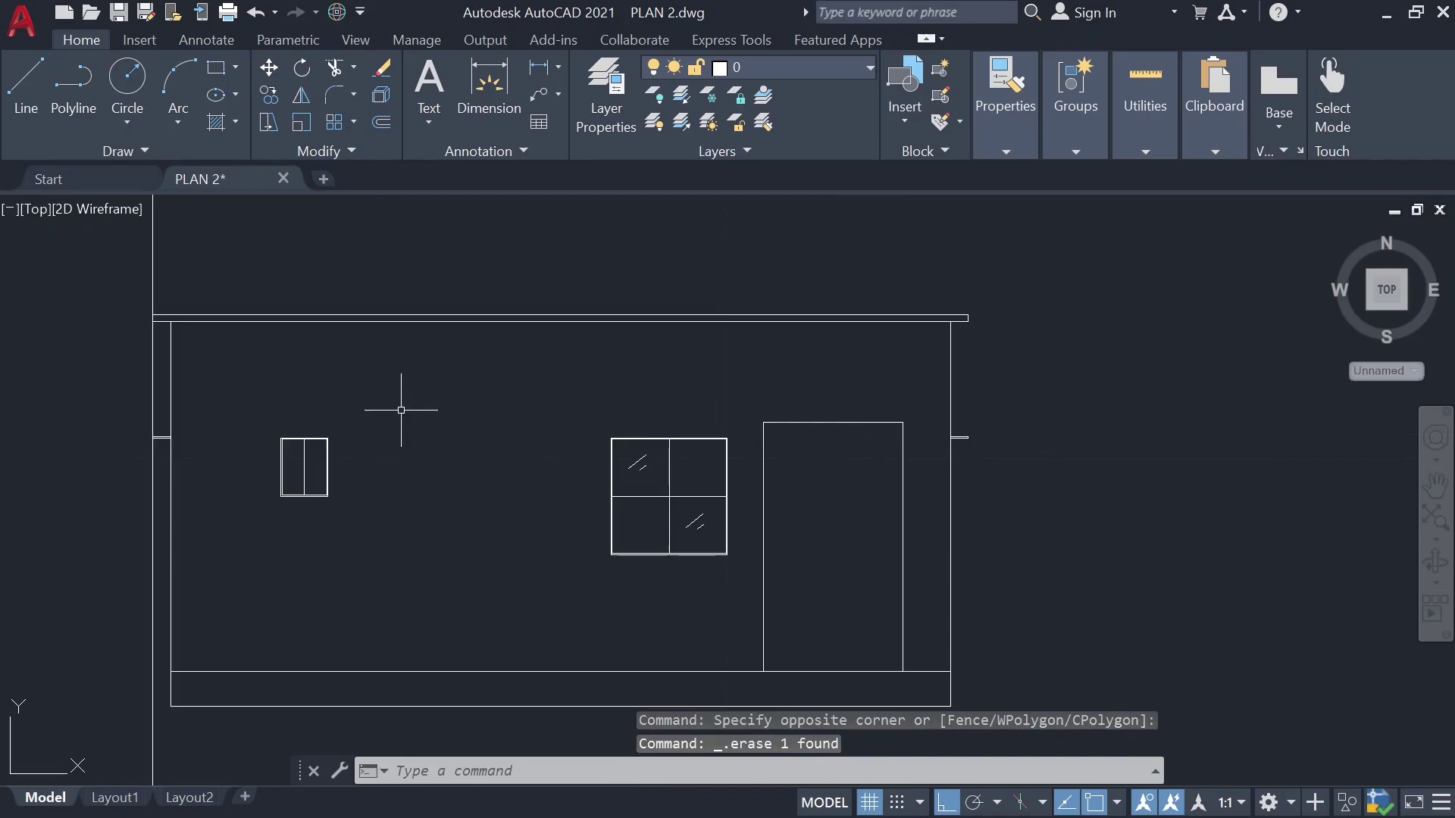
pyautogui.click(161, 384)
pyautogui.click(88, 397)
pyautogui.press('Delete')
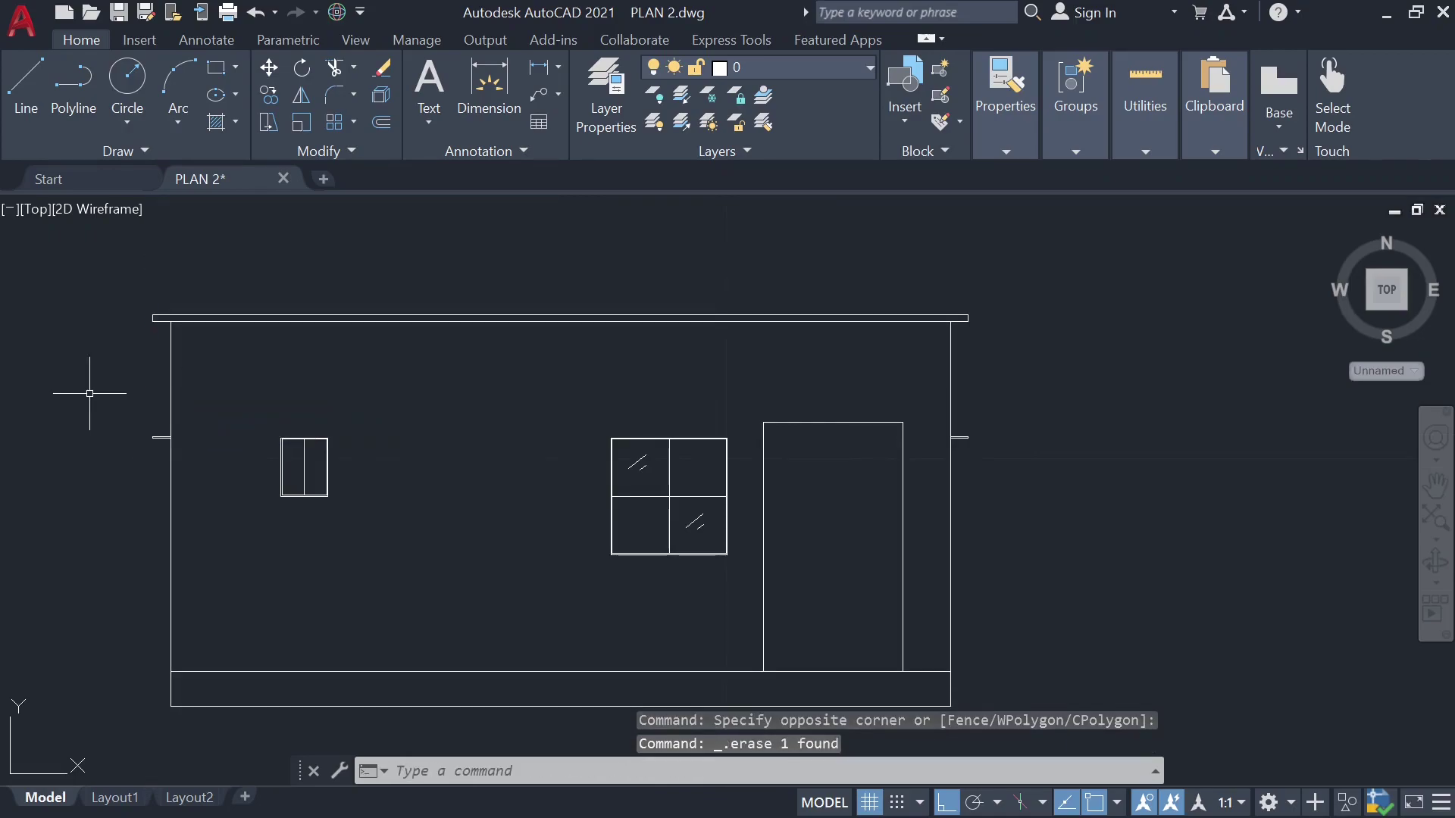
# Step: Stretch the plinth's left end 0.15 further left
pyautogui.click(171, 682)
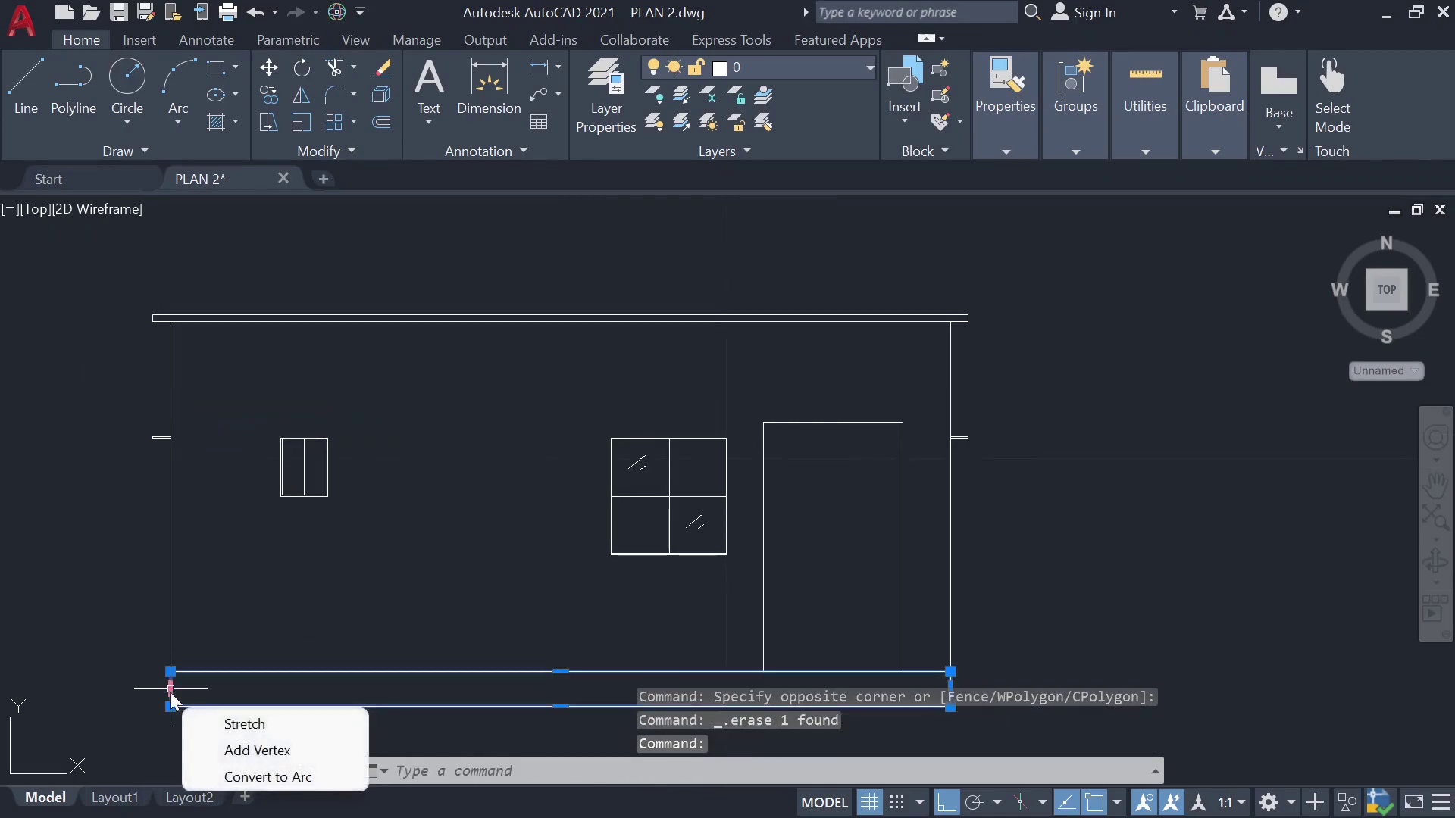
pyautogui.scroll(2, 167, 682)
pyautogui.scroll(4, 167, 682)
pyautogui.click(200, 709)
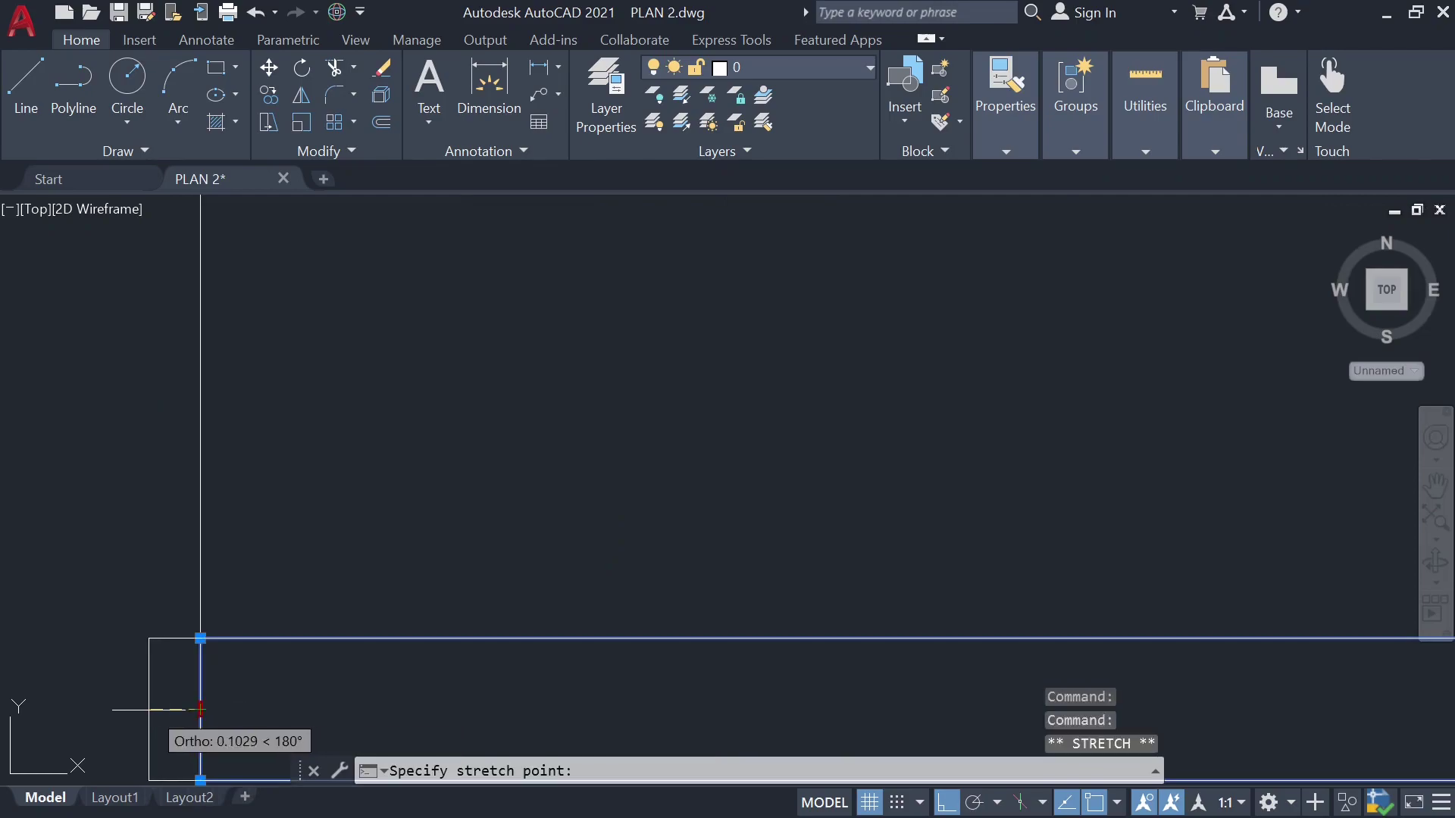
pyautogui.write('0.')
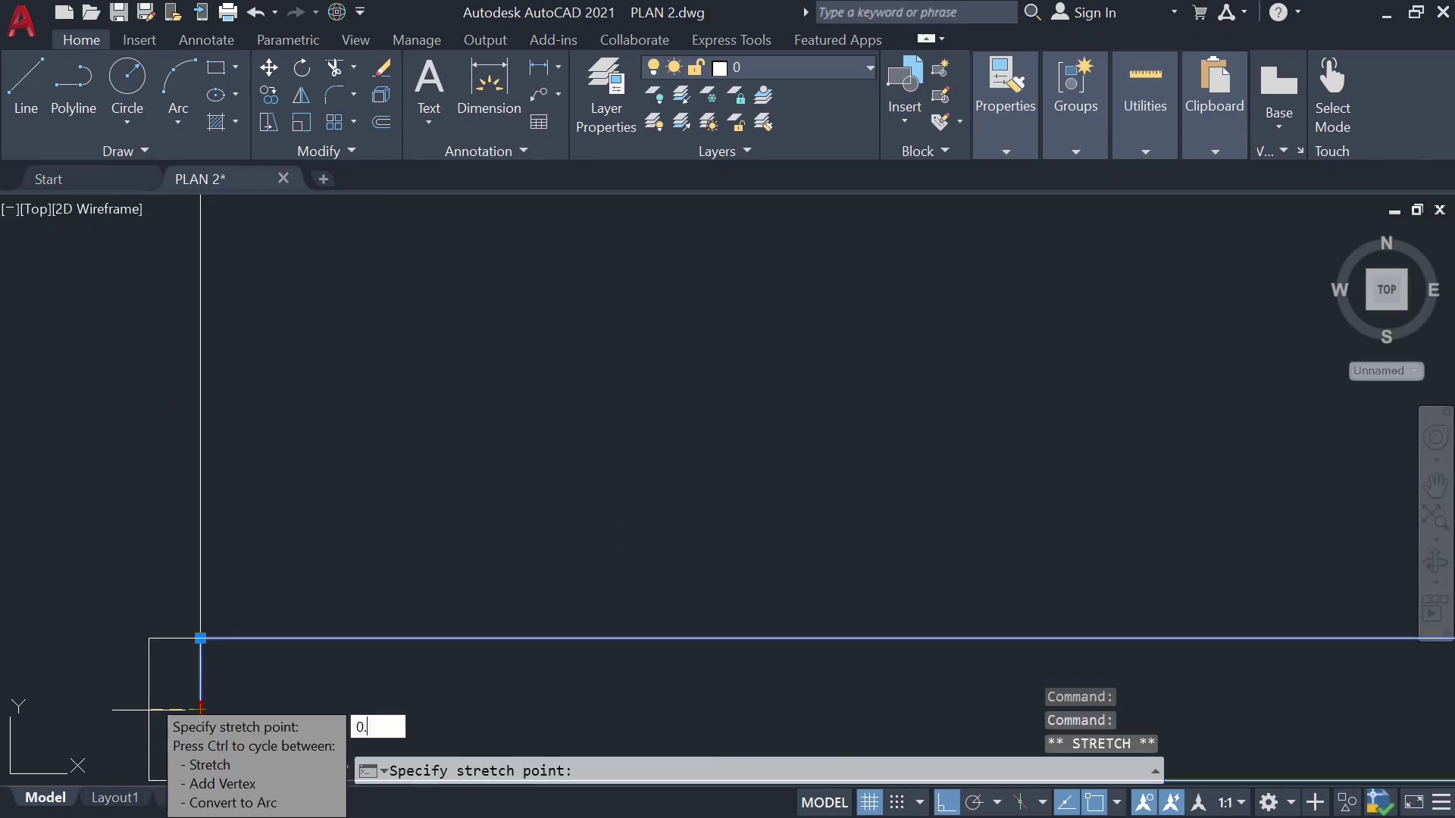
pyautogui.write('15')
pyautogui.press('Return')
# Step: Stretch the plinth's right end by 0.15 as well, then deselect it
pyautogui.scroll(-6, 31, 579)
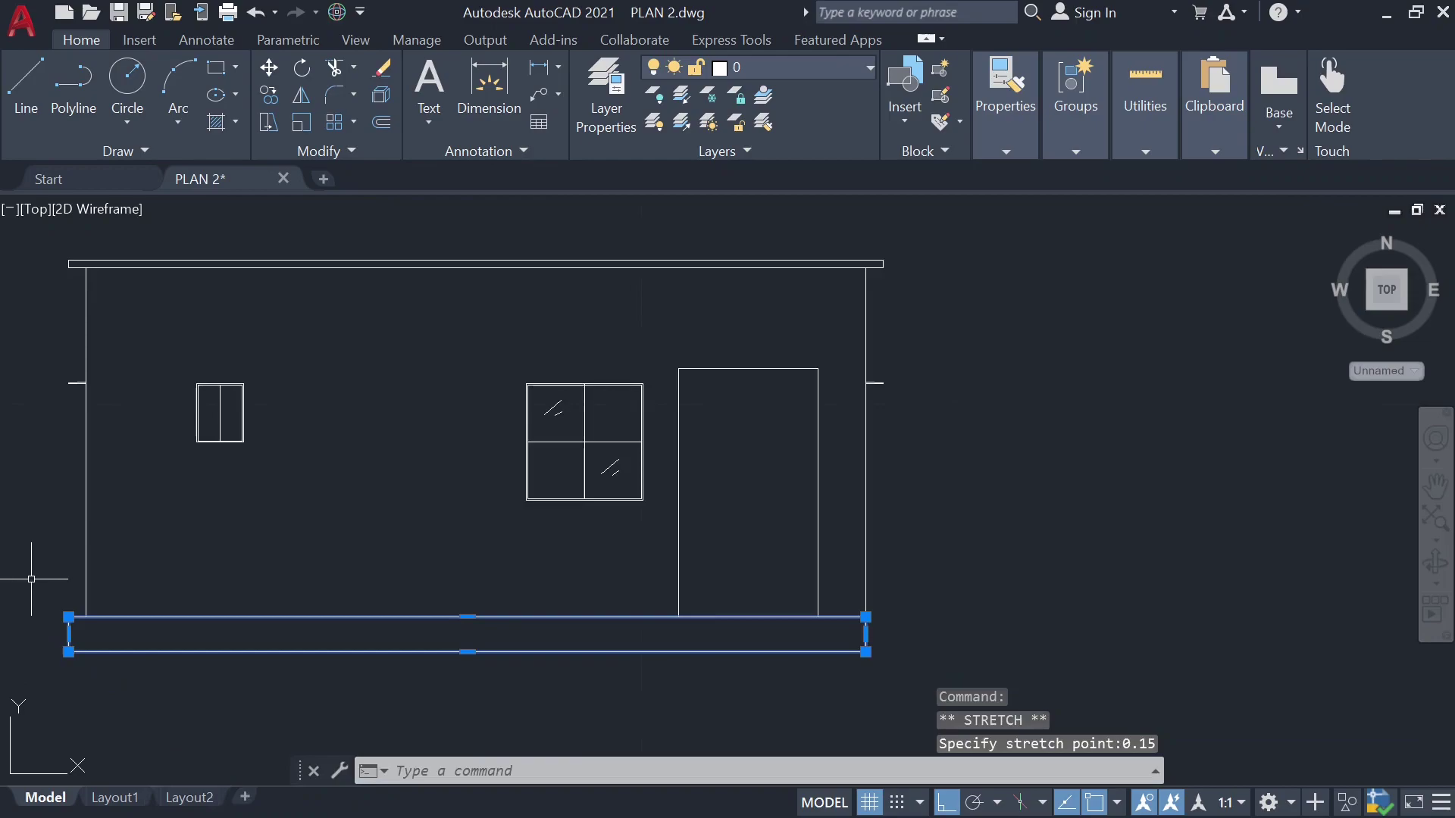
pyautogui.click(865, 634)
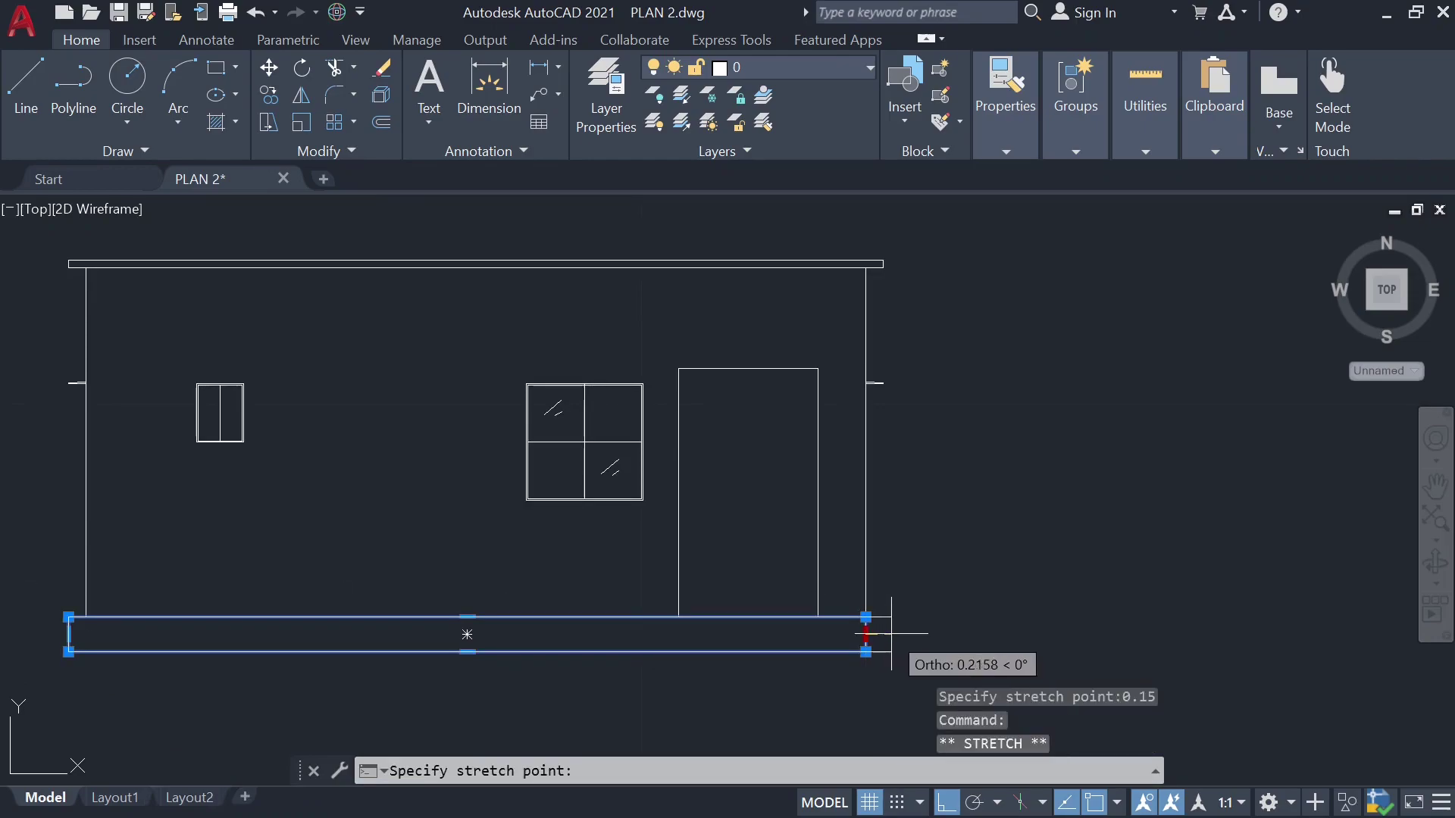
pyautogui.write('0.15')
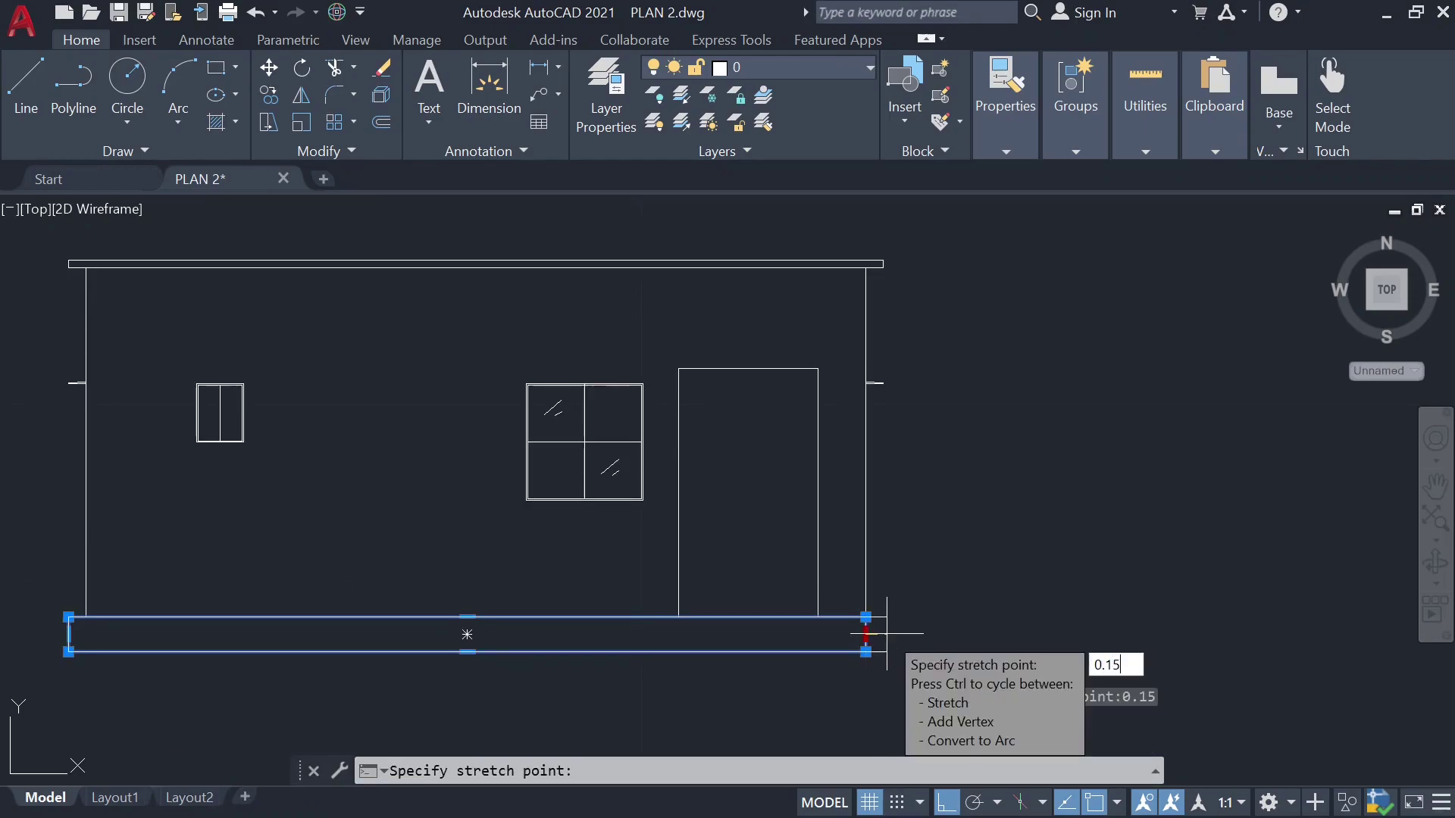
pyautogui.press('Return')
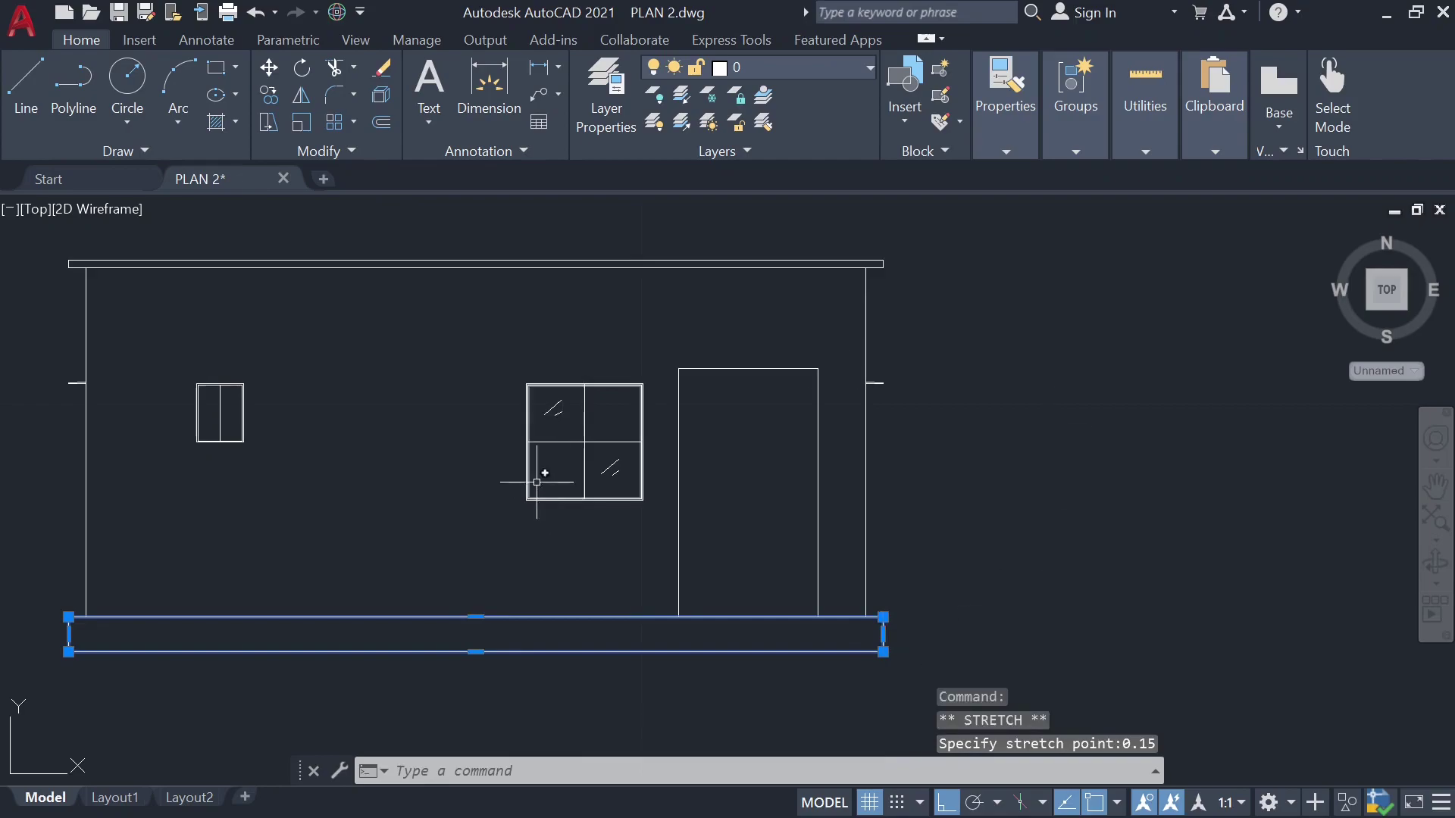
pyautogui.scroll(-2, 424, 424)
pyautogui.scroll(-3, 472, 479)
pyautogui.scroll(-2, 472, 479)
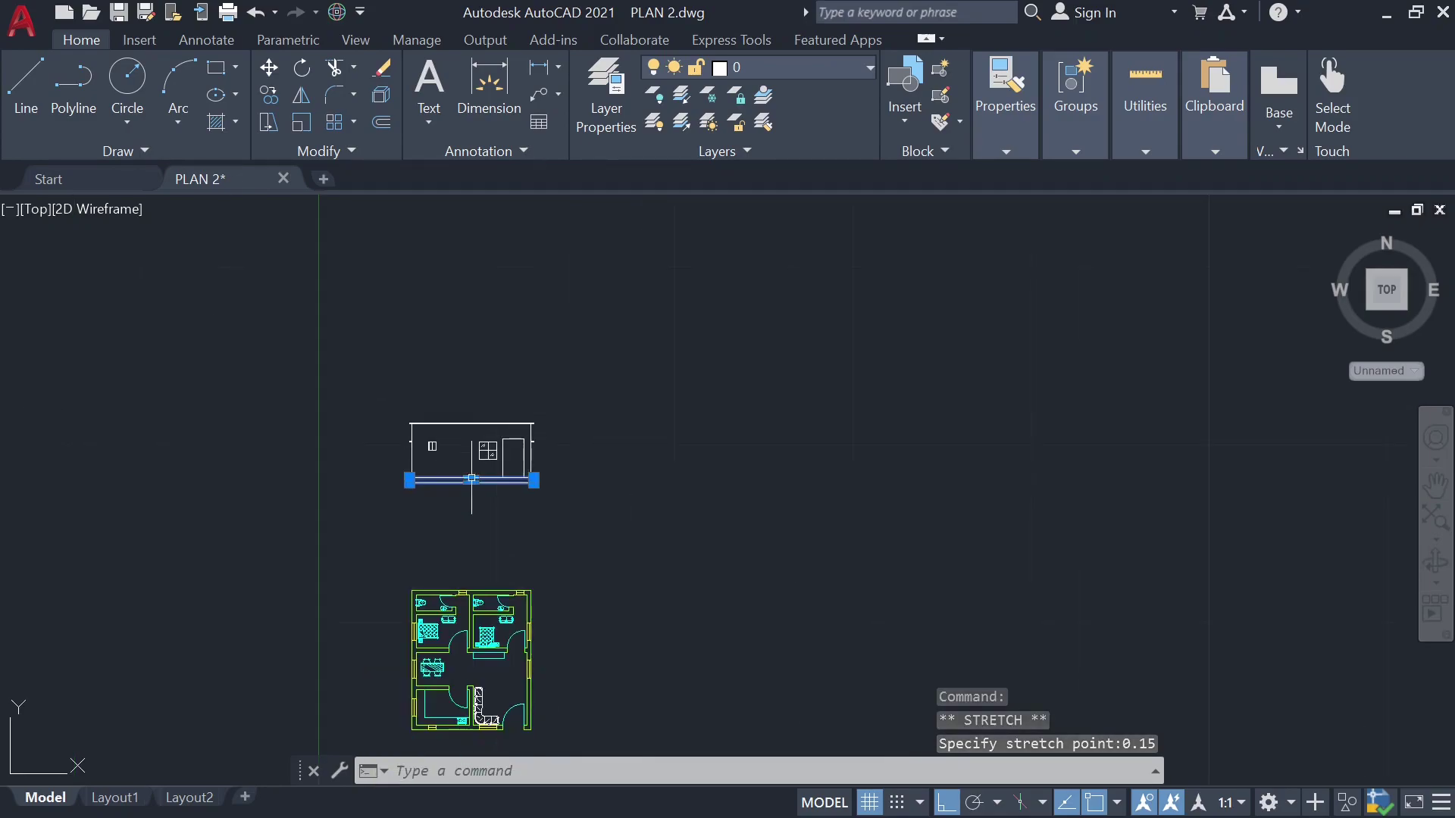
pyautogui.scroll(3, 469, 705)
pyautogui.scroll(-3, 469, 705)
pyautogui.scroll(2, 433, 474)
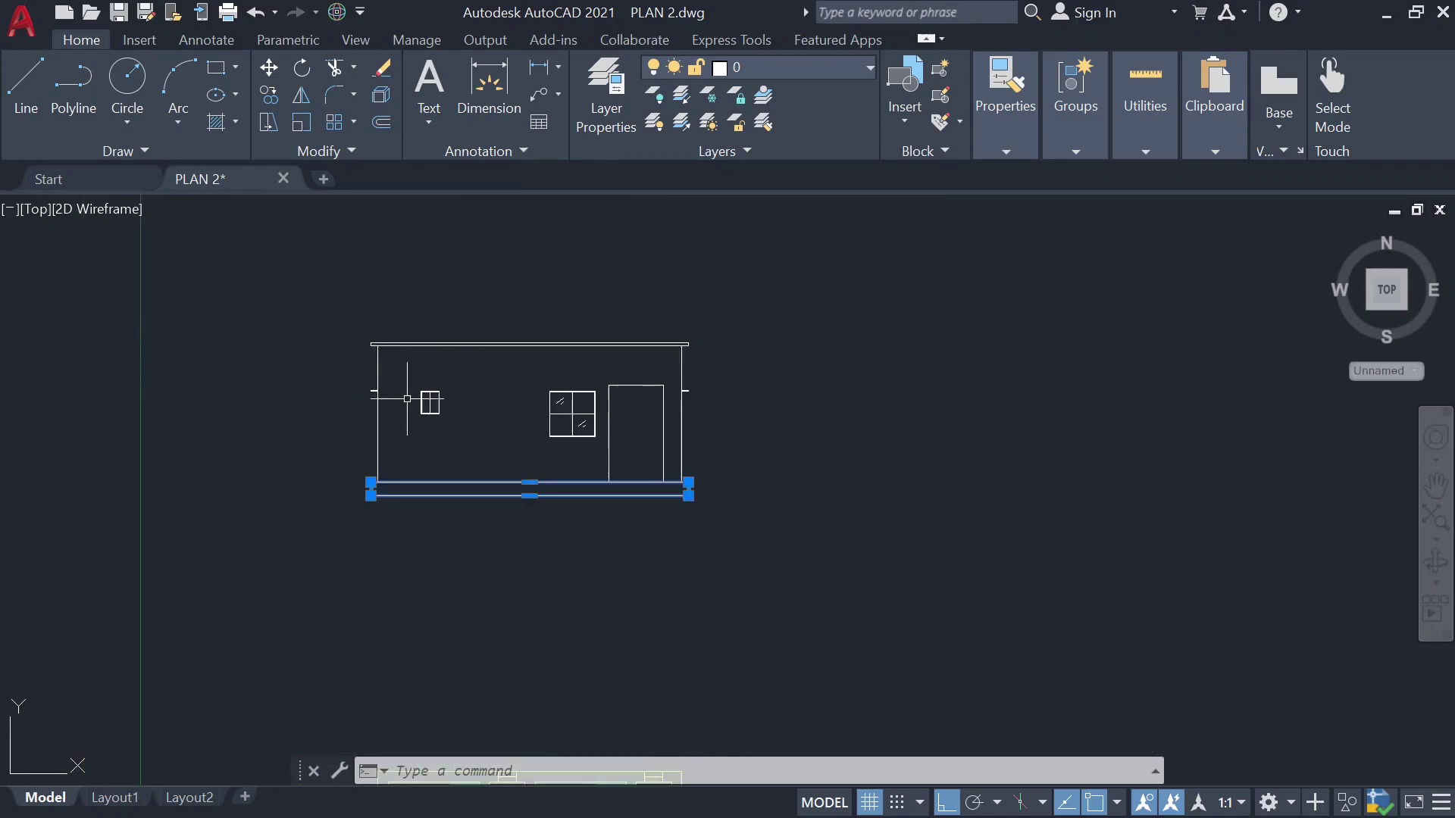
pyautogui.scroll(2, 366, 358)
pyautogui.press('Escape')
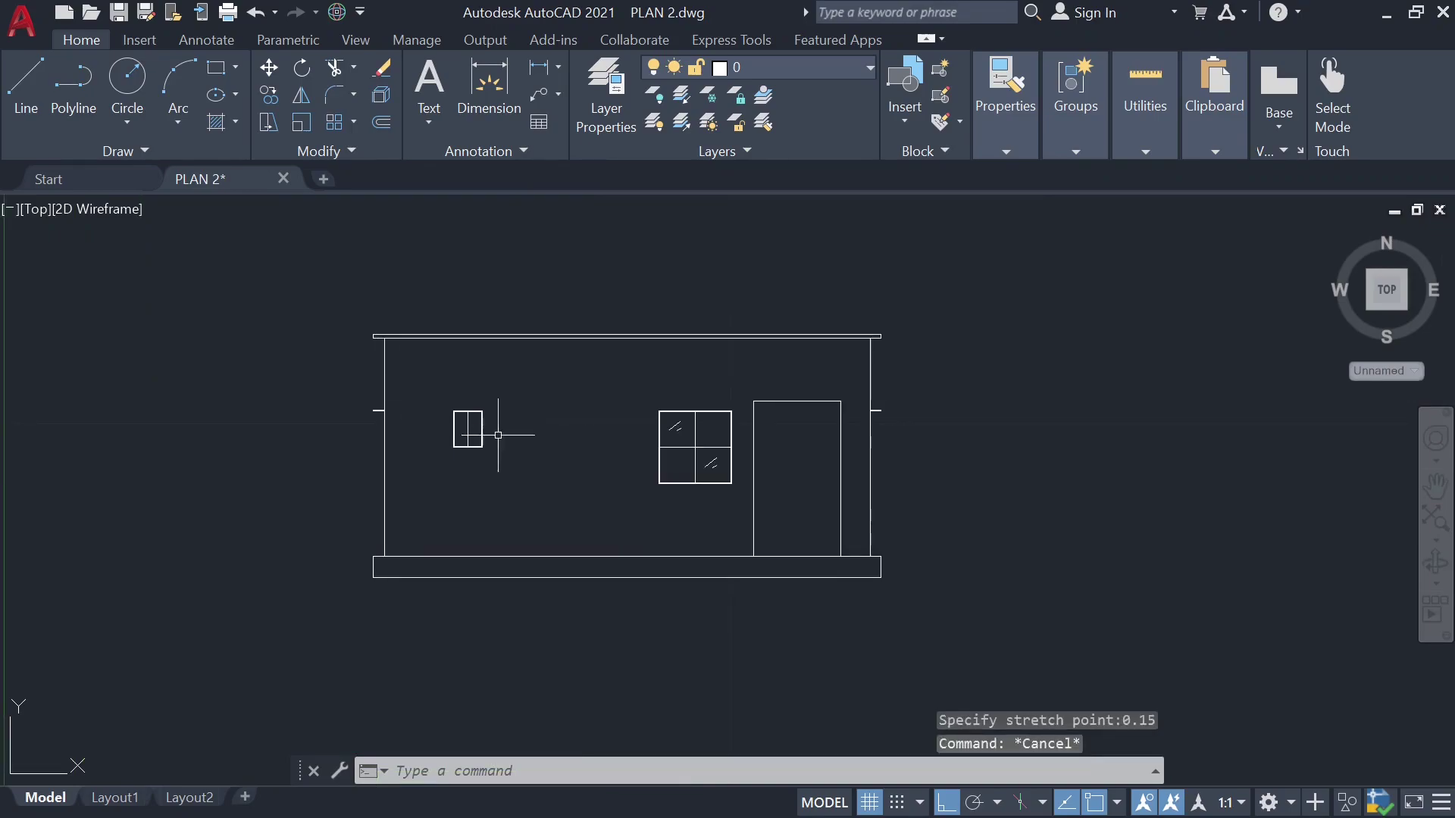
# Step: Offset the door rectangle 0.1 inward to create its frame outline
pyautogui.scroll(2, 752, 467)
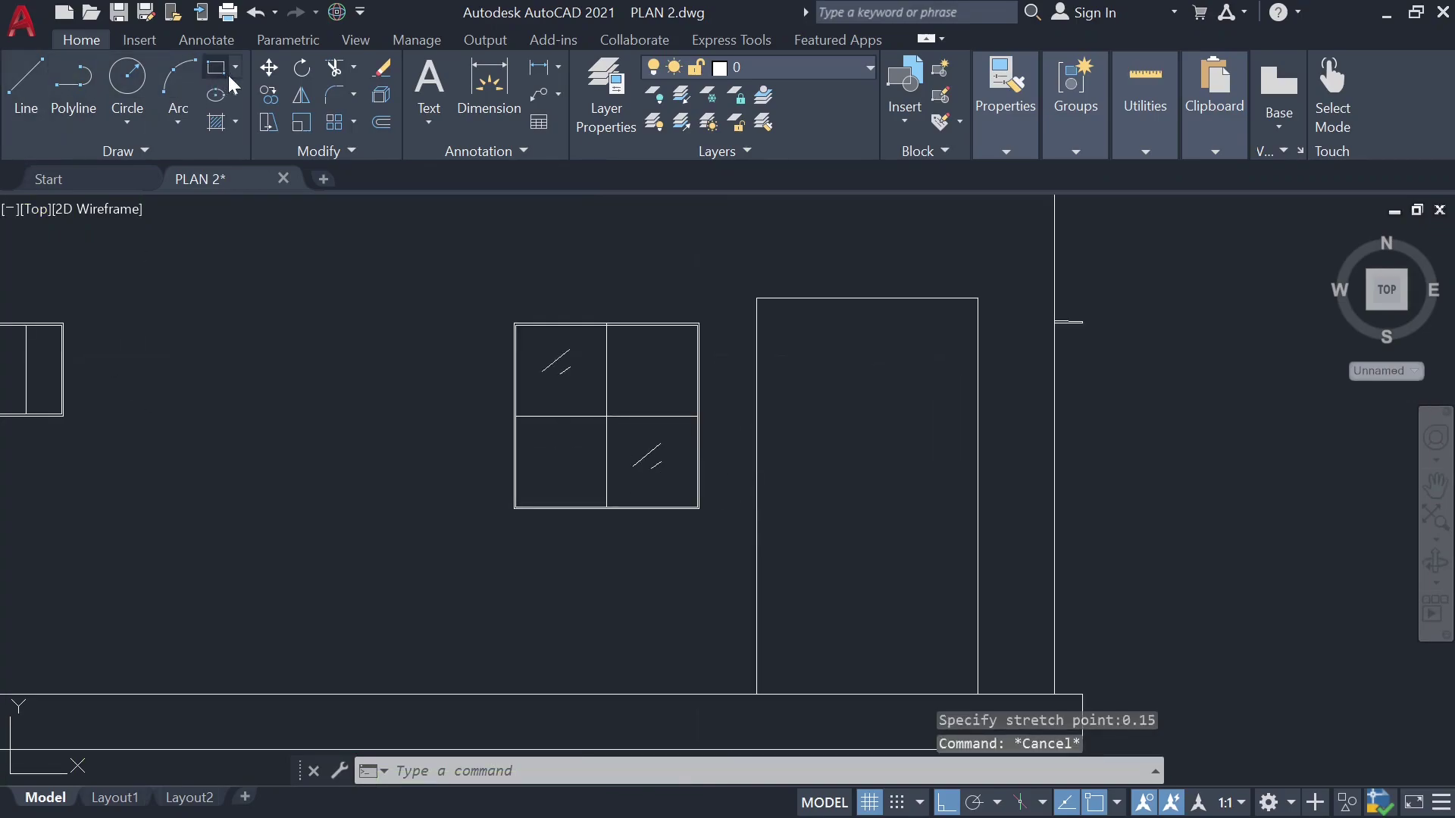
pyautogui.click(803, 299)
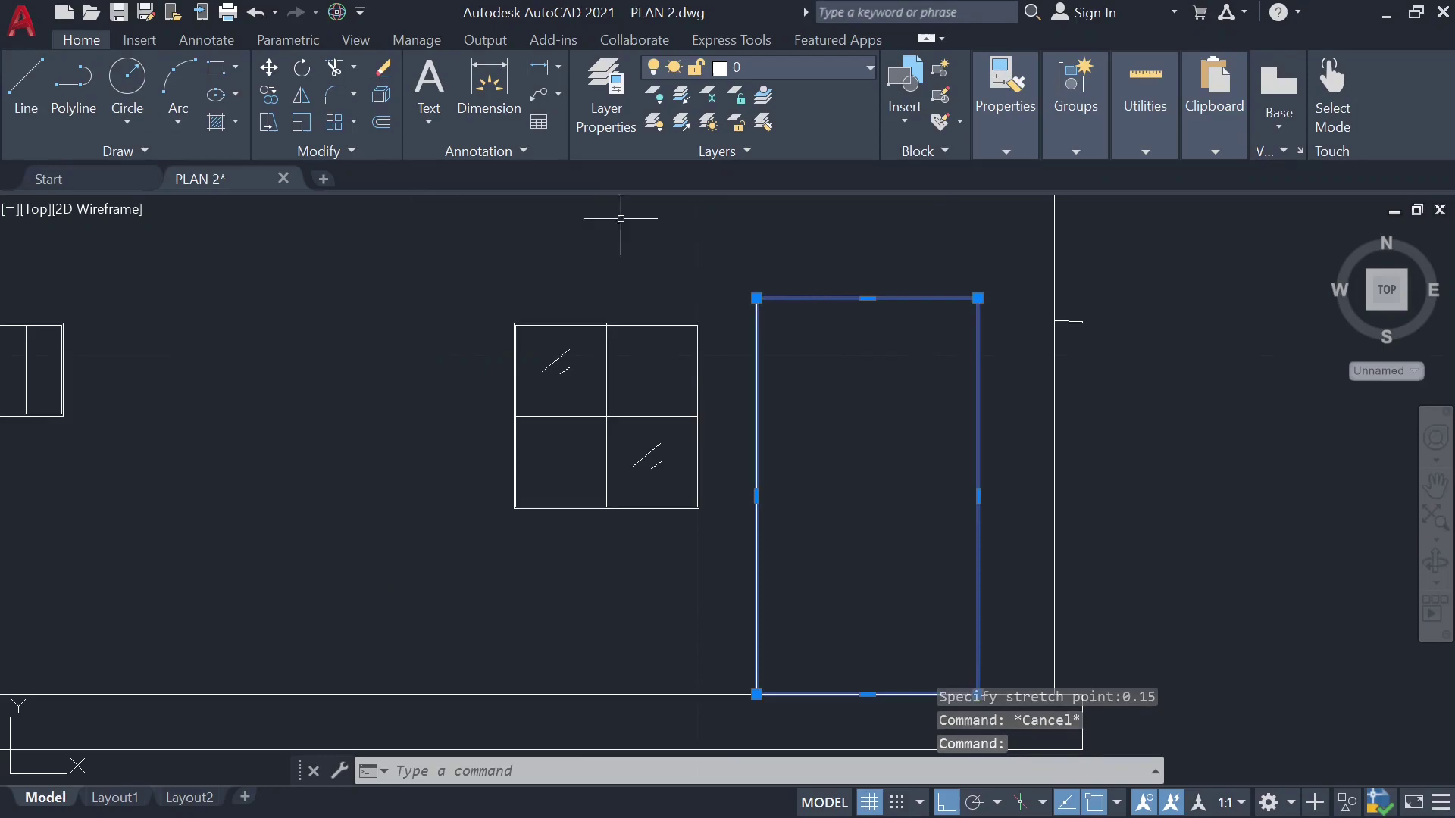
pyautogui.click(385, 127)
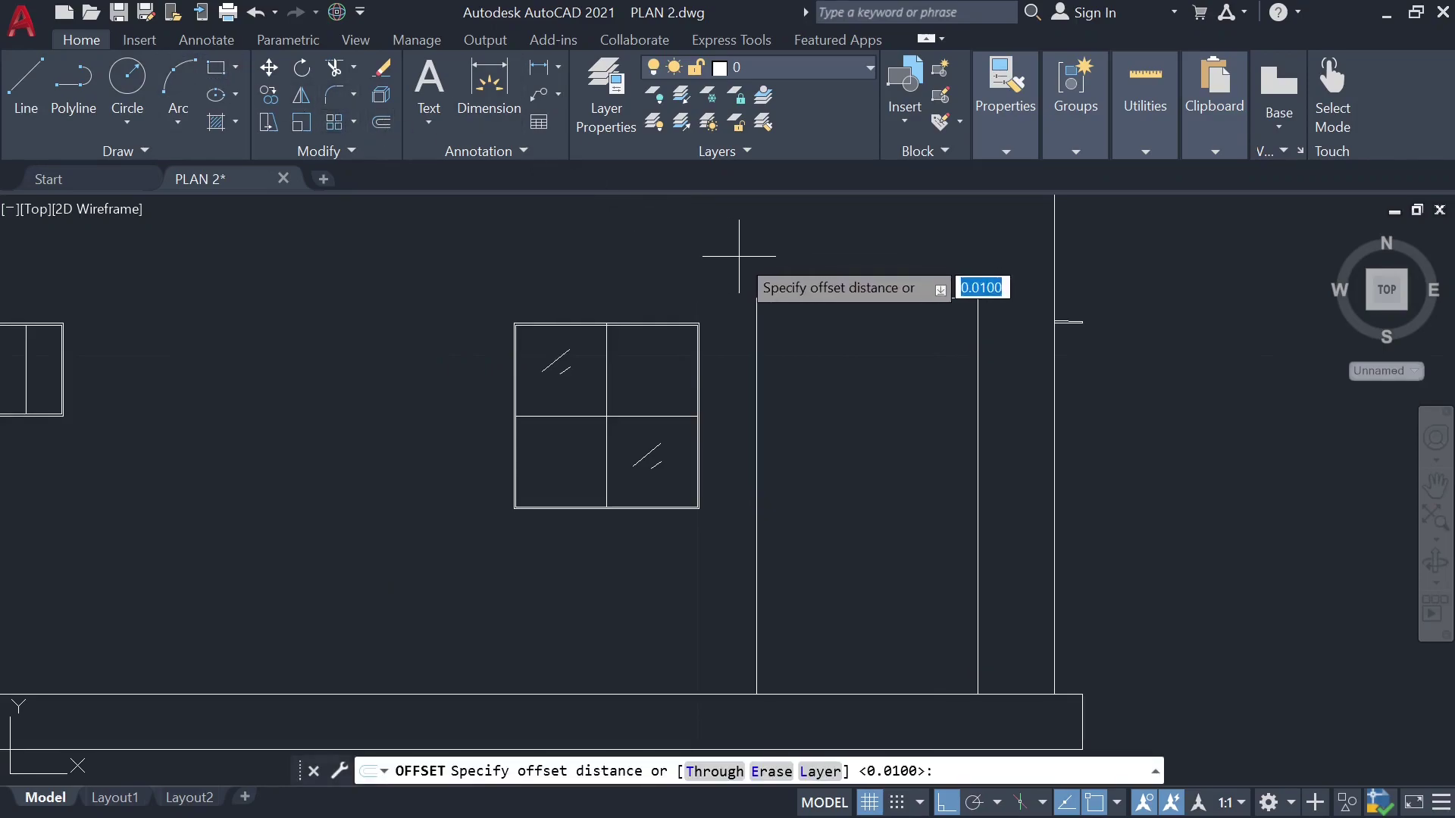
pyautogui.click(756, 299)
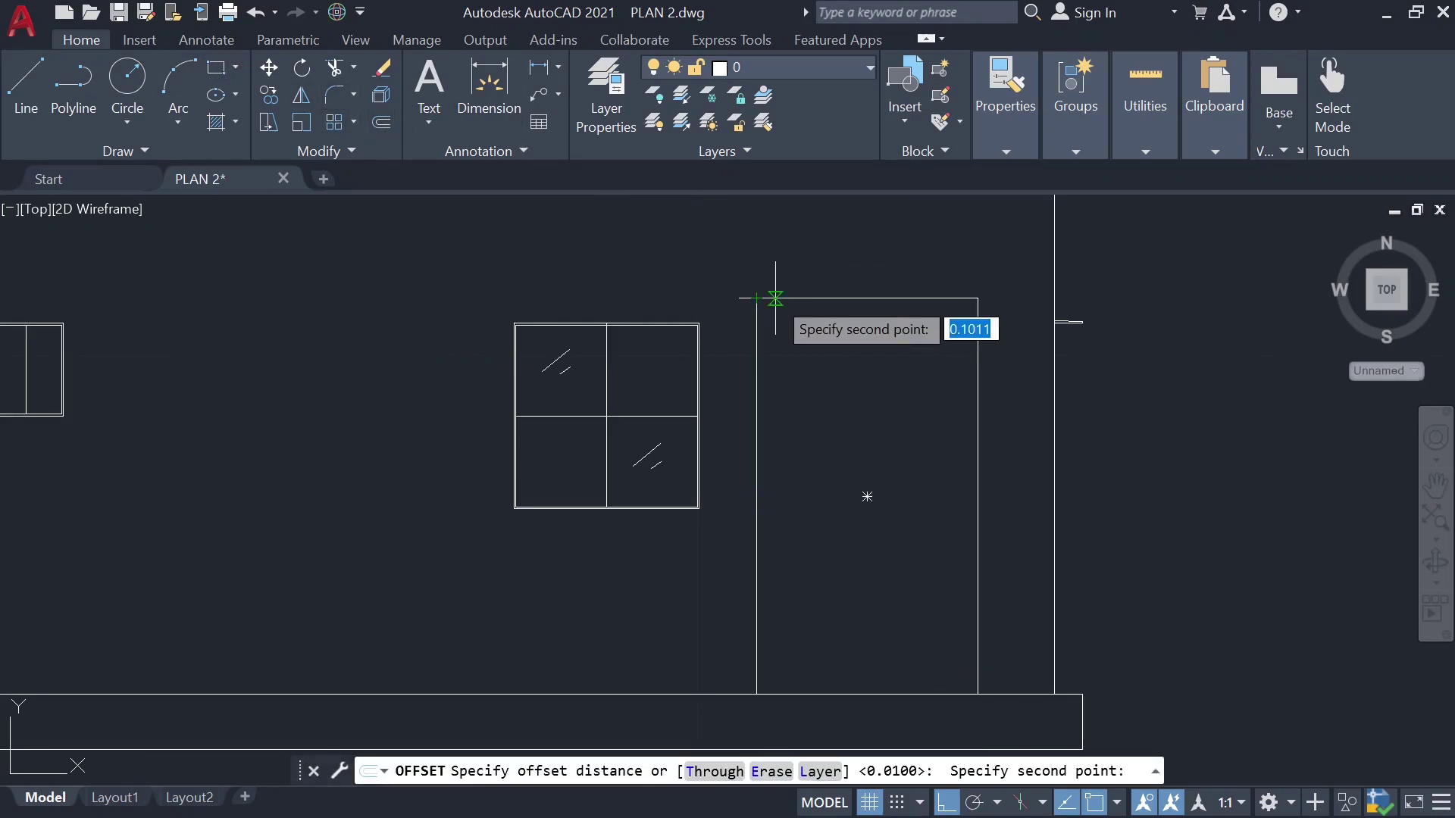
pyautogui.write('0.1')
pyautogui.press('Return')
pyautogui.click(775, 299)
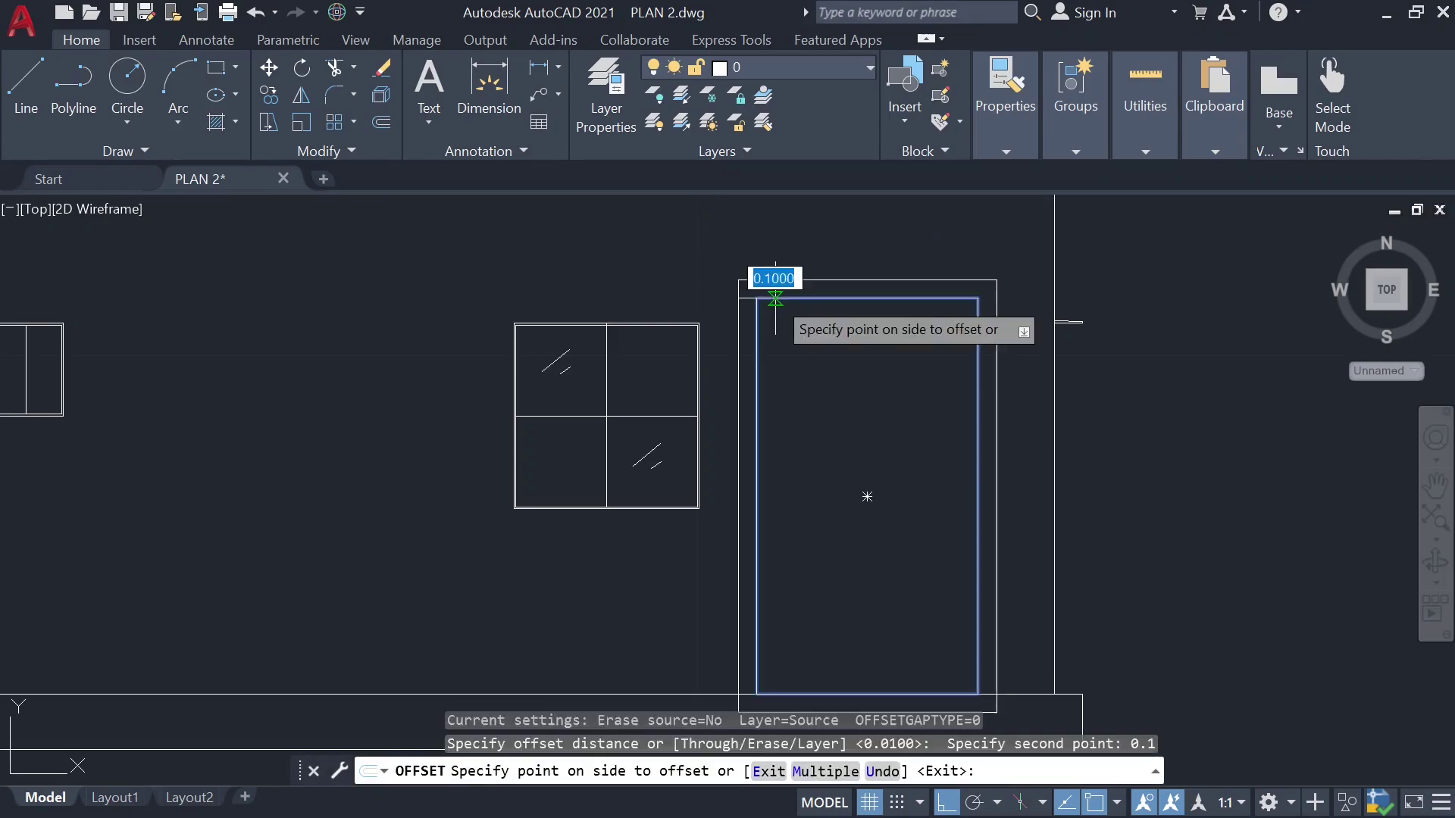
pyautogui.click(867, 493)
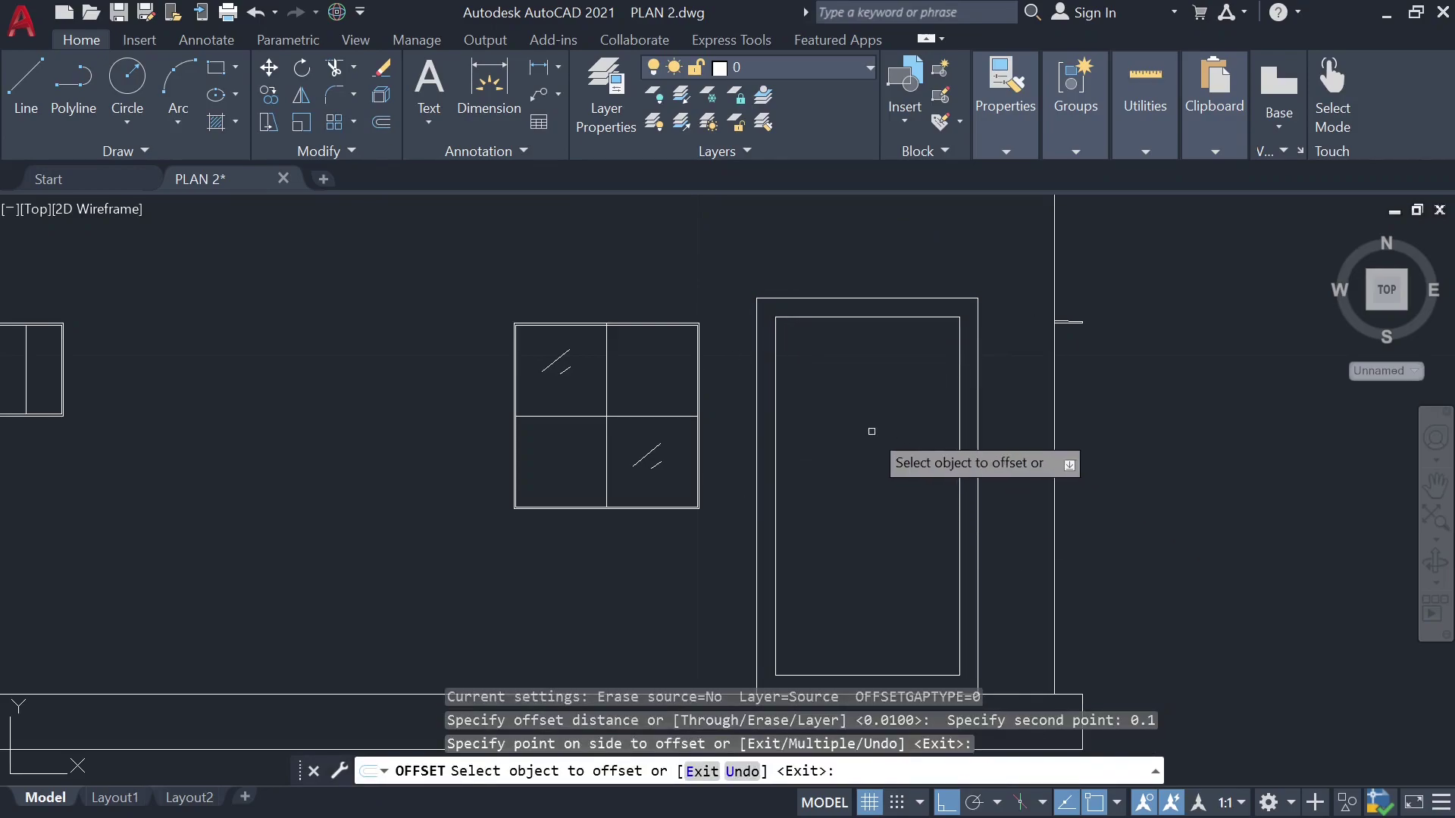
pyautogui.press('Escape')
pyautogui.press('Escape')
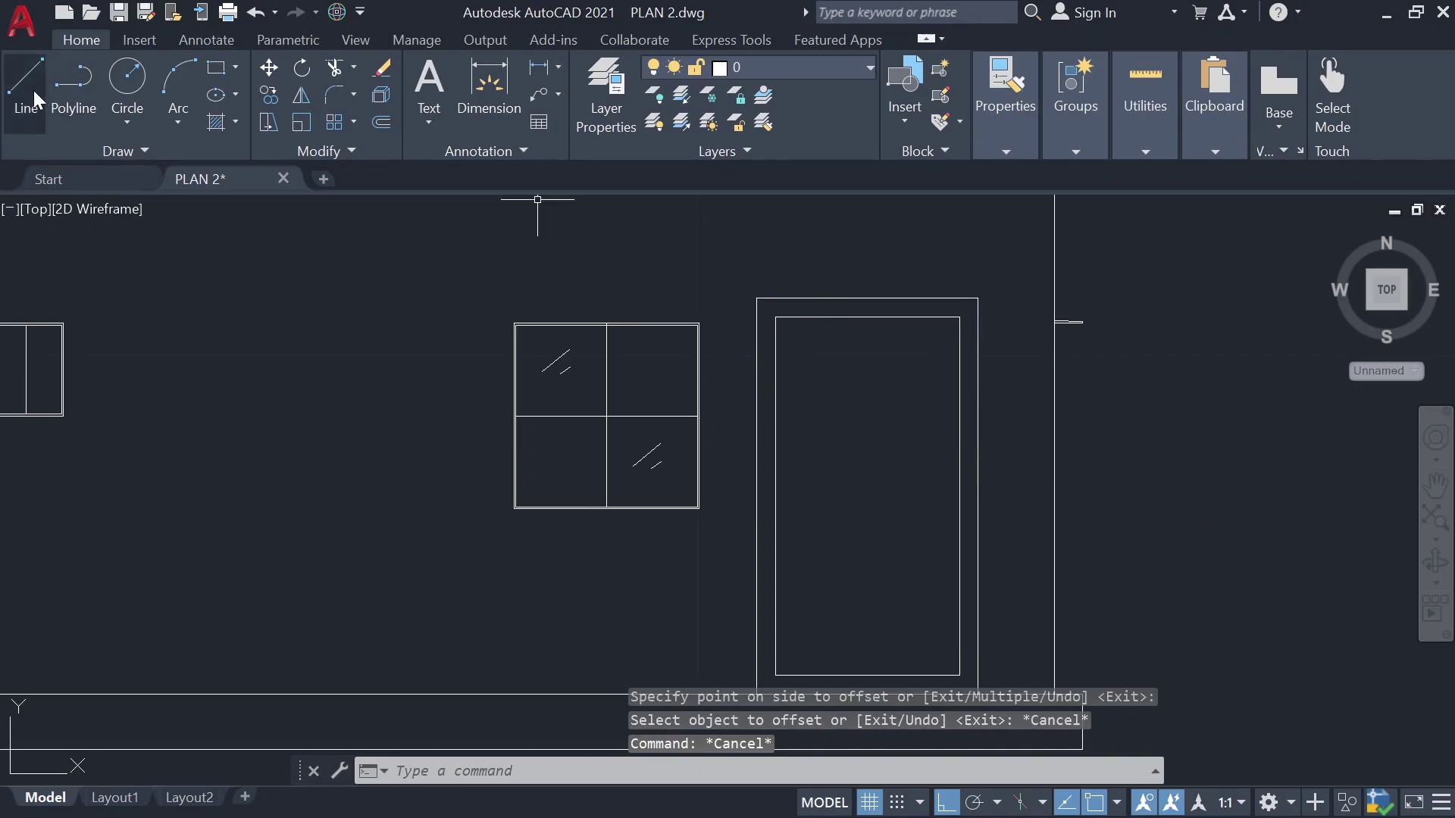
# Step: Place a circle of radius 0.0332 on the door as its knob
pyautogui.click(136, 95)
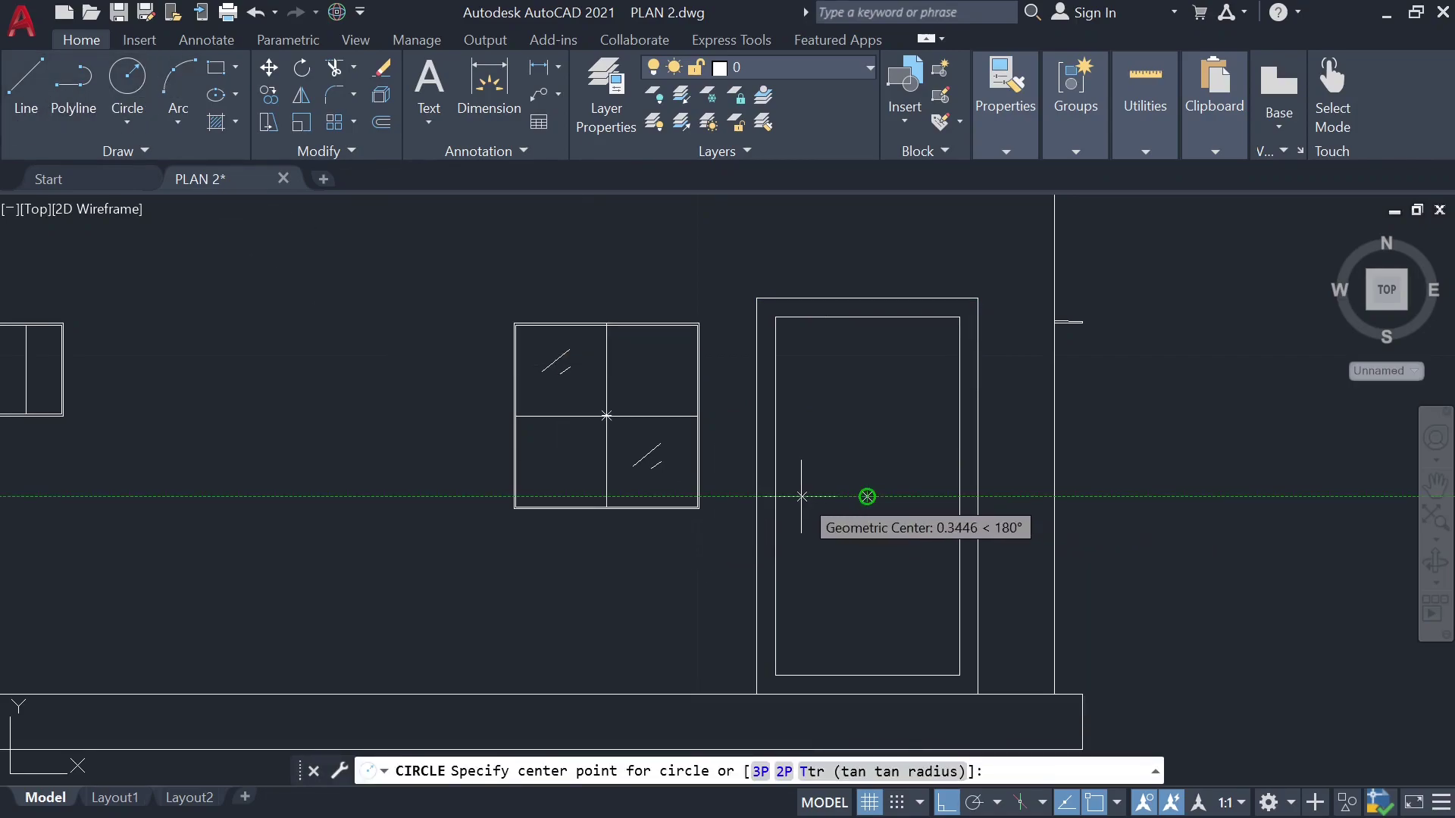
pyautogui.scroll(4, 797, 494)
pyautogui.scroll(4, 780, 489)
pyautogui.scroll(-4, 856, 497)
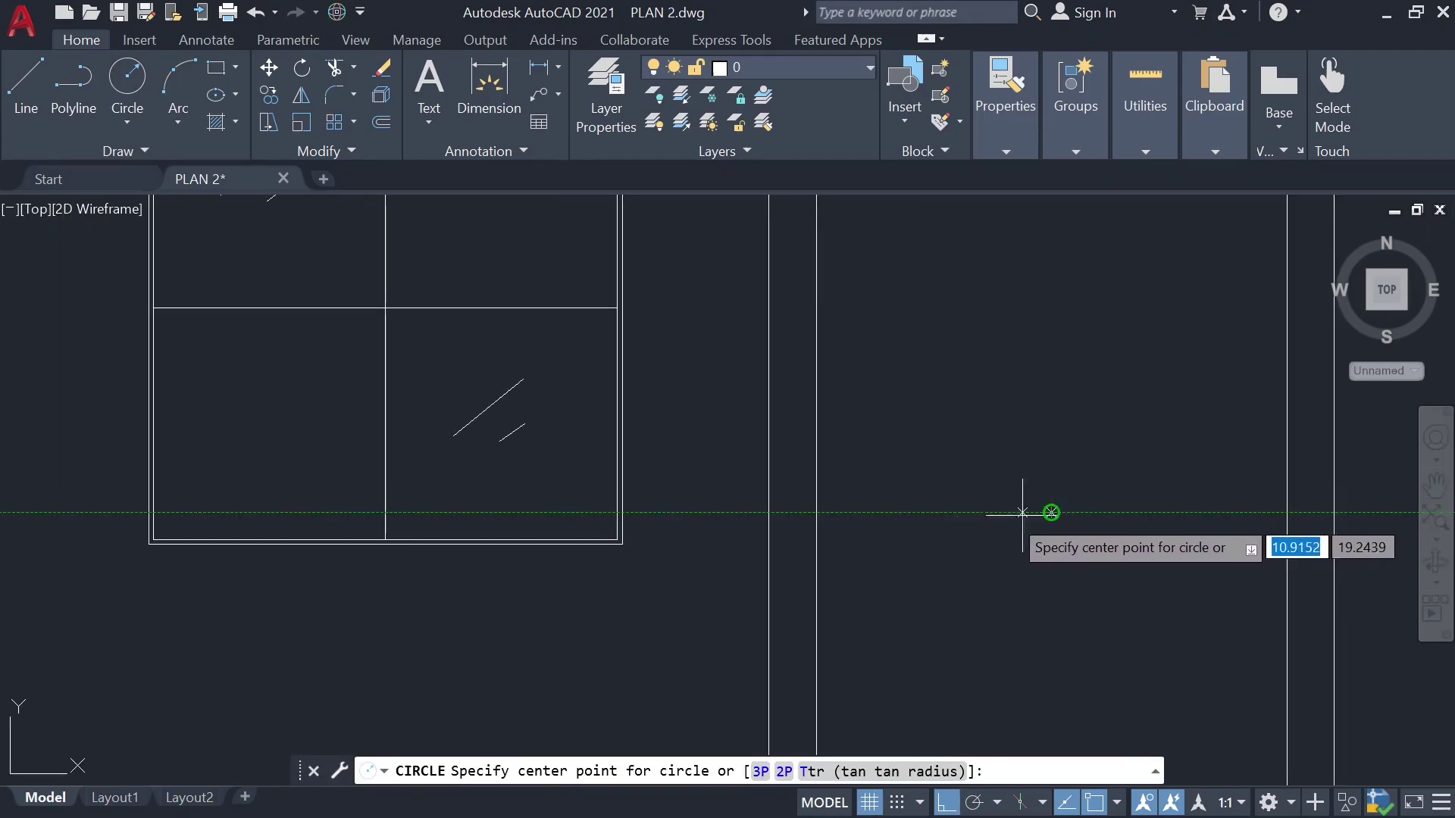
pyautogui.click(874, 513)
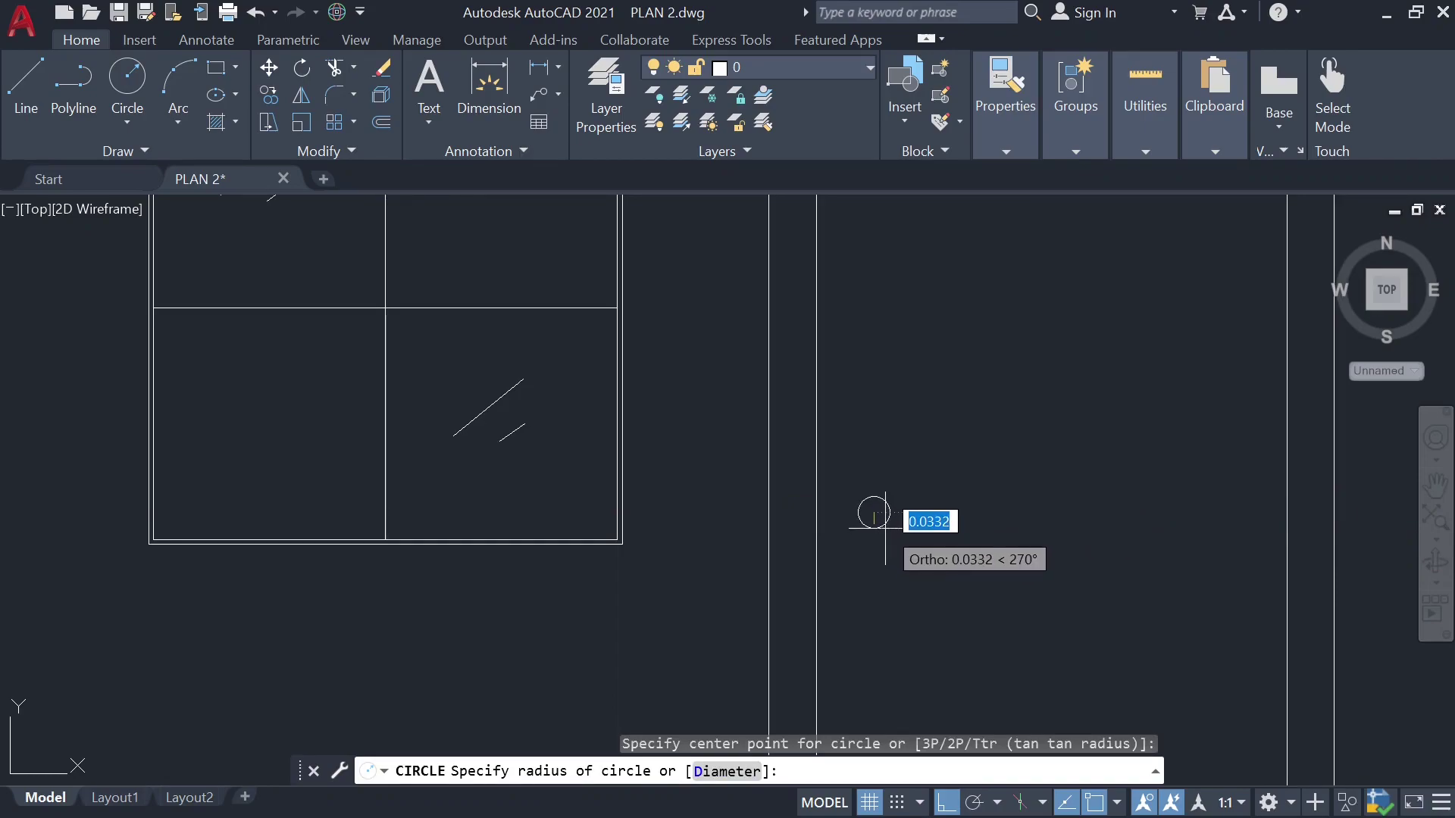
pyautogui.click(885, 528)
pyautogui.press('Escape')
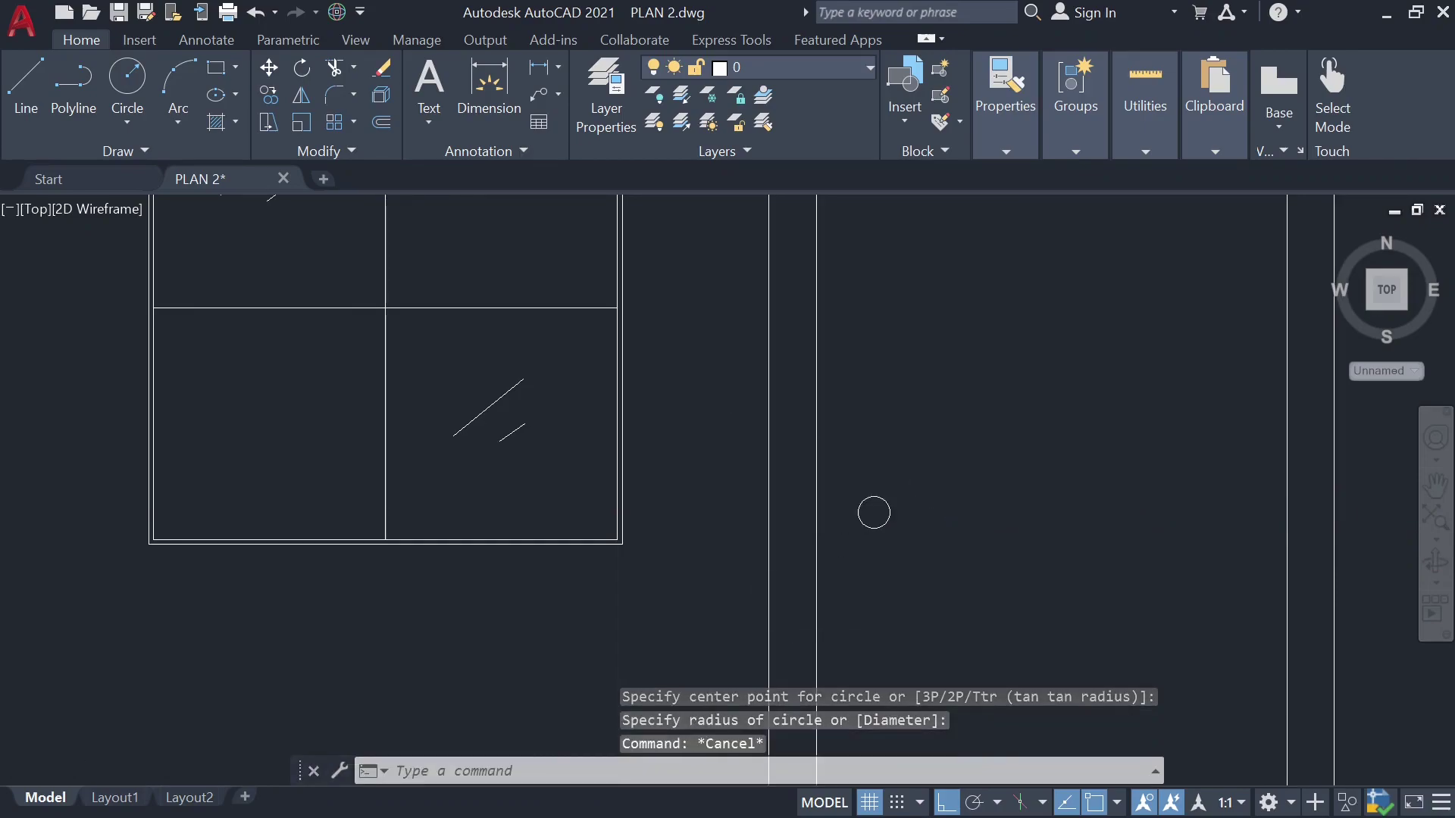
pyautogui.scroll(-3, 783, 407)
pyautogui.scroll(-1, 787, 495)
pyautogui.scroll(-2, 788, 495)
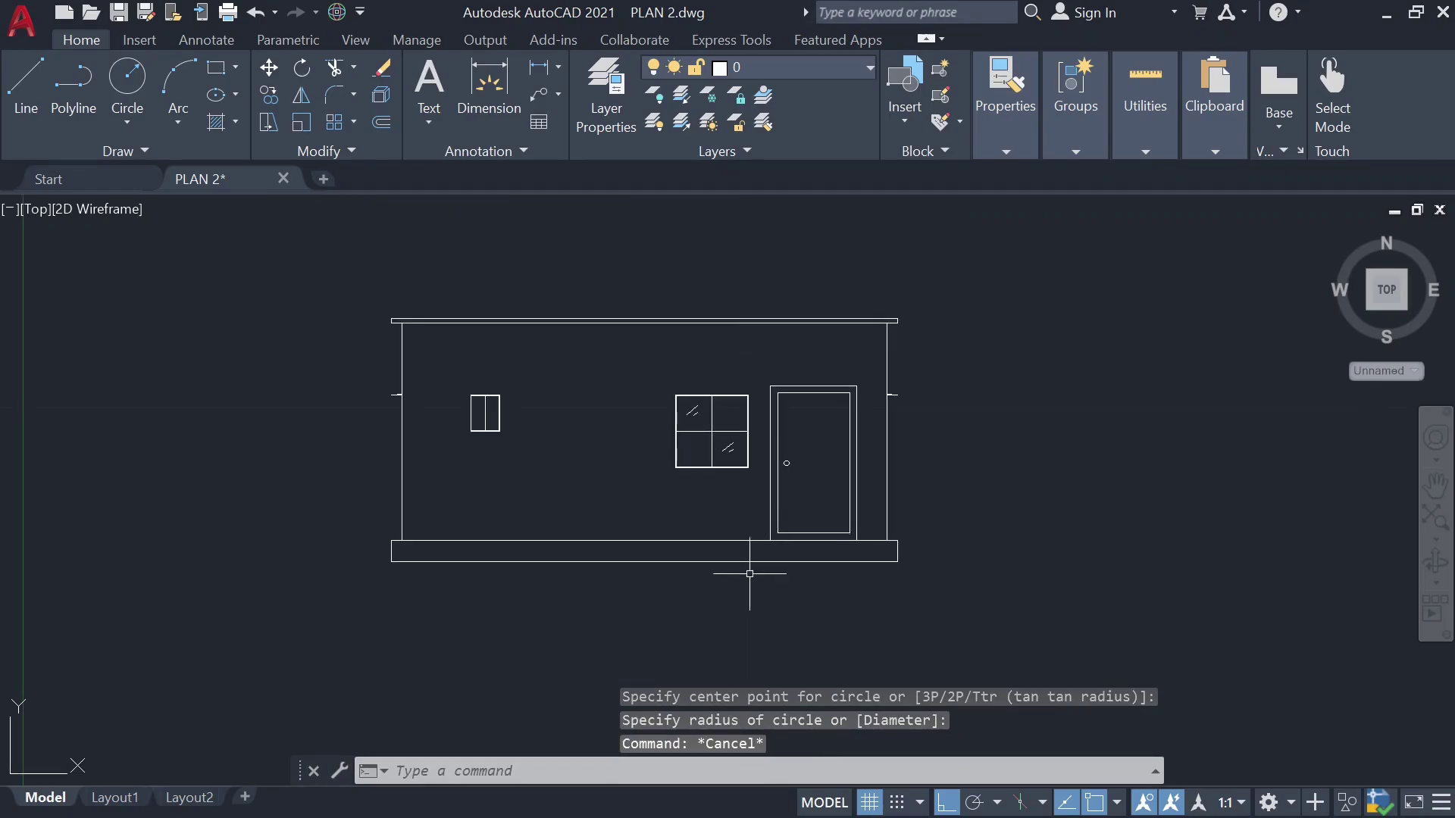
pyautogui.scroll(-2, 280, 515)
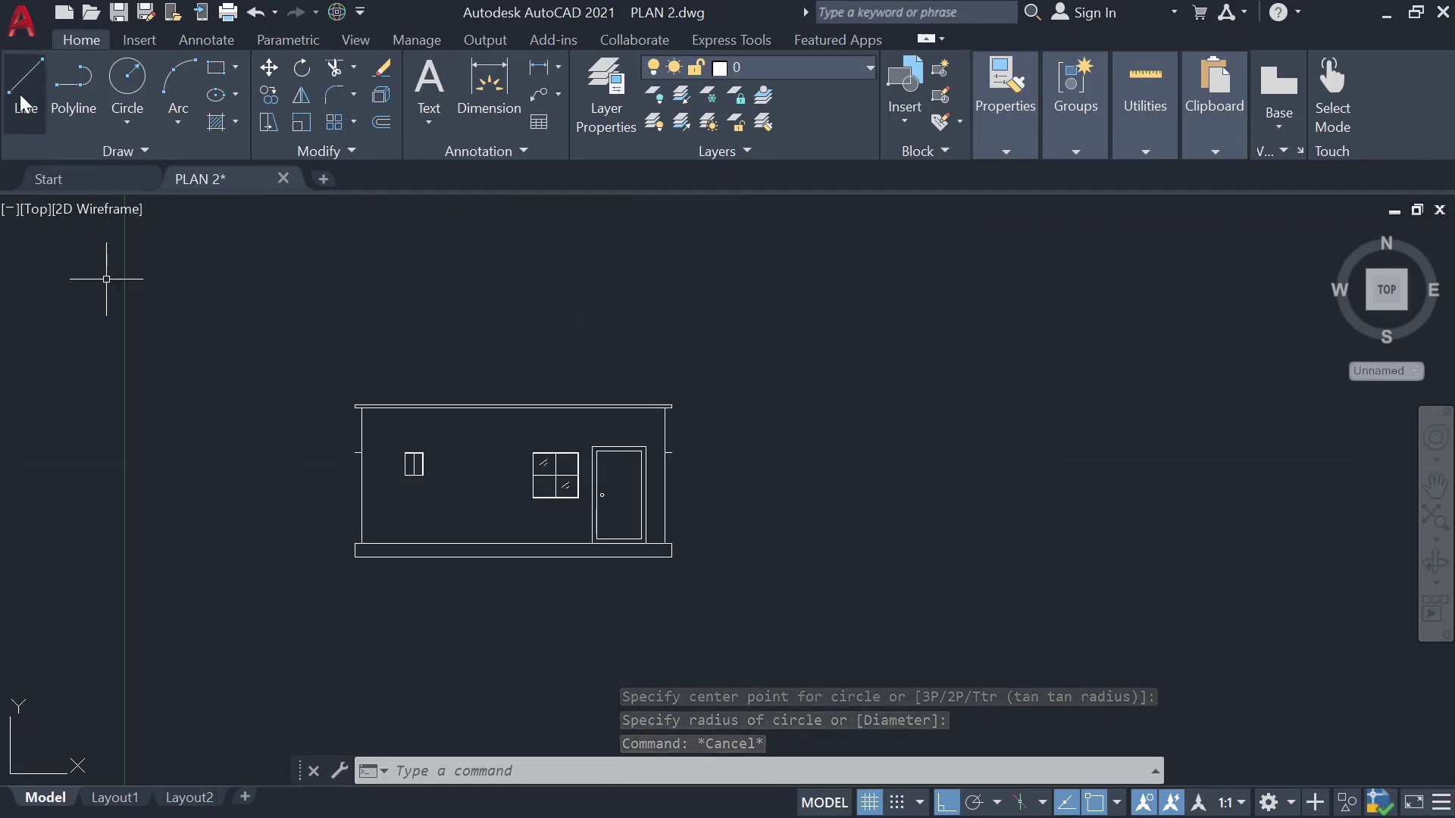
# Step: Draw the parapet's 0.5-high left side up from the roof slab's top-left corner
pyautogui.write('l')
pyautogui.press('Return')
pyautogui.scroll(2, 354, 390)
pyautogui.scroll(2, 353, 390)
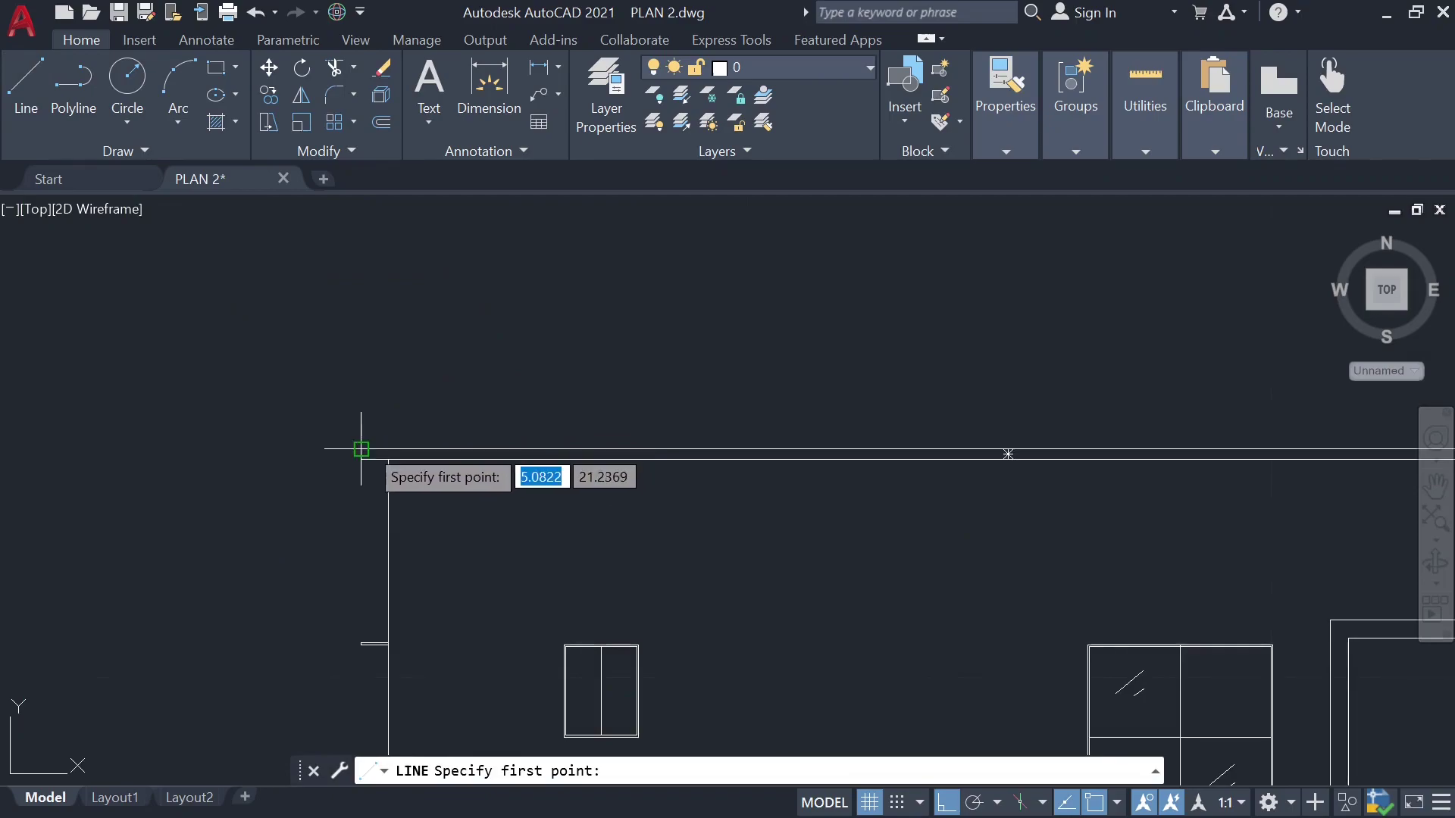
pyautogui.click(361, 449)
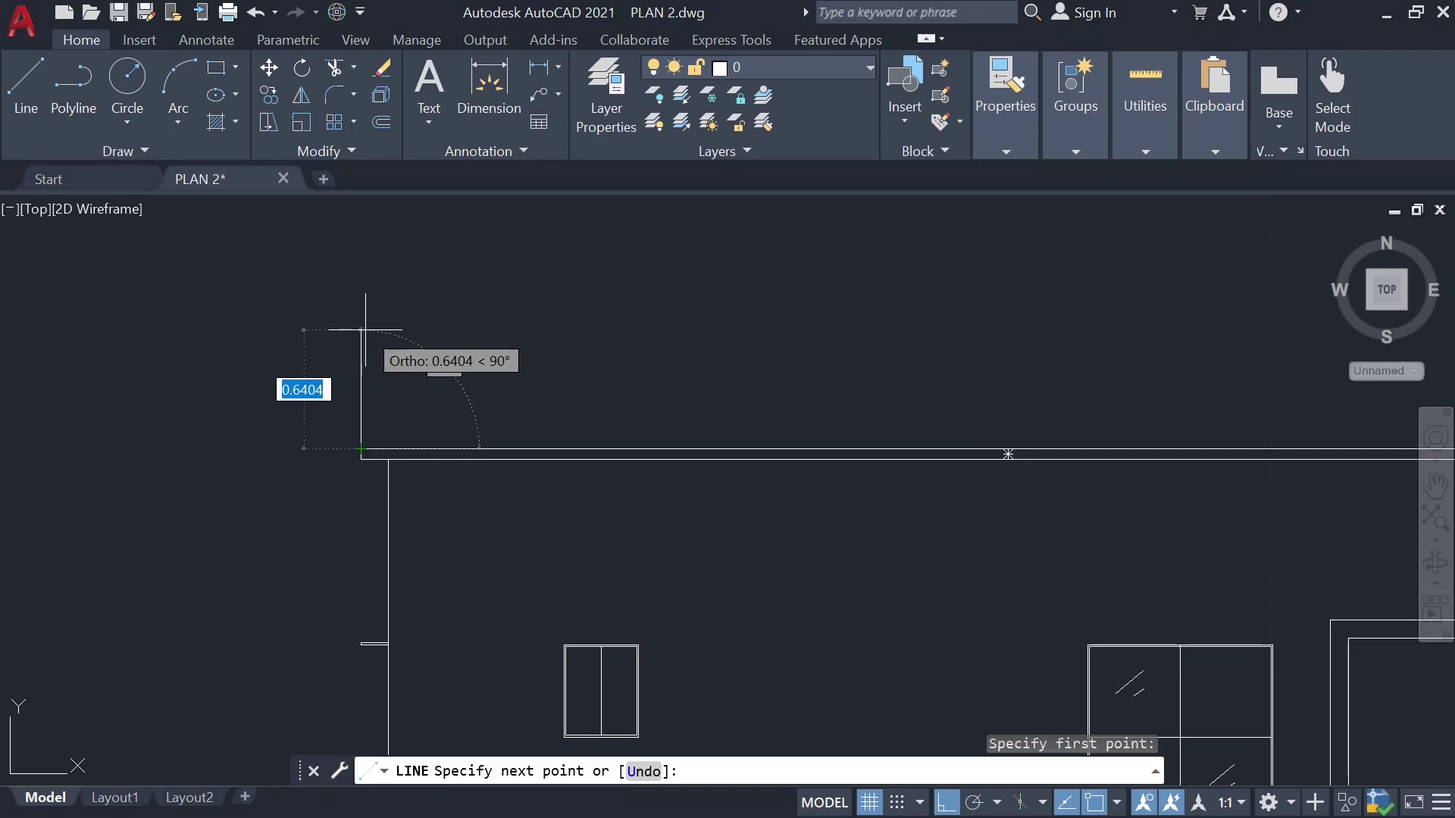
pyautogui.write('0')
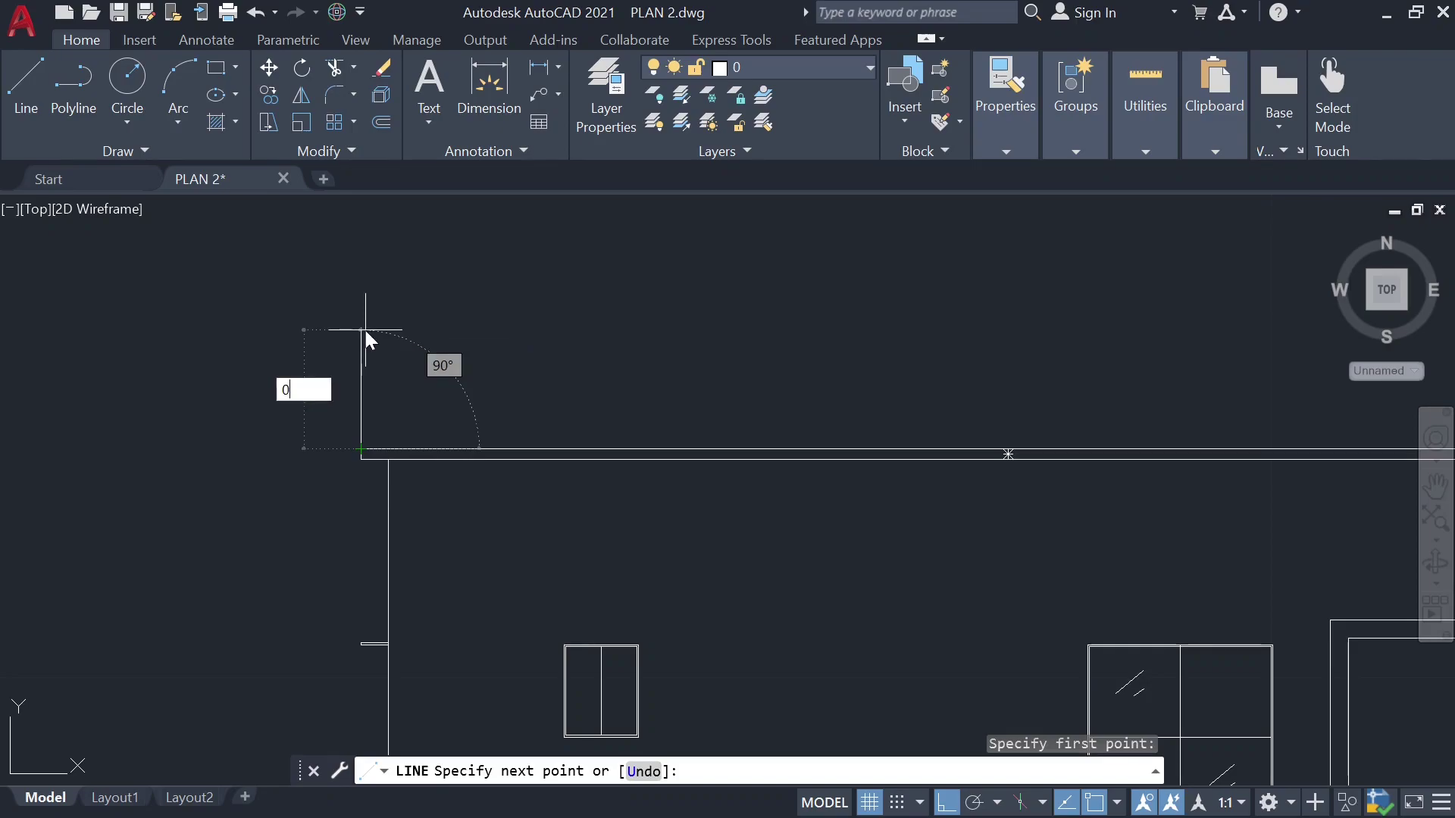
pyautogui.write('.5')
pyautogui.press('Return')
# Step: Run the parapet top across the full width and bring it down onto the slab's right end
pyautogui.scroll(-5, 365, 330)
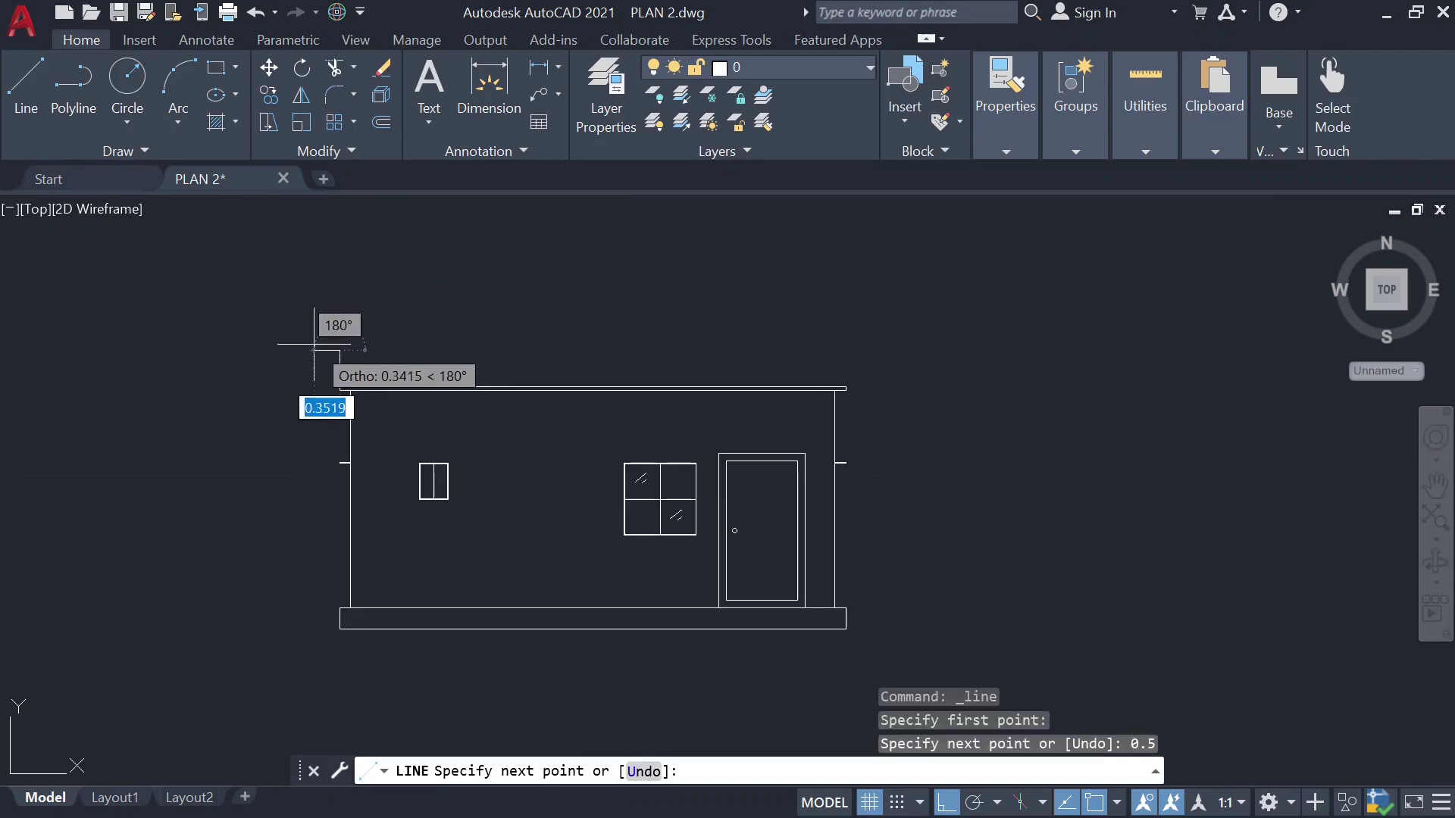
pyautogui.scroll(5, 833, 391)
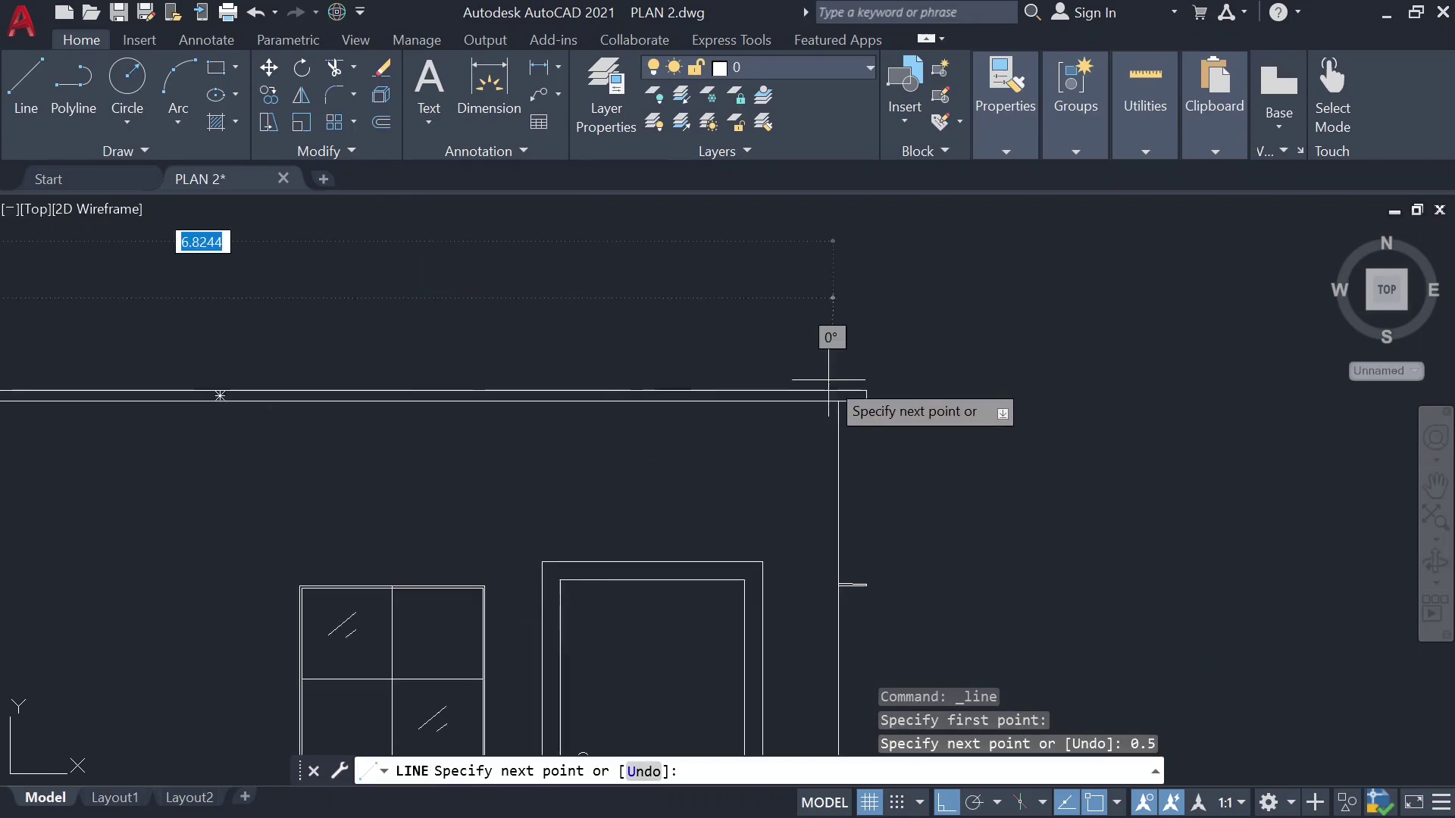
pyautogui.click(866, 298)
pyautogui.click(866, 391)
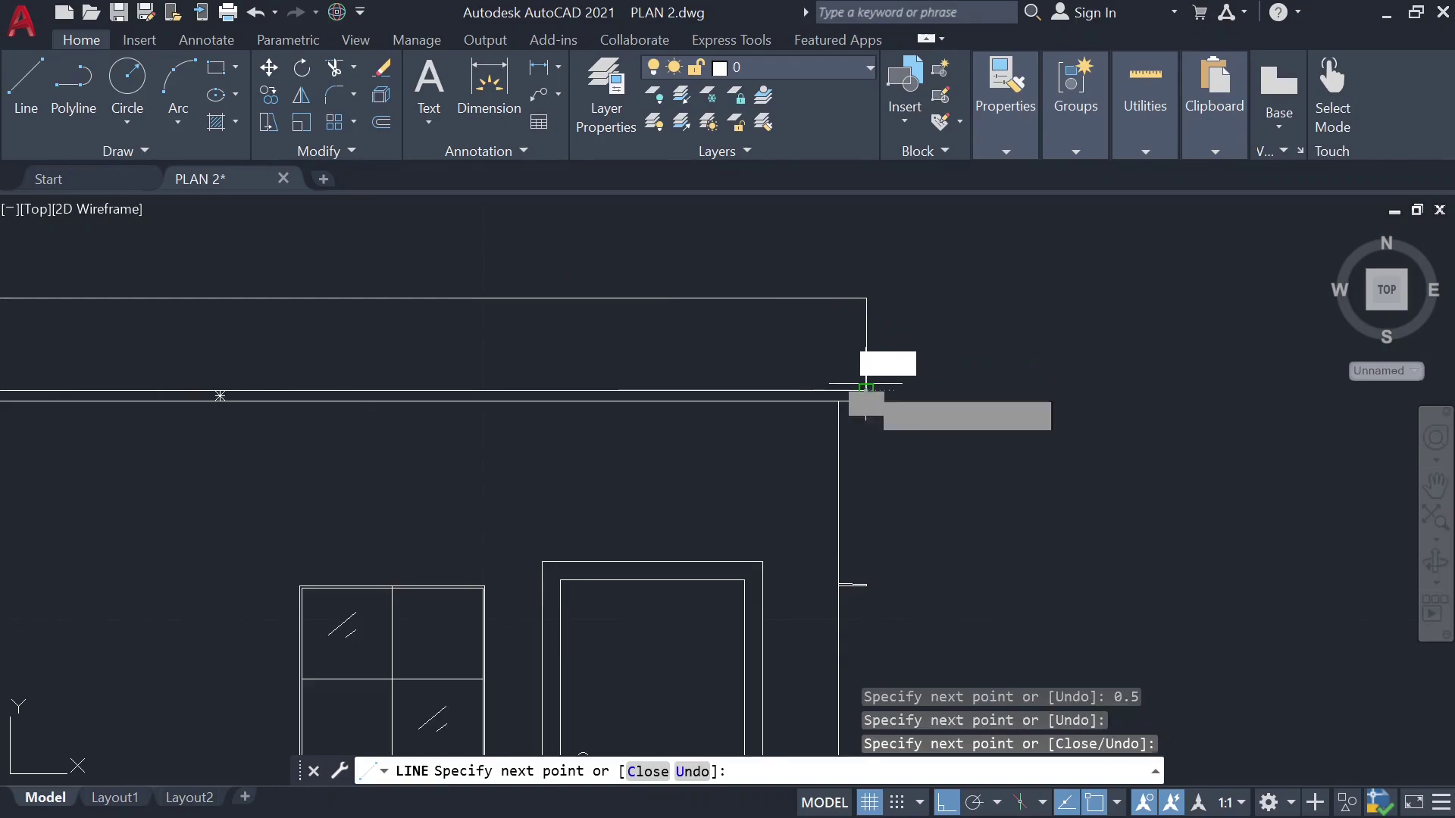
pyautogui.press('Escape')
pyautogui.scroll(-5, 941, 325)
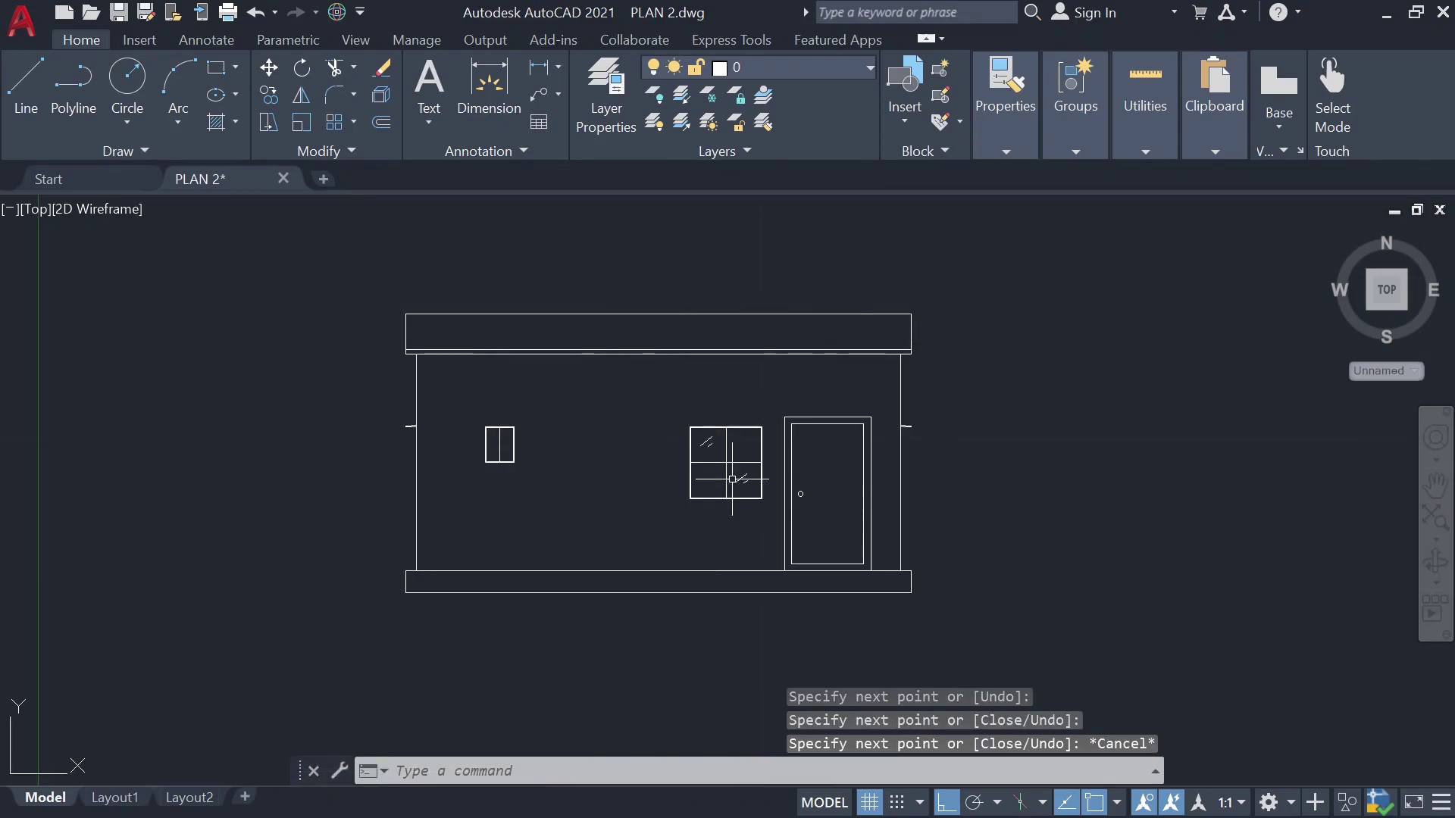
pyautogui.scroll(2, 795, 493)
pyautogui.scroll(-2, 431, 498)
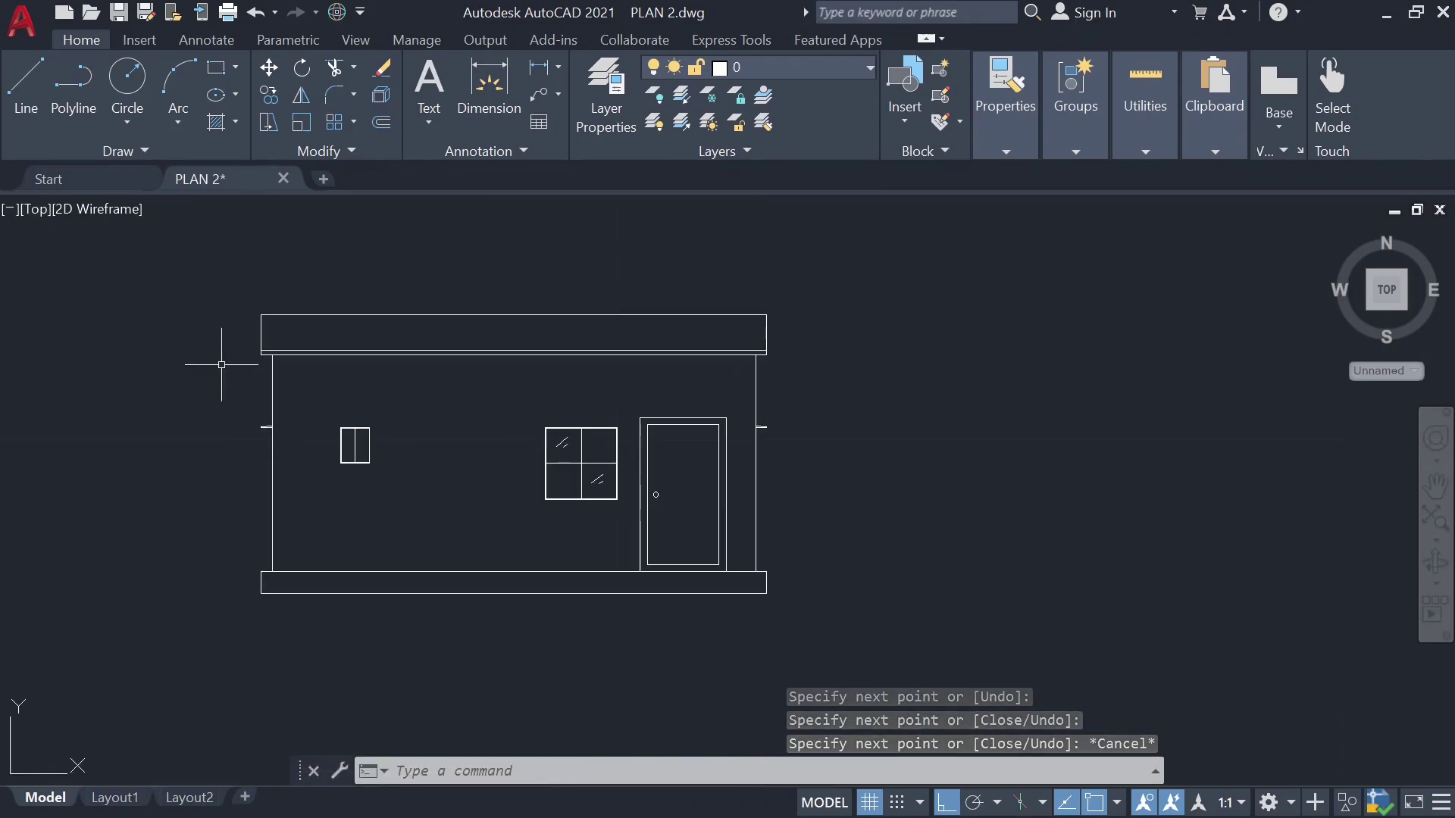
pyautogui.click(201, 270)
pyautogui.click(891, 631)
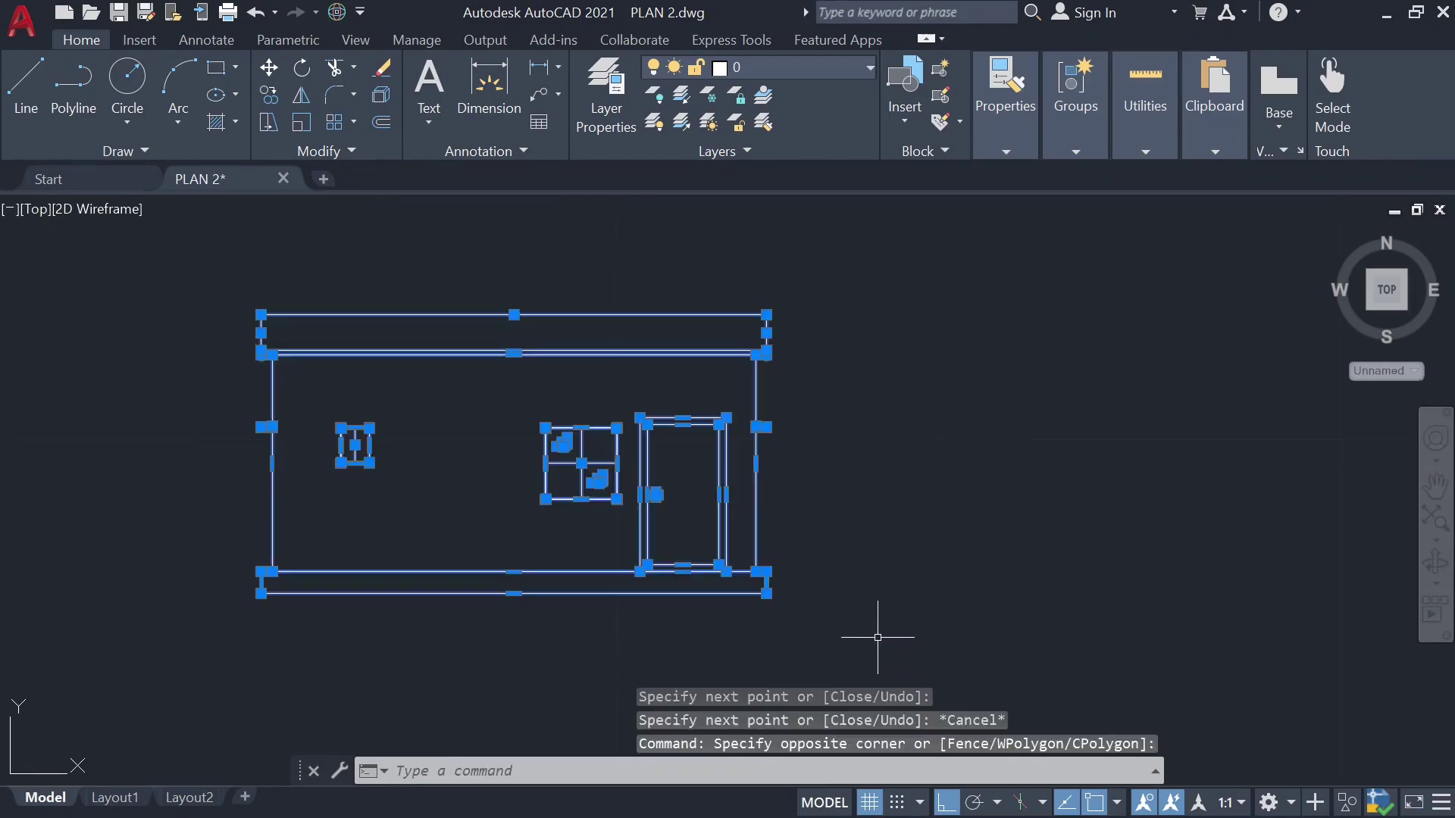
pyautogui.press('Escape')
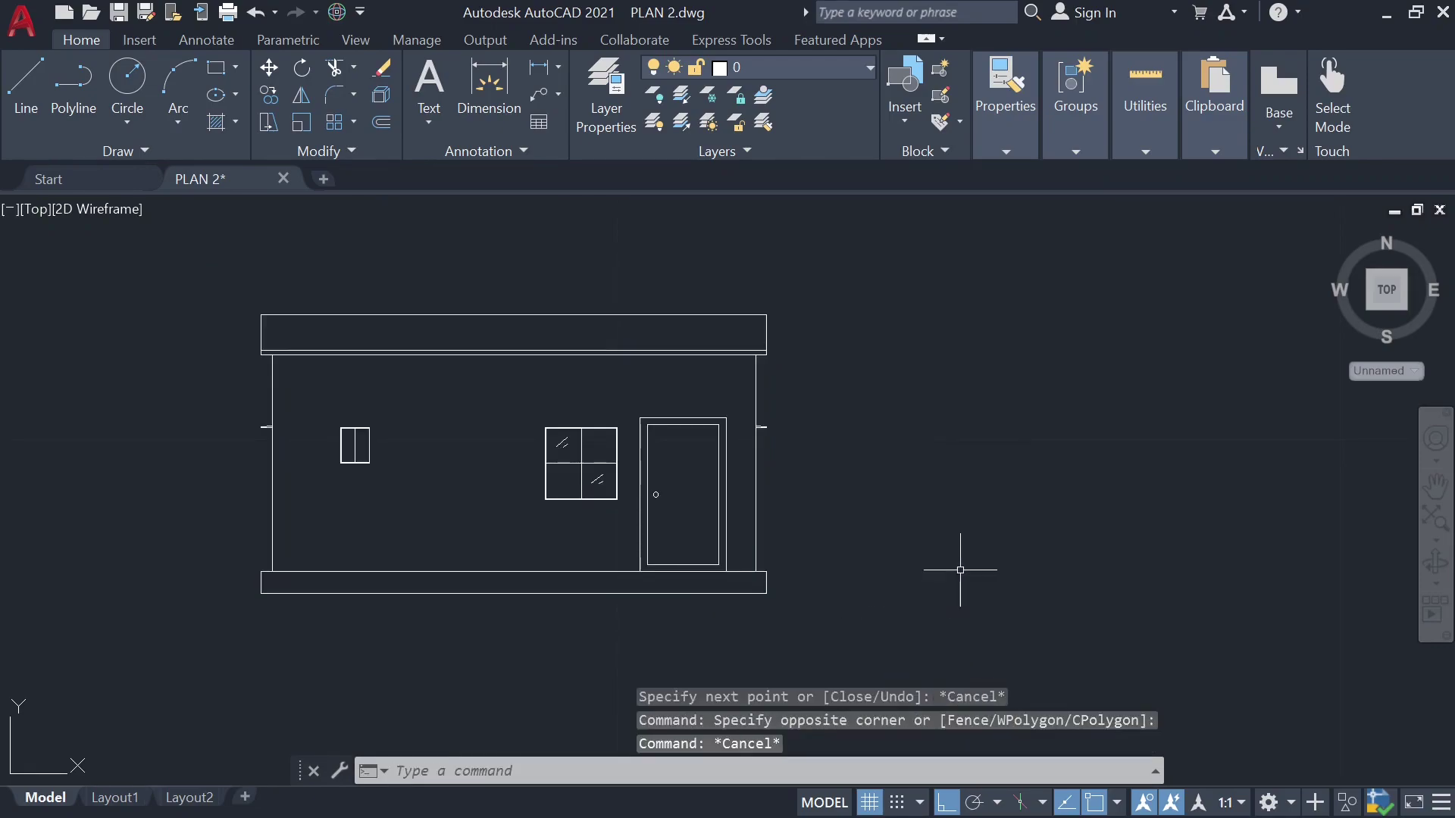